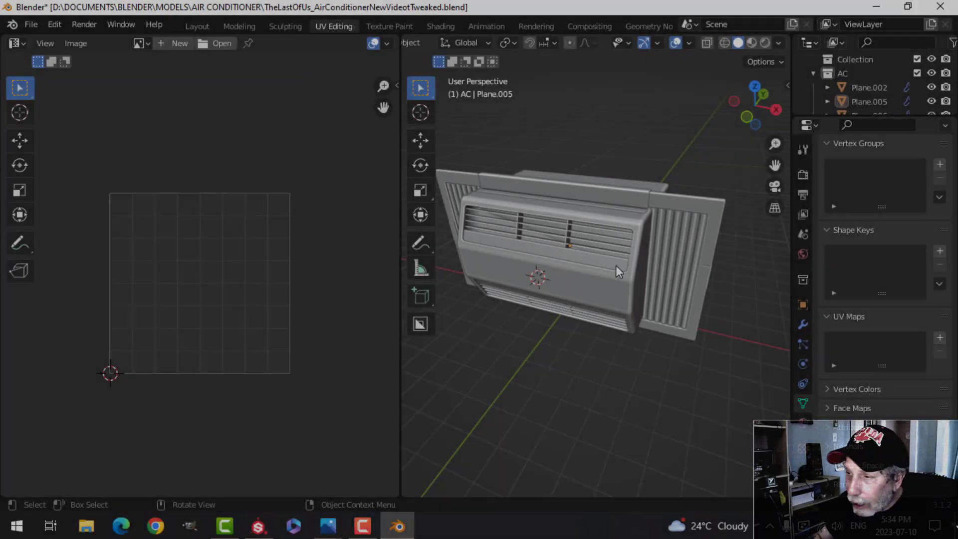
# Inspect the air conditioner from several angles and review the modifiers on all its objects.
pyautogui.moveTo(615, 264); pyautogui.dragTo(561, 245, button='middle')
pyautogui.scroll(4, 577, 248)
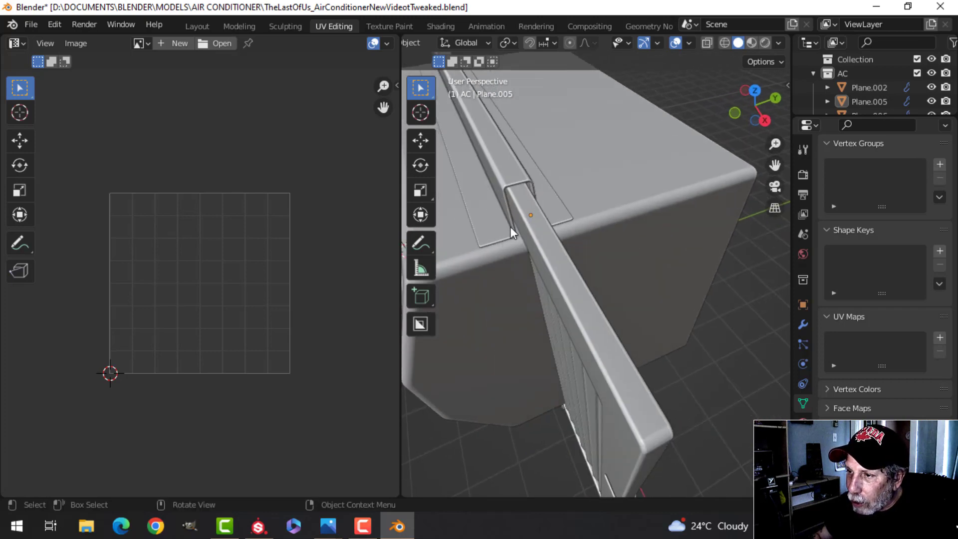
pyautogui.moveTo(510, 235); pyautogui.dragTo(539, 239, button='middle')
pyautogui.moveTo(621, 249); pyautogui.dragTo(648, 154, button='middle')
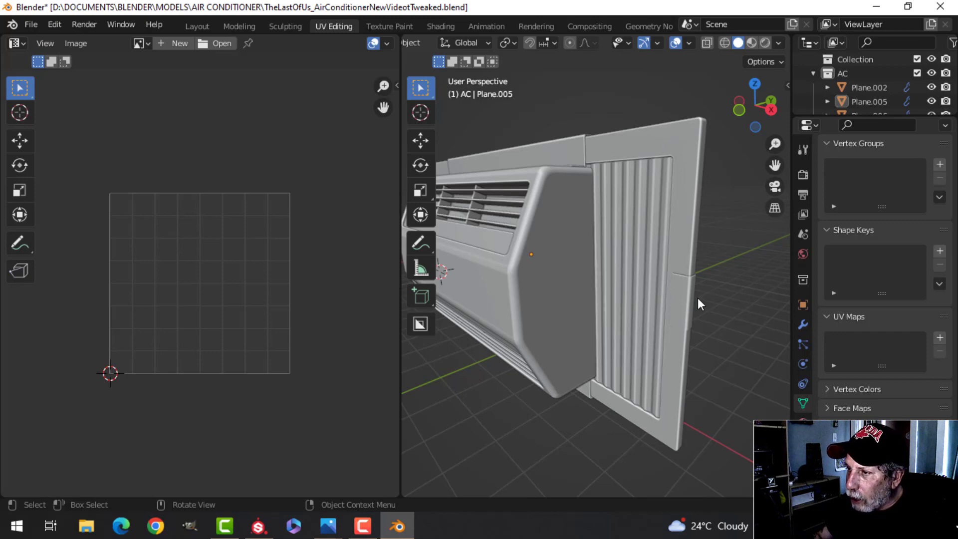
pyautogui.scroll(2, 698, 298)
pyautogui.keyDown('shift'); pyautogui.moveTo(731, 314); pyautogui.dragTo(713, 315, button='middle'); pyautogui.keyUp('shift')
pyautogui.scroll(-1, 713, 314)
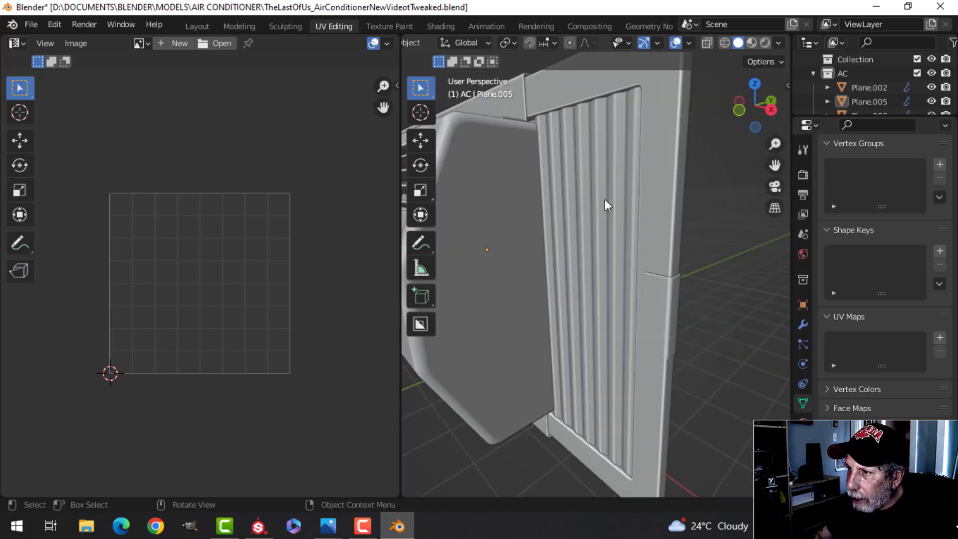
pyautogui.scroll(-6, 588, 219)
pyautogui.moveTo(588, 221); pyautogui.dragTo(663, 264, button='middle')
pyautogui.scroll(2, 637, 237)
pyautogui.scroll(-4, 650, 255)
pyautogui.press('a')
pyautogui.press('Tab')
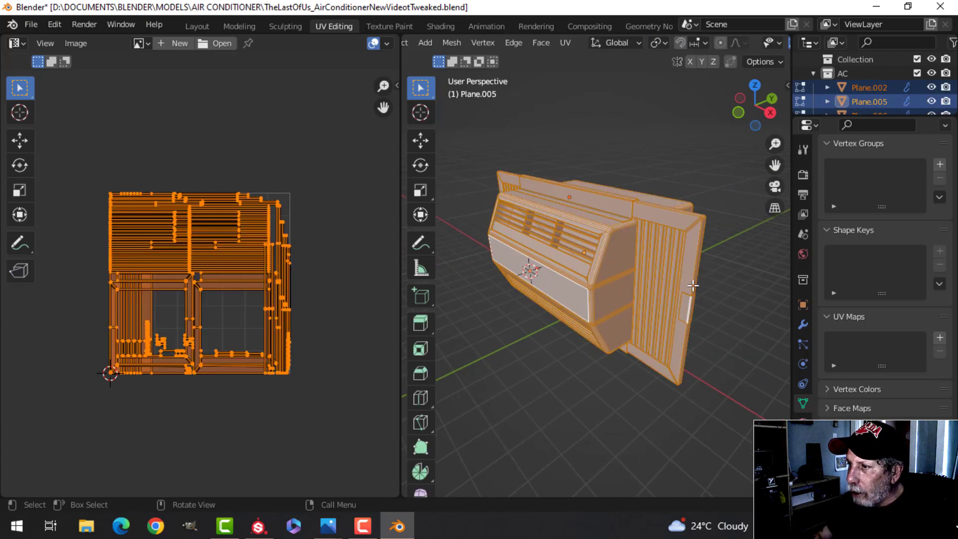
pyautogui.press('Tab')
pyautogui.click(803, 325)
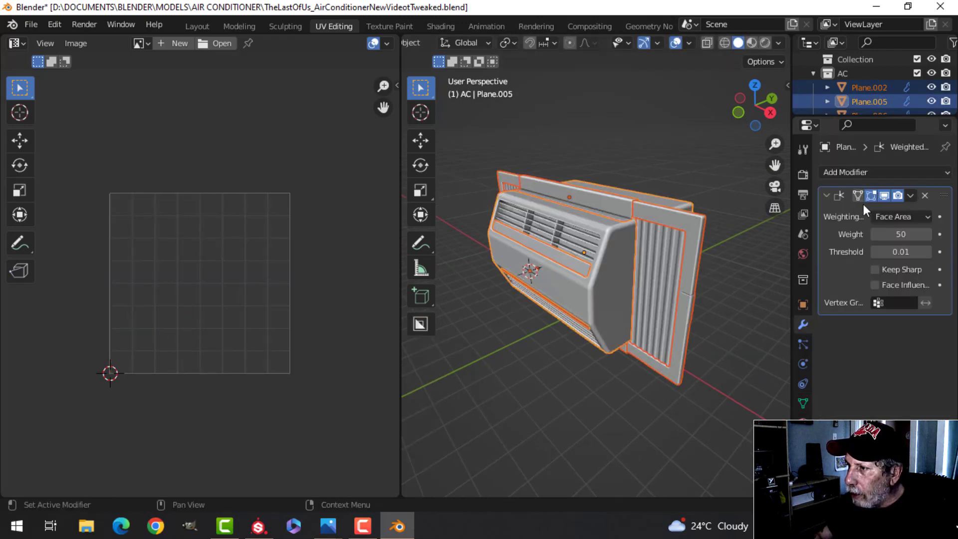
pyautogui.click(719, 254)
# Merge duplicate vertices By Distance across the whole unit's mesh.
pyautogui.moveTo(720, 255); pyautogui.dragTo(675, 288, button='middle')
pyautogui.press('a')
pyautogui.press('Tab')
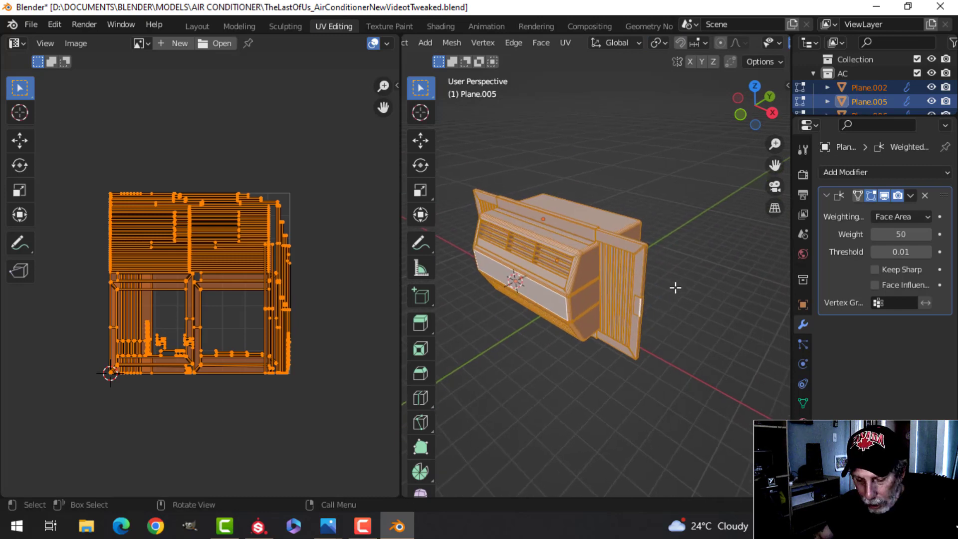
pyautogui.press('m')
pyautogui.click(656, 339)
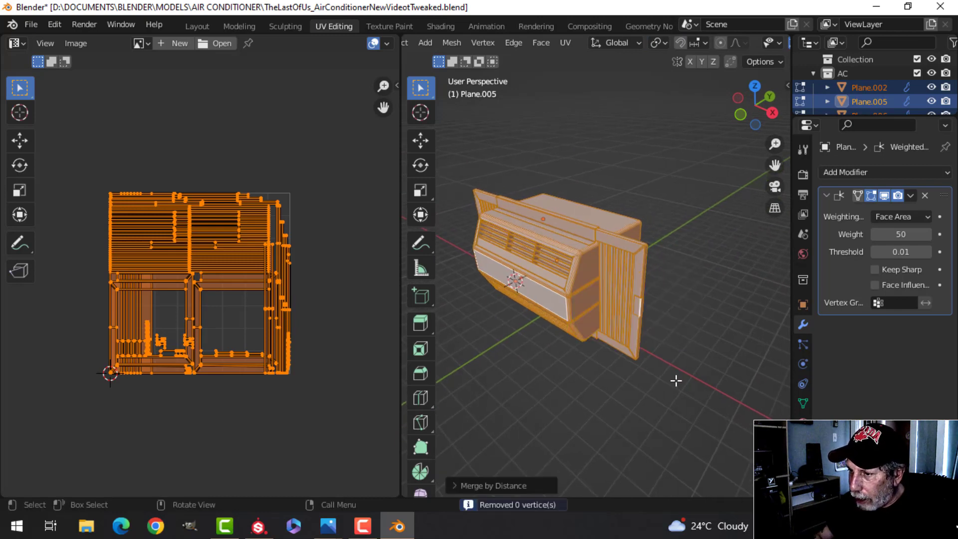
pyautogui.press('Tab')
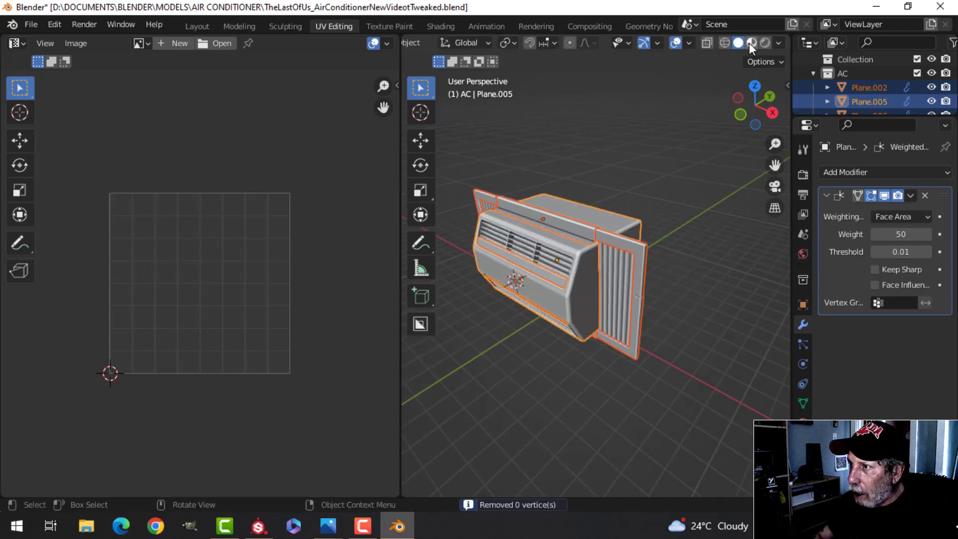
# Check the face normals by toggling the Face Orientation overlay on and off.
pyautogui.click(688, 43)
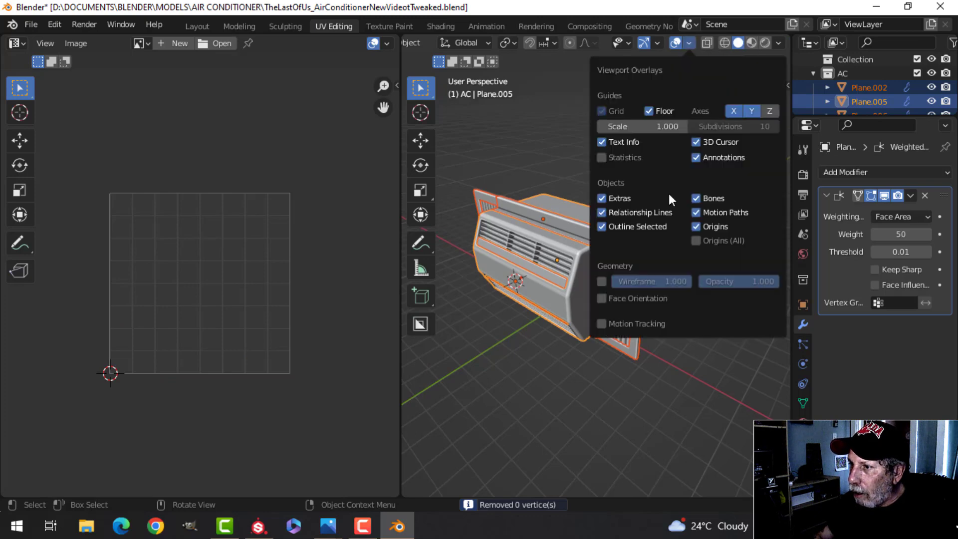
pyautogui.click(649, 298)
pyautogui.click(630, 298)
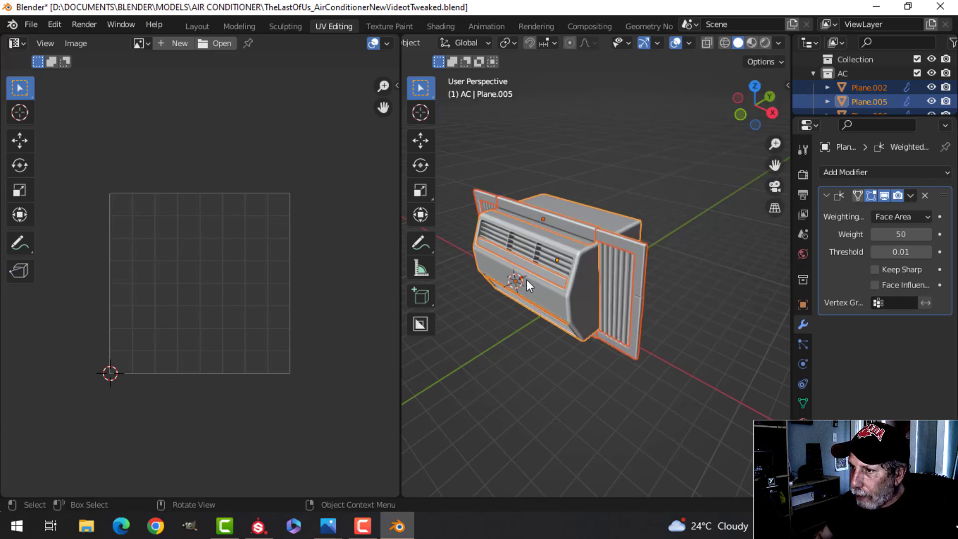
pyautogui.press('Tab')
# Smart UV Project the whole mesh with a 0.003 island margin.
pyautogui.press('u')
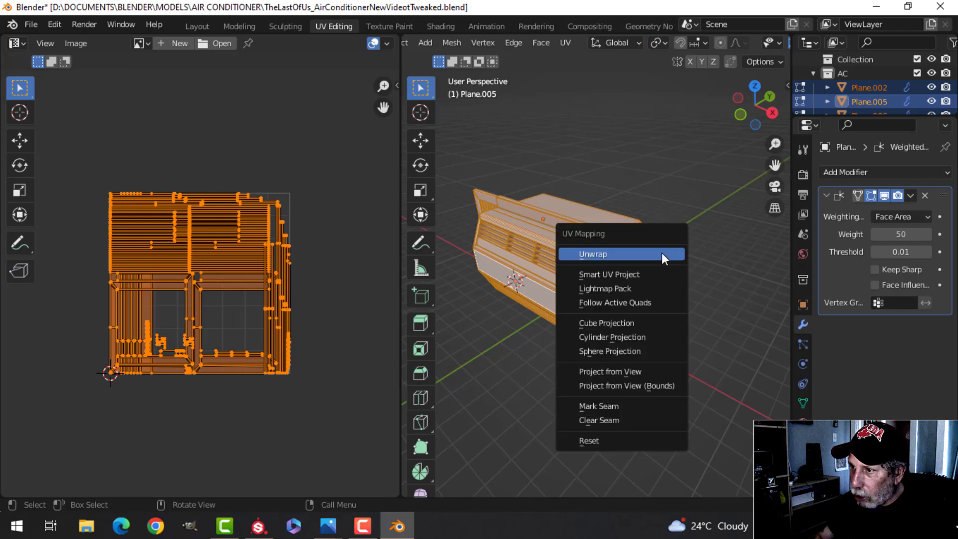
pyautogui.click(650, 273)
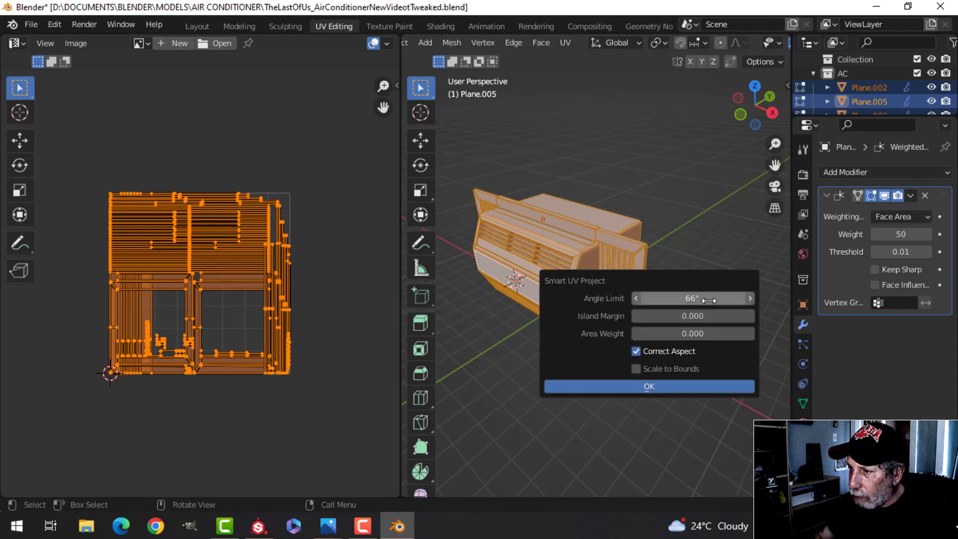
pyautogui.click(683, 315)
pyautogui.write('0.003')
pyautogui.press('Return')
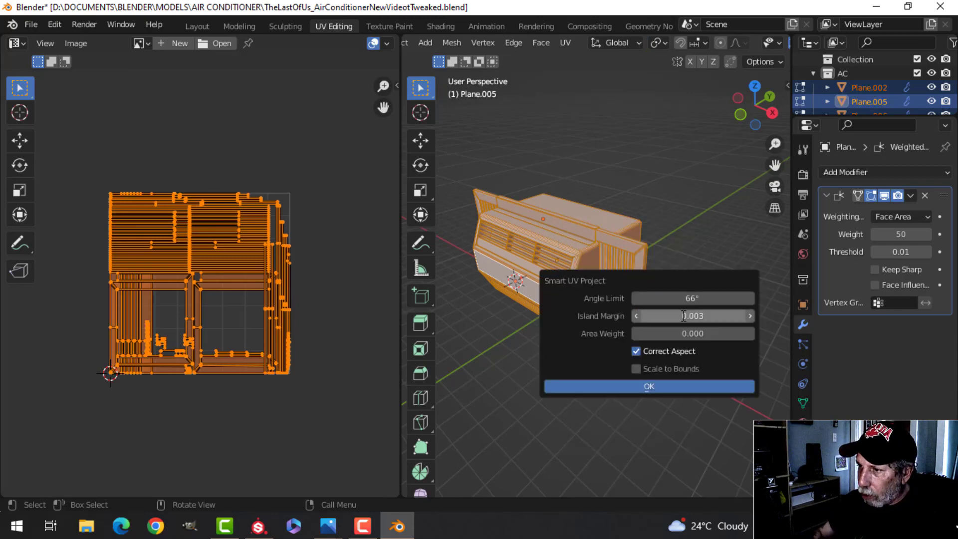
pyautogui.click(641, 386)
# Pack the UV islands, repack them with UVPackmaster3, and return to Object Mode.
pyautogui.scroll(2, 308, 305)
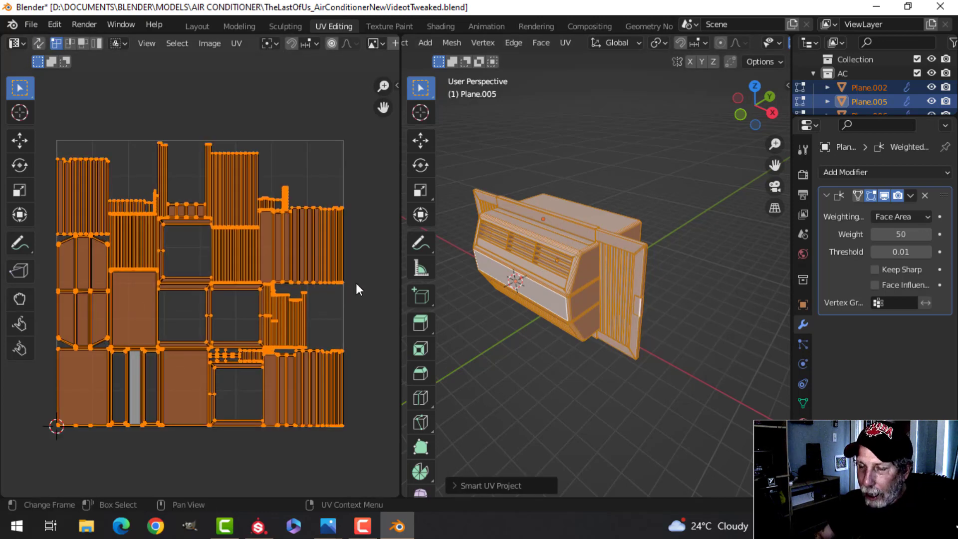
pyautogui.click(236, 44)
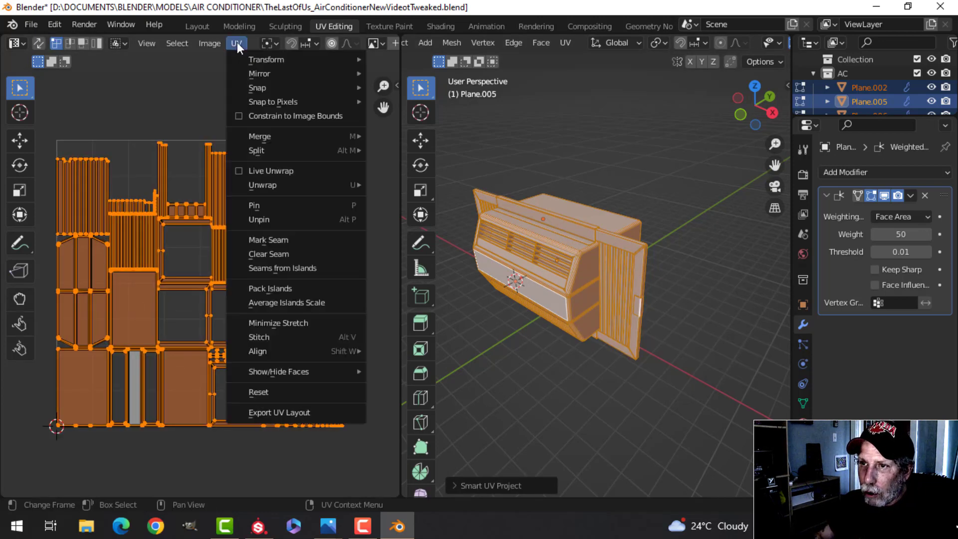
pyautogui.click(281, 289)
pyautogui.press('n')
pyautogui.click(314, 242)
pyautogui.press('n')
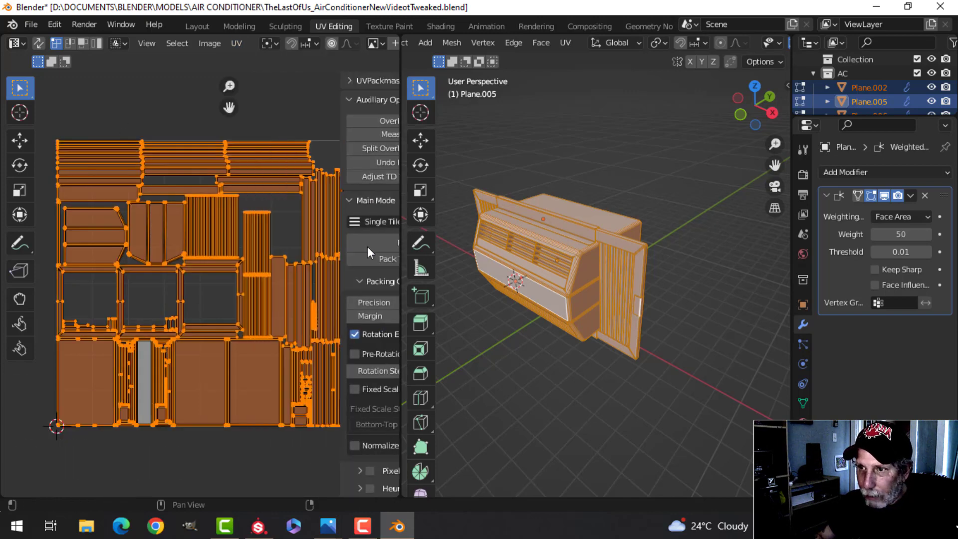
pyautogui.press('Tab')
pyautogui.moveTo(617, 277)
pyautogui.mouseDown(button='middle')
pyautogui.moveTo(599, 280)
pyautogui.moveTo(643, 261)
pyautogui.moveTo(622, 276)
pyautogui.mouseUp(button='middle')
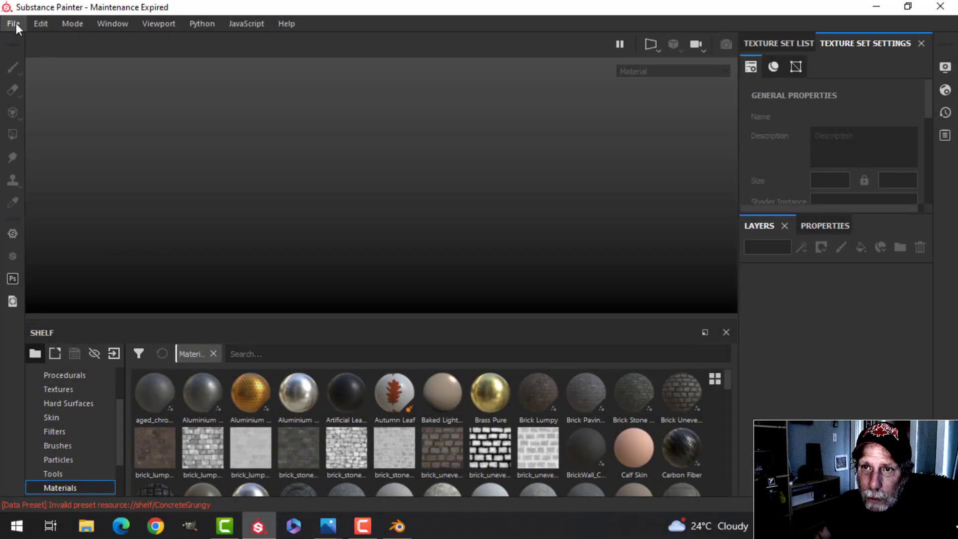
# Create a new project with OpenGL normal maps from TheLastOfUs_AirConditionerNewVideotTweaked.fbx.
pyautogui.click(14, 24)
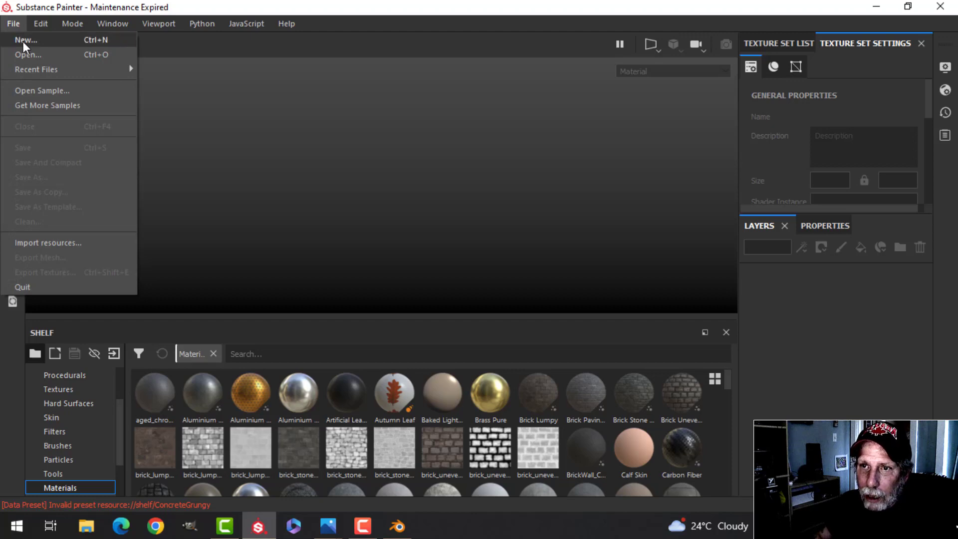
pyautogui.click(23, 40)
pyautogui.click(414, 129)
pyautogui.click(395, 152)
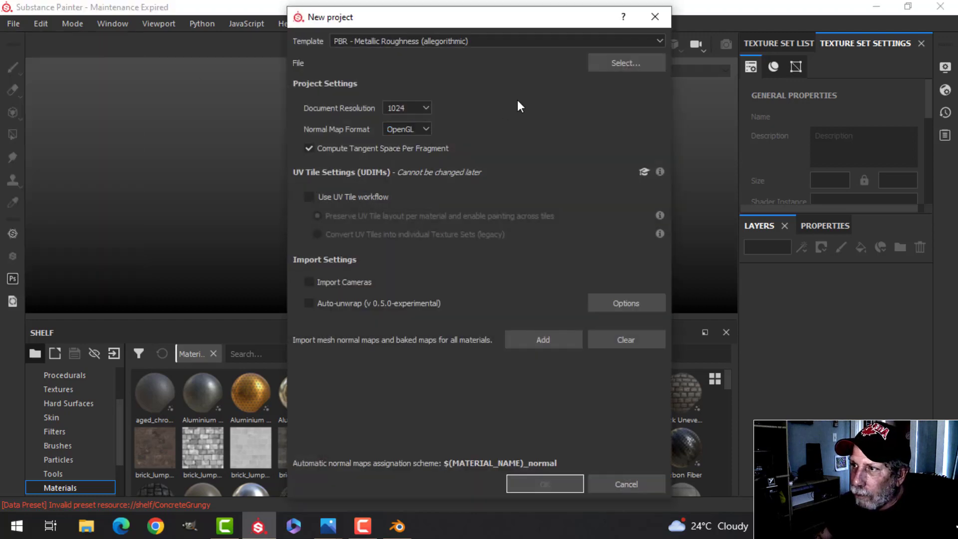
pyautogui.click(619, 63)
pyautogui.scroll(-10, 778, 260)
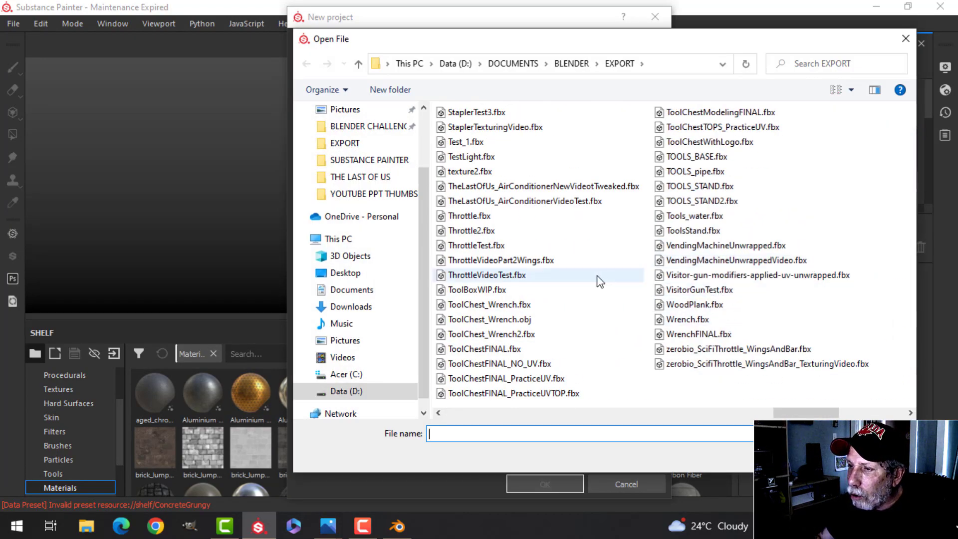
pyautogui.click(571, 188)
pyautogui.click(808, 457)
pyautogui.click(542, 484)
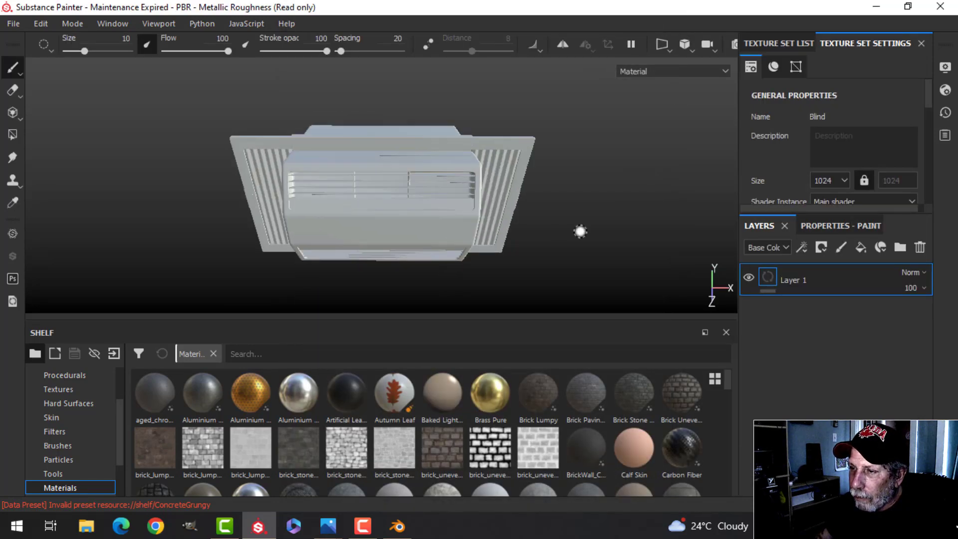
# Toggle the Blind and Body texture sets' visibility off and on to identify each part.
pyautogui.keyDown('alt'); pyautogui.moveTo(502, 229); pyautogui.dragTo(470, 229); pyautogui.keyUp('alt')
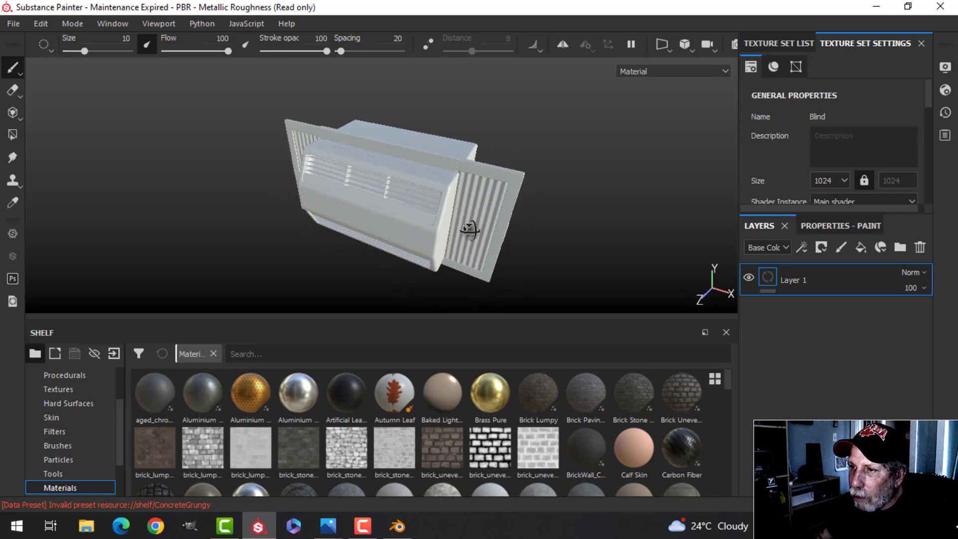
pyautogui.click(768, 44)
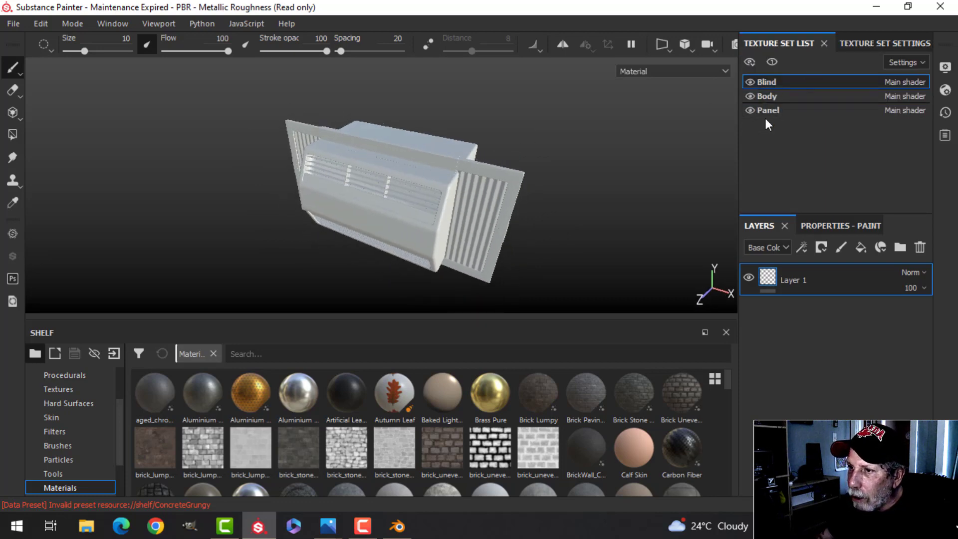
pyautogui.click(748, 82)
pyautogui.click(747, 81)
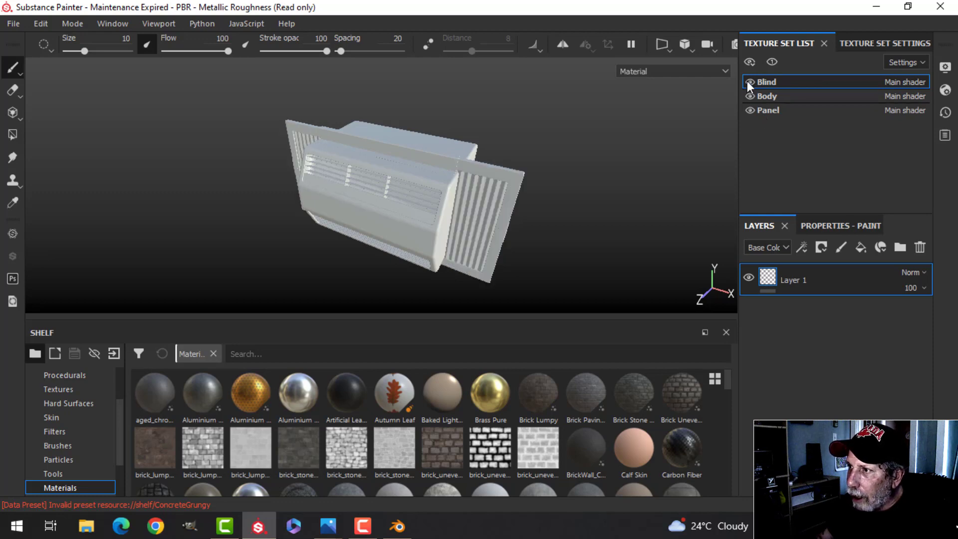
pyautogui.click(748, 96)
pyautogui.click(749, 96)
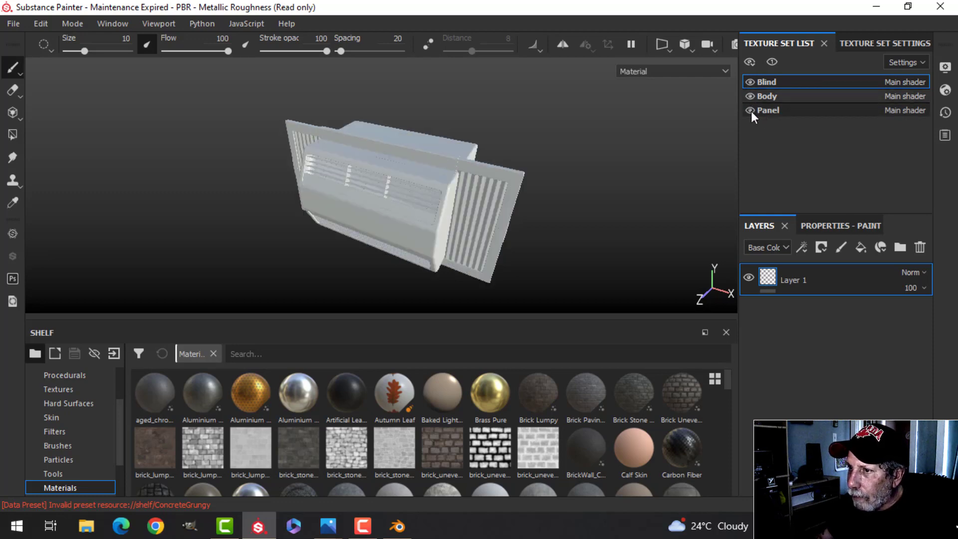
# Scroll Texture Set Settings down to Mesh Maps and launch the baking window.
pyautogui.click(878, 44)
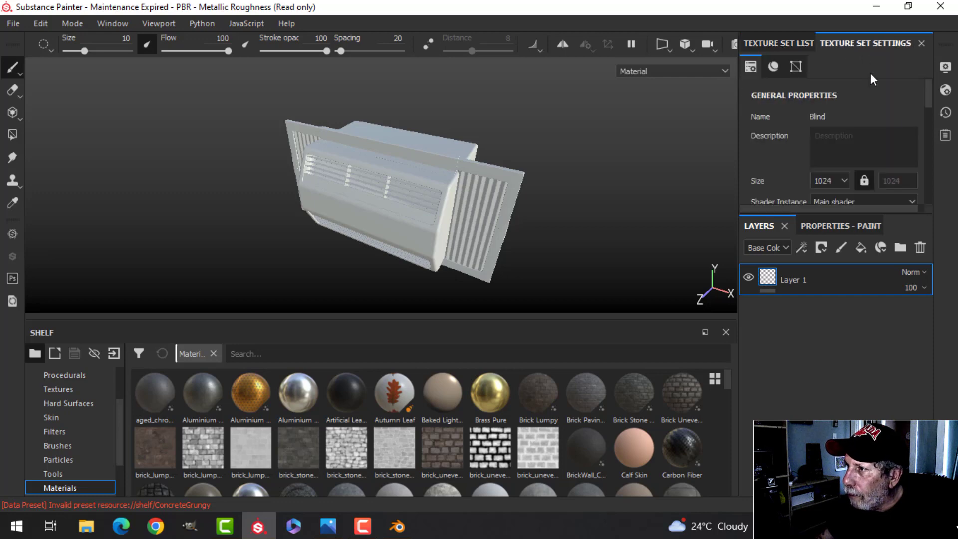
pyautogui.moveTo(929, 91); pyautogui.dragTo(923, 162)
pyautogui.click(876, 156)
# Bake the mesh maps at 2048 output size with the ID map excluded.
pyautogui.click(481, 68)
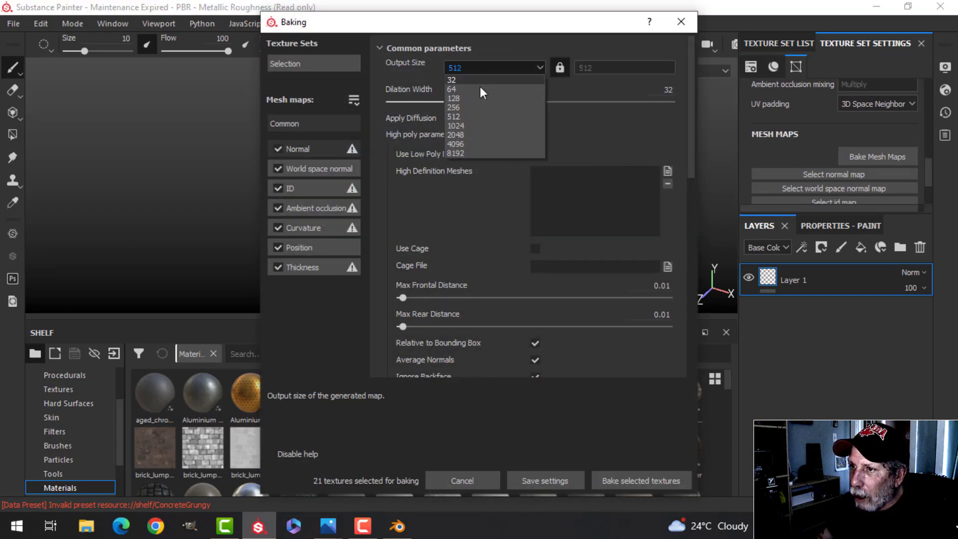
pyautogui.click(472, 134)
pyautogui.click(278, 188)
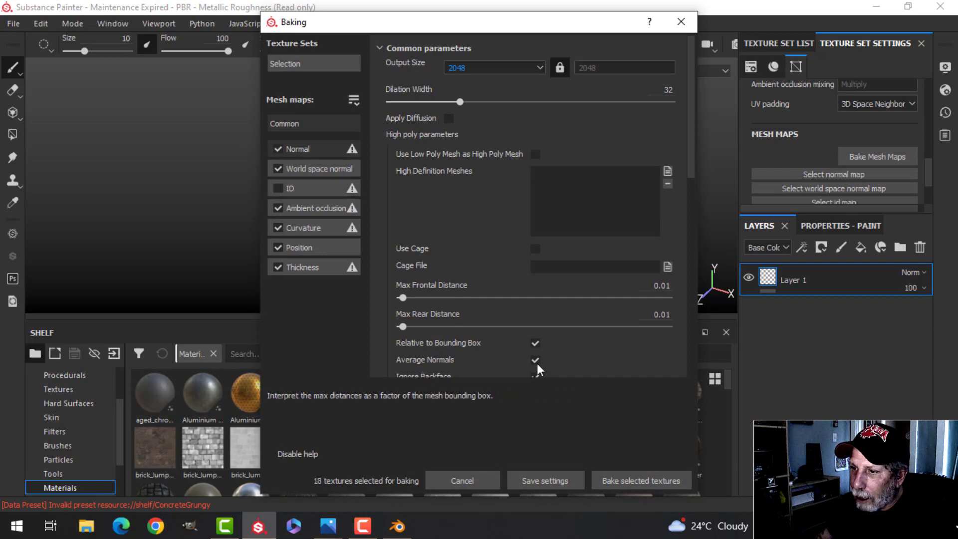
pyautogui.click(609, 477)
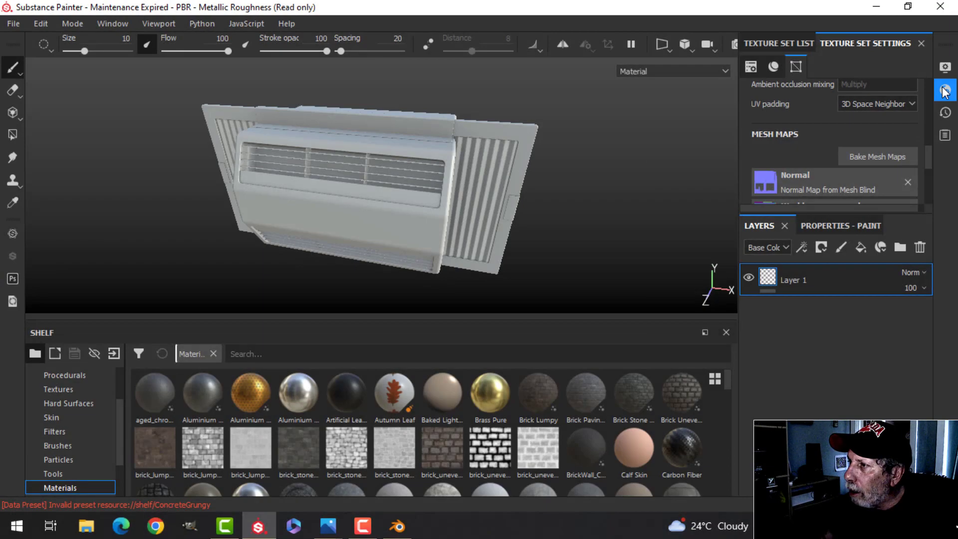
# Enable Activate Temporal Anti-Aliasing in the viewport Display Settings.
pyautogui.click(945, 90)
pyautogui.scroll(-5, 708, 278)
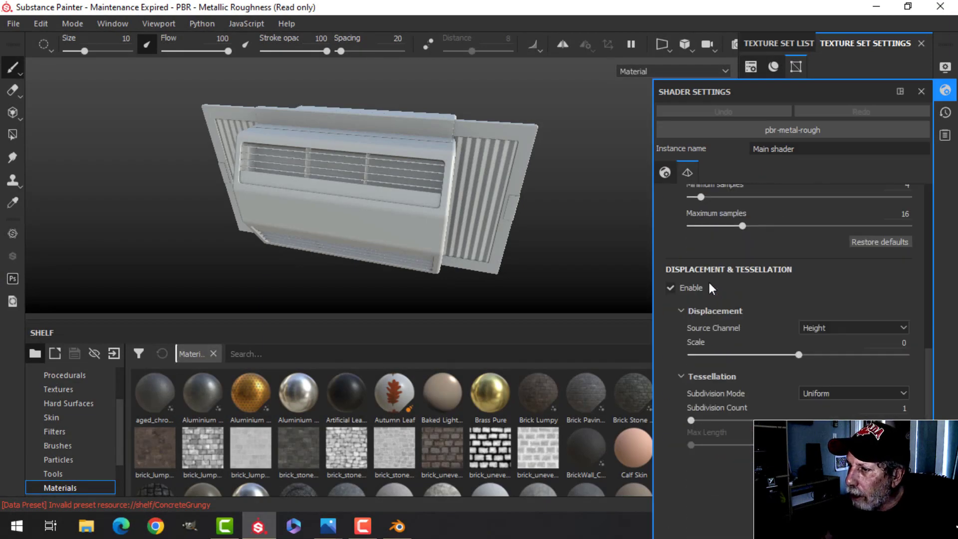
pyautogui.click(945, 67)
pyautogui.scroll(-10, 759, 290)
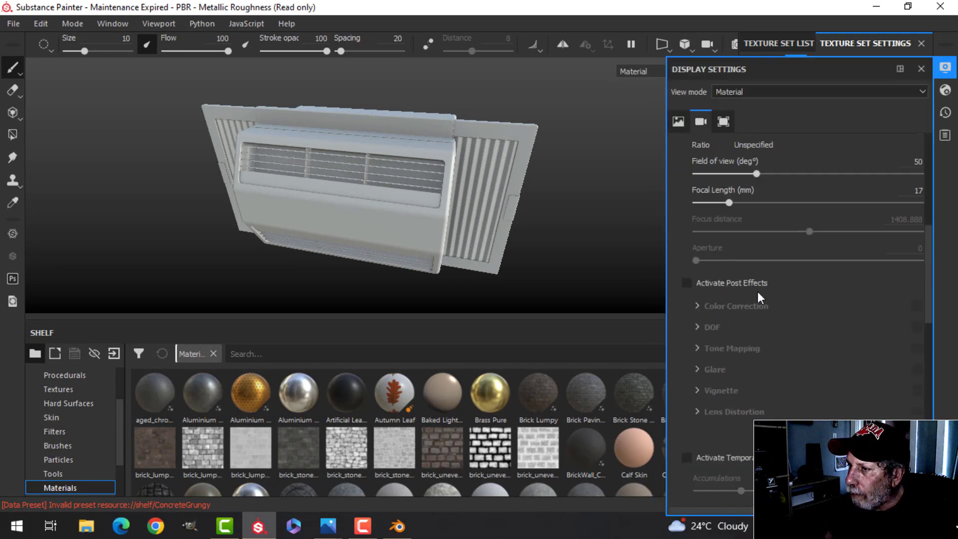
pyautogui.click(687, 245)
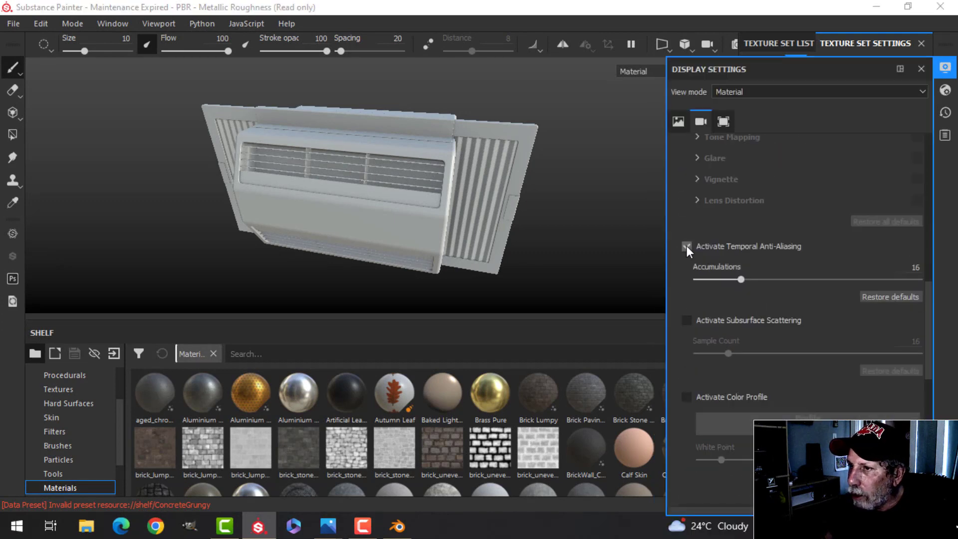
pyautogui.click(946, 67)
pyautogui.keyDown('alt'); pyautogui.moveTo(531, 199); pyautogui.dragTo(531, 180); pyautogui.keyUp('alt')
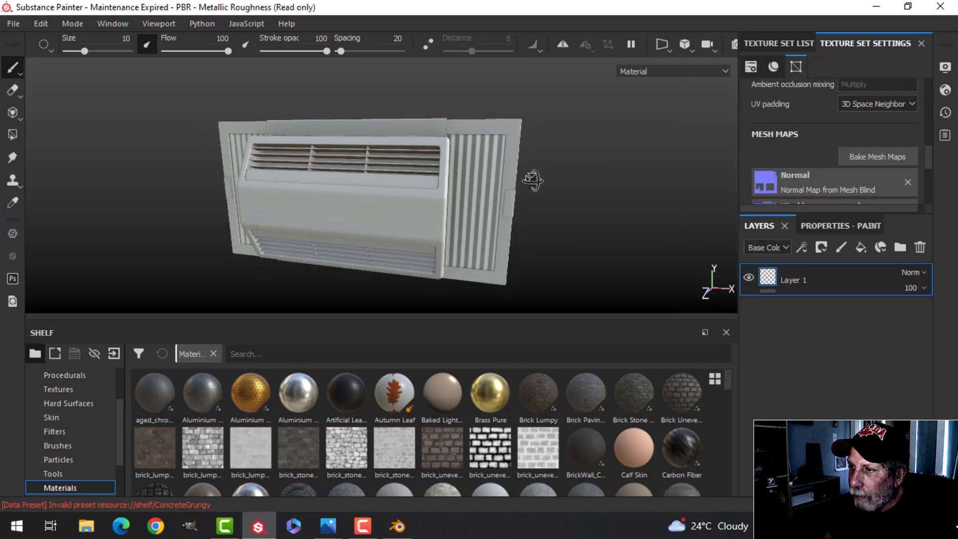
pyautogui.click(771, 44)
pyautogui.click(767, 96)
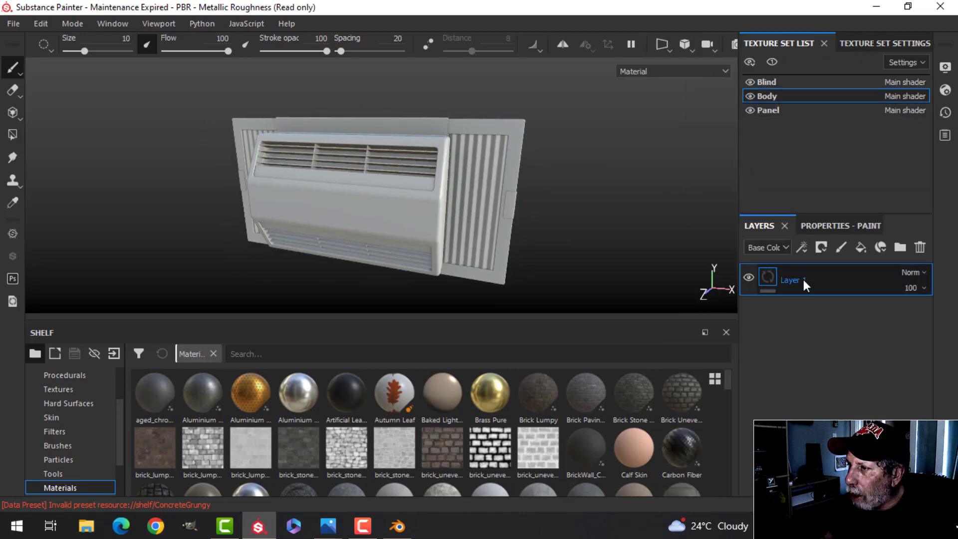
# Delete Layer 1 from the Body, Panel and Blind texture sets.
pyautogui.click(918, 247)
pyautogui.click(775, 111)
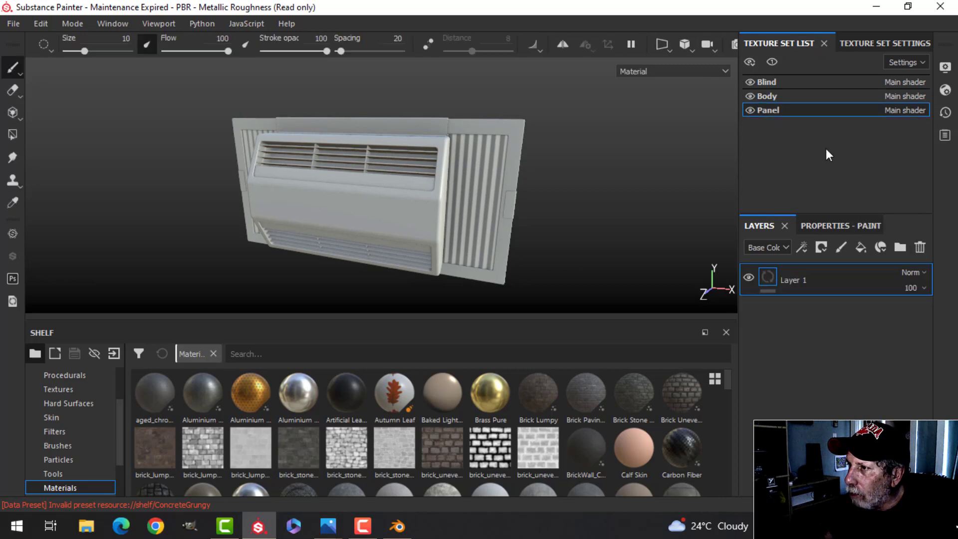
pyautogui.click(920, 246)
pyautogui.click(793, 83)
pyautogui.click(919, 247)
pyautogui.keyDown('alt'); pyautogui.moveTo(638, 214); pyautogui.dragTo(579, 216); pyautogui.keyUp('alt')
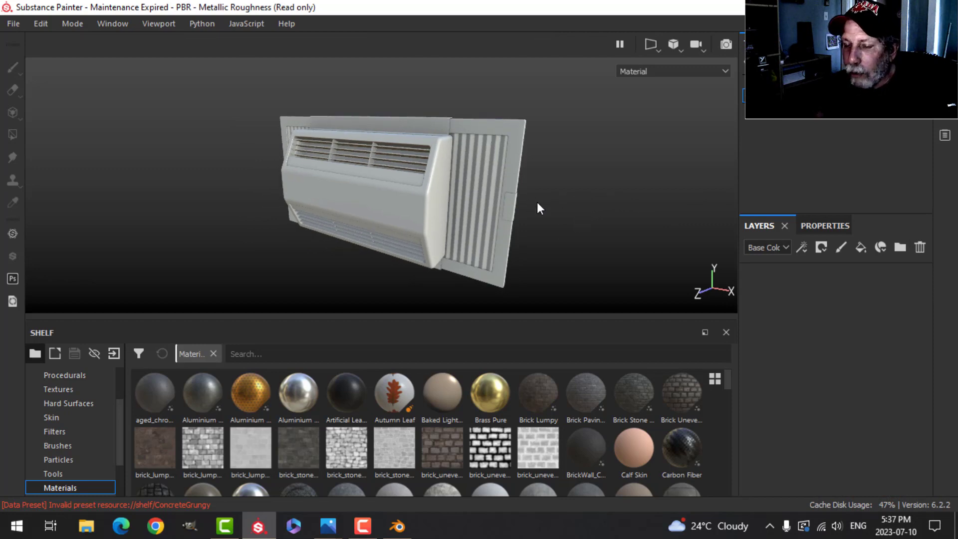
pyautogui.scroll(-1, 76, 462)
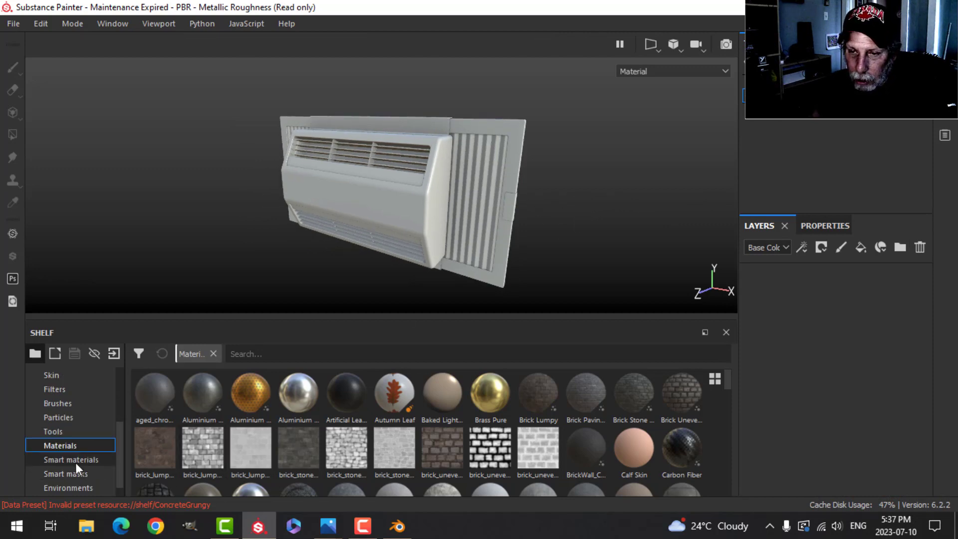
# Drag the AC Material smart material into the layer stack and expand its folder.
pyautogui.press('Down')
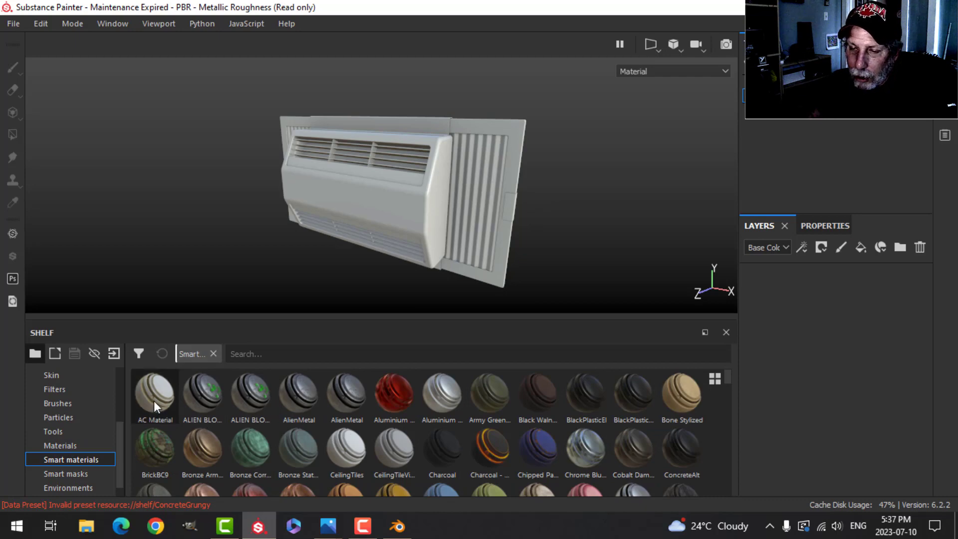
pyautogui.moveTo(154, 404)
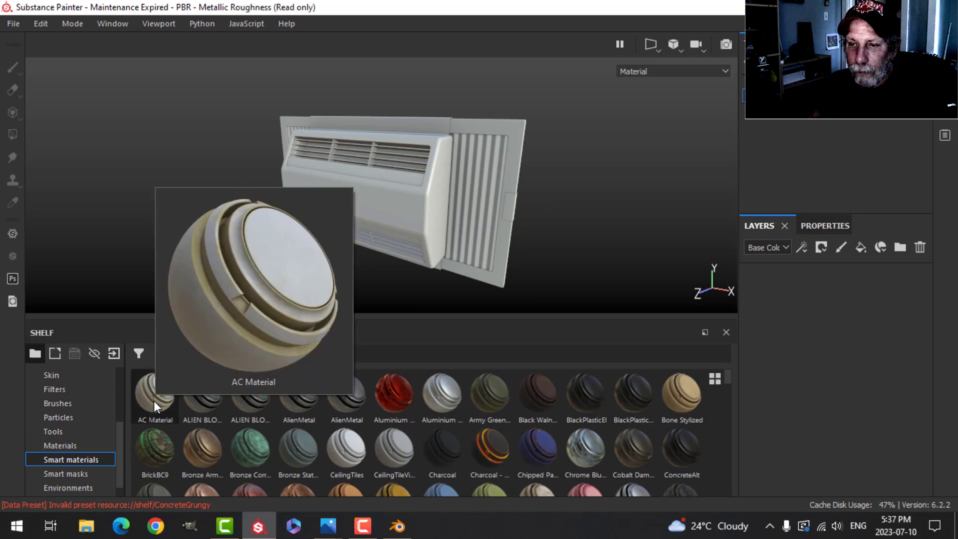
pyautogui.moveTo(154, 400); pyautogui.dragTo(785, 320)
pyautogui.keyDown('alt'); pyautogui.moveTo(558, 224); pyautogui.dragTo(530, 253); pyautogui.keyUp('alt')
pyautogui.click(764, 278)
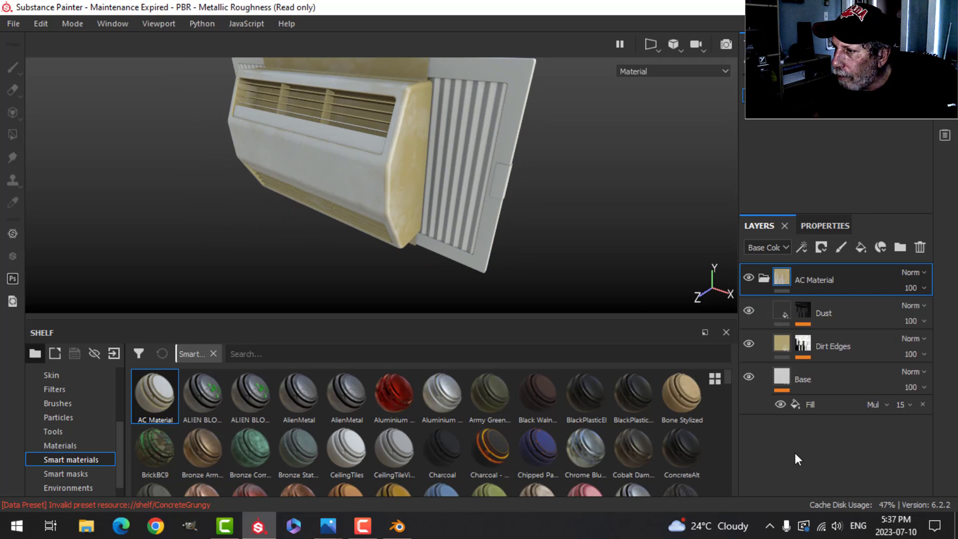
# In the Dirt Edges mask generator's AO settings, set Range to 0.65.
pyautogui.click(801, 345)
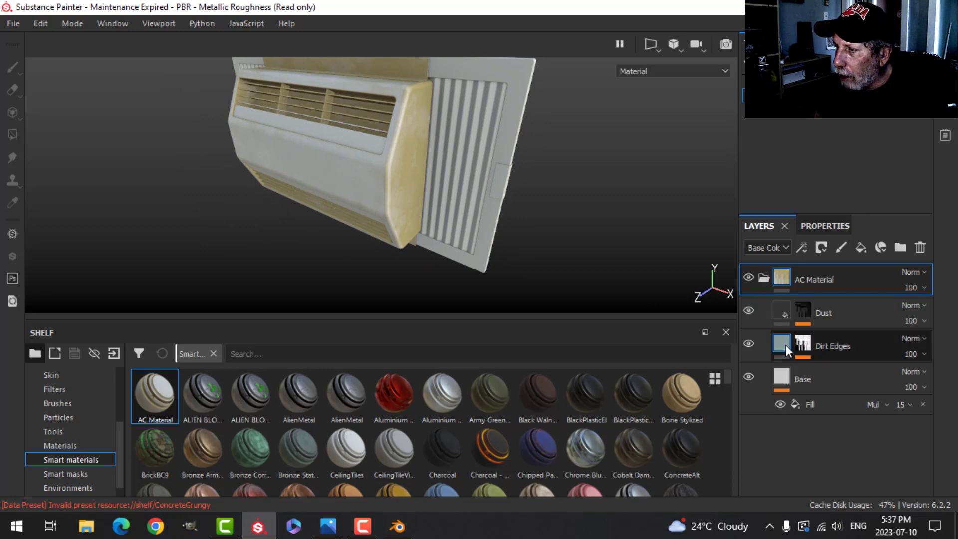
pyautogui.click(833, 367)
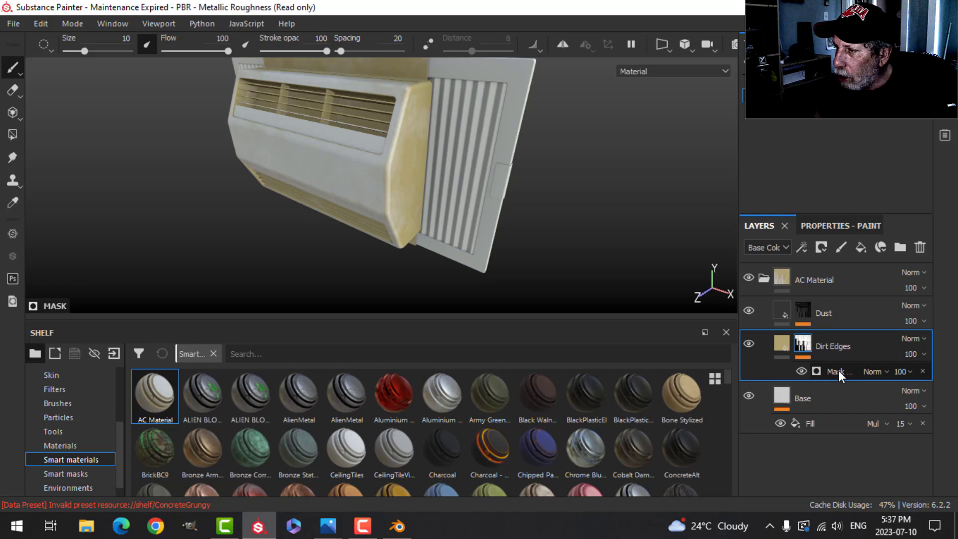
pyautogui.click(843, 230)
pyautogui.scroll(-1, 853, 403)
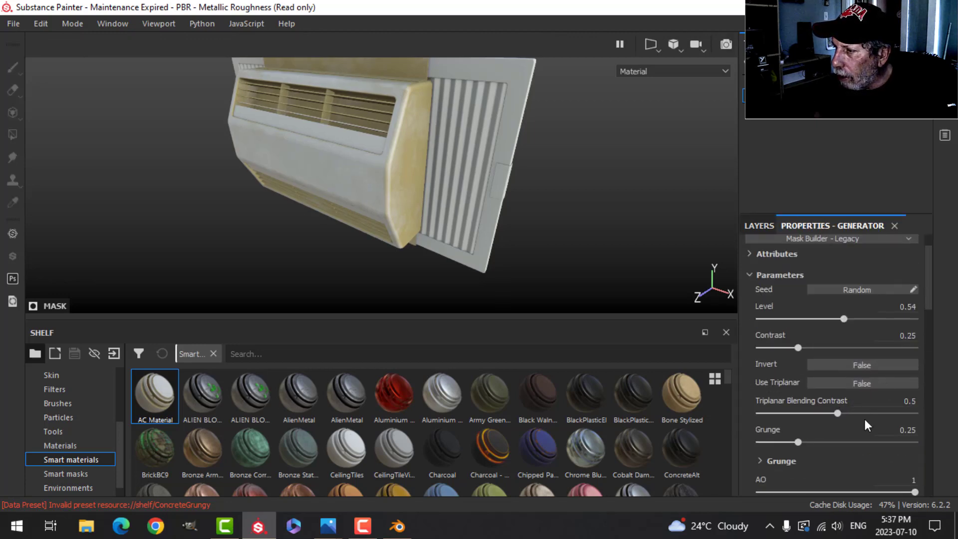
pyautogui.scroll(-2, 804, 435)
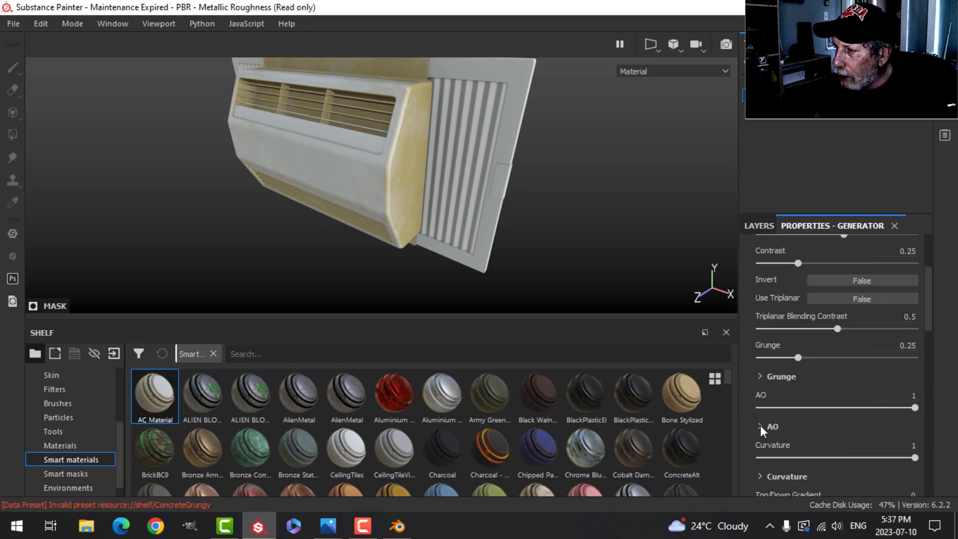
pyautogui.click(760, 425)
pyautogui.scroll(-1, 800, 428)
pyautogui.click(904, 399)
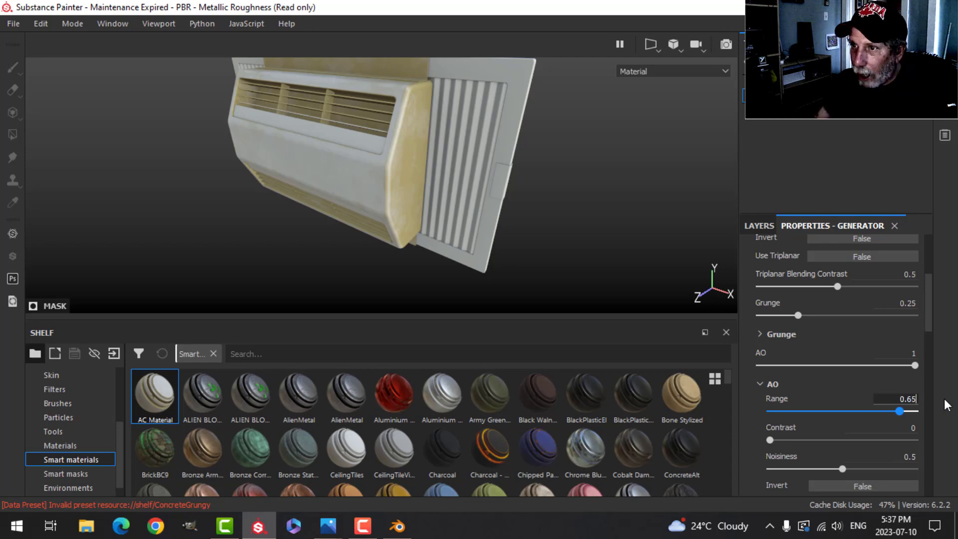
pyautogui.press('Return')
pyautogui.keyDown('alt'); pyautogui.moveTo(453, 262); pyautogui.dragTo(684, 249); pyautogui.keyUp('alt')
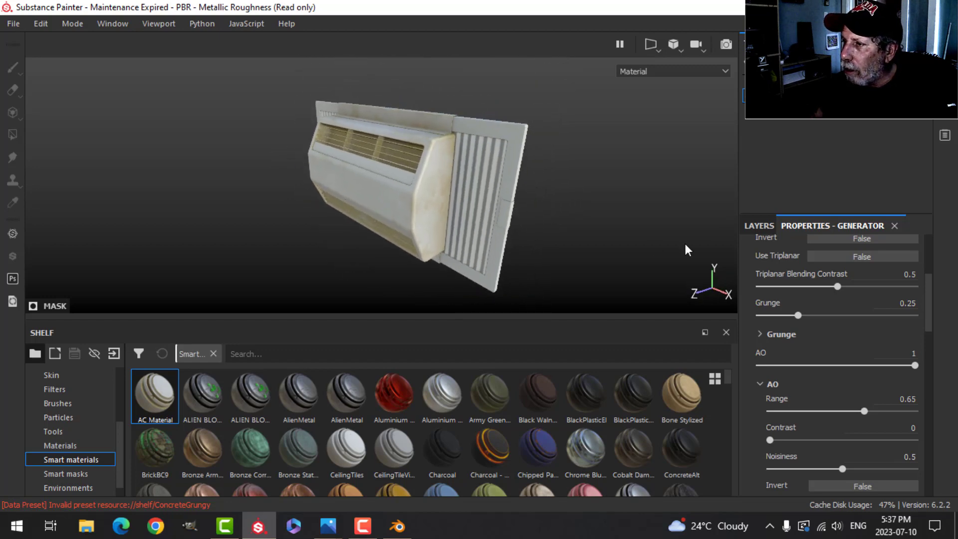
pyautogui.click(752, 225)
# Add a fill layer limited to colour and roughness, with a dark brown base colour.
pyautogui.click(763, 277)
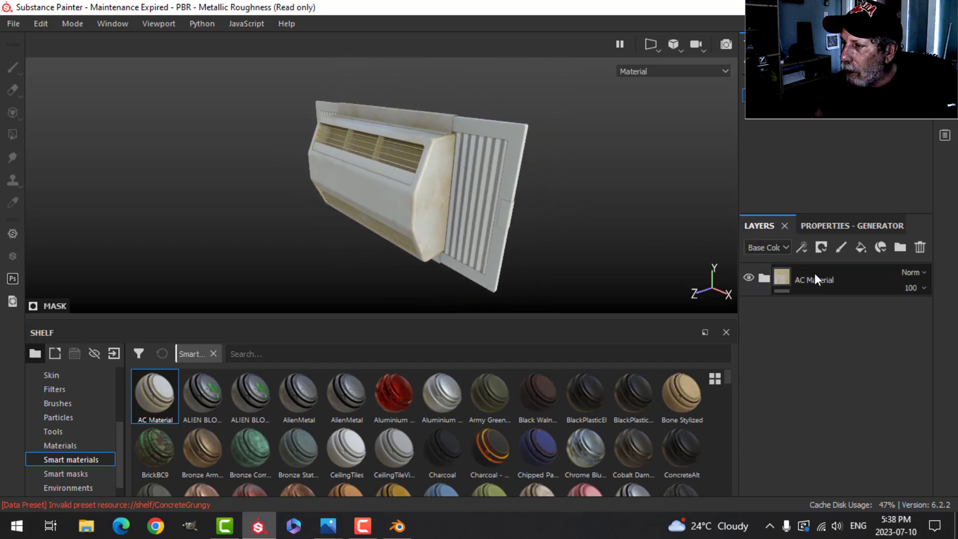
pyautogui.click(860, 248)
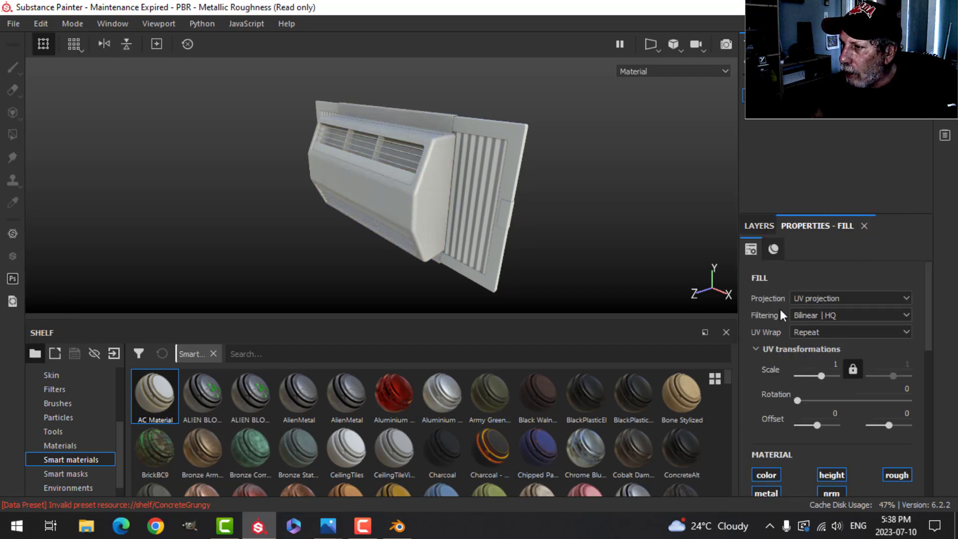
pyautogui.click(770, 475)
pyautogui.click(896, 475)
pyautogui.scroll(-3, 855, 429)
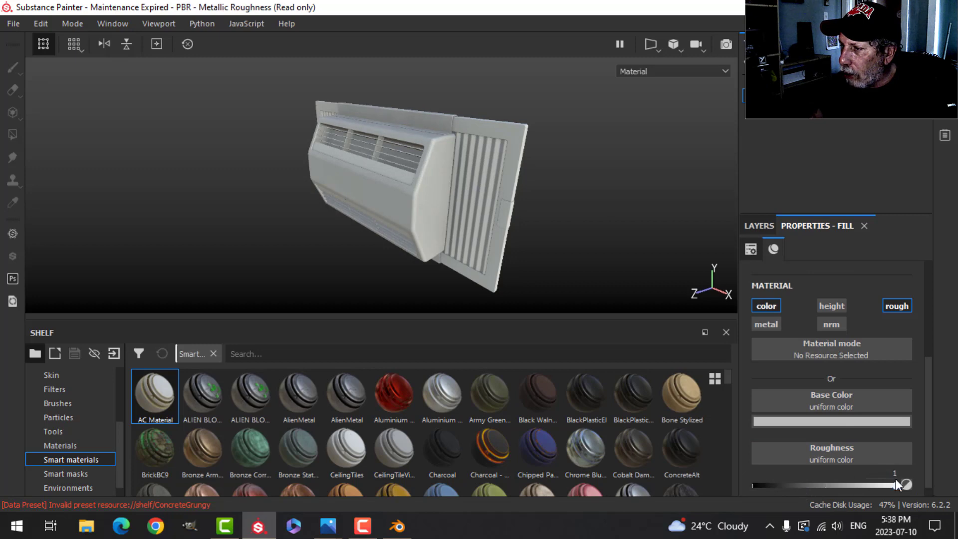
pyautogui.click(854, 421)
pyautogui.click(925, 262)
pyautogui.moveTo(883, 388); pyautogui.dragTo(882, 380)
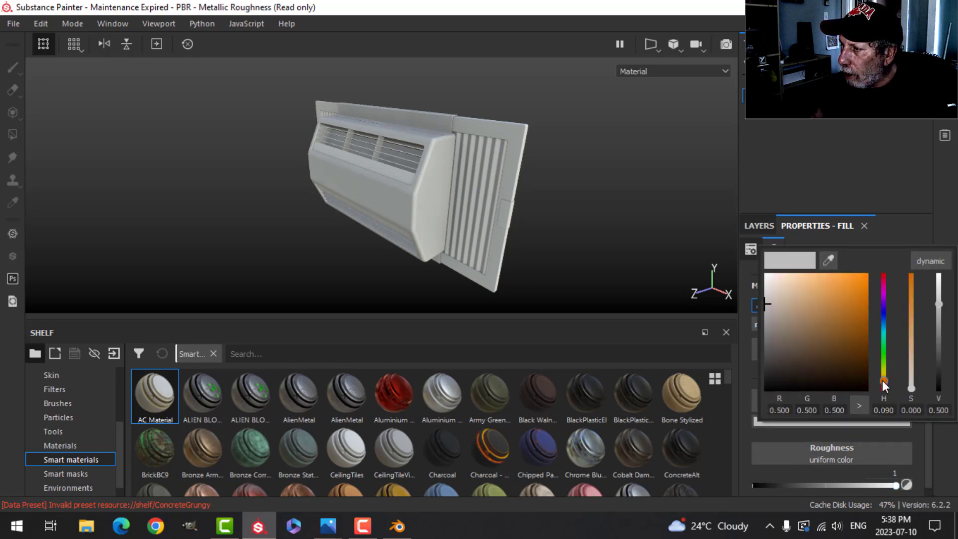
pyautogui.click(848, 370)
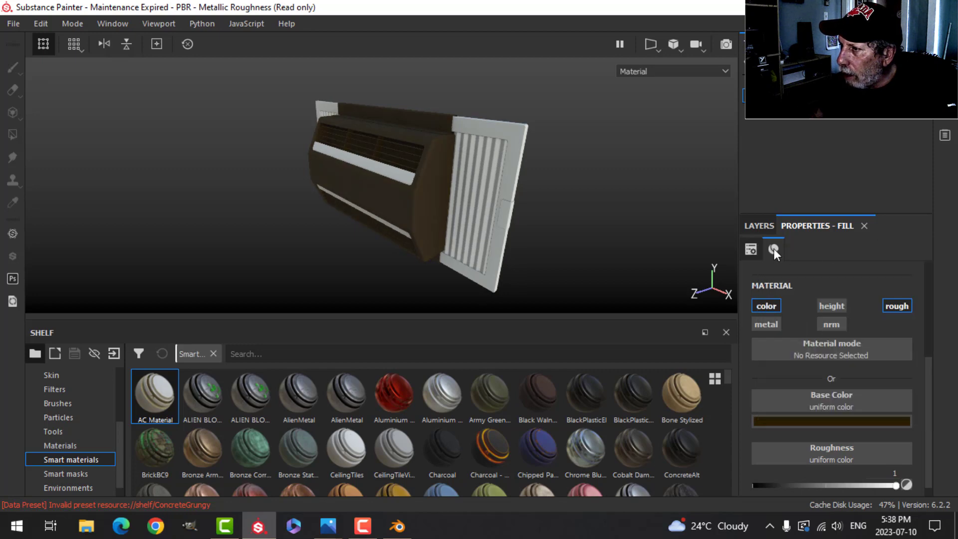
pyautogui.click(759, 225)
# Give the fill layer a black mask and move it above the AC Material folder.
pyautogui.click(821, 248)
pyautogui.click(834, 282)
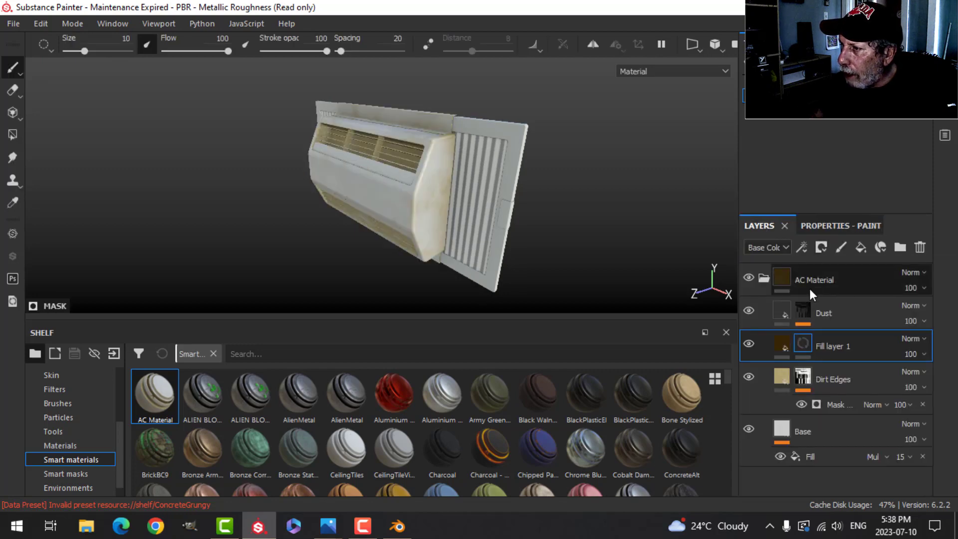
pyautogui.moveTo(845, 333); pyautogui.dragTo(832, 267)
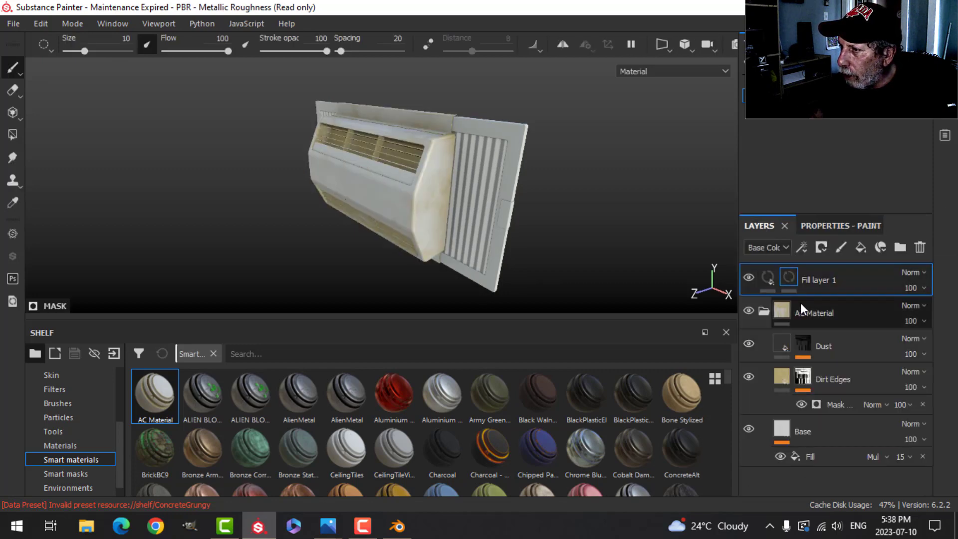
pyautogui.click(761, 310)
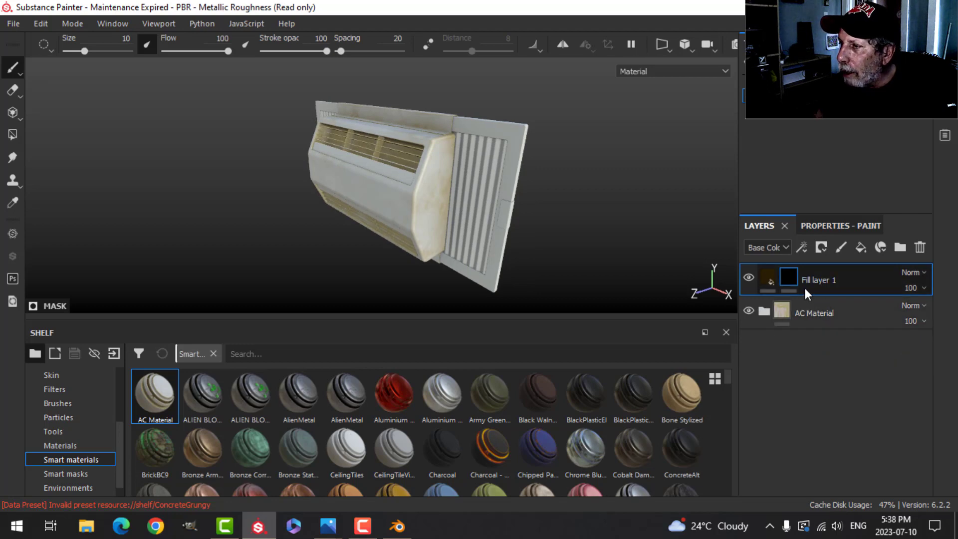
# Add a Dirt generator to the fill layer's mask with Dirt Level lowered to 0.55.
pyautogui.click(809, 250)
pyautogui.click(822, 243)
pyautogui.click(823, 272)
pyautogui.click(782, 368)
pyautogui.moveTo(877, 380); pyautogui.dragTo(839, 382)
pyautogui.moveTo(421, 180)
pyautogui.keyDown('alt'); pyautogui.mouseDown()
pyautogui.moveTo(440, 200)
pyautogui.moveTo(469, 190)
pyautogui.moveTo(502, 156)
pyautogui.moveTo(516, 194)
pyautogui.moveTo(509, 226)
pyautogui.moveTo(483, 197)
pyautogui.moveTo(474, 199)
pyautogui.mouseUp(); pyautogui.keyUp('alt')
pyautogui.keyDown('alt'); pyautogui.moveTo(617, 232); pyautogui.dragTo(519, 186); pyautogui.keyUp('alt')
pyautogui.click(762, 227)
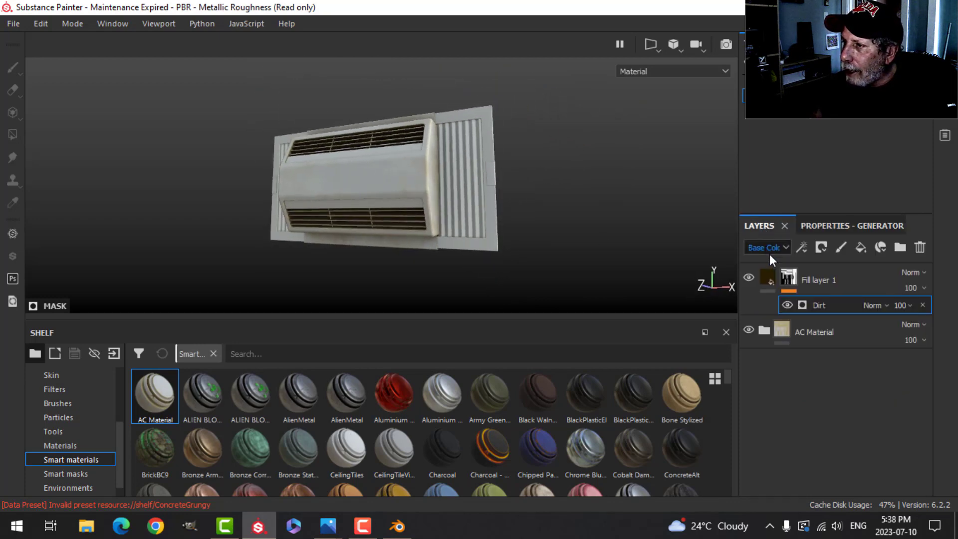
# Rename the fill layer to Dirt.
pyautogui.doubleClick(824, 283)
pyautogui.press('Return')
pyautogui.keyDown('shift'); pyautogui.click(821, 331); pyautogui.keyUp('shift')
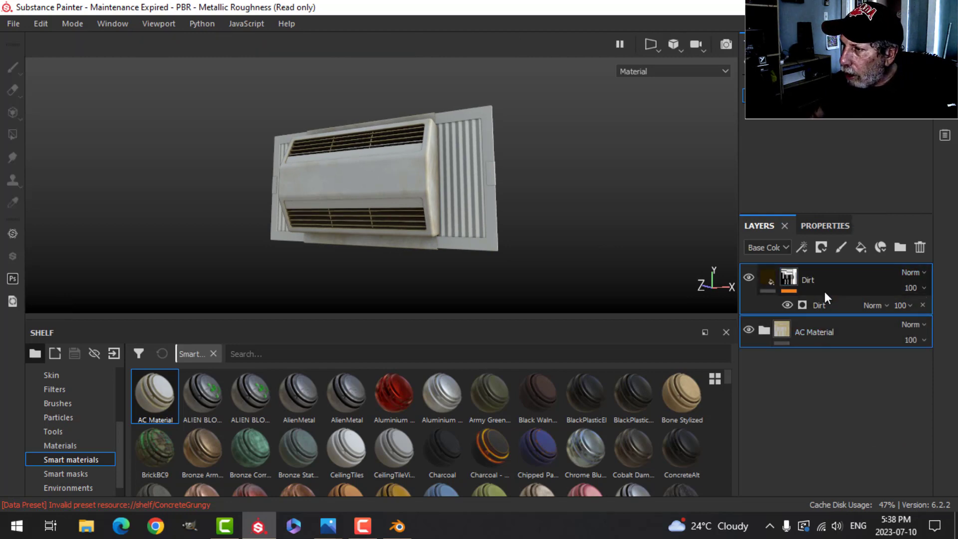
pyautogui.rightClick(819, 283)
# Copy the Dirt and AC Material layers and paste them into the Panel texture set.
pyautogui.click(789, 301)
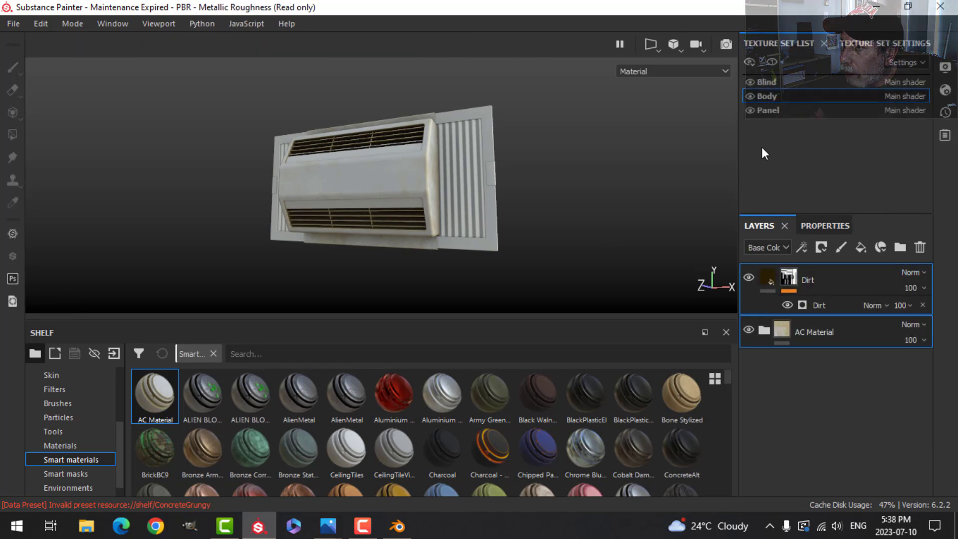
pyautogui.click(769, 110)
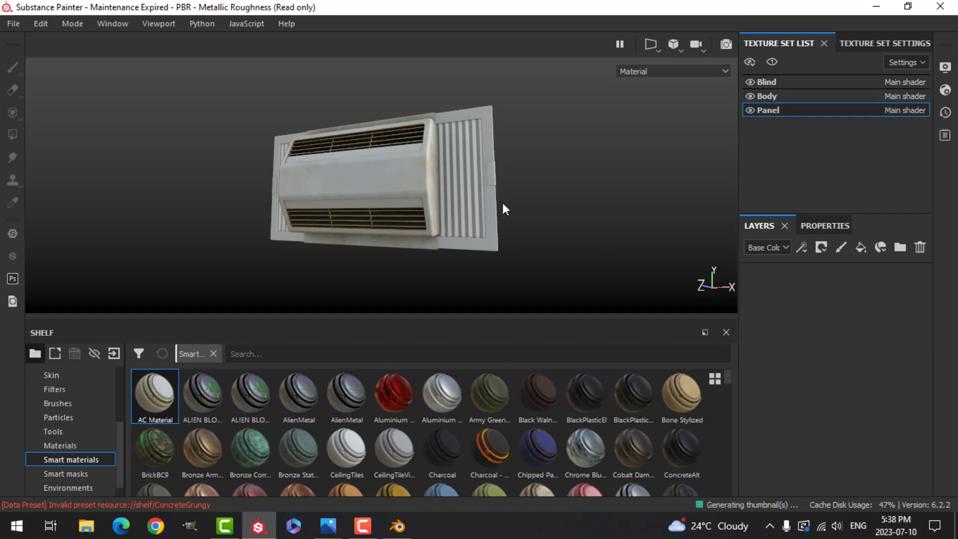
pyautogui.scroll(3, 502, 204)
pyautogui.keyDown('alt'); pyautogui.moveTo(545, 168); pyautogui.dragTo(552, 195); pyautogui.keyUp('alt')
pyautogui.rightClick(793, 316)
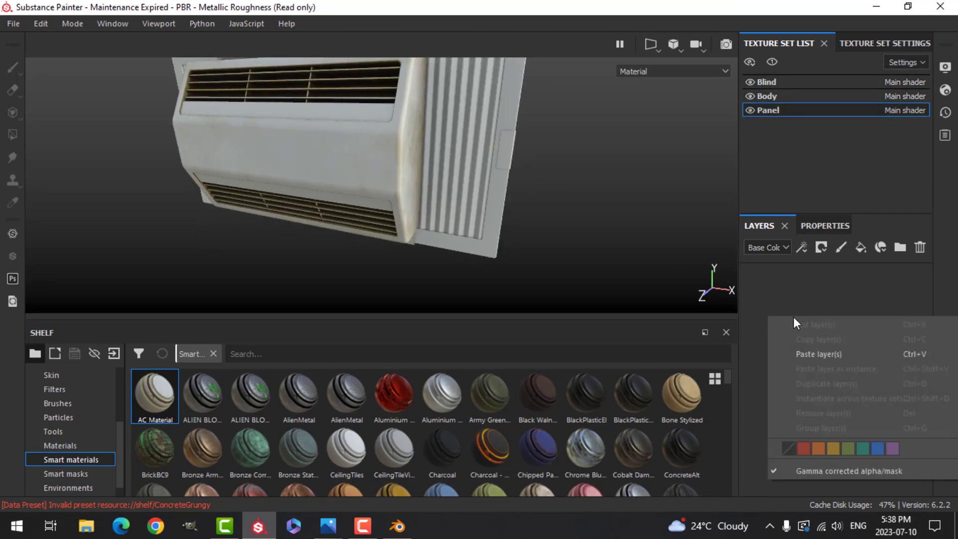
pyautogui.click(818, 353)
pyautogui.keyDown('alt'); pyautogui.moveTo(338, 118); pyautogui.dragTo(414, 153, button='middle'); pyautogui.keyUp('alt')
# Paste the Dirt and AC Material layers into the Blind texture set as well.
pyautogui.click(781, 85)
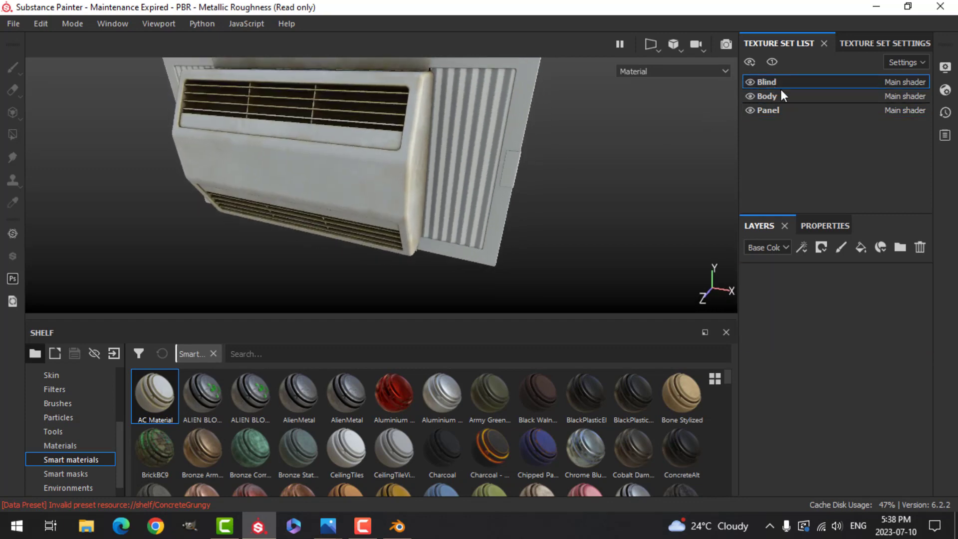
pyautogui.rightClick(795, 305)
pyautogui.click(813, 340)
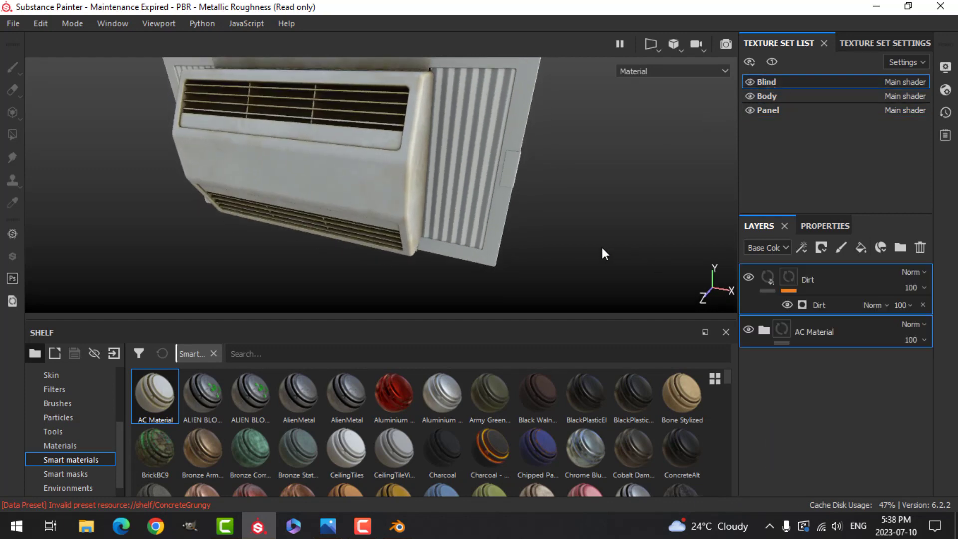
pyautogui.keyDown('alt'); pyautogui.moveTo(551, 246); pyautogui.dragTo(527, 253); pyautogui.keyUp('alt')
pyautogui.keyDown('alt'); pyautogui.moveTo(532, 201); pyautogui.dragTo(544, 216); pyautogui.keyUp('alt')
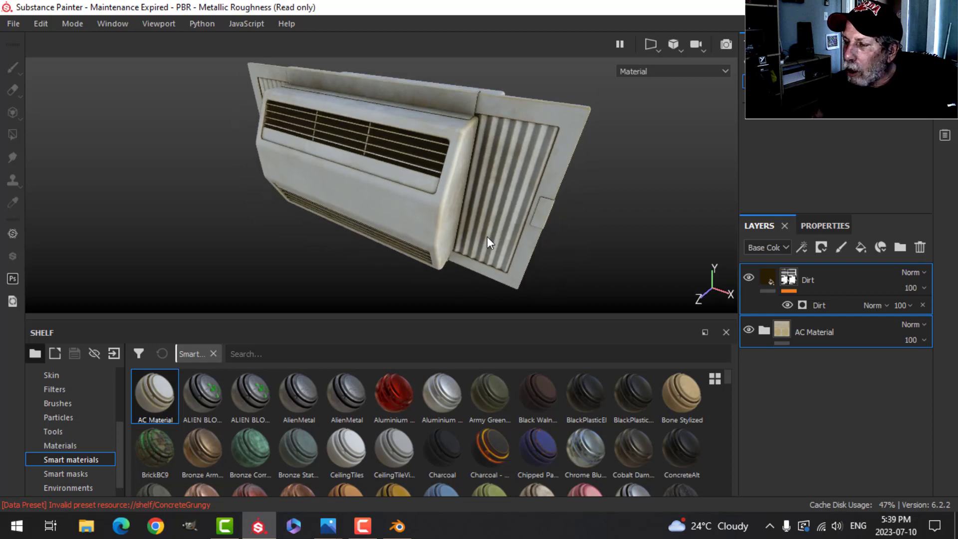
pyautogui.keyDown('alt'); pyautogui.moveTo(480, 240); pyautogui.dragTo(572, 199); pyautogui.keyUp('alt')
# In Body, add a paint layer below AC Material and name it 'Alpha'.
pyautogui.click(779, 98)
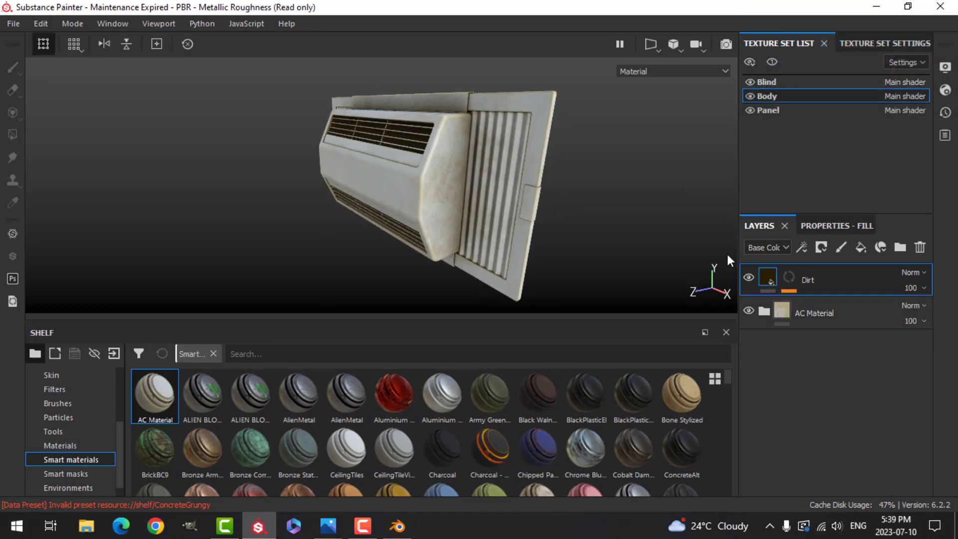
pyautogui.keyDown('alt'); pyautogui.moveTo(598, 245); pyautogui.dragTo(598, 217); pyautogui.keyUp('alt')
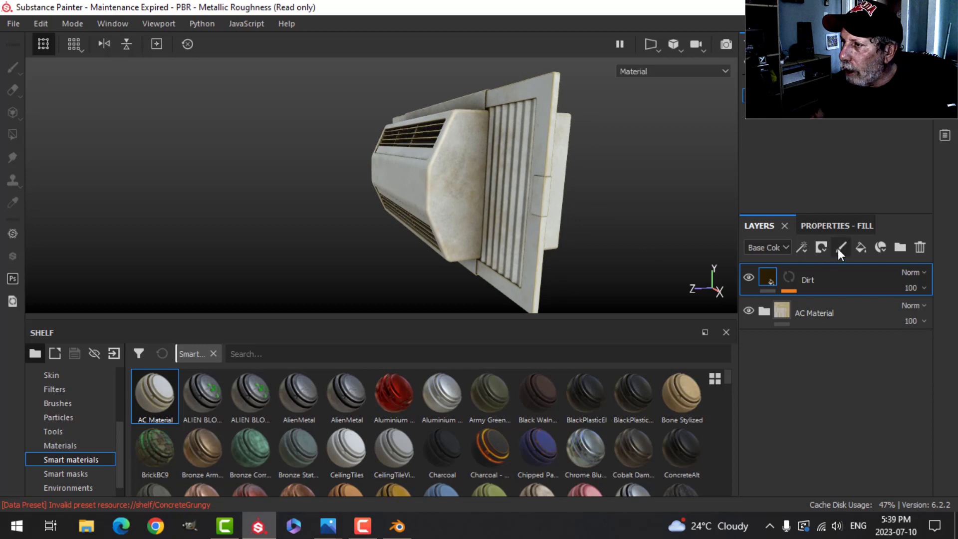
pyautogui.click(840, 247)
pyautogui.moveTo(798, 278); pyautogui.dragTo(811, 386)
pyautogui.doubleClick(793, 347)
pyautogui.write('Alpha')
pyautogui.press('Return')
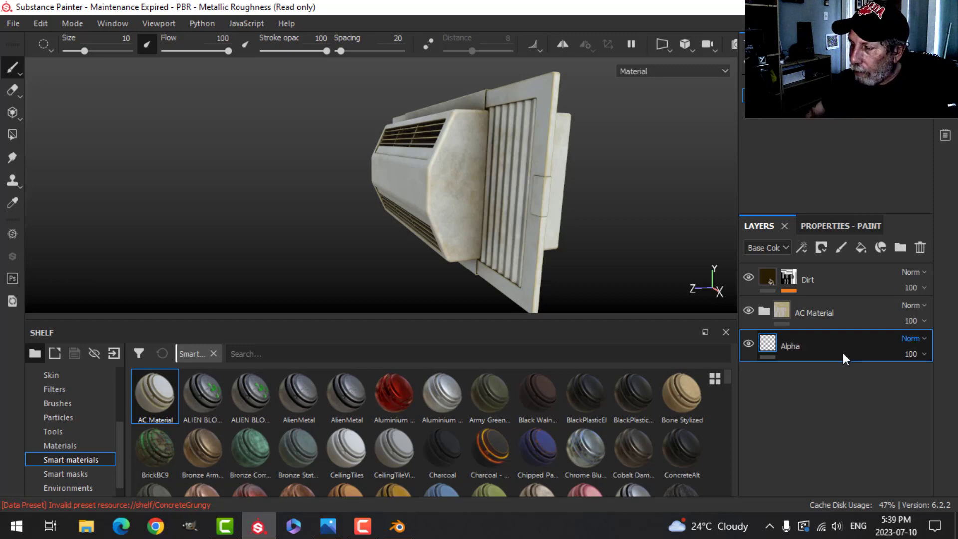
# Orbit the air conditioner to inspect its sides and front grille and vents.
pyautogui.moveTo(620, 209)
pyautogui.keyDown('alt'); pyautogui.mouseDown()
pyautogui.moveTo(541, 210)
pyautogui.moveTo(607, 226)
pyautogui.moveTo(629, 224)
pyautogui.moveTo(623, 219)
pyautogui.mouseUp(); pyautogui.keyUp('alt')
pyautogui.scroll(-2, 619, 219)
pyautogui.keyDown('alt'); pyautogui.moveTo(618, 220); pyautogui.dragTo(584, 206, button='middle'); pyautogui.keyUp('alt')
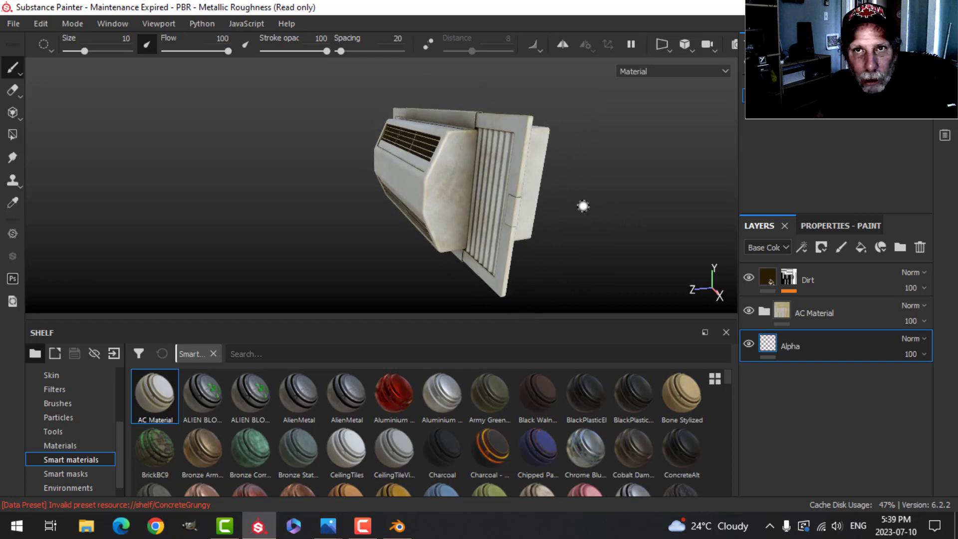
pyautogui.keyDown('alt'); pyautogui.moveTo(588, 205); pyautogui.dragTo(490, 209); pyautogui.keyUp('alt')
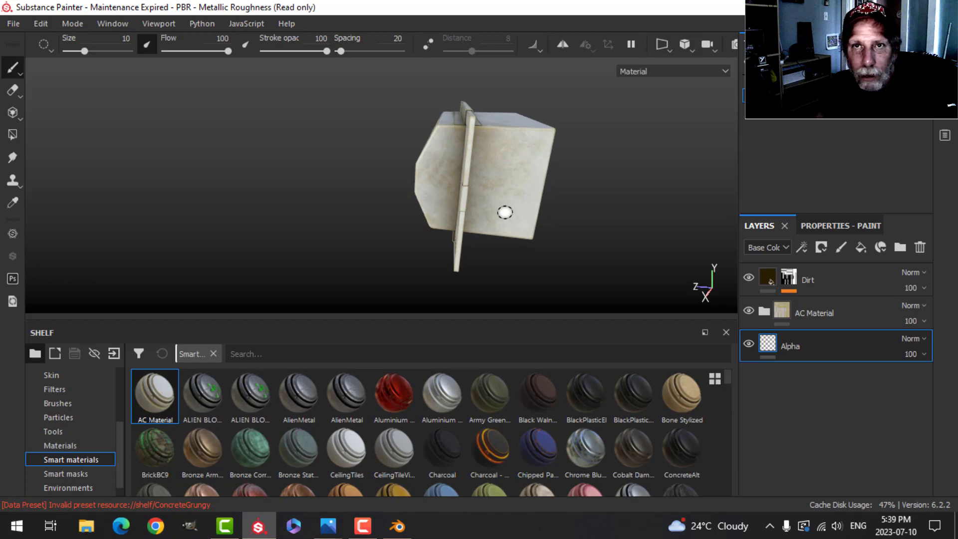
pyautogui.keyDown('alt'); pyautogui.moveTo(533, 213); pyautogui.dragTo(588, 204); pyautogui.keyUp('alt')
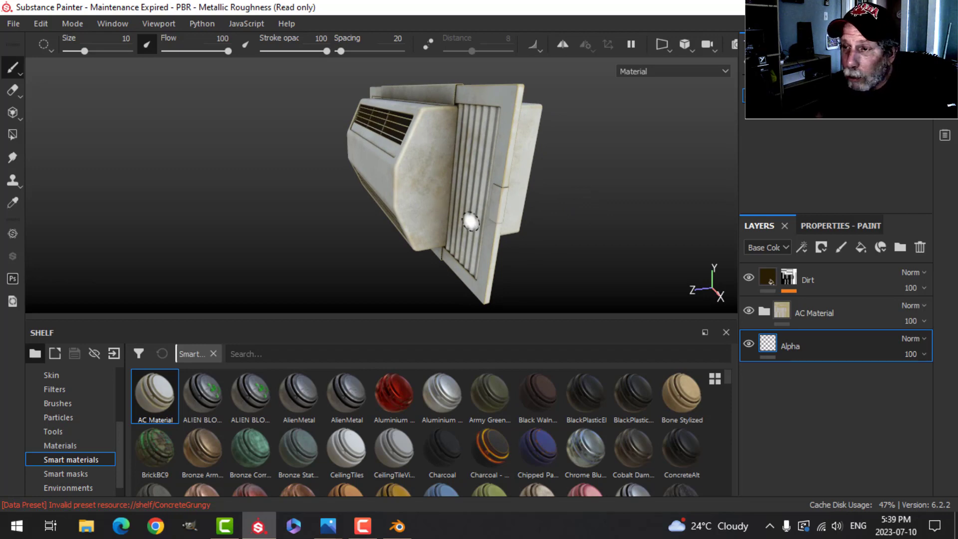
pyautogui.keyDown('alt'); pyautogui.moveTo(470, 221); pyautogui.dragTo(516, 205); pyautogui.keyUp('alt')
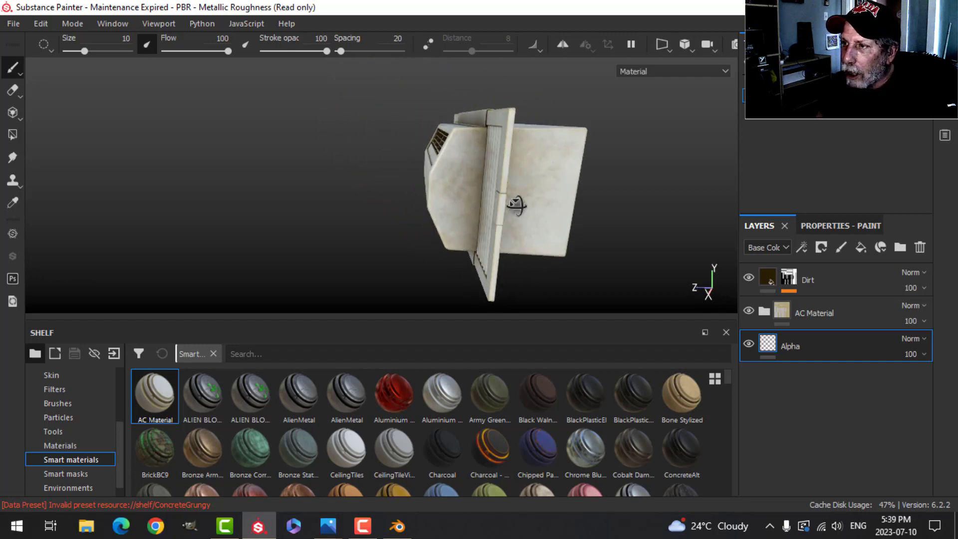
pyautogui.keyDown('alt'); pyautogui.moveTo(597, 225); pyautogui.dragTo(653, 273); pyautogui.keyUp('alt')
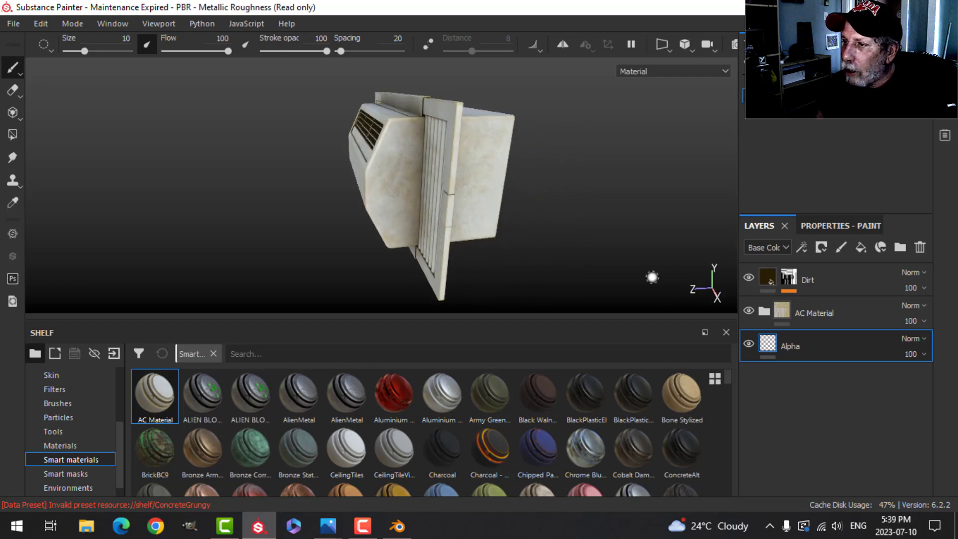
# Add a fill layer above Alpha carrying an anchor point, creating AnchorPoints.
pyautogui.click(860, 247)
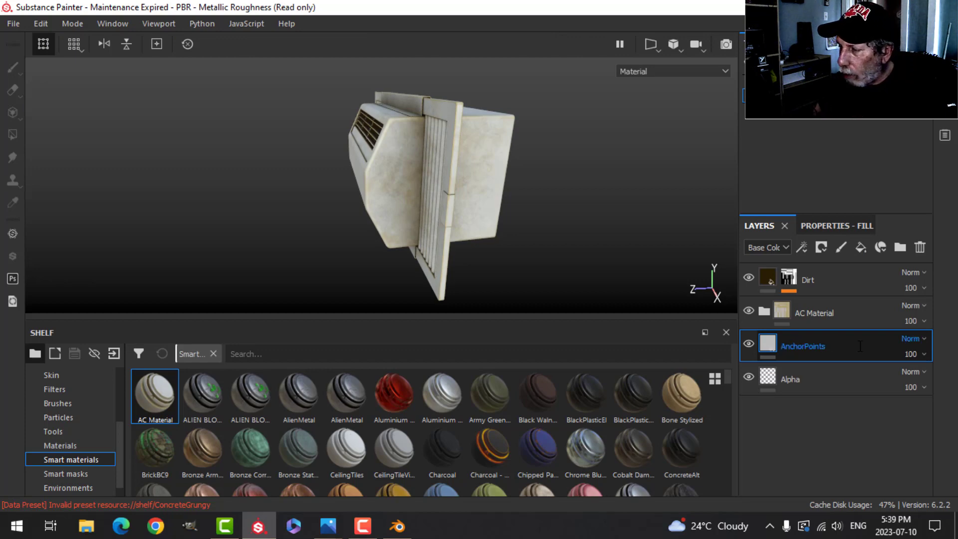
pyautogui.click(801, 248)
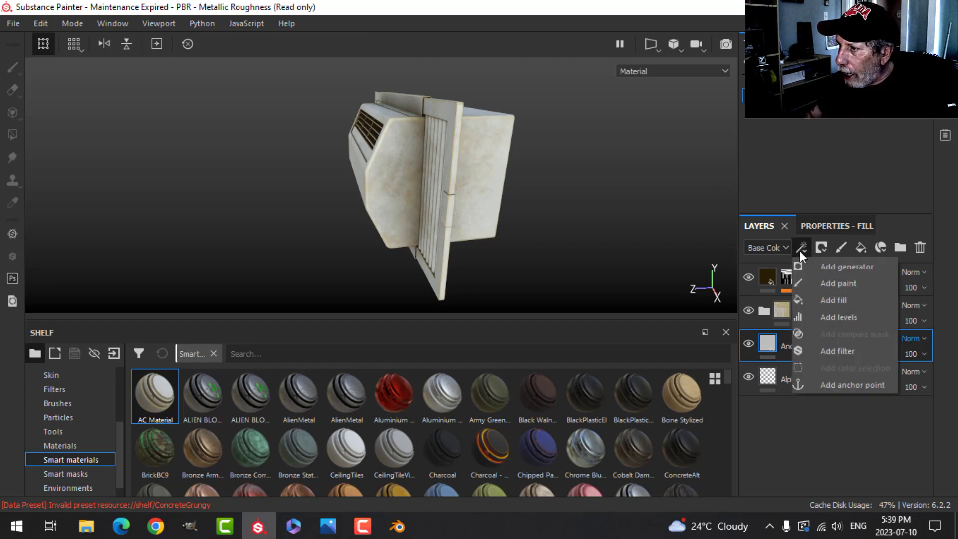
pyautogui.click(843, 386)
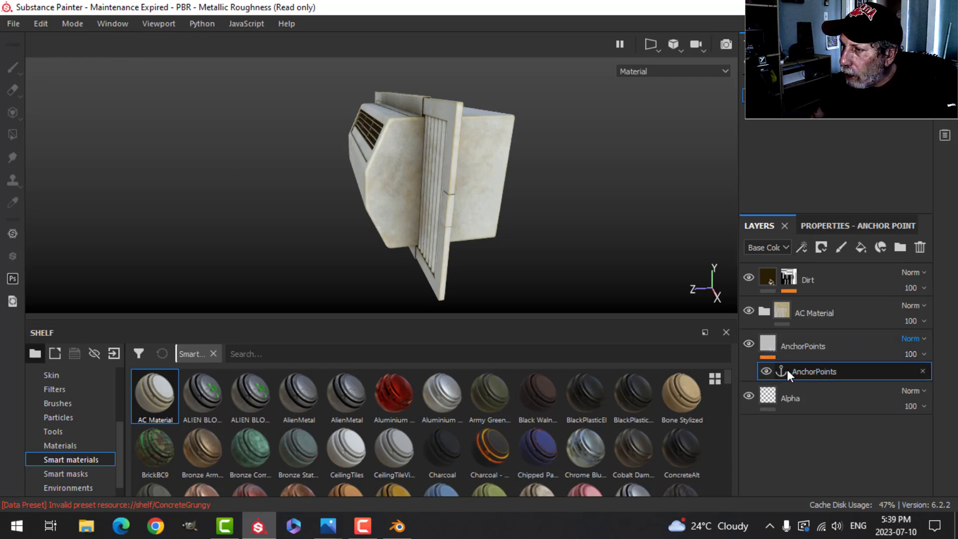
pyautogui.click(768, 346)
pyautogui.click(767, 346)
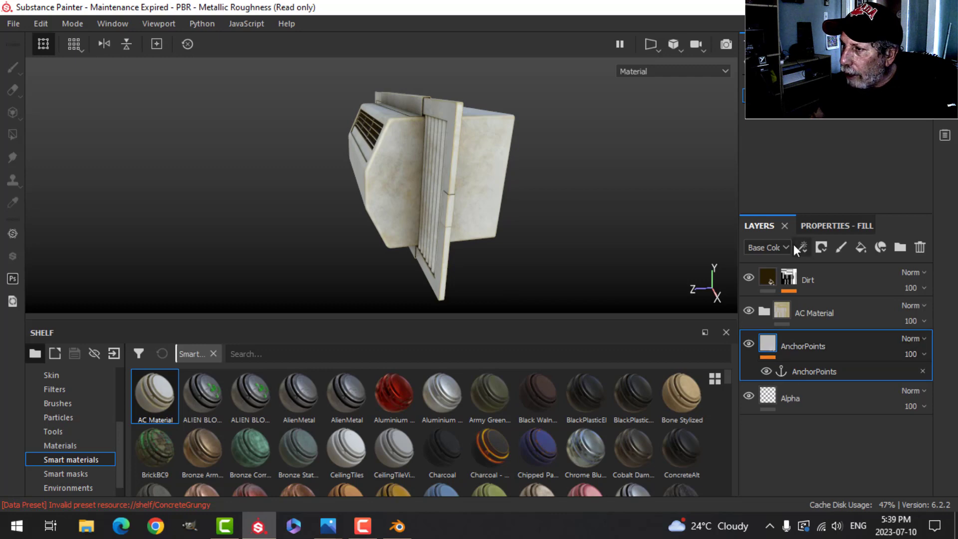
# Set AnchorPoints' Height blending to Passthrough, then show Base Color in the stack again.
pyautogui.click(774, 247)
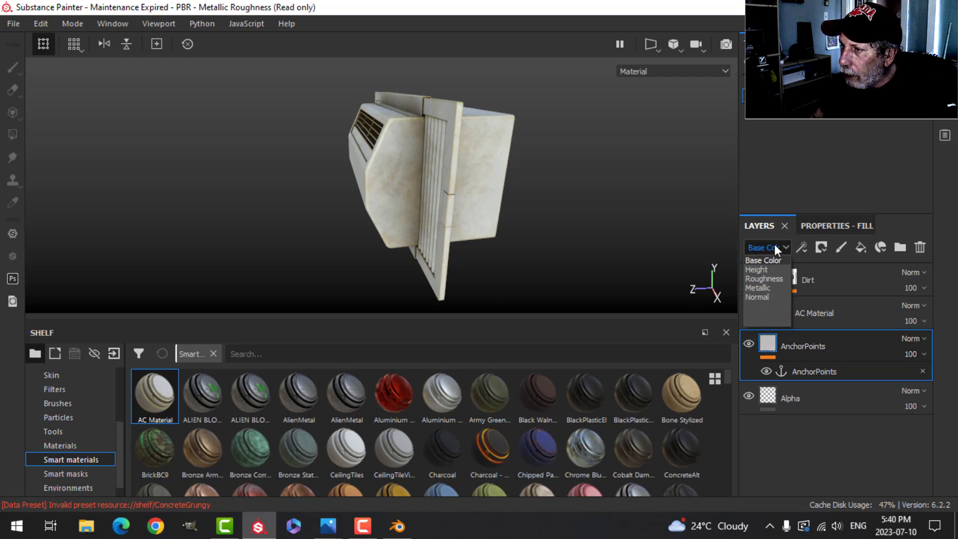
pyautogui.click(762, 271)
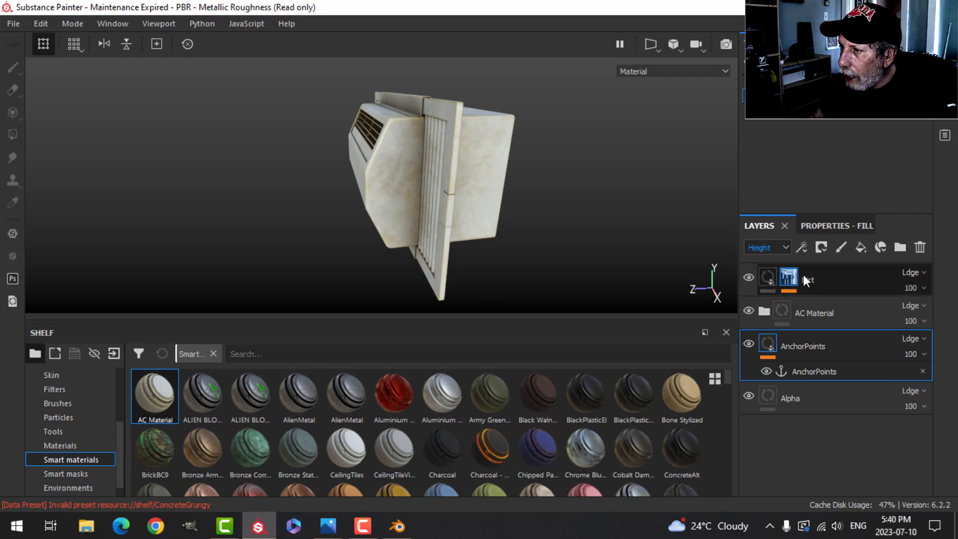
pyautogui.click(912, 340)
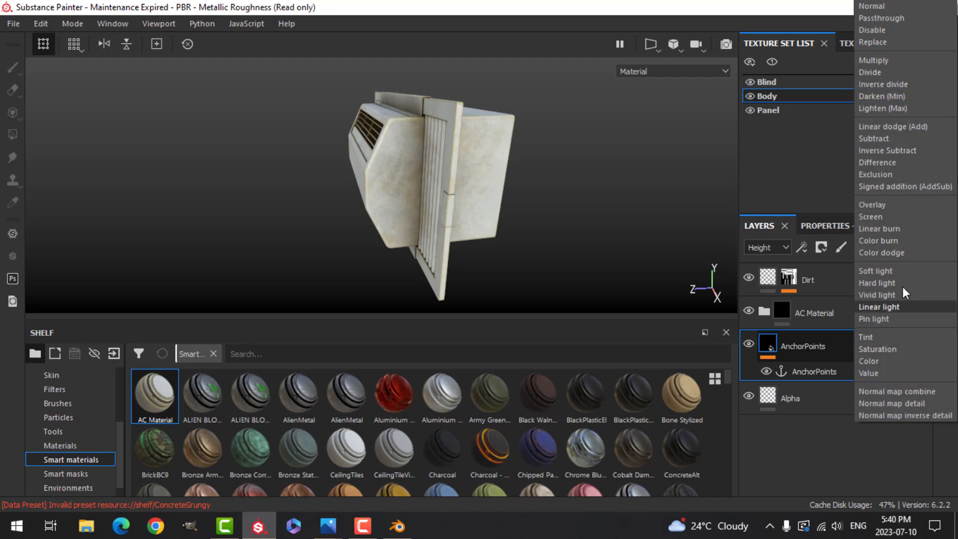
pyautogui.click(880, 18)
pyautogui.click(763, 249)
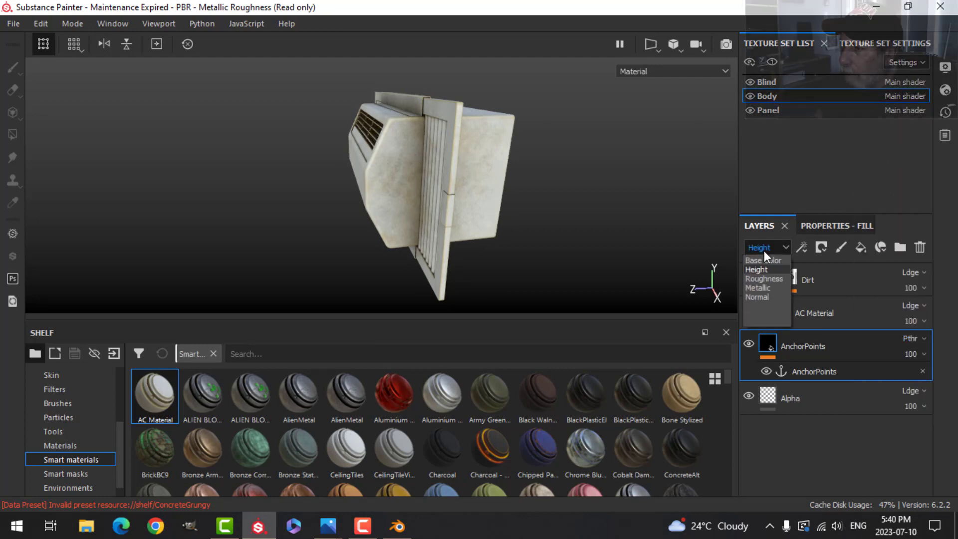
pyautogui.click(763, 260)
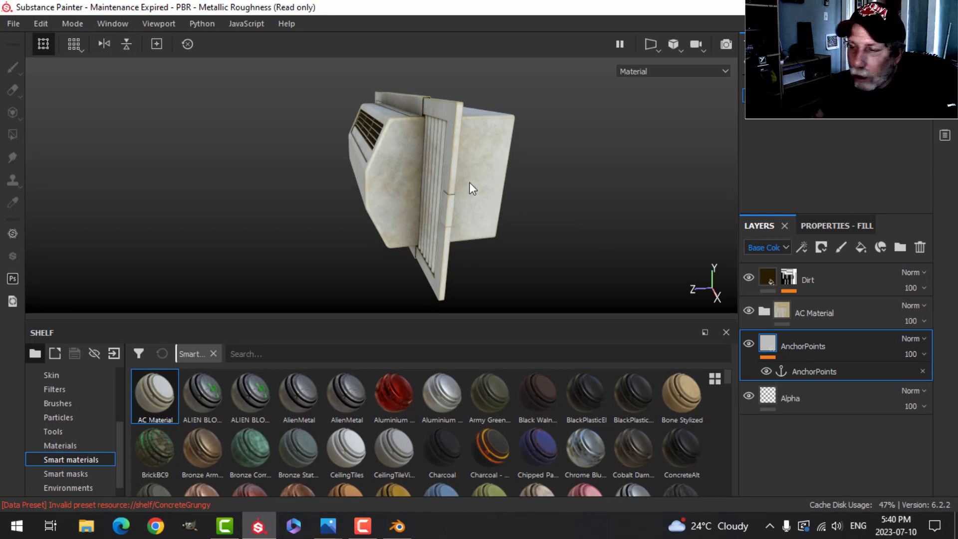
# Expand AC Material and open the Dirt Edges generator's Micro Details settings.
pyautogui.click(762, 308)
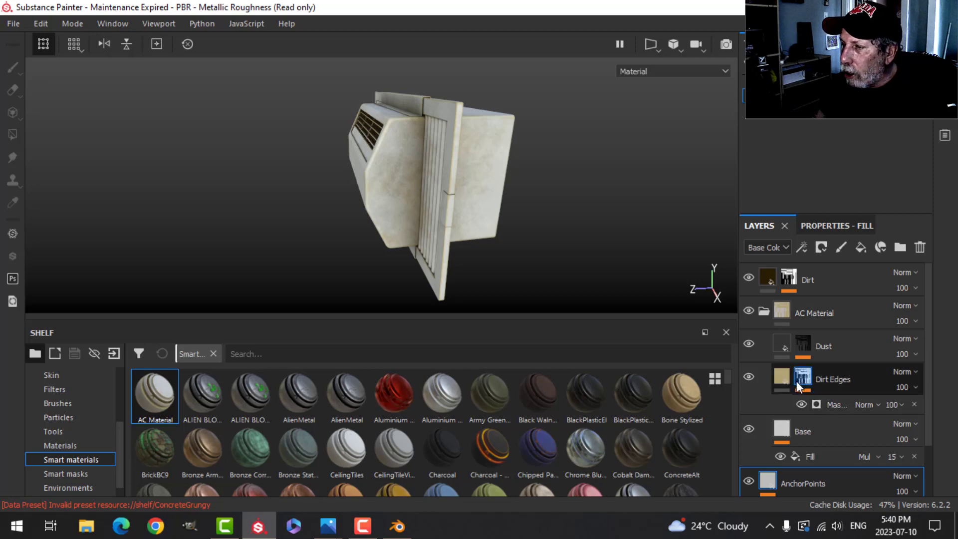
pyautogui.click(831, 405)
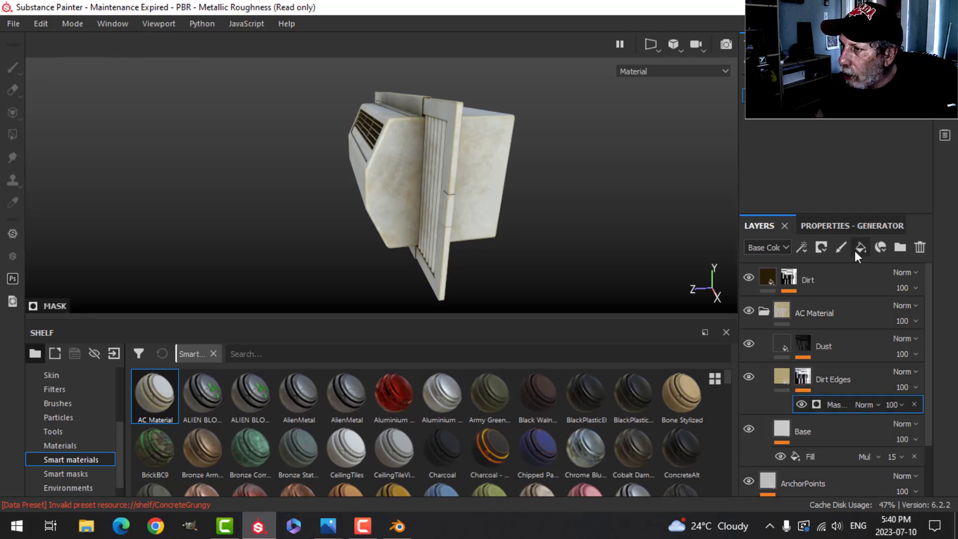
pyautogui.click(848, 227)
pyautogui.scroll(-5, 817, 364)
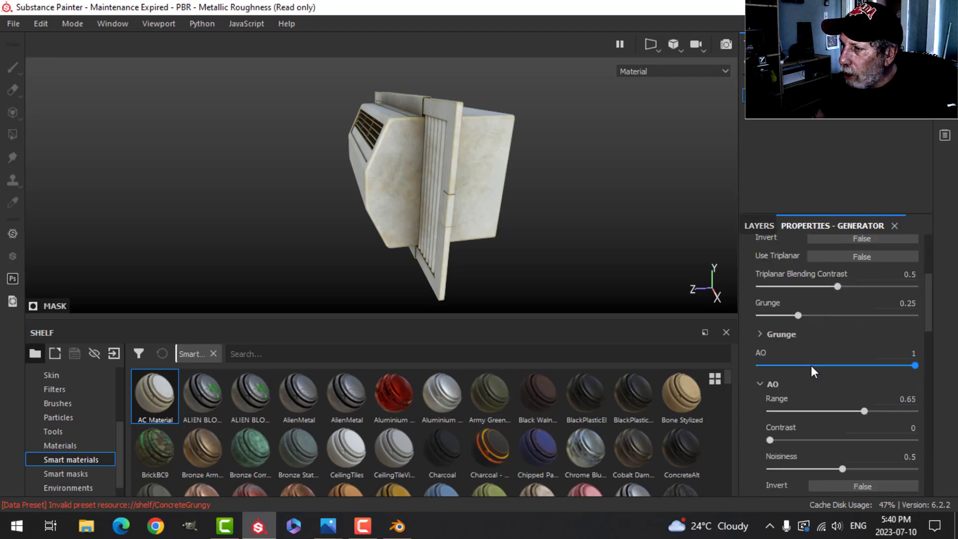
pyautogui.scroll(-6, 773, 398)
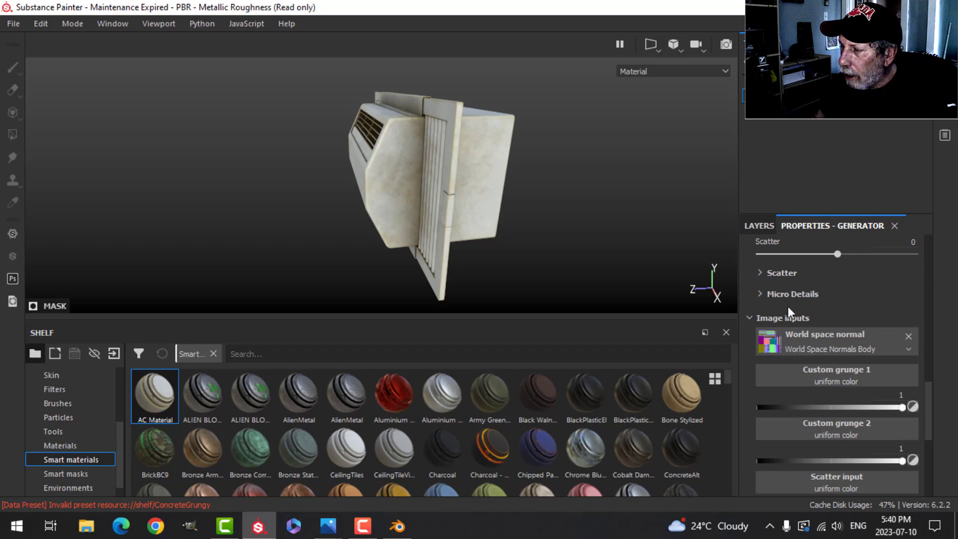
pyautogui.click(762, 295)
pyautogui.scroll(-8, 827, 388)
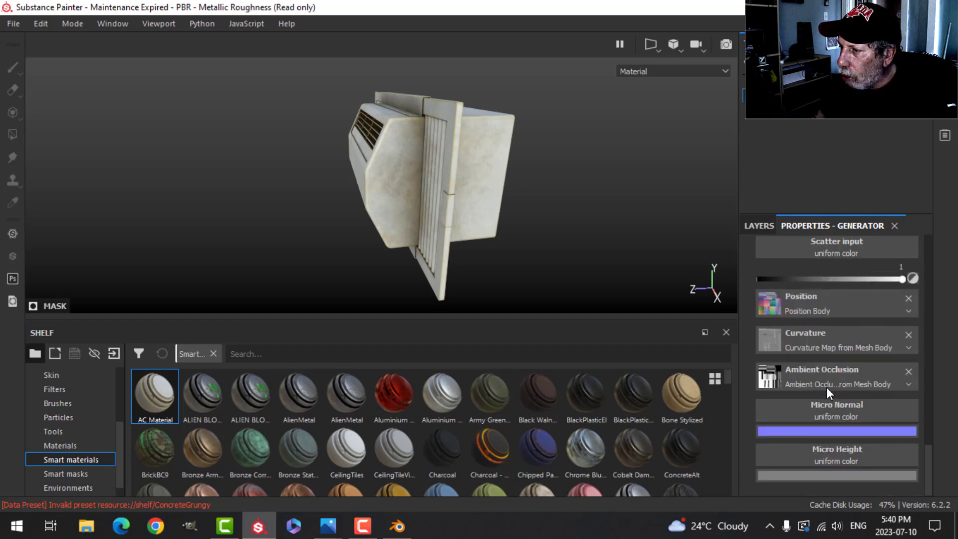
# Set the Micro Height input to the AnchorPoints anchor, referencing its Height channel.
pyautogui.click(849, 456)
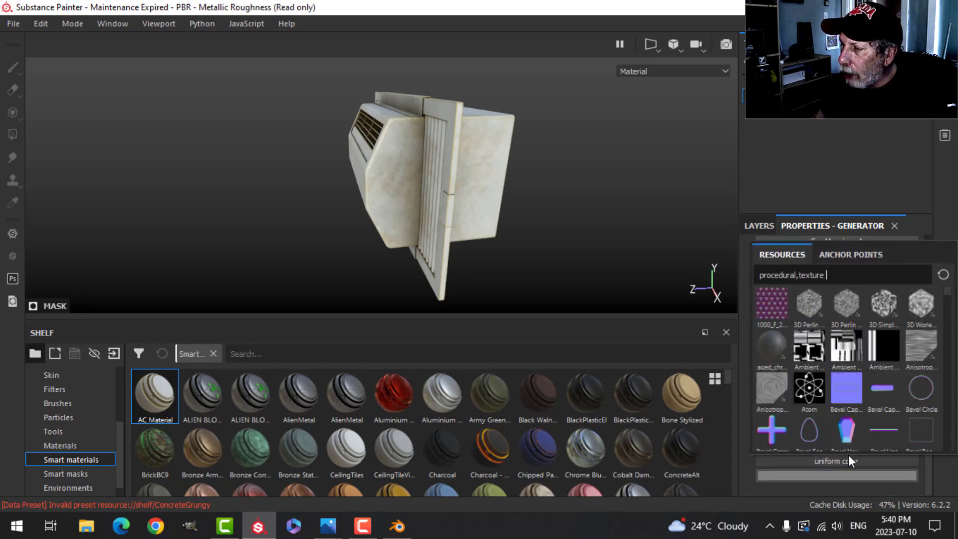
pyautogui.click(848, 253)
pyautogui.click(803, 275)
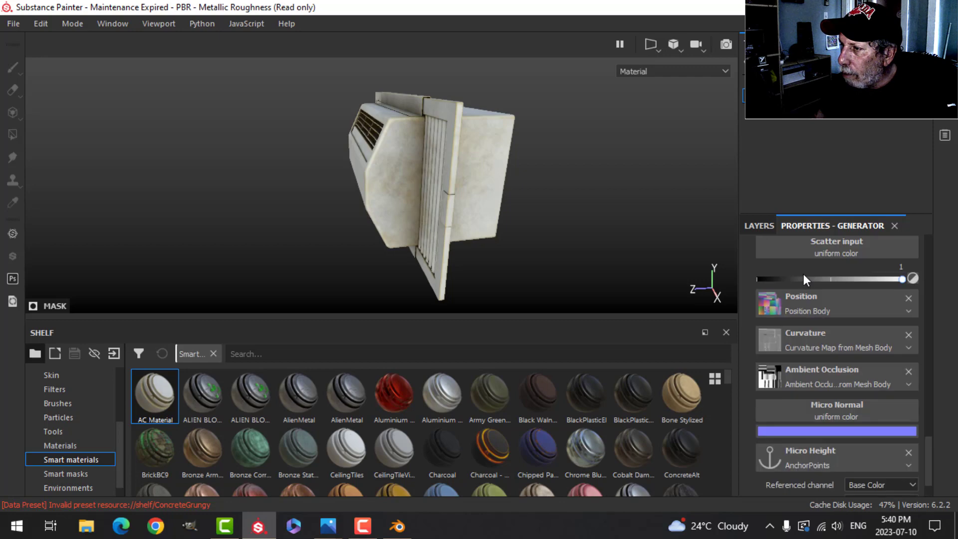
pyautogui.click(873, 484)
pyautogui.click(859, 429)
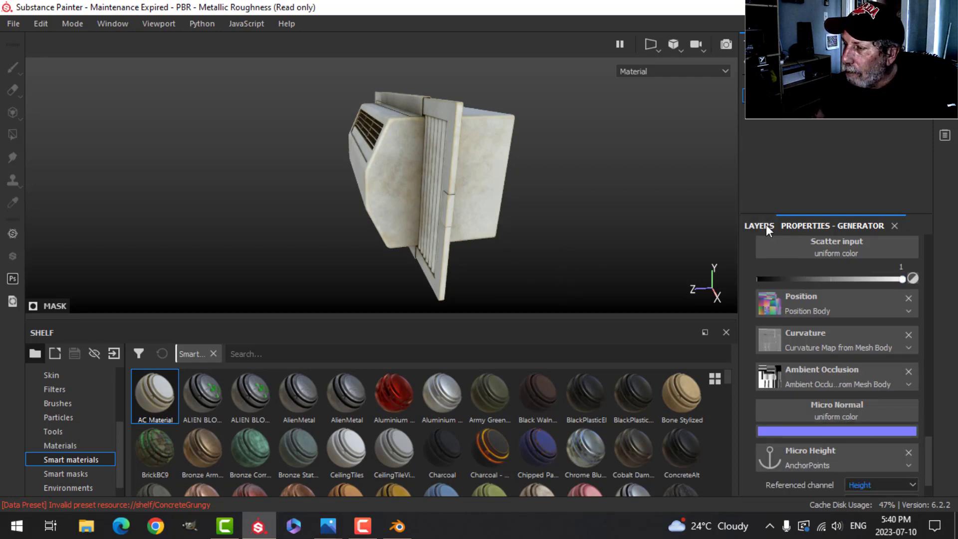
pyautogui.scroll(10, 813, 334)
pyautogui.click(750, 226)
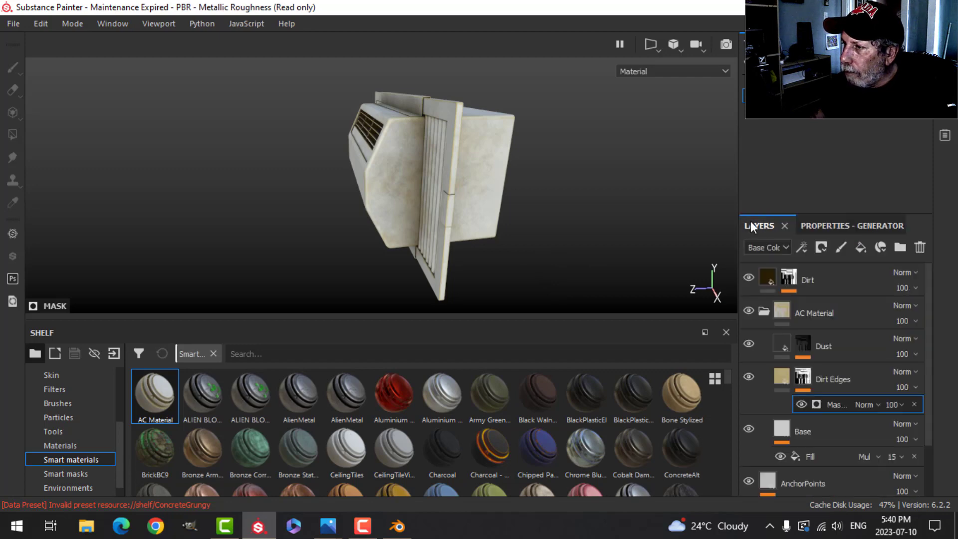
pyautogui.click(789, 278)
pyautogui.click(798, 293)
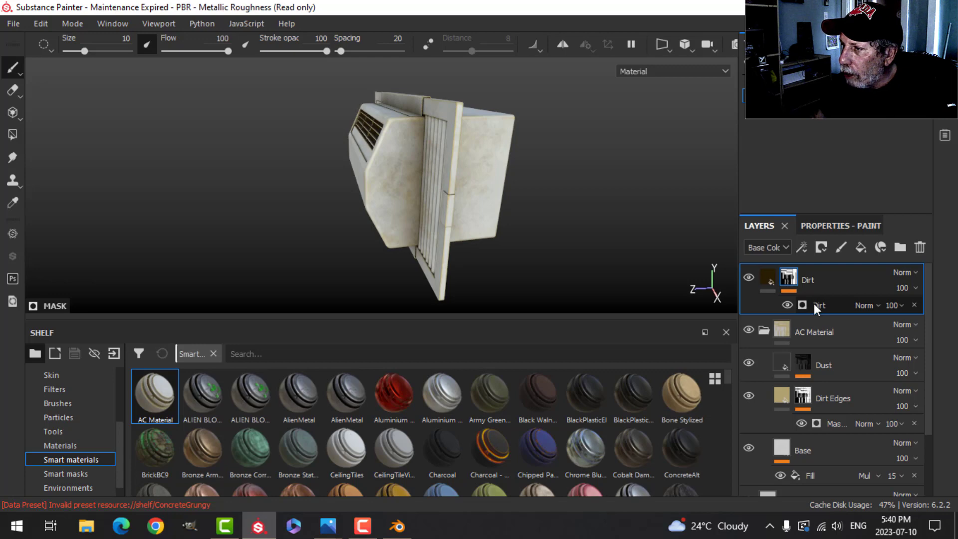
# Turn on Micro Height in the Dirt mask generator's Micro Details.
pyautogui.click(814, 304)
pyautogui.click(843, 227)
pyautogui.scroll(5, 826, 394)
pyautogui.scroll(2, 824, 380)
pyautogui.scroll(-3, 824, 379)
pyautogui.click(765, 336)
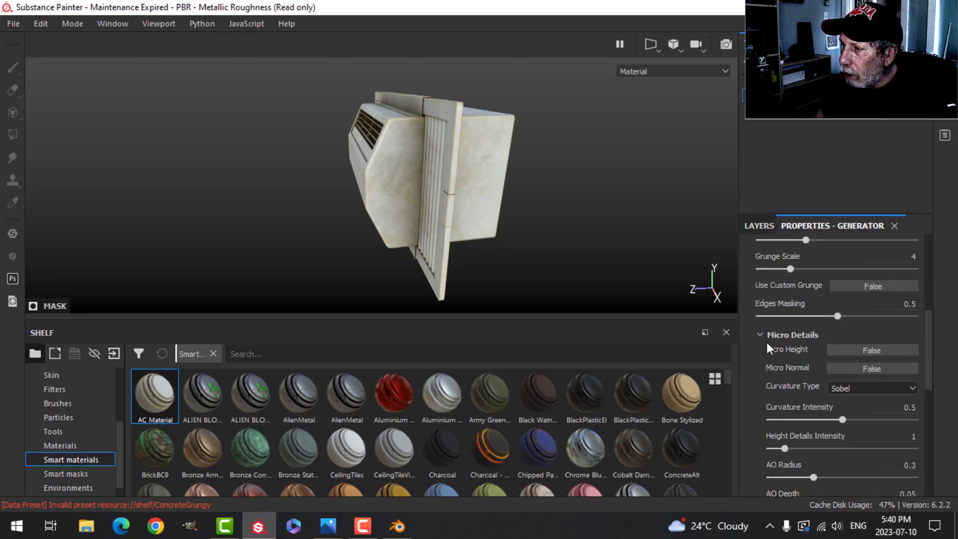
pyautogui.click(861, 351)
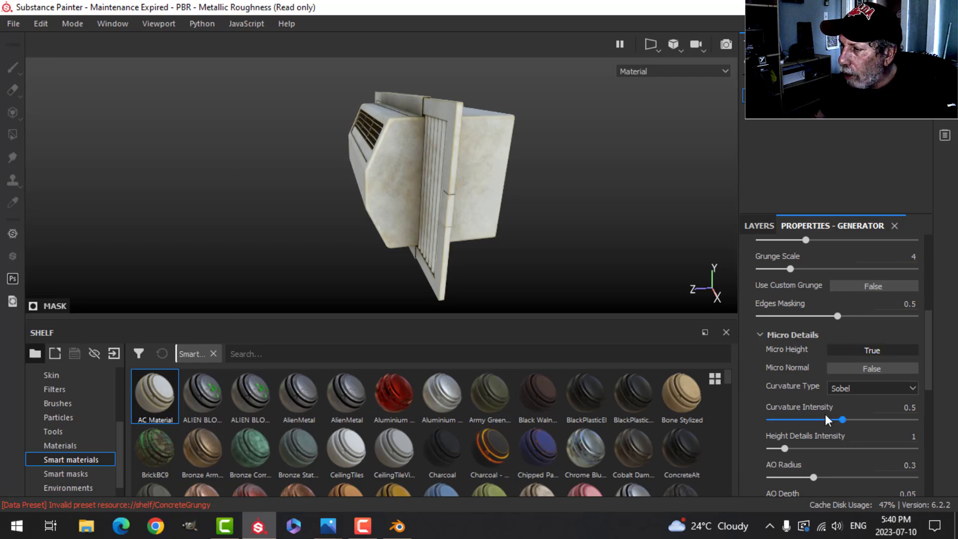
# Feed Dirt's Micro Height from the AnchorPoints anchor's Height channel, then collapse AC Material.
pyautogui.scroll(-5, 823, 418)
pyautogui.click(843, 460)
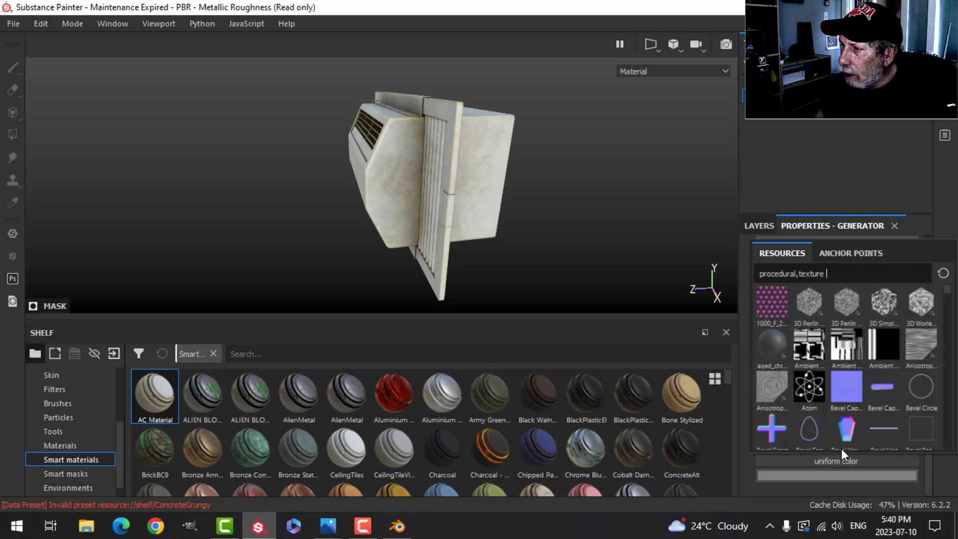
pyautogui.click(836, 259)
pyautogui.click(802, 276)
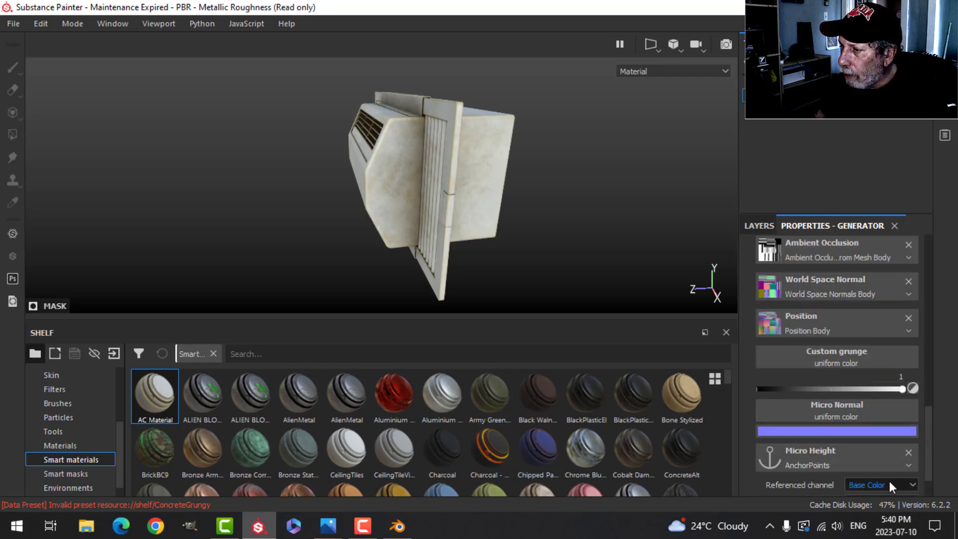
pyautogui.click(854, 486)
pyautogui.click(867, 432)
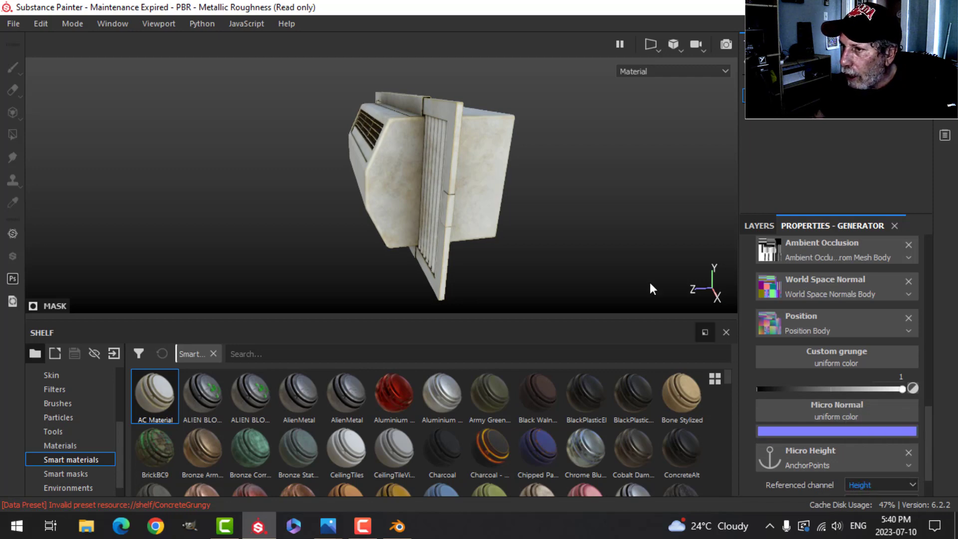
pyautogui.click(759, 226)
pyautogui.click(762, 329)
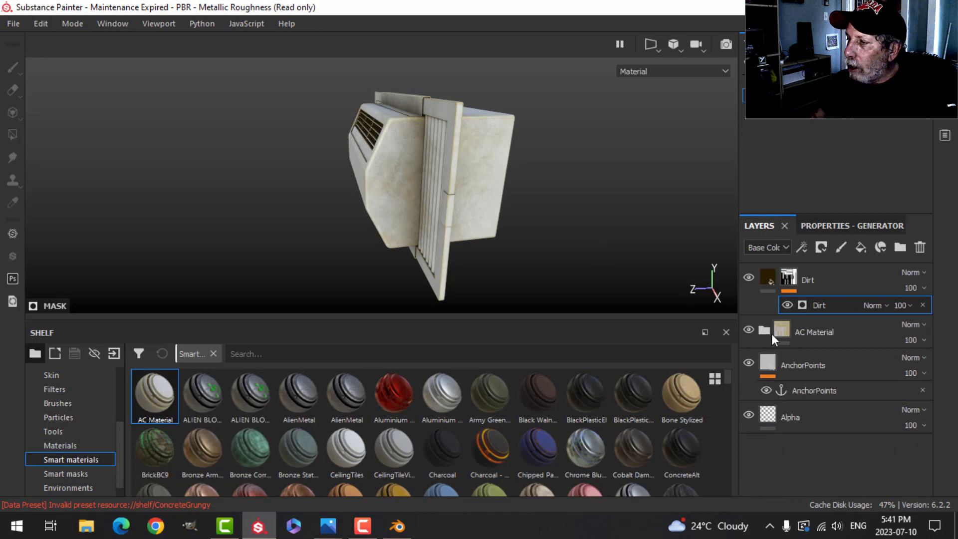
# Select the Alpha layer and orbit to view the vent grille side.
pyautogui.click(768, 283)
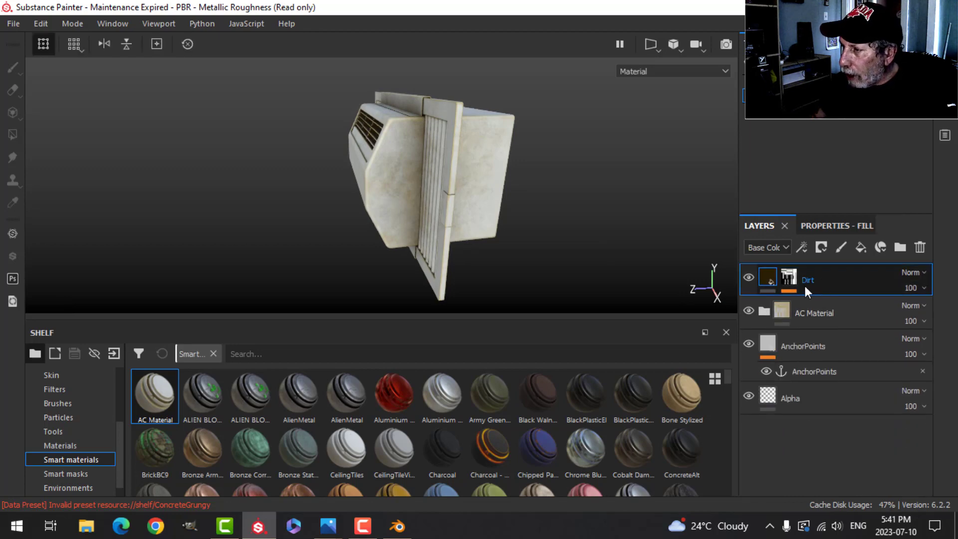
pyautogui.click(821, 391)
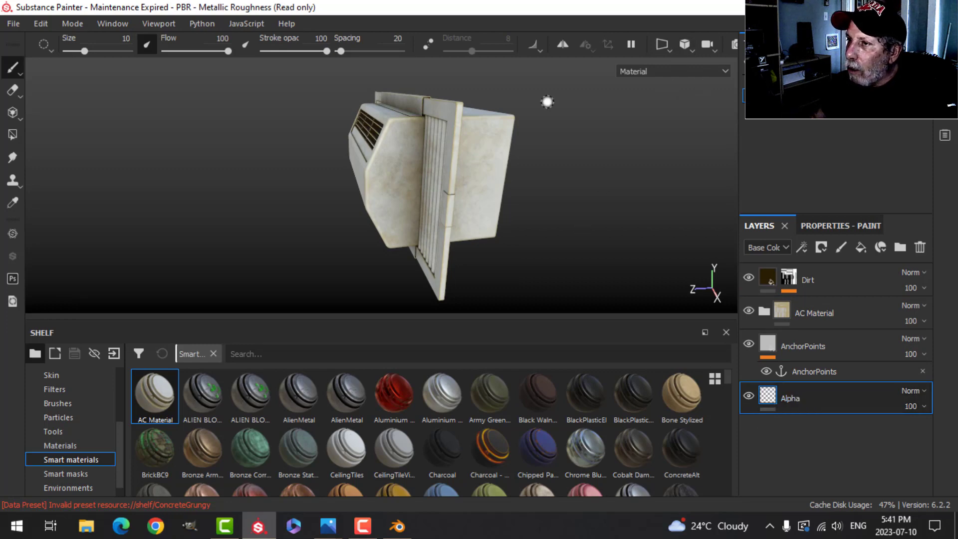
pyautogui.keyDown('alt'); pyautogui.moveTo(561, 168); pyautogui.dragTo(528, 171); pyautogui.keyUp('alt')
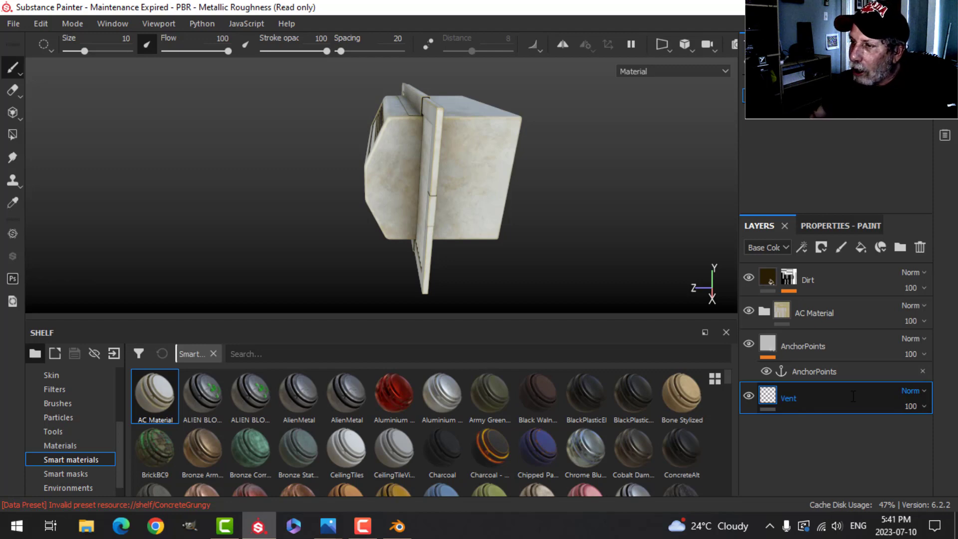
pyautogui.keyDown('alt'); pyautogui.moveTo(531, 200); pyautogui.dragTo(572, 210); pyautogui.keyUp('alt')
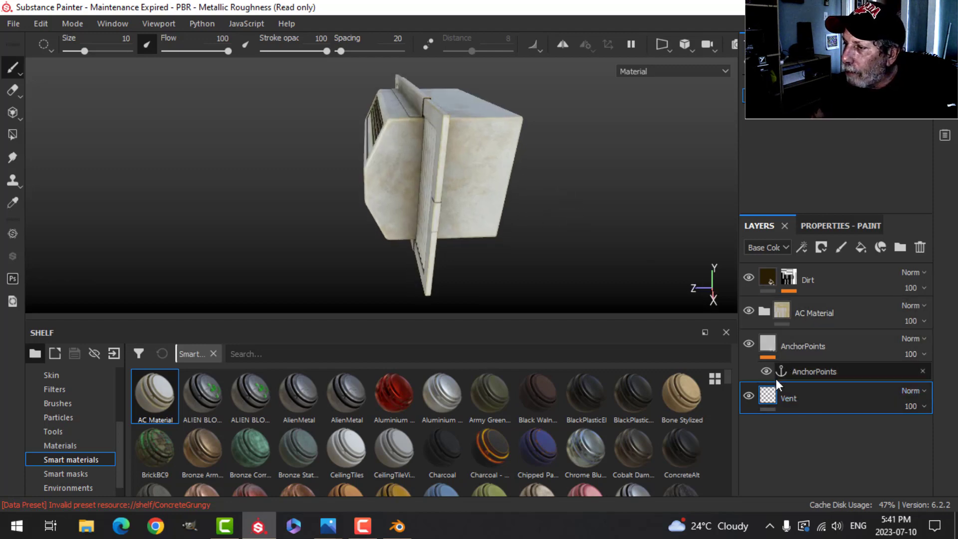
pyautogui.keyDown('alt'); pyautogui.moveTo(515, 156); pyautogui.dragTo(531, 78); pyautogui.keyUp('alt')
# Enable mirrored painting symmetry and switch the camera to orthographic.
pyautogui.click(564, 45)
pyautogui.keyDown('alt'); pyautogui.moveTo(469, 197); pyautogui.dragTo(544, 99); pyautogui.keyUp('alt')
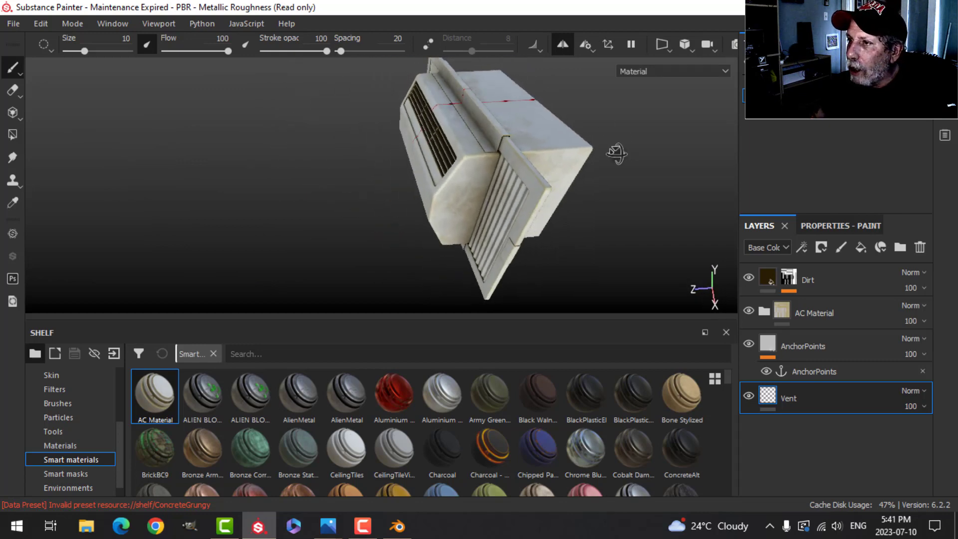
pyautogui.click(687, 45)
pyautogui.click(701, 82)
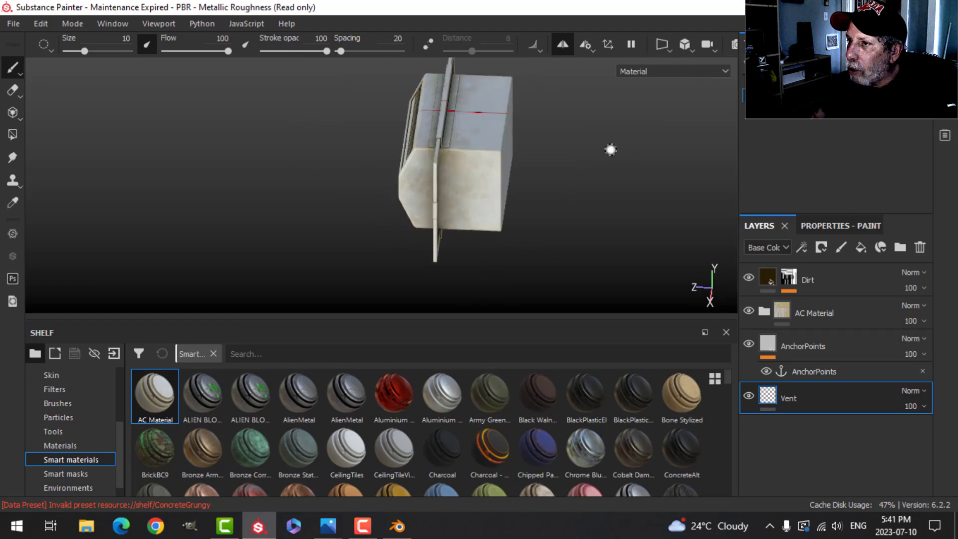
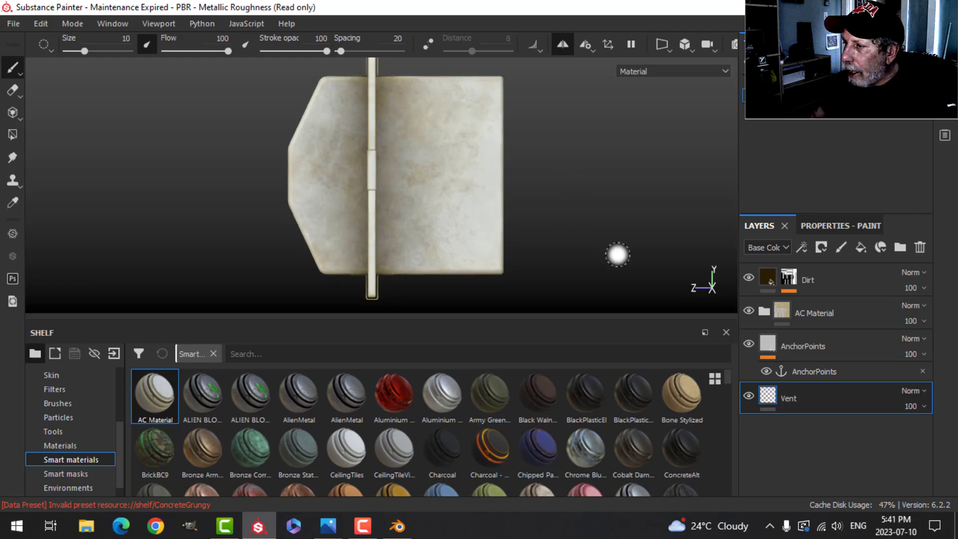
# Switch the shelf to the Alphas library and scroll down to the Square and Stain stamps.
pyautogui.scroll(1, 49, 406)
pyautogui.scroll(1, 49, 406)
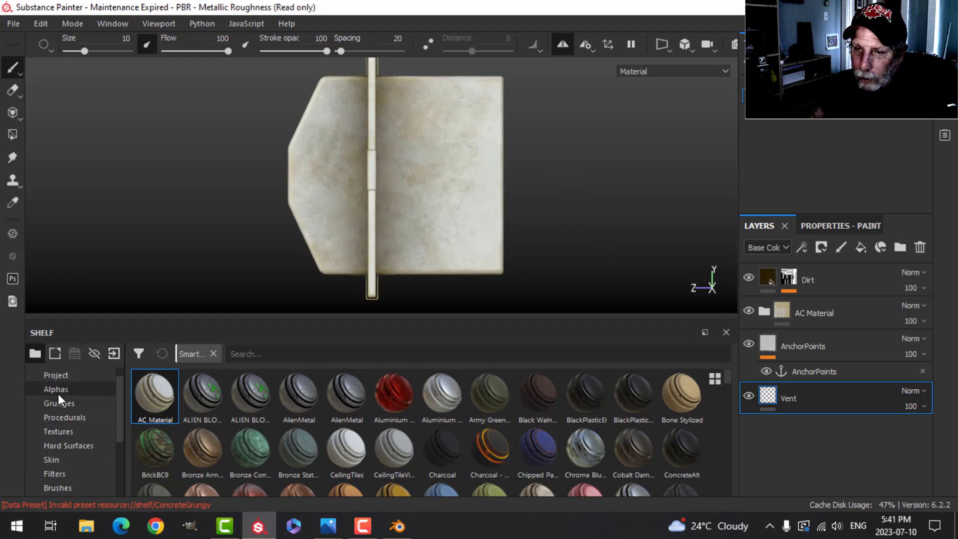
pyautogui.click(58, 390)
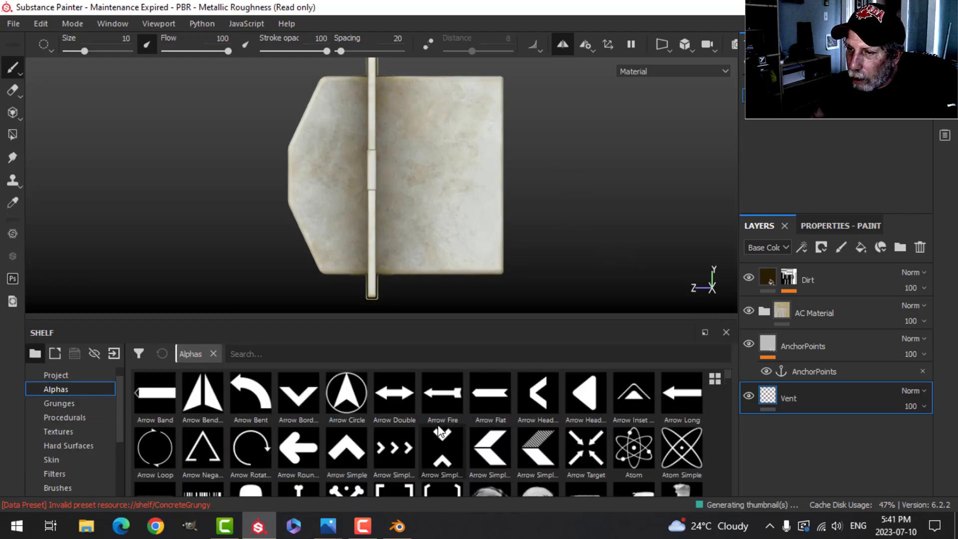
pyautogui.scroll(-5, 364, 410)
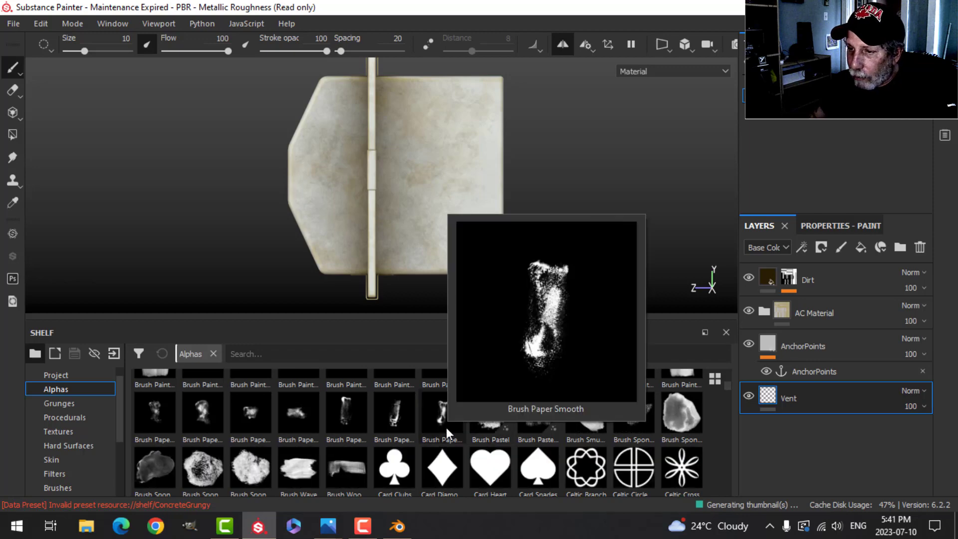
pyautogui.scroll(-4, 446, 427)
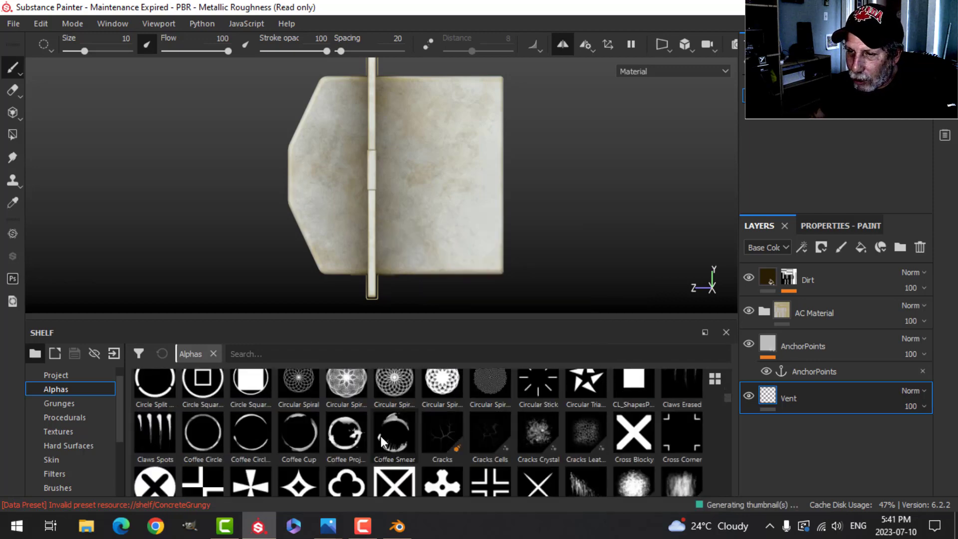
pyautogui.scroll(-8, 382, 442)
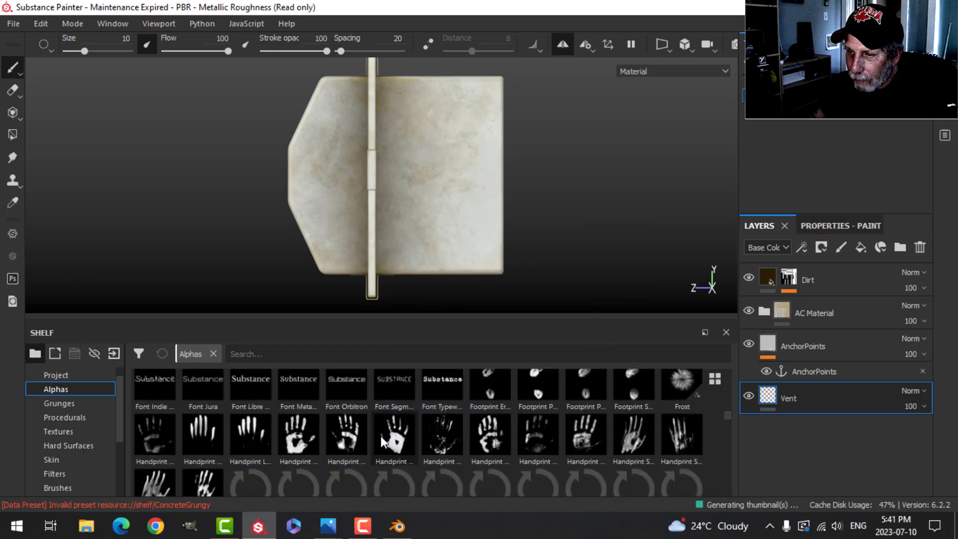
pyautogui.scroll(-6, 382, 442)
pyautogui.scroll(-3, 381, 436)
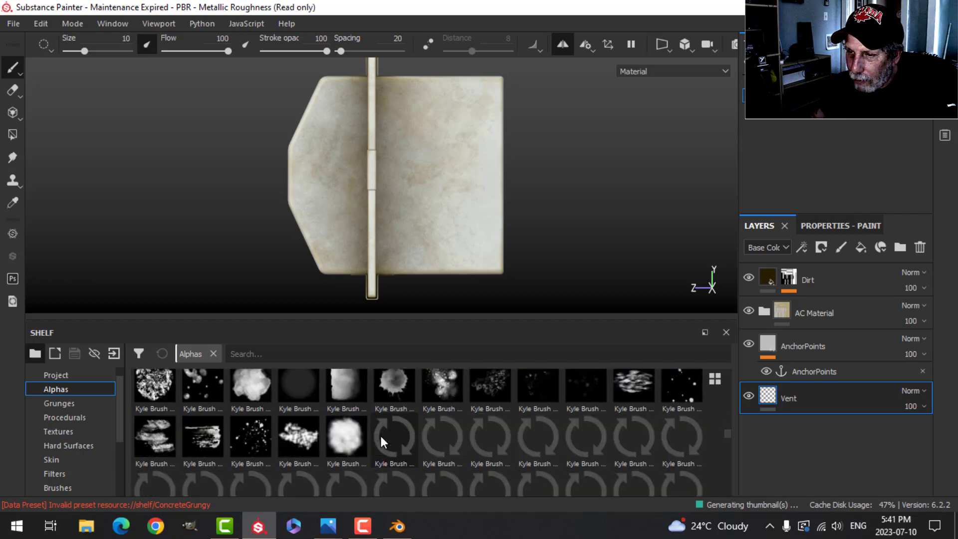
pyautogui.scroll(-8, 381, 439)
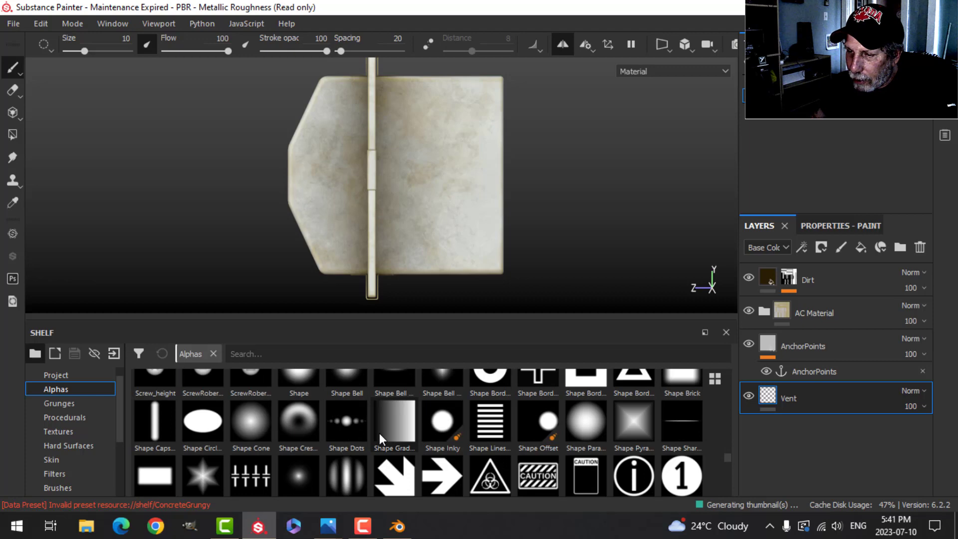
pyautogui.scroll(-3, 418, 429)
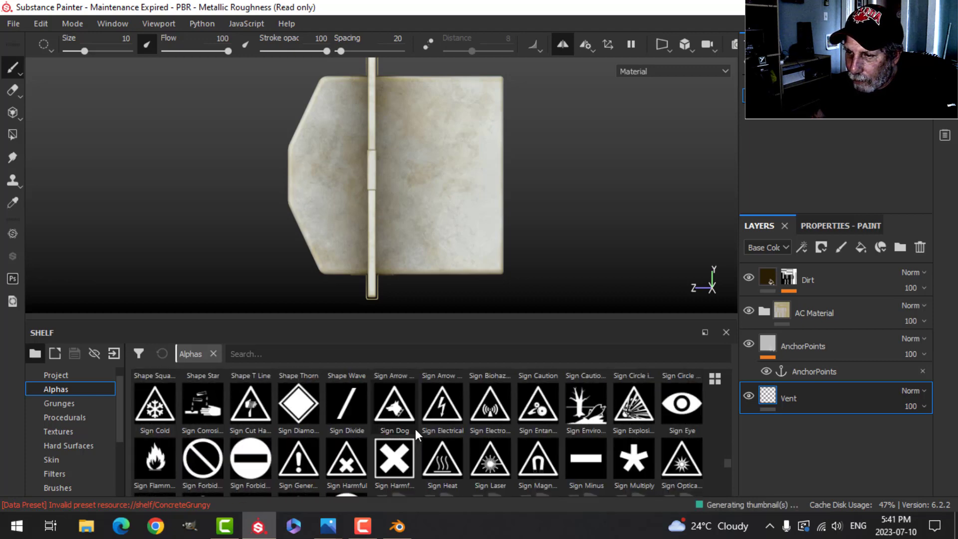
pyautogui.scroll(-5, 416, 429)
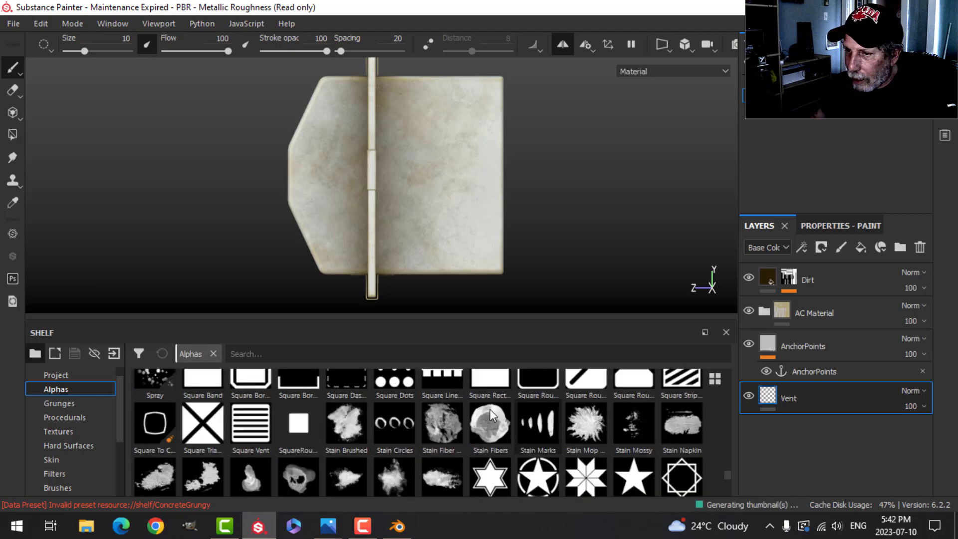
# Load the Square Vent alpha on the brush, paint only height at -1, and set size 47.9.
pyautogui.click(263, 430)
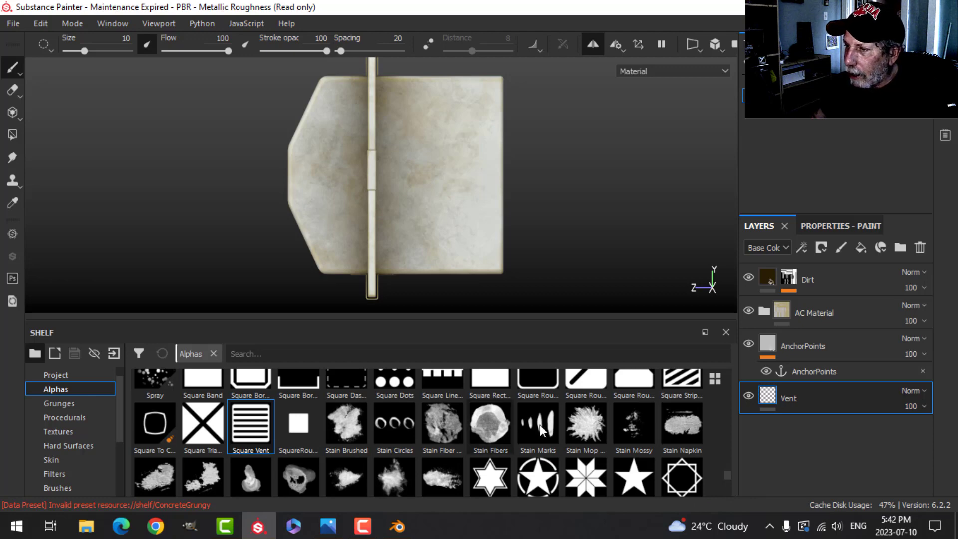
pyautogui.moveTo(541, 429); pyautogui.dragTo(712, 302)
pyautogui.click(850, 228)
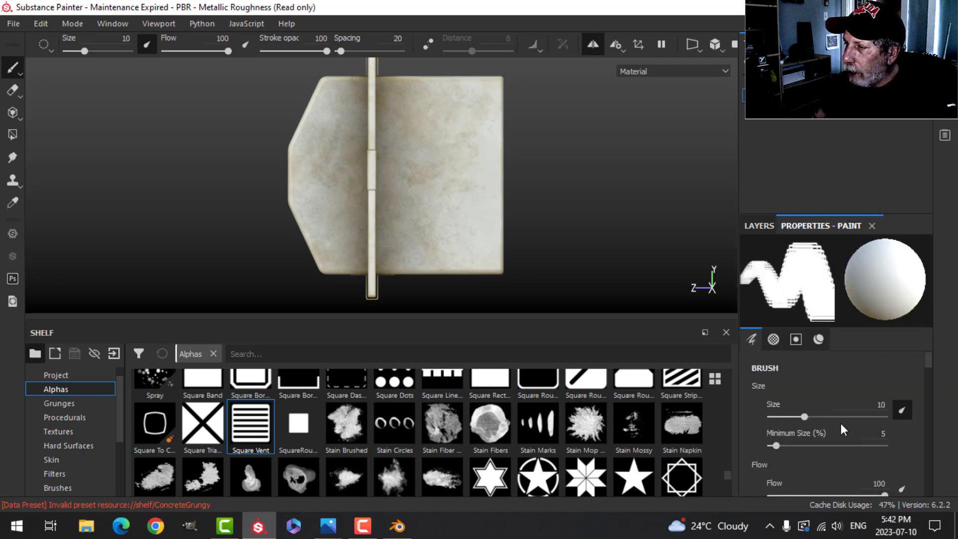
pyautogui.scroll(-10, 843, 454)
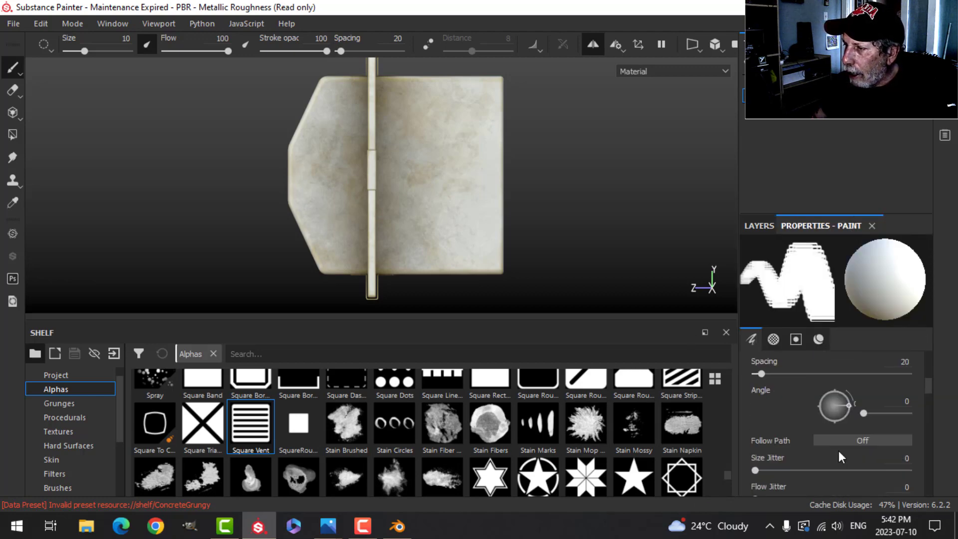
pyautogui.scroll(-1, 837, 450)
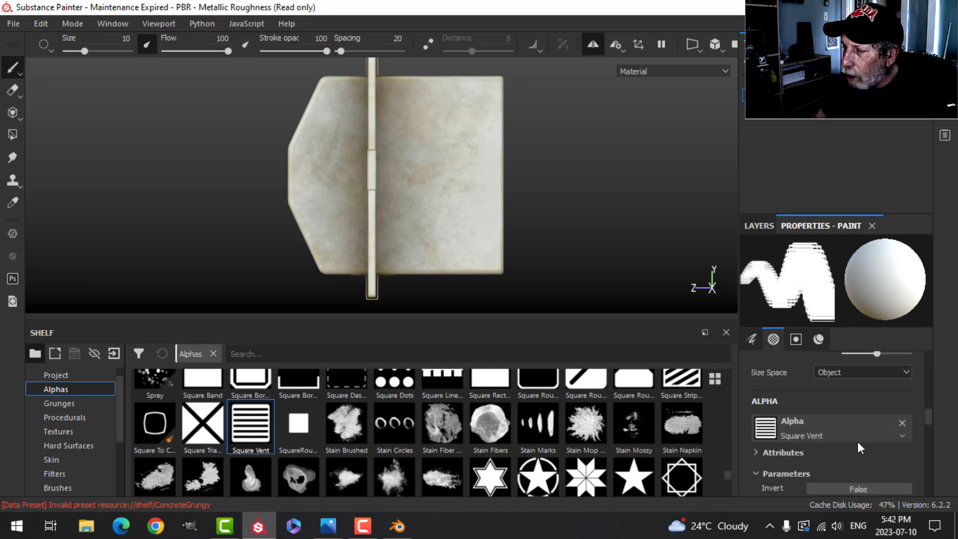
pyautogui.scroll(-5, 856, 441)
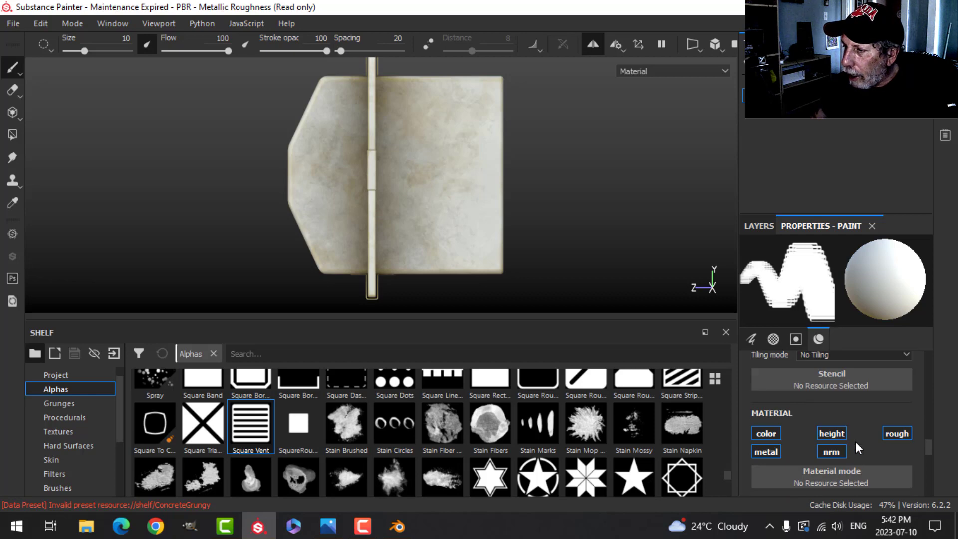
pyautogui.scroll(-1, 855, 441)
pyautogui.keyDown('alt'); pyautogui.click(834, 391); pyautogui.keyUp('alt')
pyautogui.scroll(-1, 855, 468)
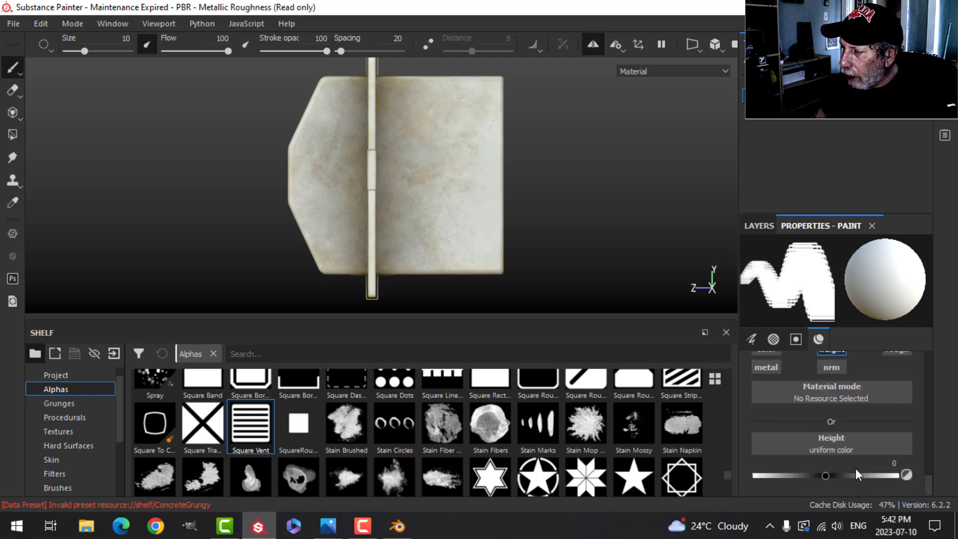
pyautogui.moveTo(827, 475); pyautogui.dragTo(739, 475)
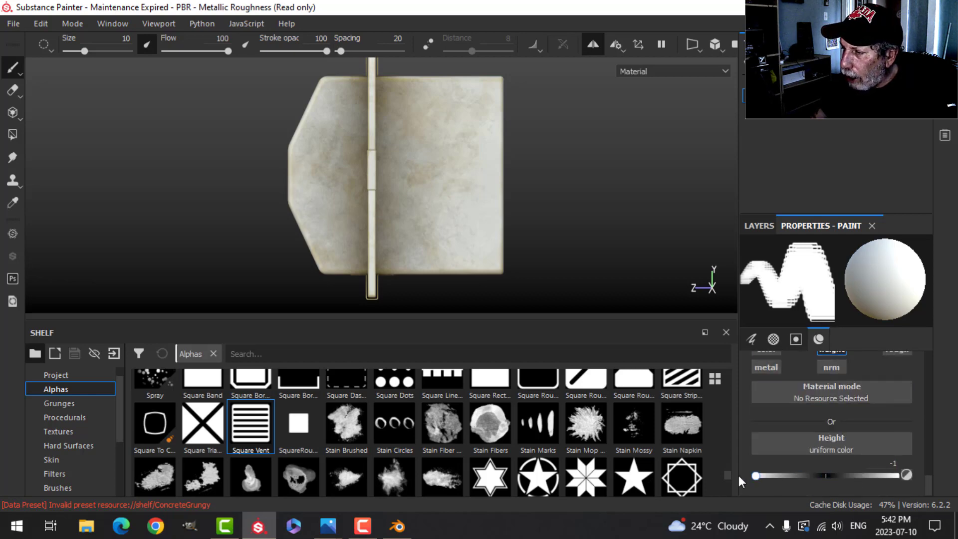
pyautogui.scroll(6, 853, 459)
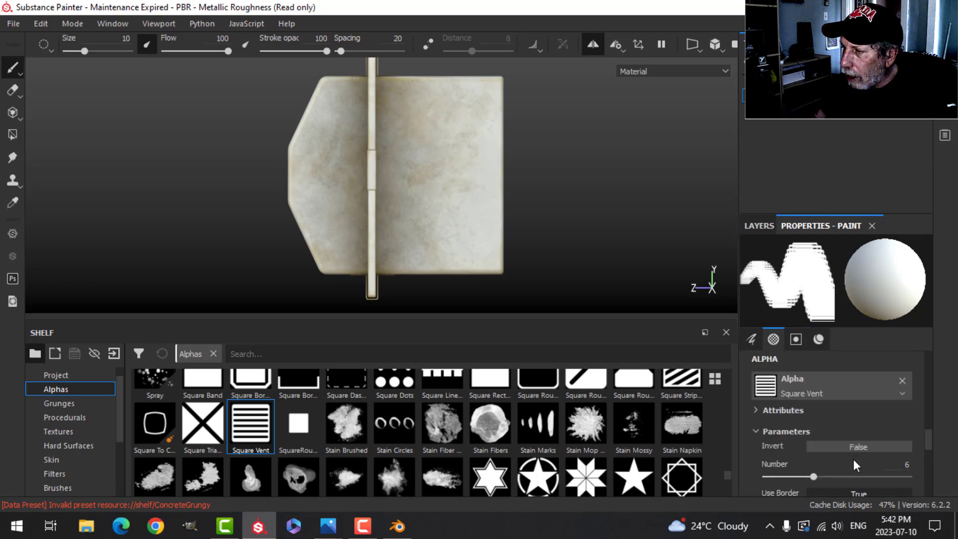
pyautogui.keyDown('ctrl'); pyautogui.moveTo(438, 172); pyautogui.dragTo(437, 165, button='right'); pyautogui.keyUp('ctrl')
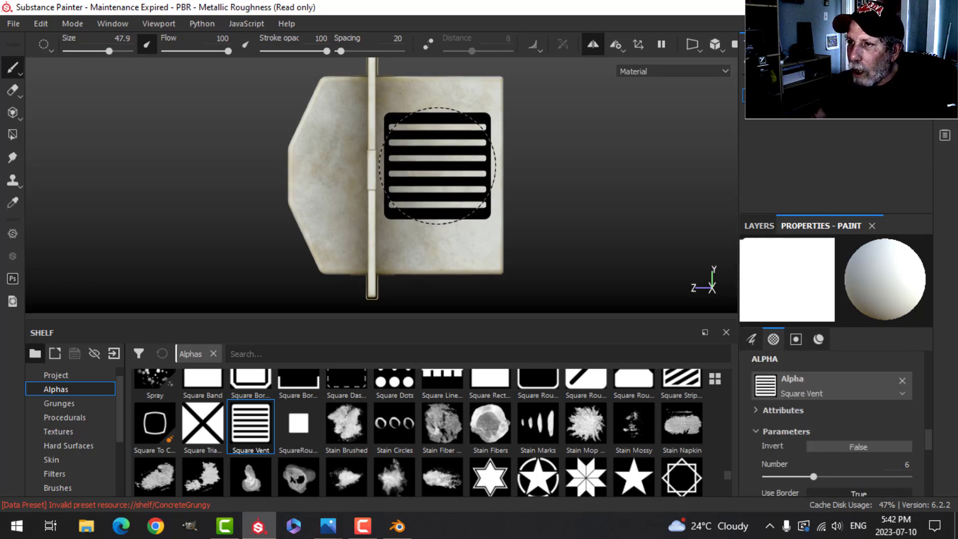
# Undo the embossed trial stamp, set the vent alpha to Invert, 10 lines, no border, and stamp it.
pyautogui.click(438, 165)
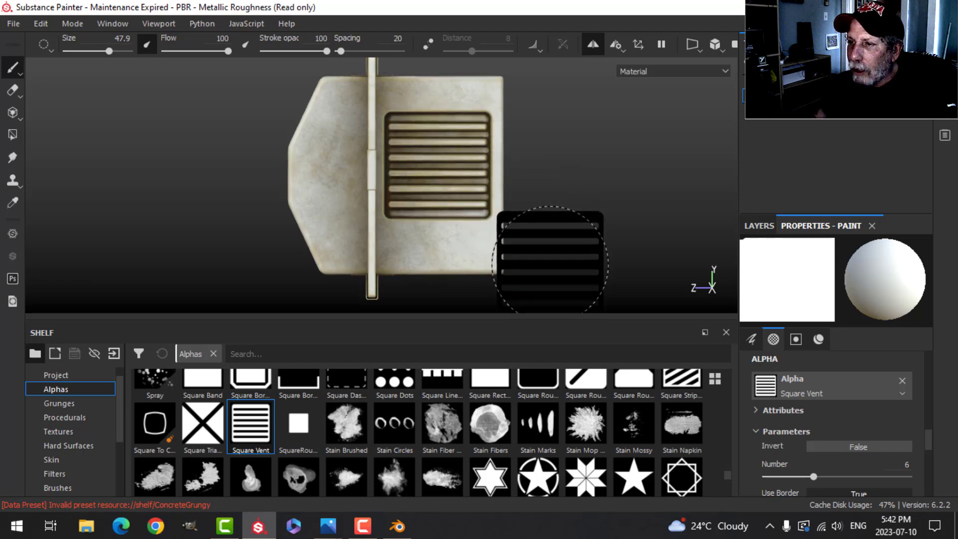
pyautogui.hotkey('ctrl', 'z')
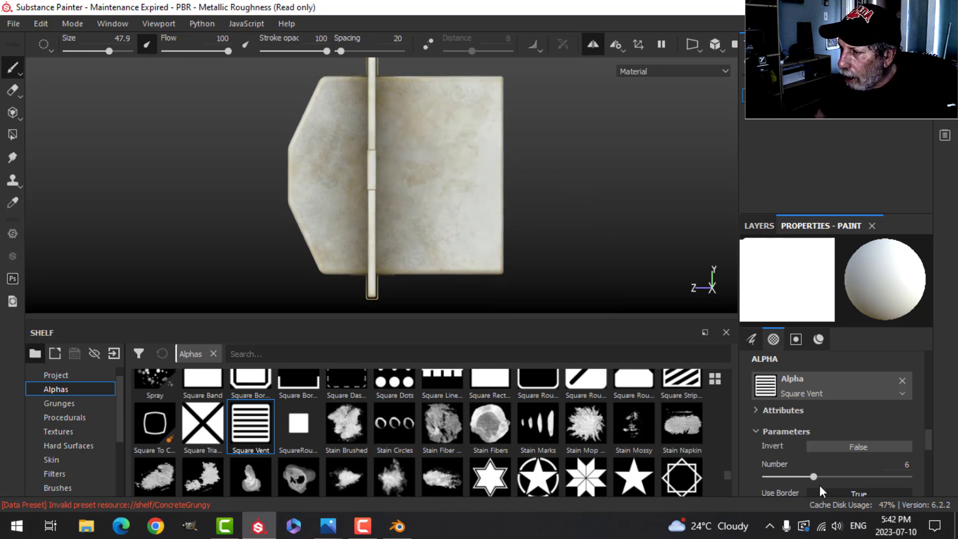
pyautogui.click(826, 445)
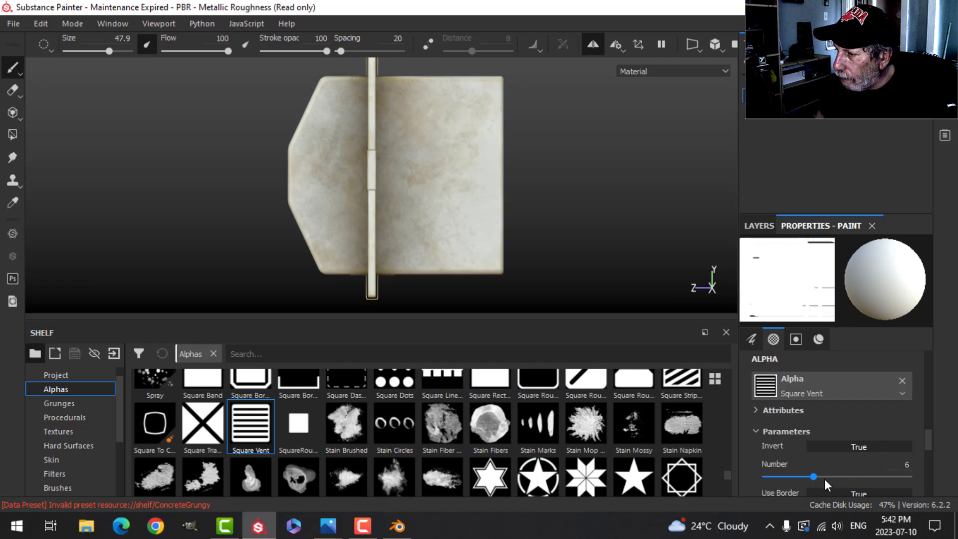
pyautogui.moveTo(816, 476); pyautogui.dragTo(852, 476)
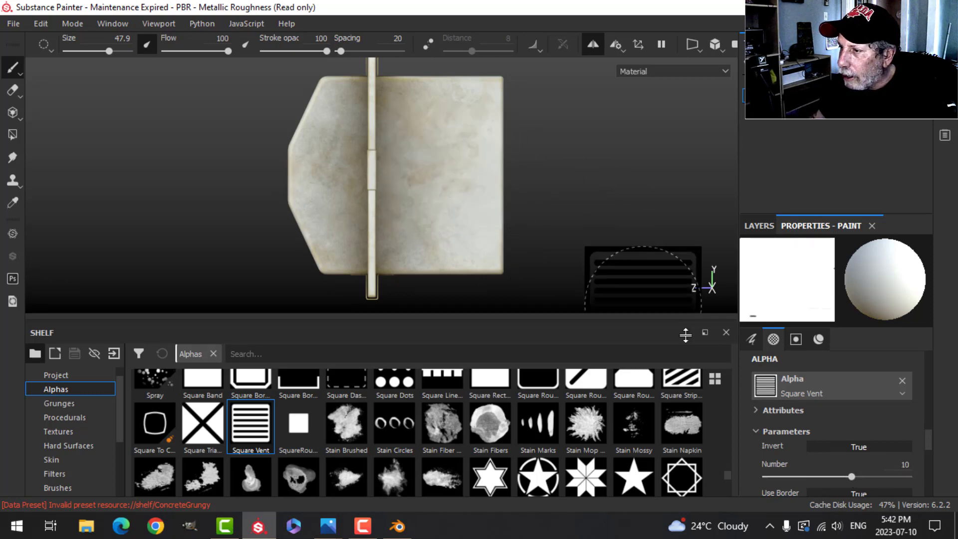
pyautogui.scroll(-1, 857, 486)
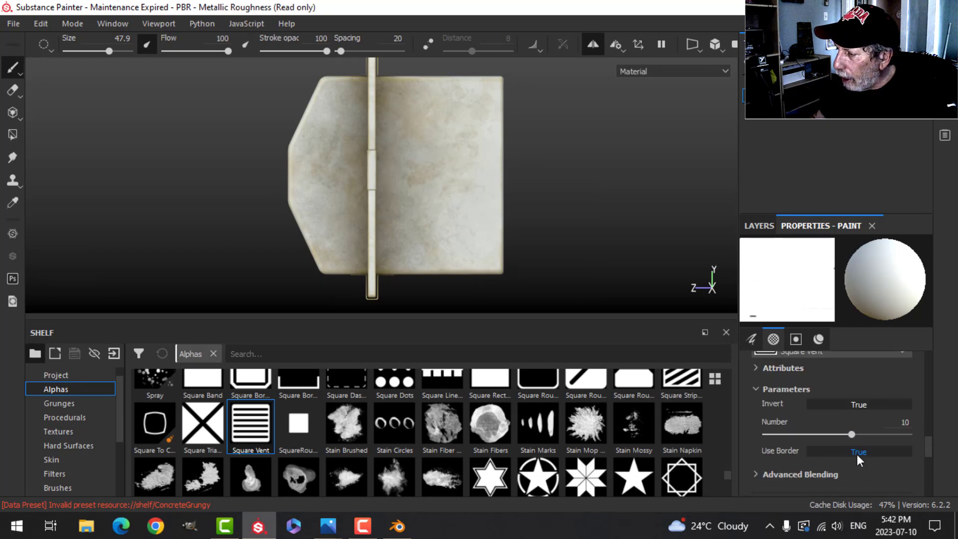
pyautogui.click(857, 454)
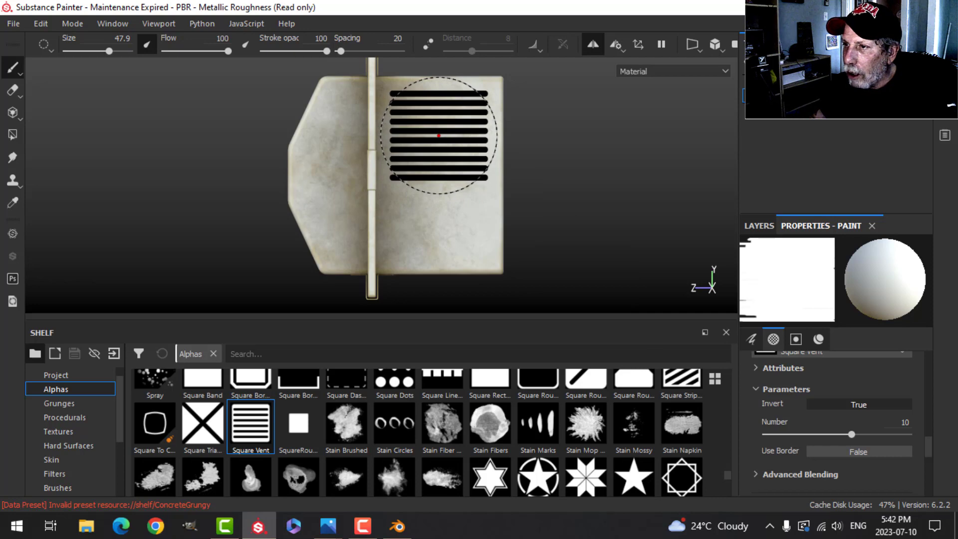
pyautogui.click(439, 135)
# Line up the side panel below the first vent and extend the grille down its full height.
pyautogui.moveTo(529, 214)
pyautogui.keyDown('alt'); pyautogui.mouseDown()
pyautogui.moveTo(484, 210)
pyautogui.moveTo(524, 238)
pyautogui.moveTo(511, 214)
pyautogui.moveTo(427, 231)
pyautogui.moveTo(428, 192)
pyautogui.moveTo(471, 185)
pyautogui.mouseUp(); pyautogui.keyUp('alt')
pyautogui.scroll(6, 504, 192)
pyautogui.scroll(-1, 449, 199)
pyautogui.scroll(-1, 480, 243)
pyautogui.moveTo(471, 226)
pyautogui.keyDown('alt'); pyautogui.mouseDown()
pyautogui.moveTo(502, 221)
pyautogui.moveTo(476, 215)
pyautogui.mouseUp(); pyautogui.keyUp('alt')
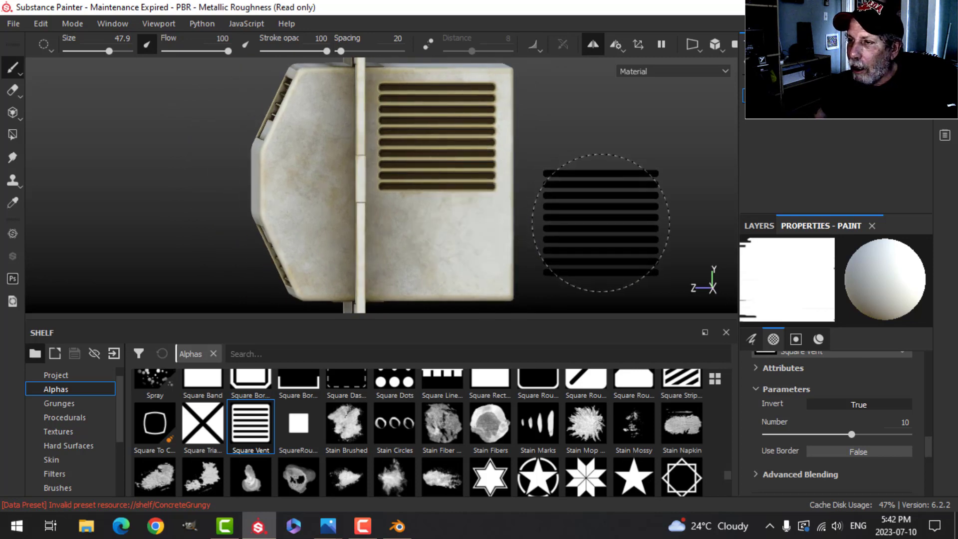
pyautogui.moveTo(589, 216)
pyautogui.keyDown('alt'); pyautogui.mouseDown(button='middle')
pyautogui.moveTo(596, 228)
pyautogui.moveTo(588, 214)
pyautogui.moveTo(609, 189)
pyautogui.mouseUp(button='middle'); pyautogui.keyUp('alt')
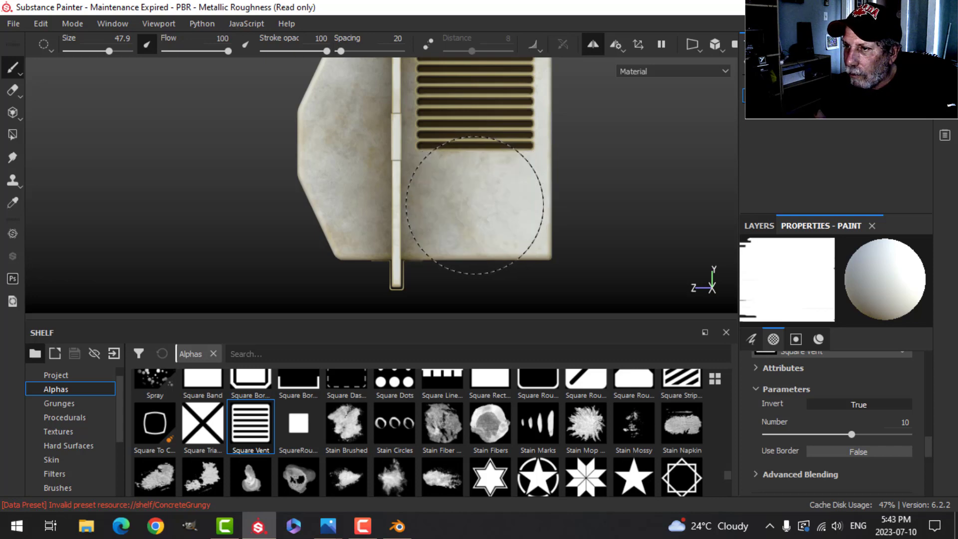
pyautogui.keyDown('alt'); pyautogui.moveTo(590, 250); pyautogui.dragTo(601, 199); pyautogui.keyUp('alt')
pyautogui.moveTo(598, 227)
pyautogui.keyDown('alt'); pyautogui.mouseDown(button='middle')
pyautogui.moveTo(582, 195)
pyautogui.moveTo(564, 218)
pyautogui.mouseUp(button='middle'); pyautogui.keyUp('alt')
pyautogui.keyDown('alt'); pyautogui.moveTo(561, 211); pyautogui.dragTo(564, 214); pyautogui.keyUp('alt')
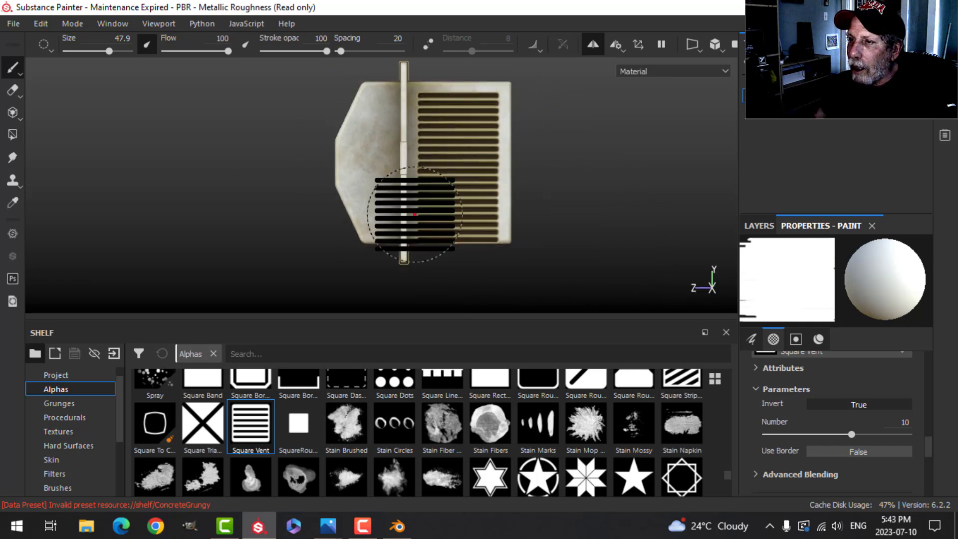
pyautogui.keyDown('alt'); pyautogui.moveTo(415, 215); pyautogui.dragTo(485, 168); pyautogui.keyUp('alt')
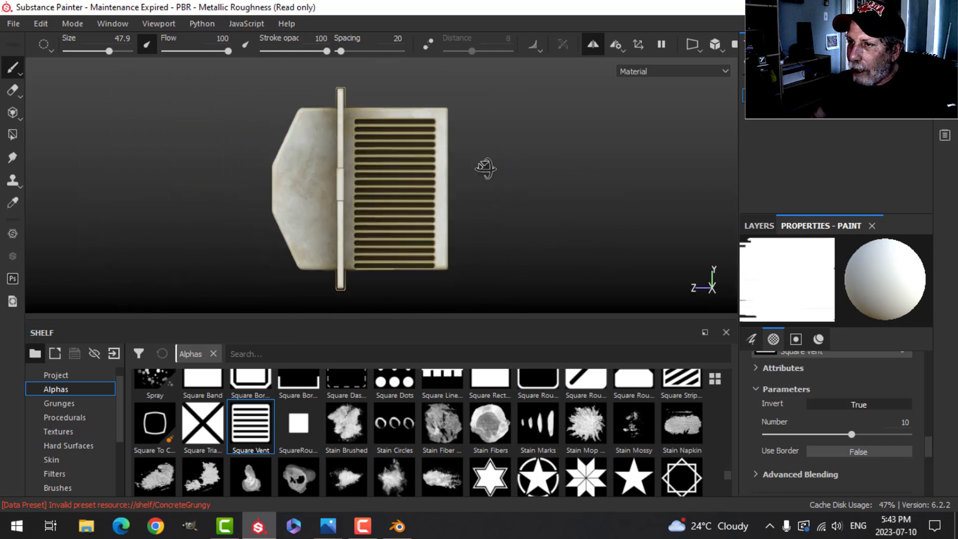
pyautogui.keyDown('alt'); pyautogui.moveTo(481, 193); pyautogui.dragTo(509, 118, button='middle'); pyautogui.keyUp('alt')
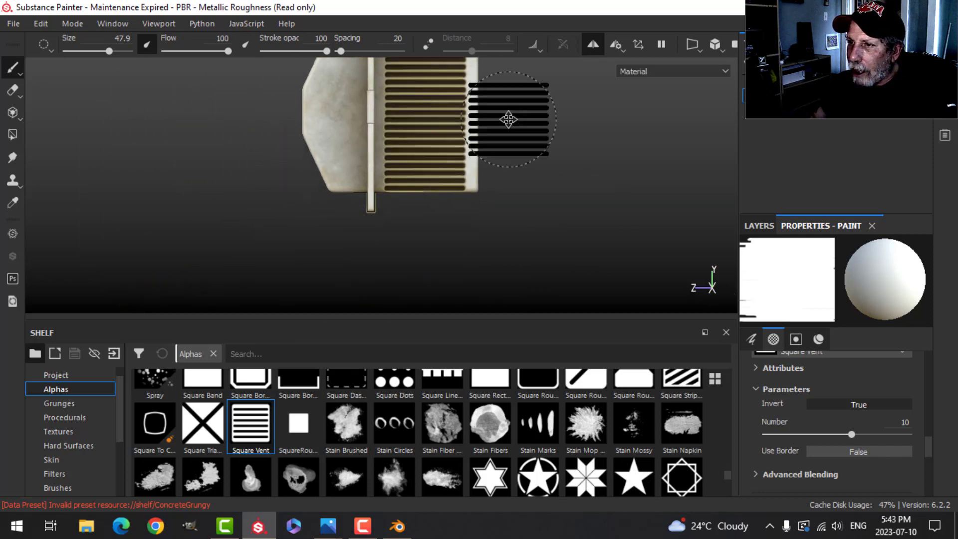
# Set up the eraser with the Basic Hard brush at size 6.57.
pyautogui.click(12, 91)
pyautogui.click(489, 396)
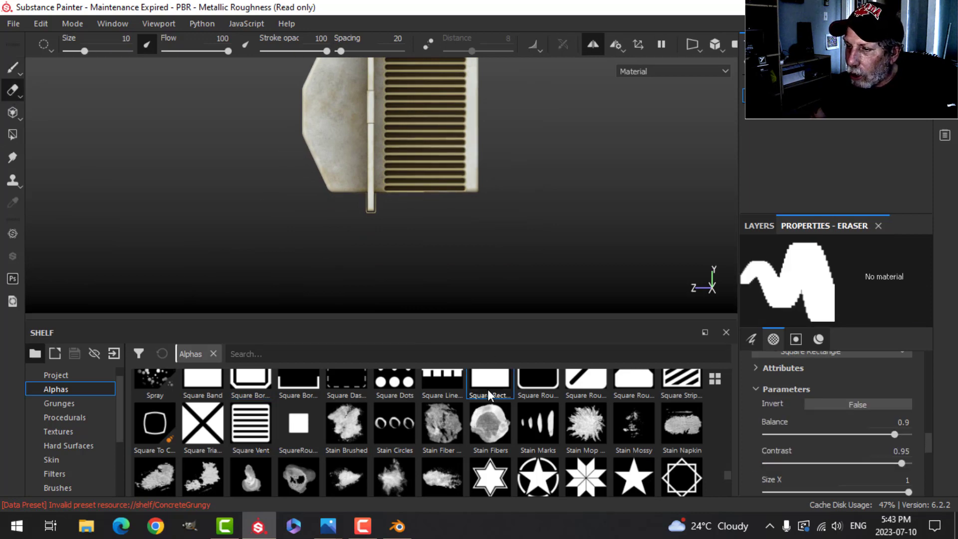
pyautogui.scroll(3, 492, 237)
pyautogui.scroll(-3, 53, 424)
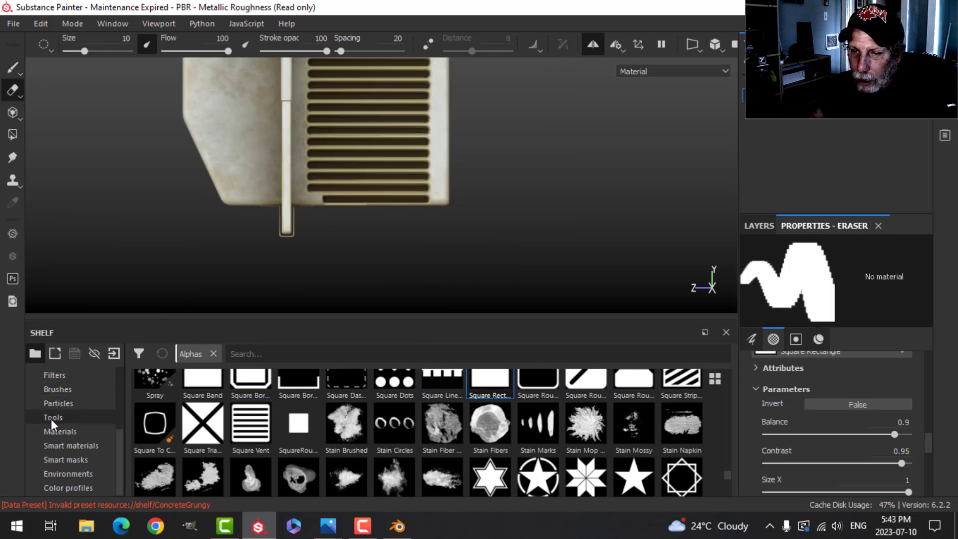
pyautogui.click(58, 389)
pyautogui.click(568, 394)
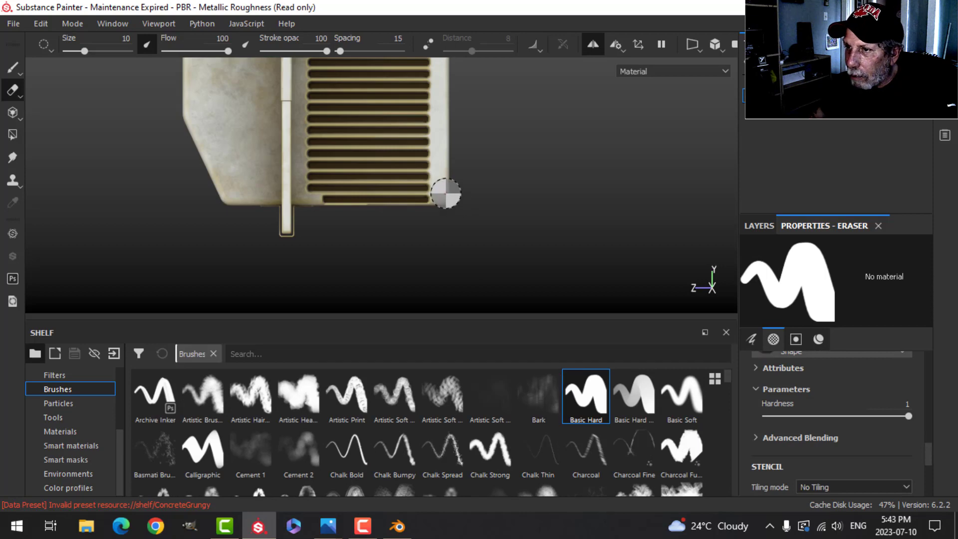
pyautogui.keyDown('ctrl'); pyautogui.moveTo(456, 198); pyautogui.dragTo(439, 200, button='right'); pyautogui.keyUp('ctrl')
# Erase the bottom vent slot in a straight line and reframe the model.
pyautogui.scroll(2, 432, 212)
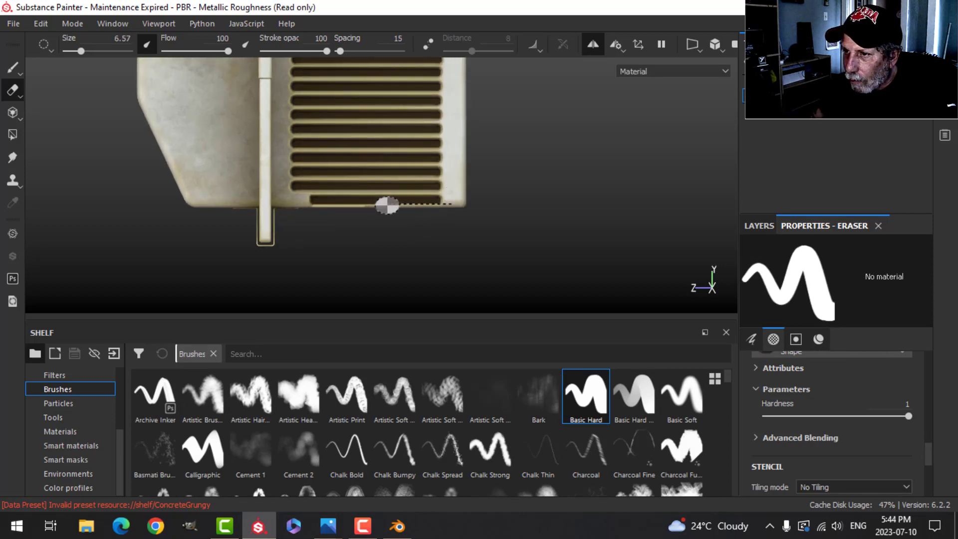
pyautogui.moveTo(295, 202); pyautogui.dragTo(299, 202)
pyautogui.scroll(-3, 469, 228)
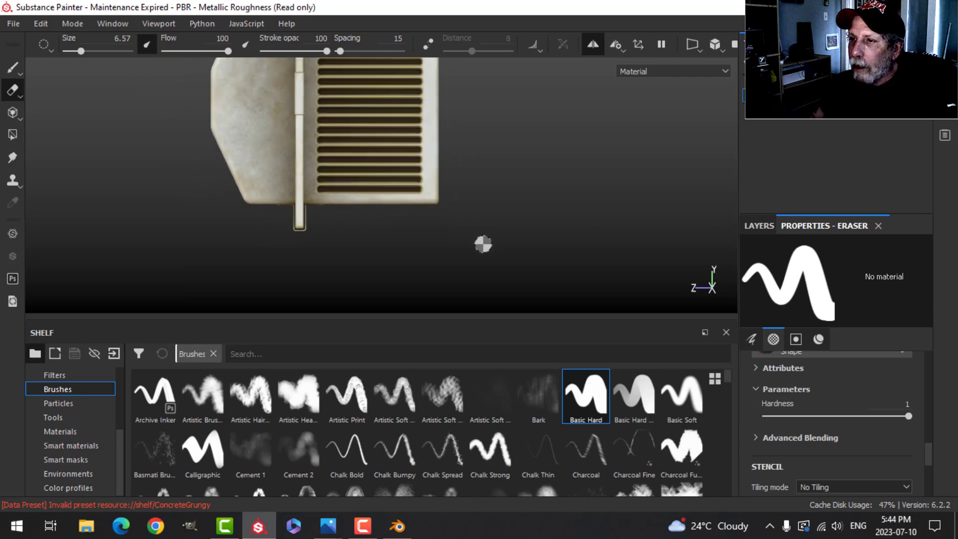
pyautogui.scroll(3, 442, 205)
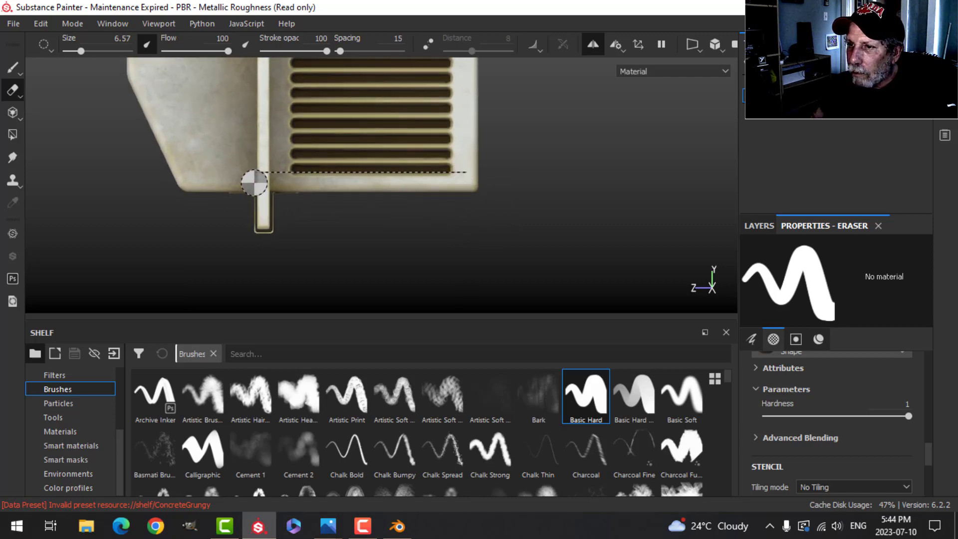
pyautogui.keyDown('shift'); pyautogui.click(256, 183); pyautogui.keyUp('shift')
pyautogui.scroll(-2, 502, 211)
pyautogui.press('f')
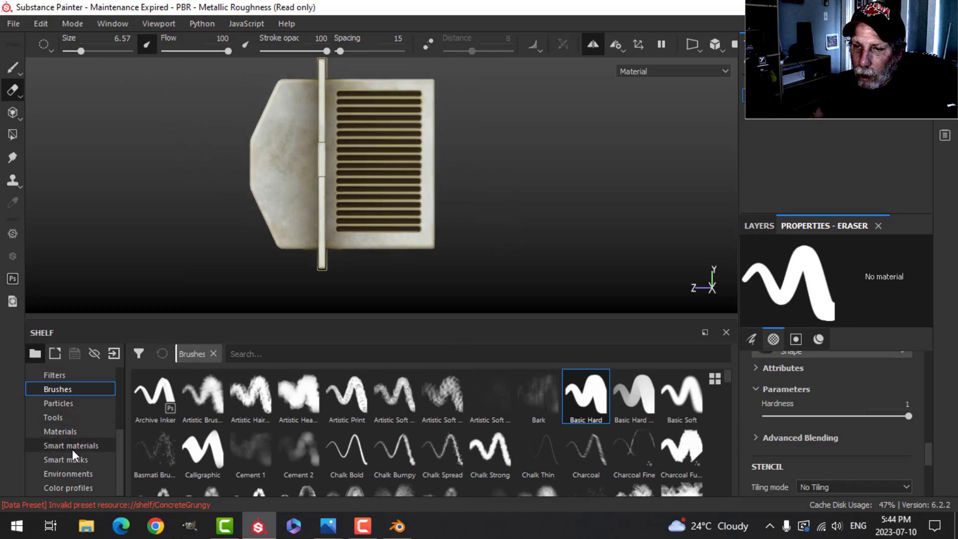
pyautogui.scroll(4, 70, 459)
# Give the eraser the Square Rectangle alpha found by searching Alphas for 'sq'.
pyautogui.click(55, 390)
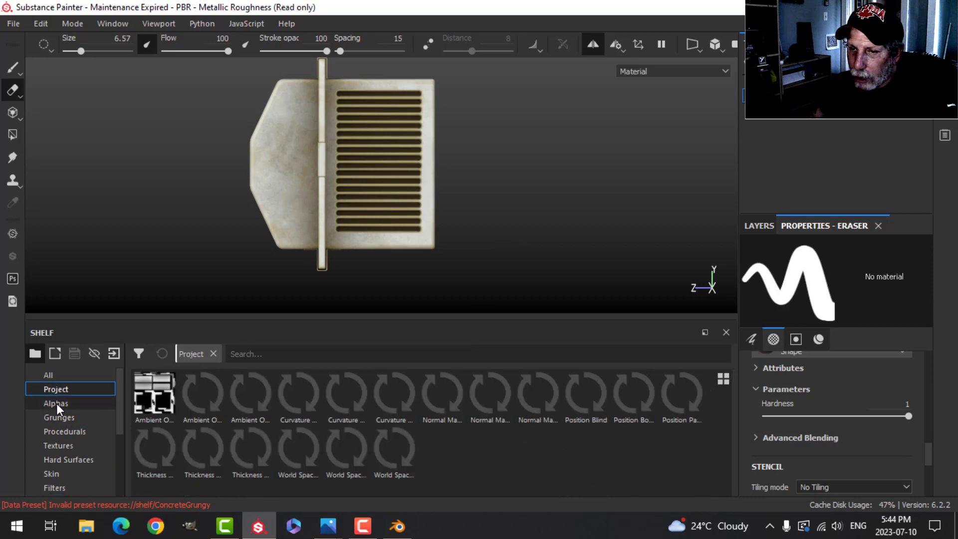
pyautogui.click(56, 403)
pyautogui.scroll(-5, 456, 445)
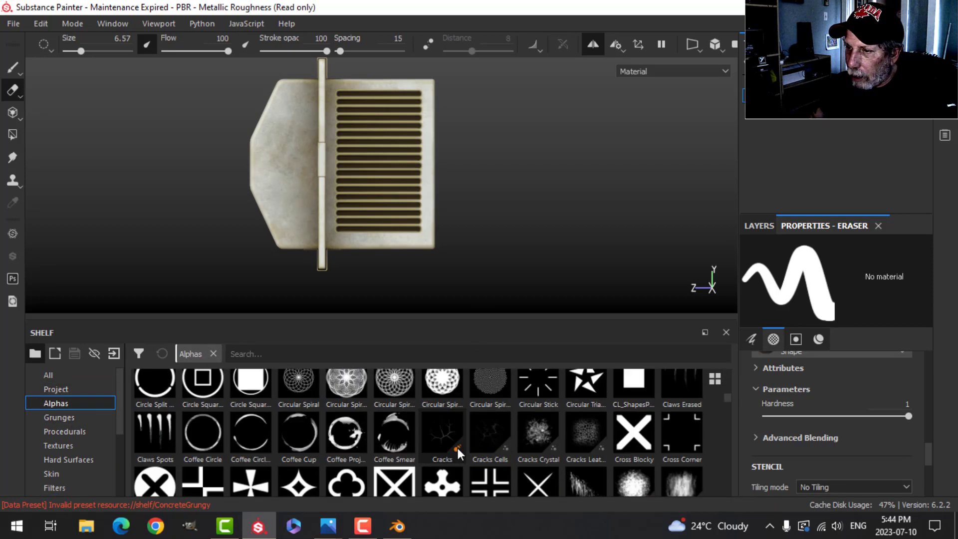
pyautogui.click(333, 353)
pyautogui.write('sq')
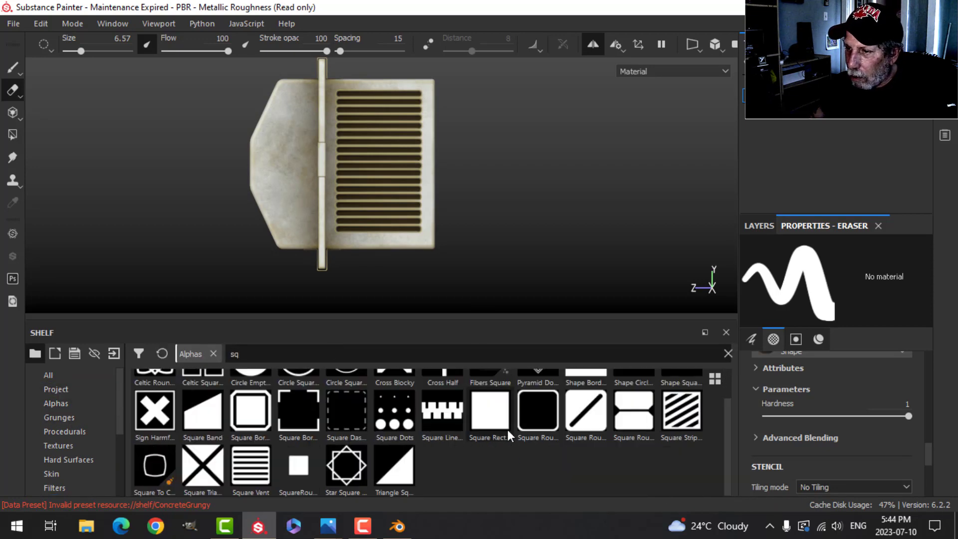
pyautogui.click(490, 422)
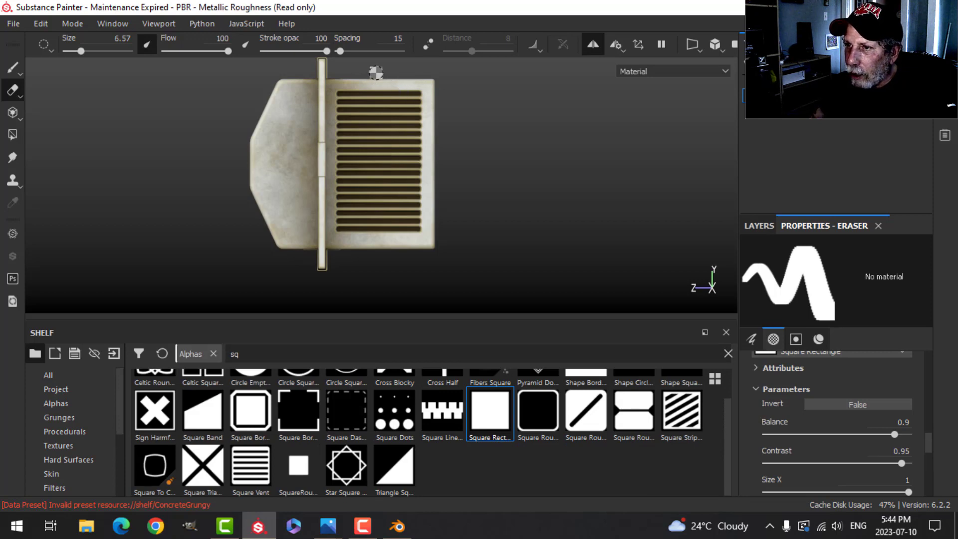
# Cut a wide vertical gap through the grille, then view the unit from an elevated three-quarter angle.
pyautogui.keyDown('shift'); pyautogui.click(377, 255); pyautogui.keyUp('shift')
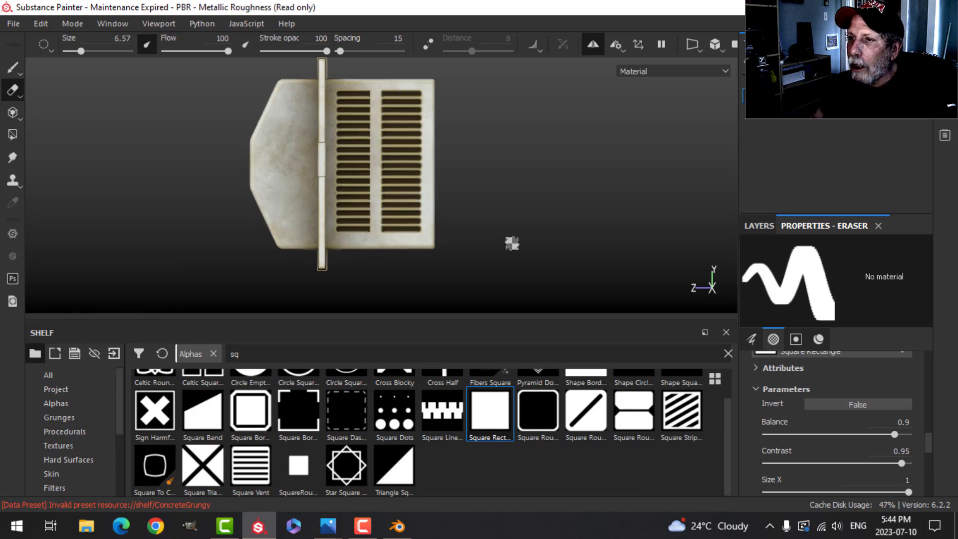
pyautogui.hotkey('ctrl', 'z')
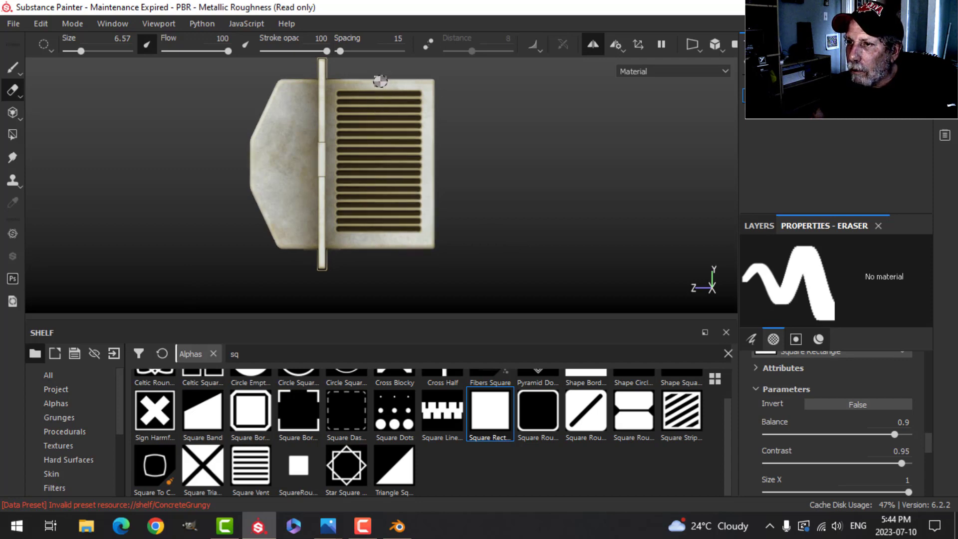
pyautogui.keyDown('shift'); pyautogui.click(383, 270); pyautogui.keyUp('shift')
pyautogui.keyDown('alt'); pyautogui.moveTo(518, 248); pyautogui.dragTo(400, 192); pyautogui.keyUp('alt')
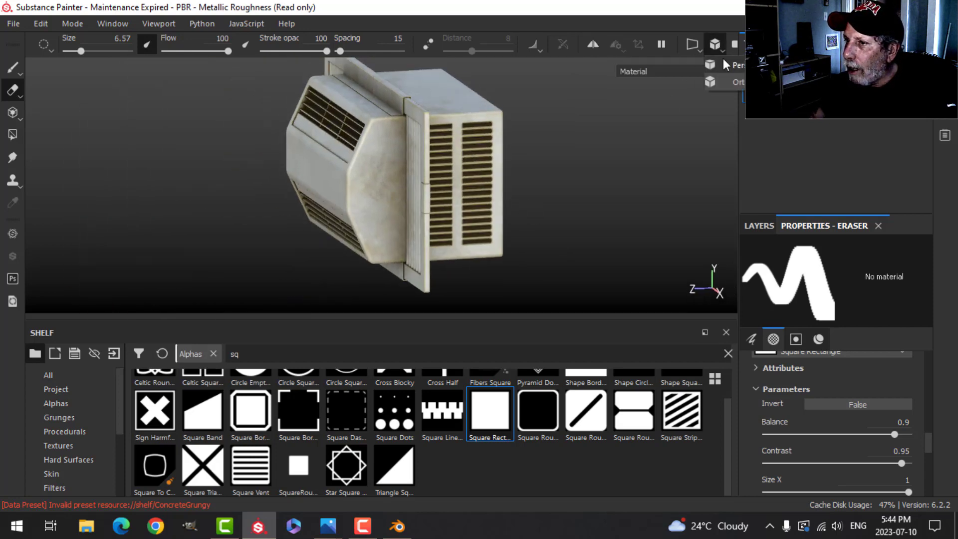
pyautogui.click(723, 59)
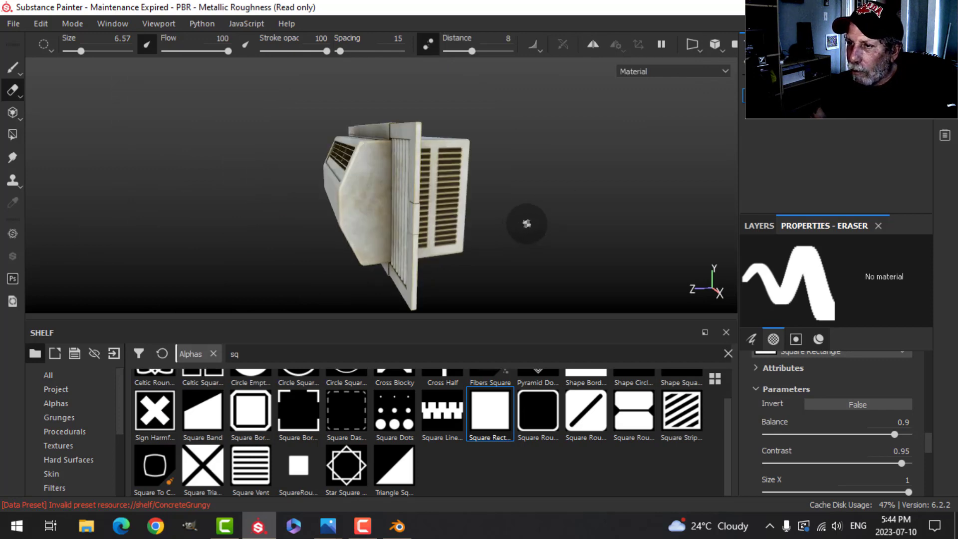
pyautogui.keyDown('alt'); pyautogui.moveTo(526, 223); pyautogui.dragTo(624, 280); pyautogui.keyUp('alt')
# Add a new paint layer named Alpha above Vent.
pyautogui.click(759, 225)
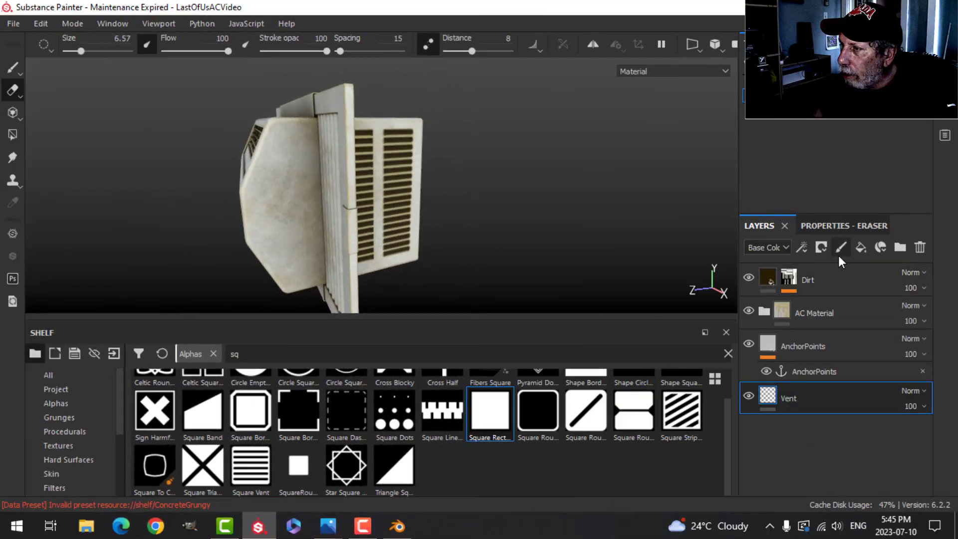
pyautogui.click(841, 247)
pyautogui.doubleClick(797, 399)
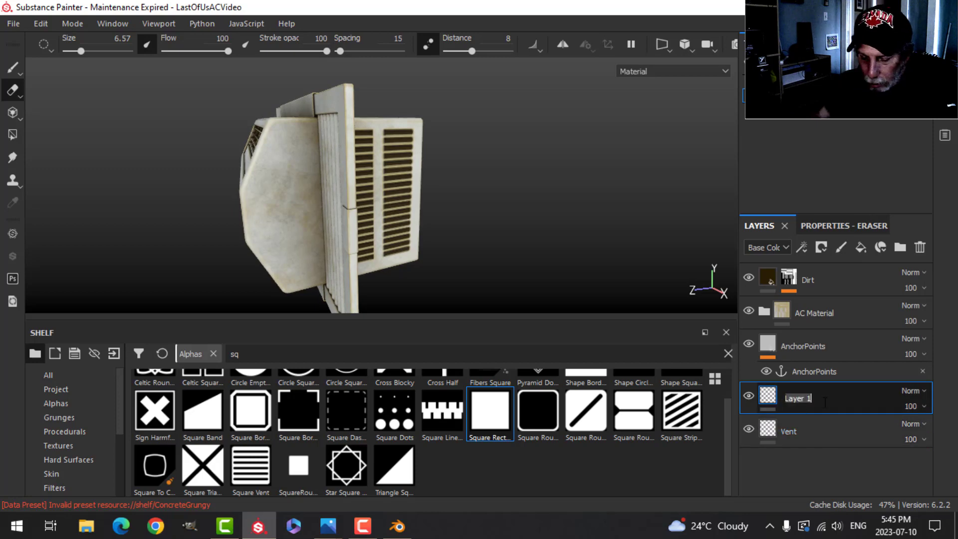
pyautogui.write('Alpha')
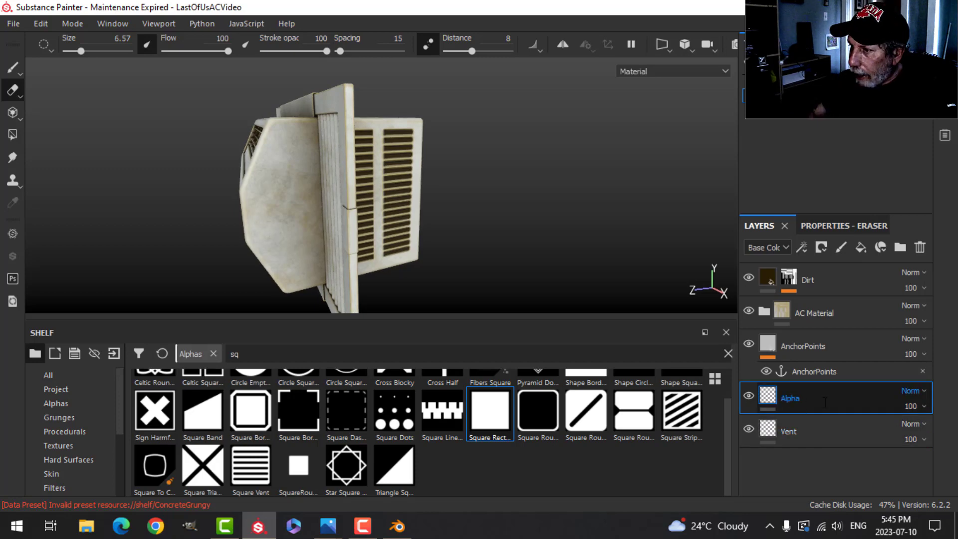
pyautogui.press('Return')
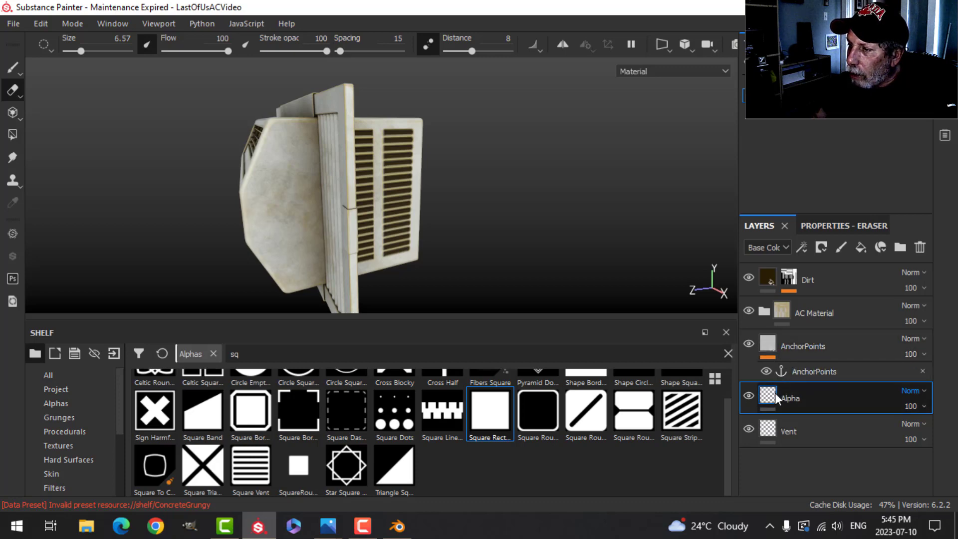
# Frame the unit front-on in orthographic projection with mirror symmetry enabled.
pyautogui.keyDown('alt'); pyautogui.moveTo(360, 248); pyautogui.dragTo(527, 256); pyautogui.keyUp('alt')
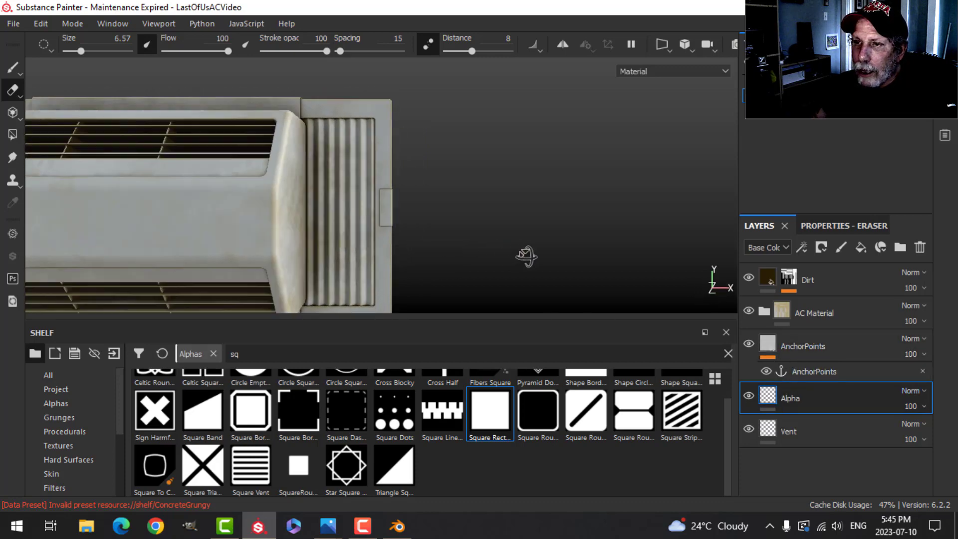
pyautogui.keyDown('alt'); pyautogui.moveTo(302, 213); pyautogui.dragTo(305, 213, button='middle'); pyautogui.keyUp('alt')
pyautogui.press('f')
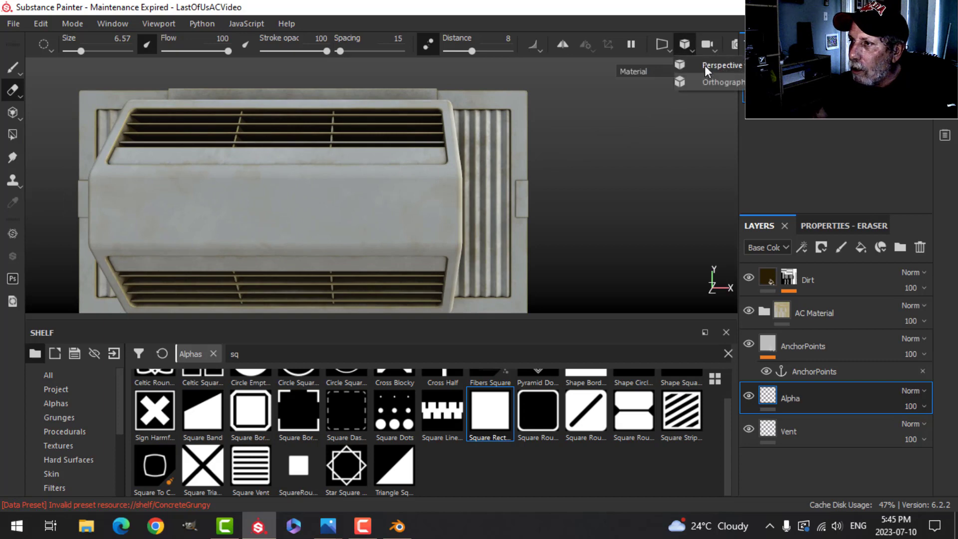
pyautogui.click(704, 66)
pyautogui.click(564, 51)
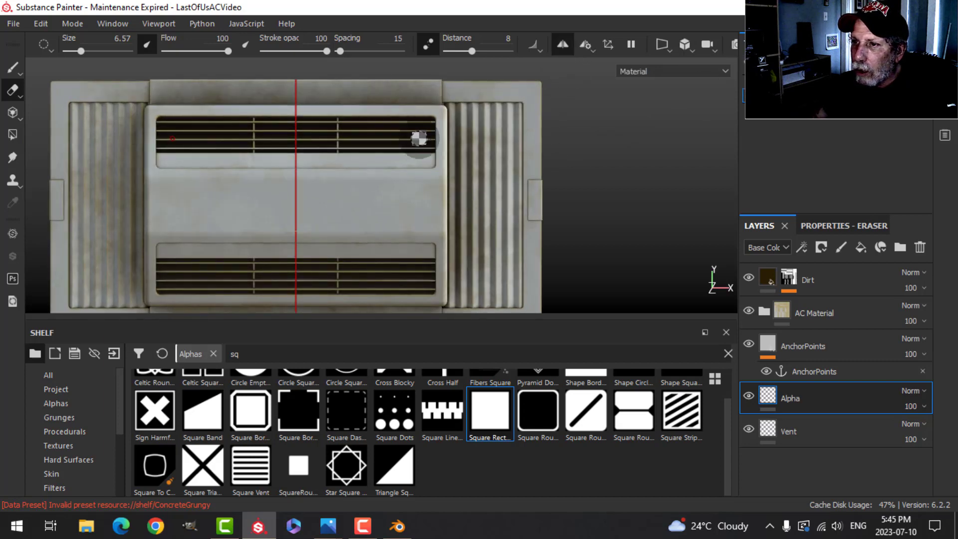
pyautogui.keyDown('alt'); pyautogui.keyDown('shift'); pyautogui.moveTo(419, 140); pyautogui.dragTo(424, 197); pyautogui.keyUp('shift'); pyautogui.keyUp('alt')
pyautogui.keyDown('alt'); pyautogui.moveTo(366, 208); pyautogui.dragTo(370, 162); pyautogui.keyUp('alt')
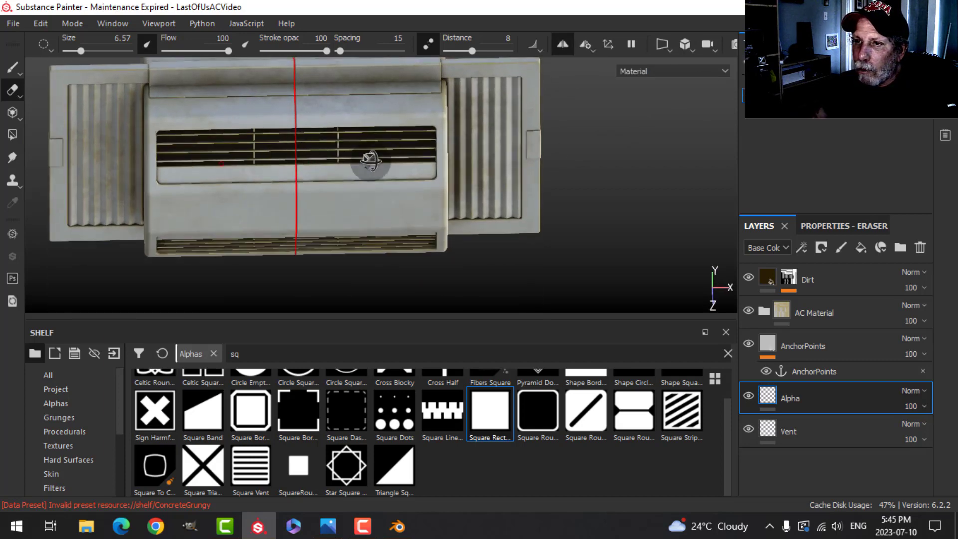
pyautogui.keyDown('alt'); pyautogui.moveTo(363, 162); pyautogui.dragTo(438, 216, button='middle'); pyautogui.keyUp('alt')
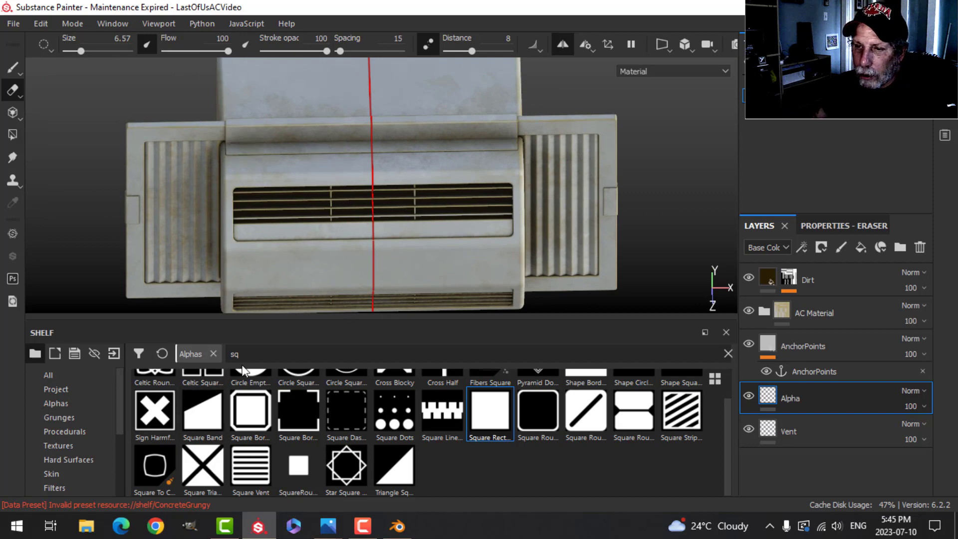
pyautogui.moveTo(243, 356); pyautogui.dragTo(223, 357)
# Put the 'bolts' alpha on the paint brush and size it for the front panel.
pyautogui.write('bolts')
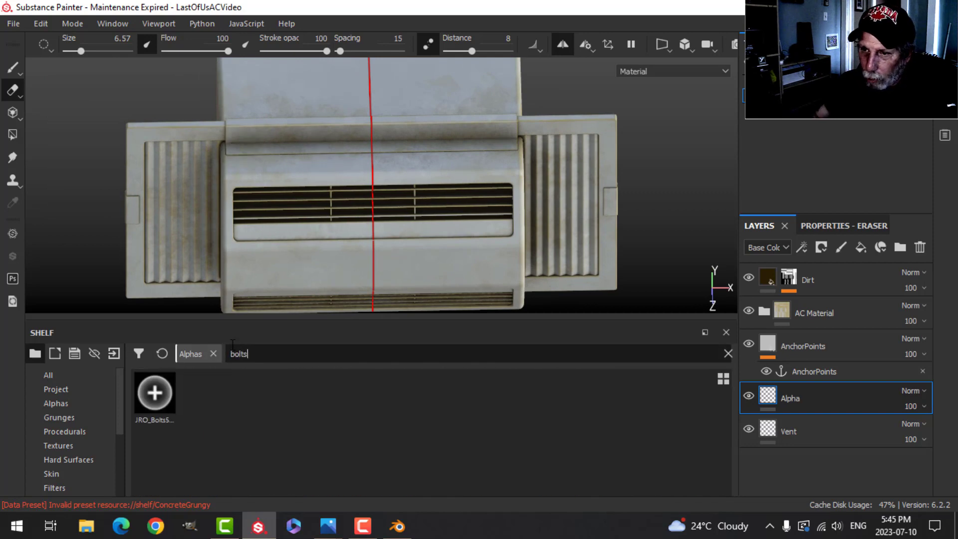
pyautogui.click(156, 395)
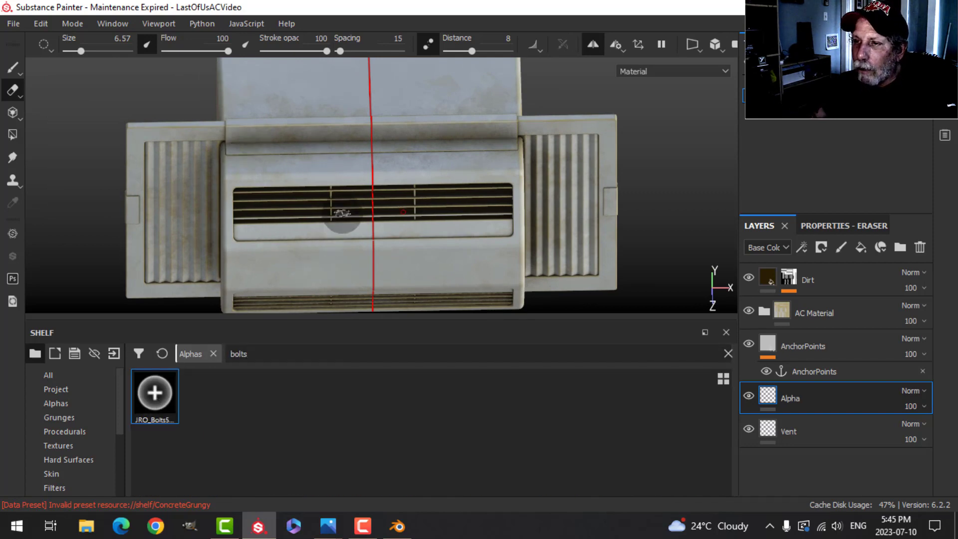
pyautogui.keyDown('alt'); pyautogui.moveTo(360, 218); pyautogui.dragTo(355, 218); pyautogui.keyUp('alt')
pyautogui.press('[')
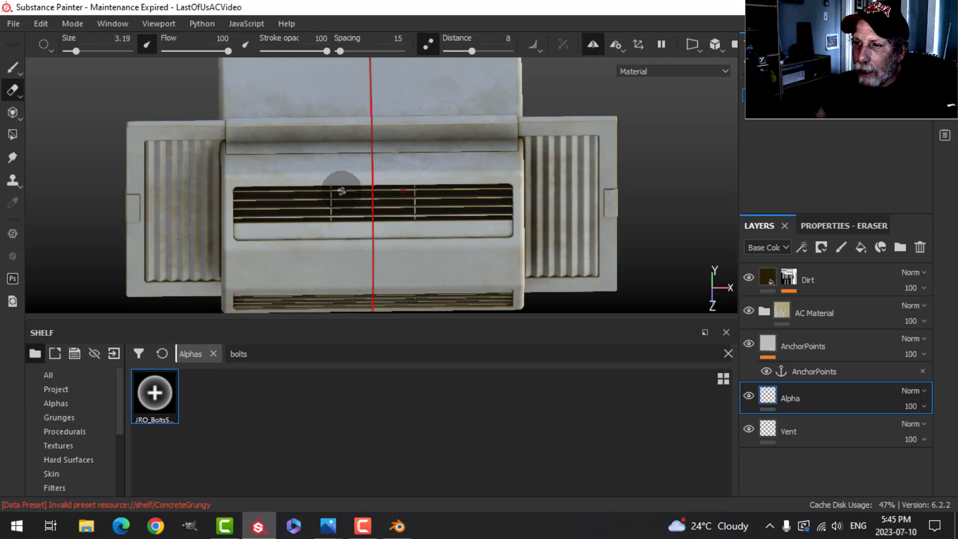
pyautogui.scroll(5, 341, 191)
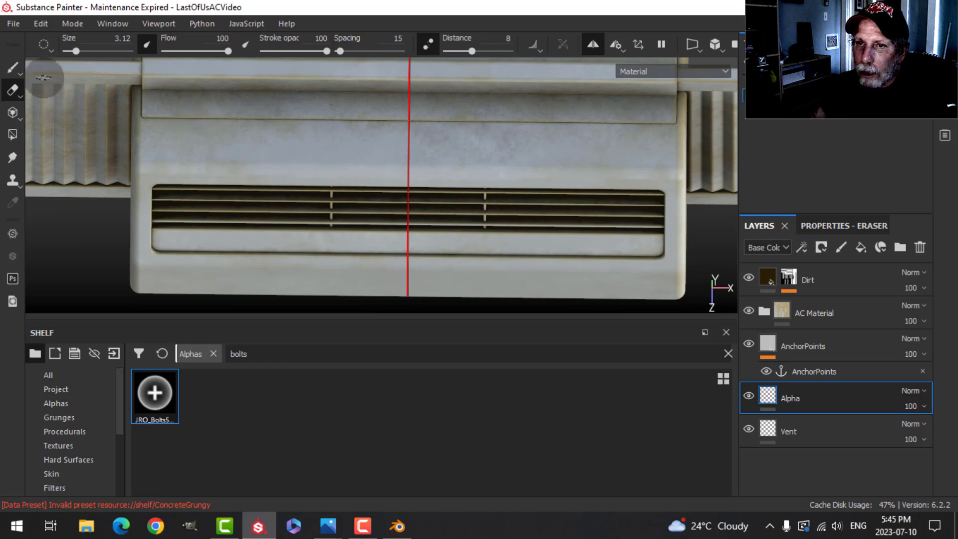
pyautogui.click(15, 66)
pyautogui.click(141, 397)
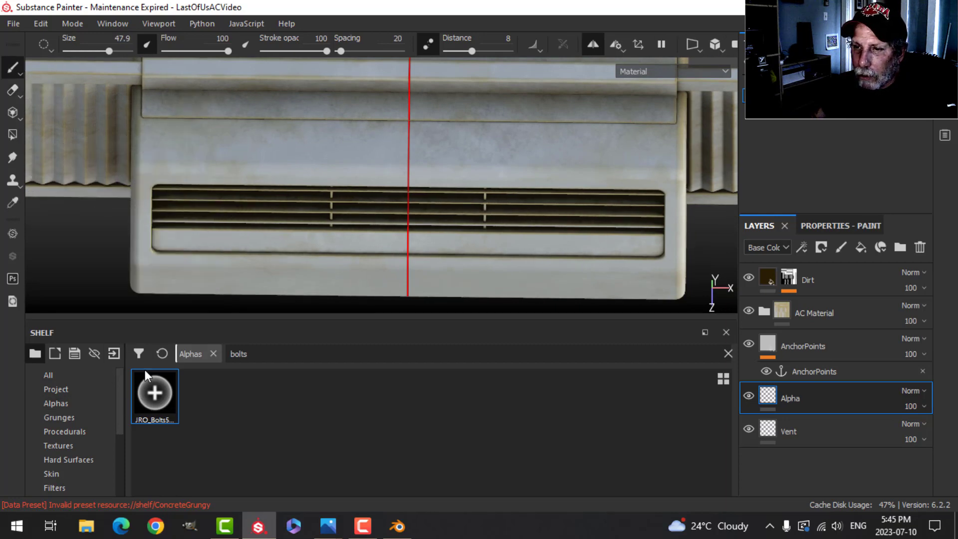
pyautogui.moveTo(237, 165)
pyautogui.keyDown('ctrl'); pyautogui.mouseDown(button='right')
pyautogui.moveTo(179, 166)
pyautogui.moveTo(218, 166)
pyautogui.mouseUp(button='right'); pyautogui.keyUp('ctrl')
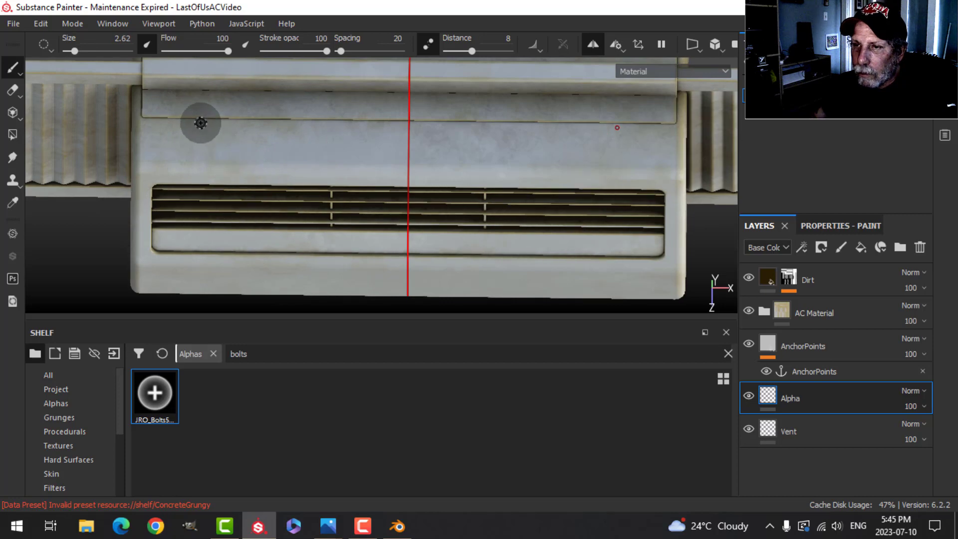
pyautogui.keyDown('alt'); pyautogui.moveTo(374, 178); pyautogui.dragTo(228, 131); pyautogui.keyUp('alt')
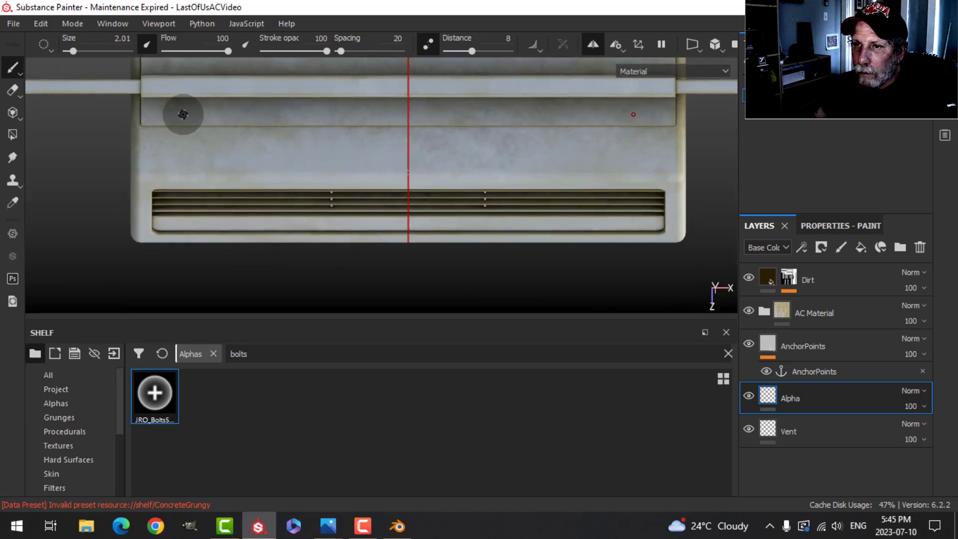
pyautogui.press(']')
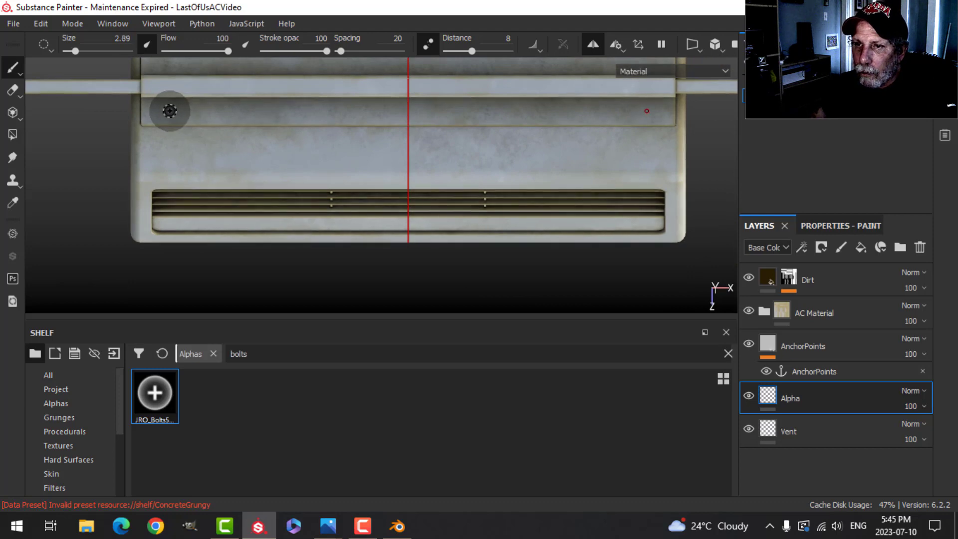
# Stamp mirrored bolt pairs to form two rows of four above the front vent.
pyautogui.click(164, 111)
pyautogui.scroll(-2, 444, 188)
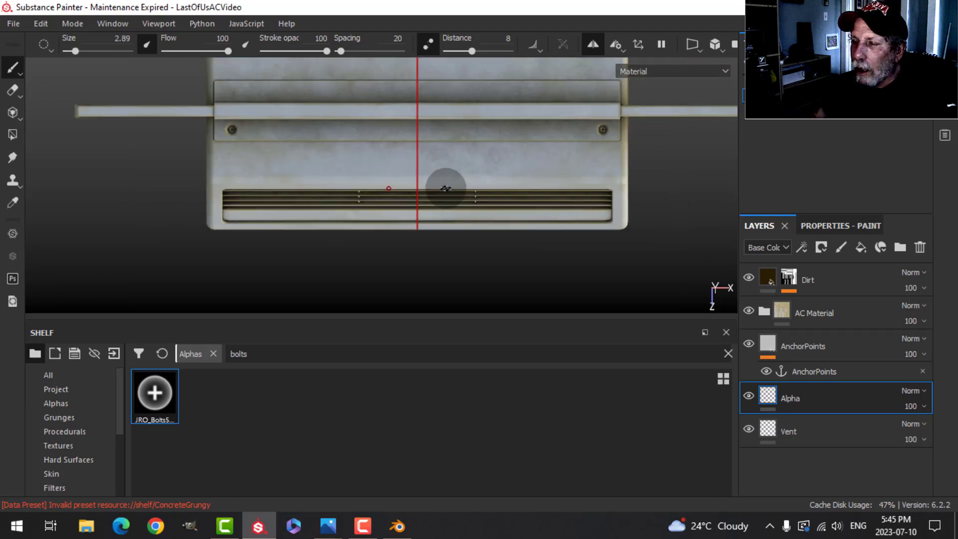
pyautogui.moveTo(444, 188)
pyautogui.keyDown('alt'); pyautogui.mouseDown()
pyautogui.moveTo(445, 164)
pyautogui.moveTo(409, 157)
pyautogui.moveTo(428, 167)
pyautogui.moveTo(389, 190)
pyautogui.moveTo(393, 164)
pyautogui.mouseUp(); pyautogui.keyUp('alt')
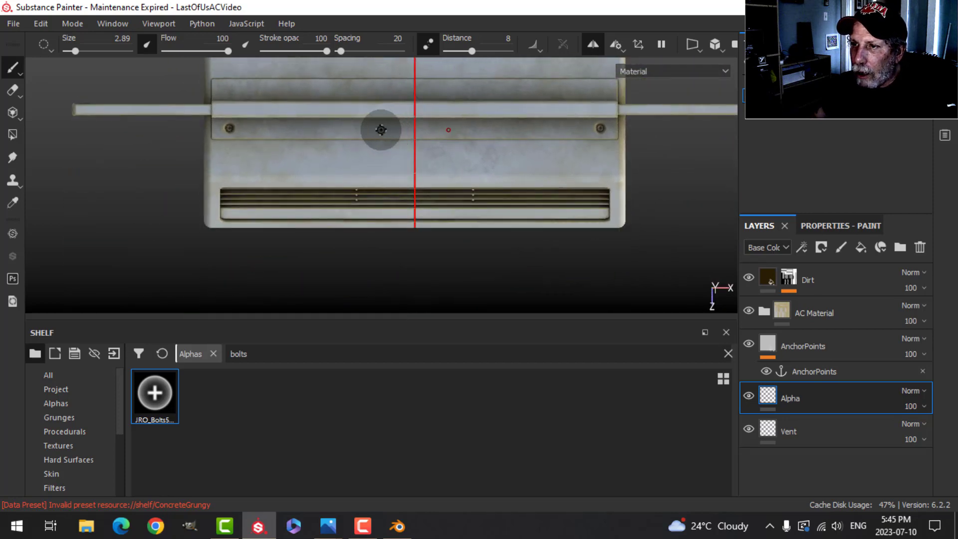
pyautogui.click(348, 129)
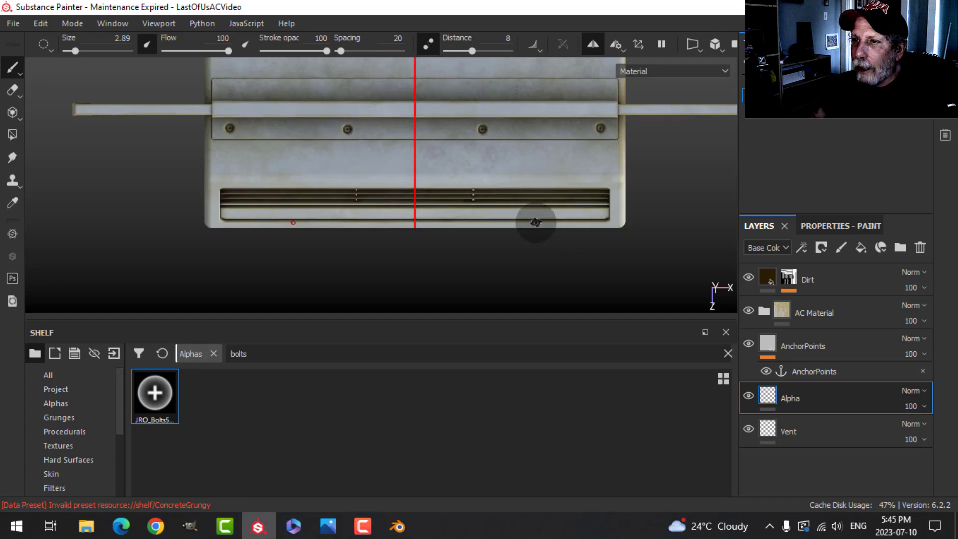
pyautogui.click(230, 91)
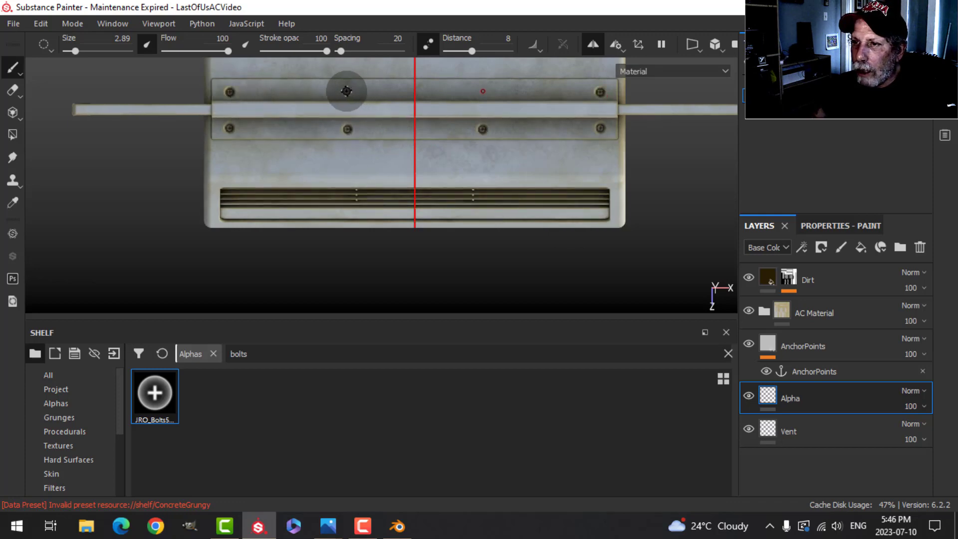
pyautogui.moveTo(657, 199)
pyautogui.keyDown('alt'); pyautogui.mouseDown()
pyautogui.moveTo(495, 199)
pyautogui.moveTo(489, 124)
pyautogui.moveTo(467, 215)
pyautogui.moveTo(524, 207)
pyautogui.moveTo(368, 197)
pyautogui.moveTo(454, 143)
pyautogui.moveTo(453, 193)
pyautogui.moveTo(442, 156)
pyautogui.mouseUp(); pyautogui.keyUp('alt')
pyautogui.keyDown('alt'); pyautogui.moveTo(471, 196); pyautogui.dragTo(464, 135, button='middle'); pyautogui.keyUp('alt')
pyautogui.keyDown('alt'); pyautogui.moveTo(465, 135); pyautogui.dragTo(463, 206); pyautogui.keyUp('alt')
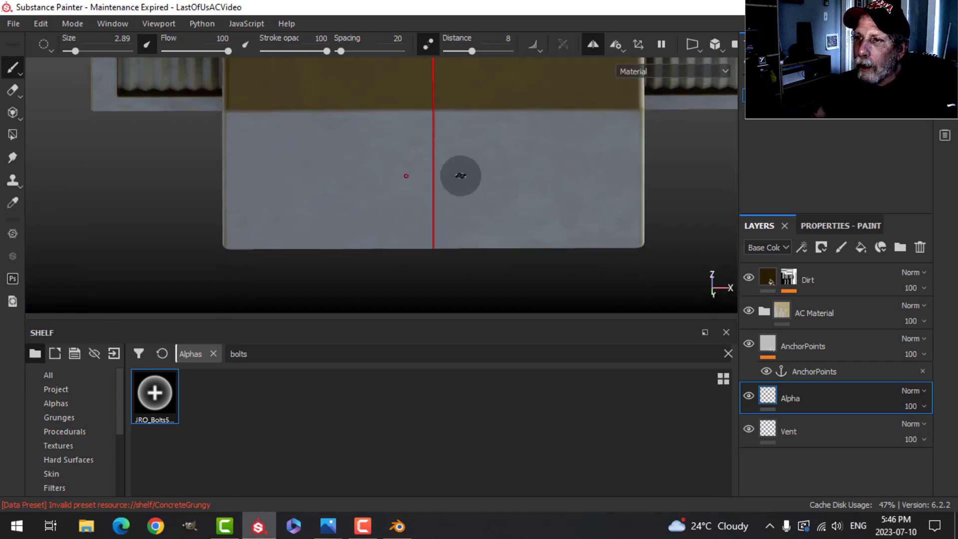
pyautogui.keyDown('alt'); pyautogui.moveTo(445, 67); pyautogui.dragTo(466, 289, button='middle'); pyautogui.keyUp('alt')
pyautogui.keyDown('alt'); pyautogui.moveTo(452, 231); pyautogui.dragTo(449, 276); pyautogui.keyUp('alt')
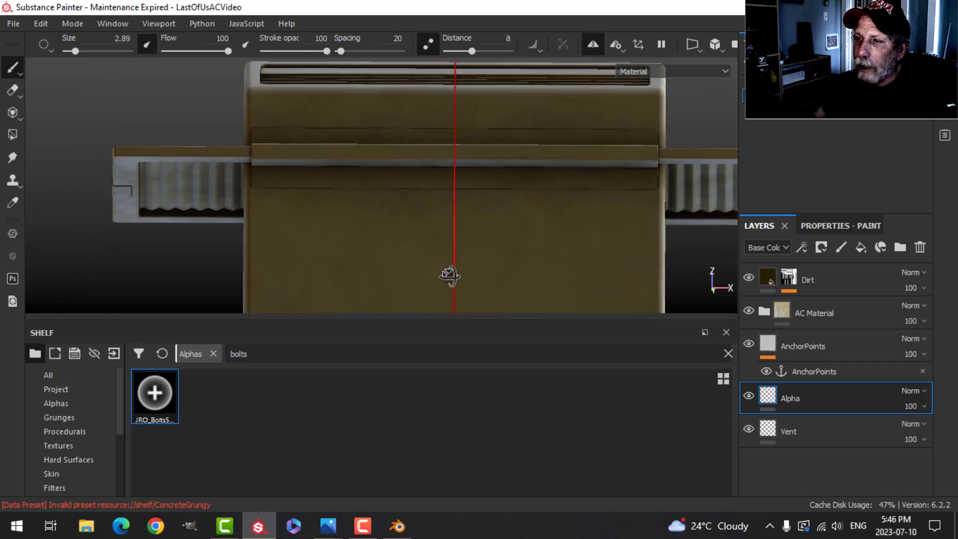
pyautogui.keyDown('alt'); pyautogui.moveTo(453, 246); pyautogui.dragTo(455, 258, button='middle'); pyautogui.keyUp('alt')
pyautogui.moveTo(455, 258)
pyautogui.keyDown('alt'); pyautogui.mouseDown()
pyautogui.moveTo(459, 242)
pyautogui.moveTo(462, 253)
pyautogui.mouseUp(); pyautogui.keyUp('alt')
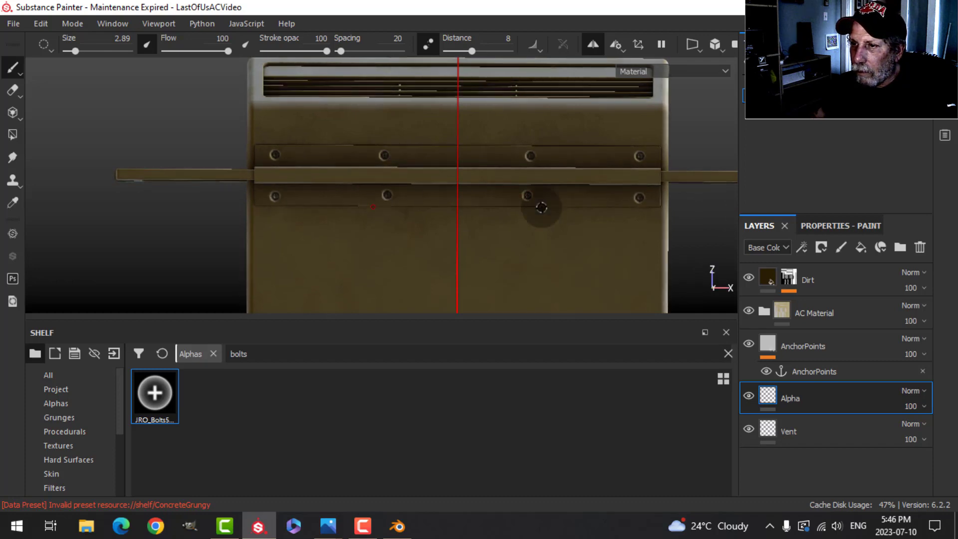
pyautogui.keyDown('alt'); pyautogui.moveTo(541, 207); pyautogui.dragTo(572, 154); pyautogui.keyUp('alt')
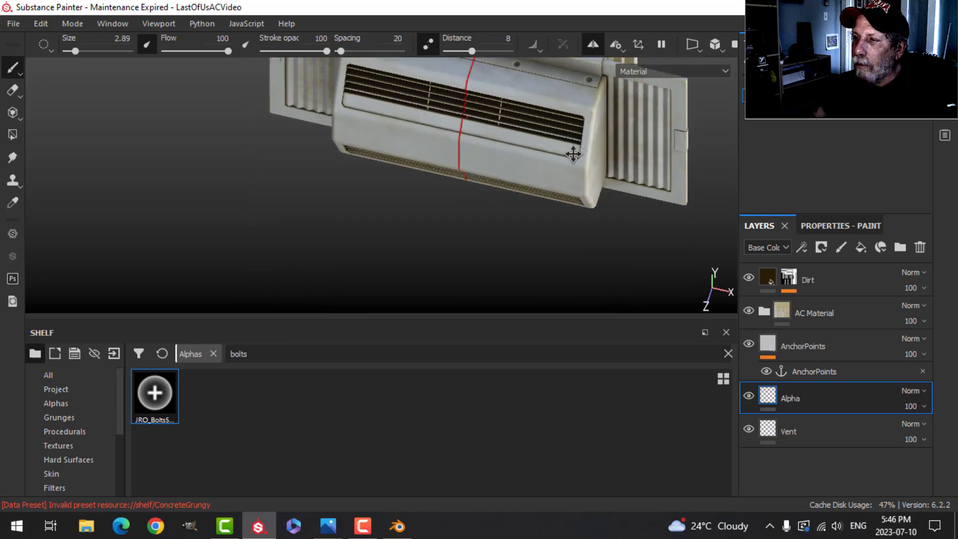
pyautogui.keyDown('alt'); pyautogui.moveTo(572, 155); pyautogui.dragTo(451, 184, button='middle'); pyautogui.keyUp('alt')
pyautogui.keyDown('alt'); pyautogui.moveTo(452, 185); pyautogui.dragTo(469, 195); pyautogui.keyUp('alt')
pyautogui.scroll(4, 473, 179)
pyautogui.keyDown('alt'); pyautogui.moveTo(475, 157); pyautogui.dragTo(504, 216, button='middle'); pyautogui.keyUp('alt')
pyautogui.scroll(-4, 524, 172)
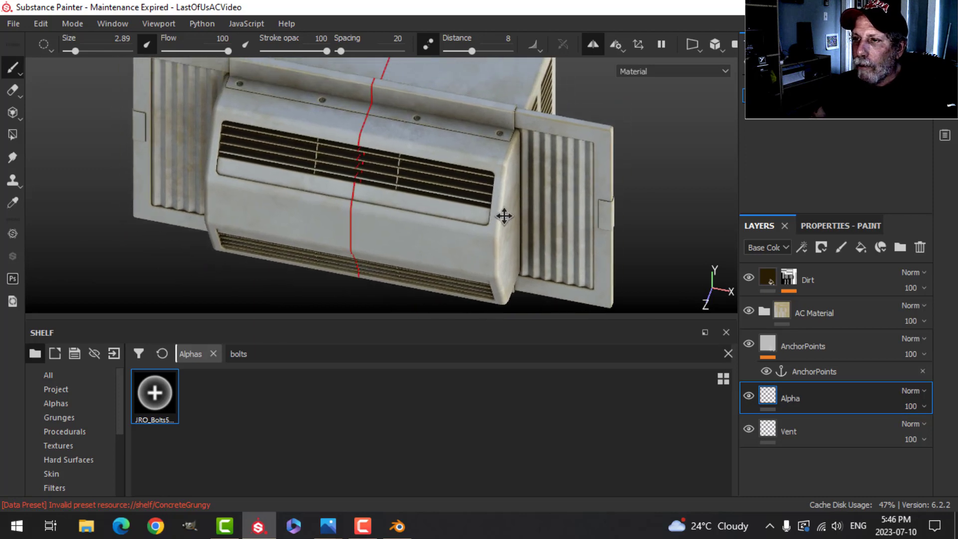
pyautogui.keyDown('alt'); pyautogui.moveTo(504, 216); pyautogui.dragTo(562, 195); pyautogui.keyUp('alt')
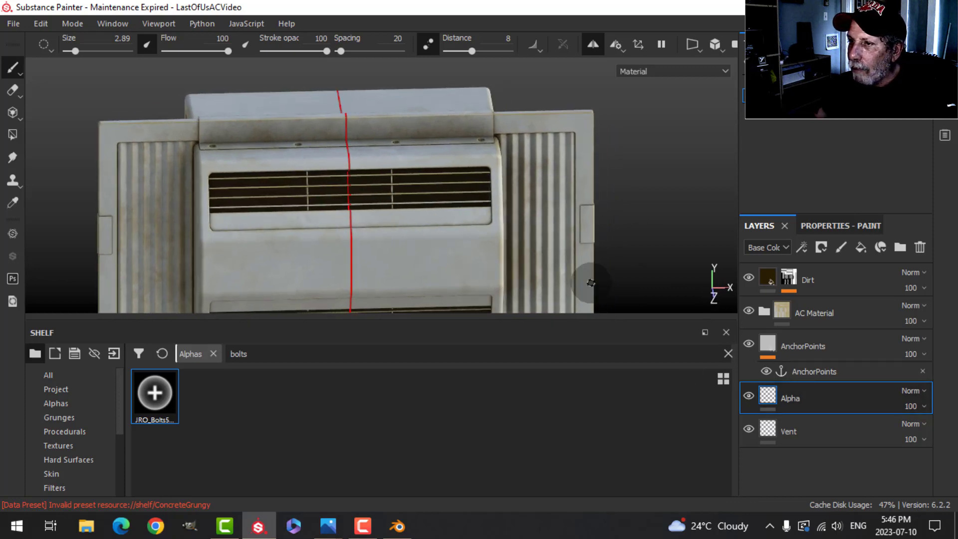
pyautogui.scroll(4, 520, 265)
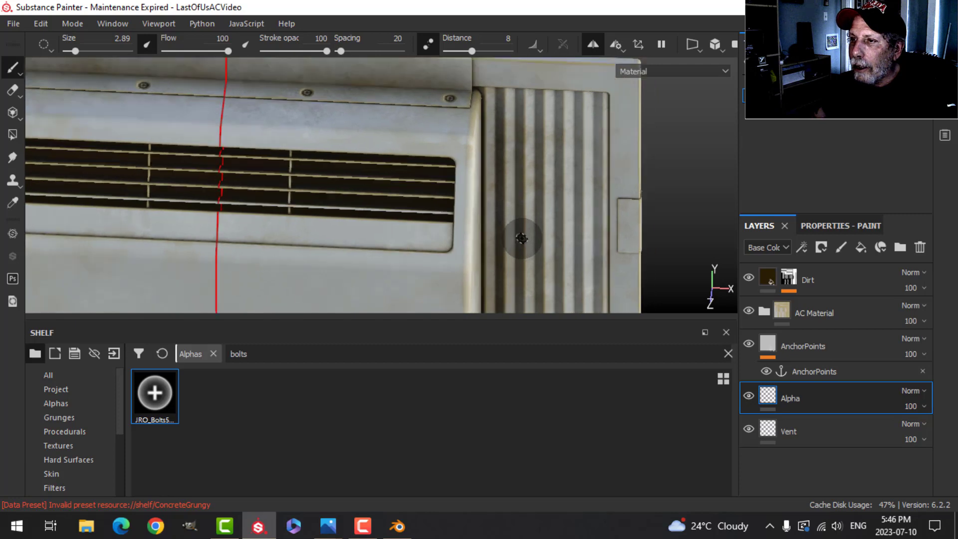
pyautogui.scroll(-5, 503, 248)
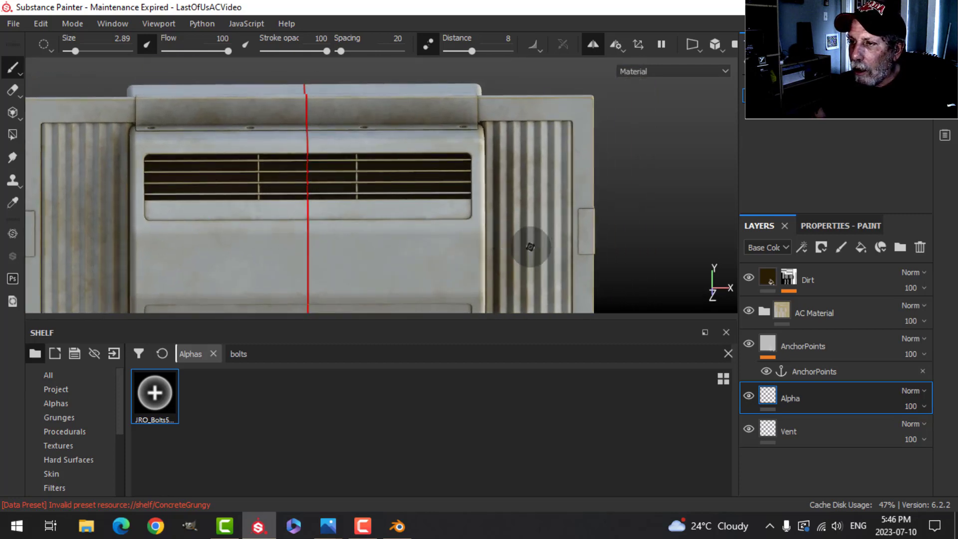
pyautogui.keyDown('alt'); pyautogui.moveTo(496, 239); pyautogui.dragTo(453, 218); pyautogui.keyUp('alt')
pyautogui.keyDown('alt'); pyautogui.moveTo(541, 224); pyautogui.dragTo(430, 148, button='middle'); pyautogui.keyUp('alt')
# Set brush height to about -0.5 and switch to a 'rect' Rectangle alpha at size 11.72.
pyautogui.keyDown('alt'); pyautogui.moveTo(459, 189); pyautogui.dragTo(463, 227, button='middle'); pyautogui.keyUp('alt')
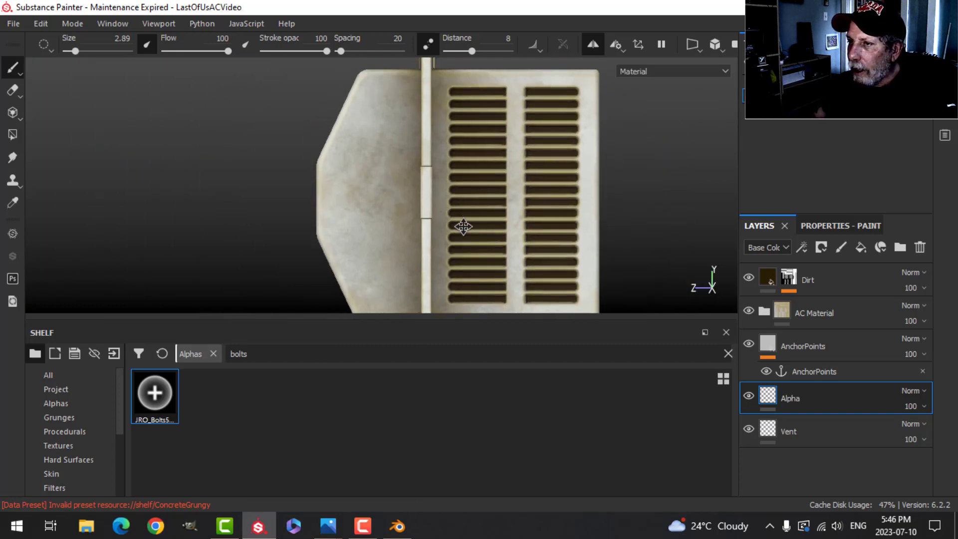
pyautogui.click(842, 226)
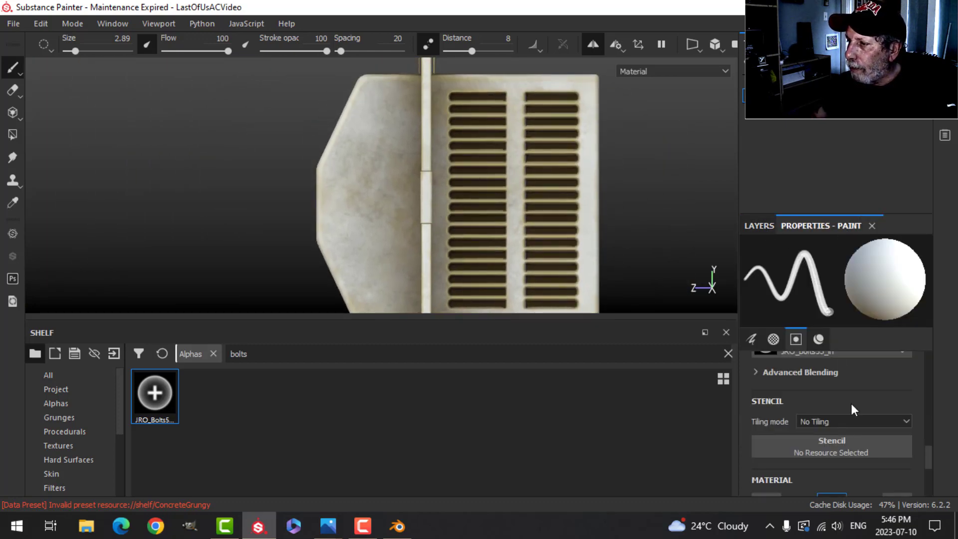
pyautogui.scroll(-3, 853, 405)
pyautogui.moveTo(757, 475); pyautogui.dragTo(788, 482)
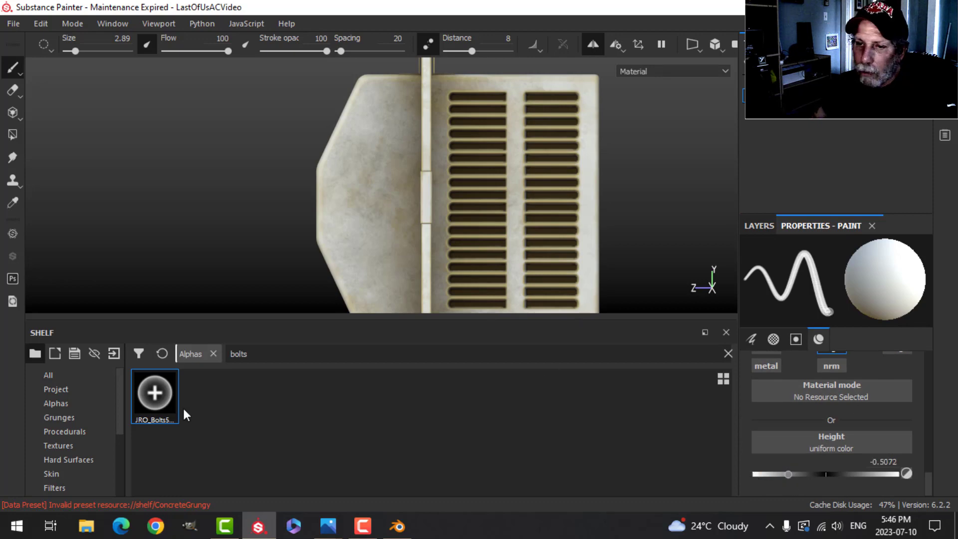
pyautogui.click(161, 354)
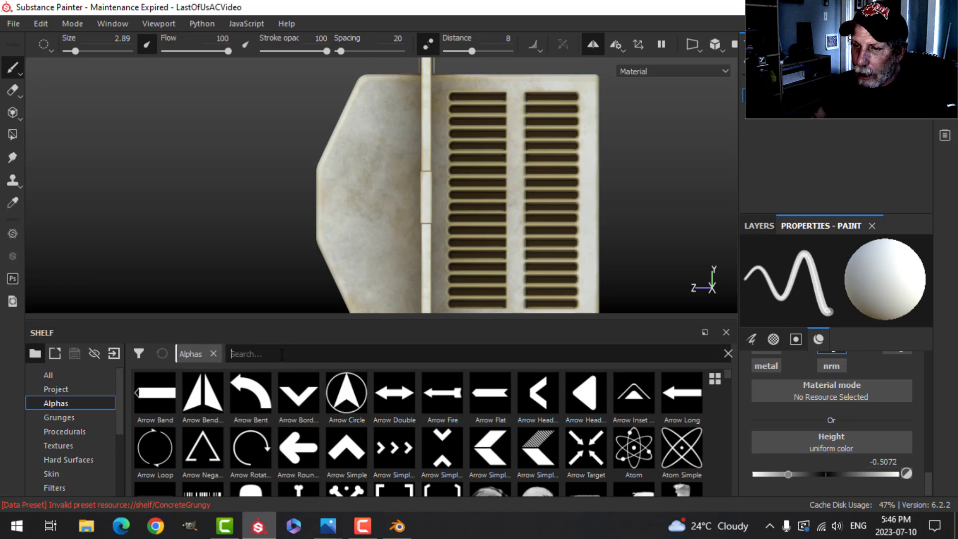
pyautogui.write('rect')
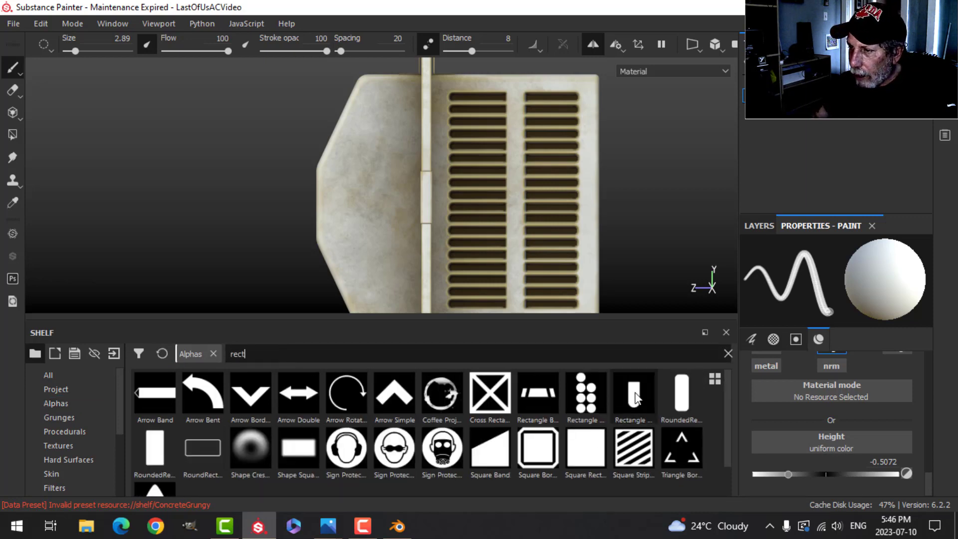
pyautogui.click(633, 397)
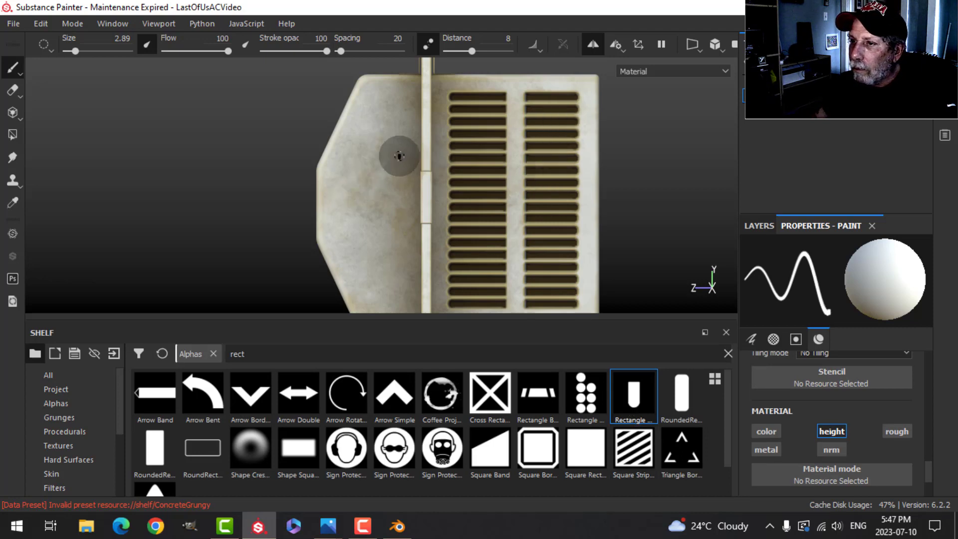
pyautogui.keyDown('ctrl'); pyautogui.moveTo(399, 155); pyautogui.dragTo(421, 156, button='right'); pyautogui.keyUp('ctrl')
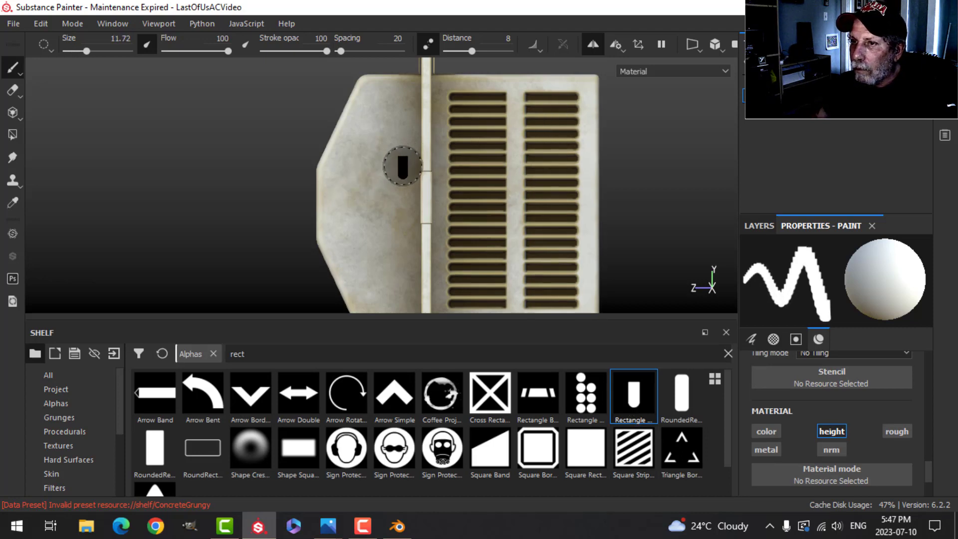
# Rotate the rectangle brush to a 90° angle.
pyautogui.scroll(3, 402, 166)
pyautogui.scroll(10, 814, 374)
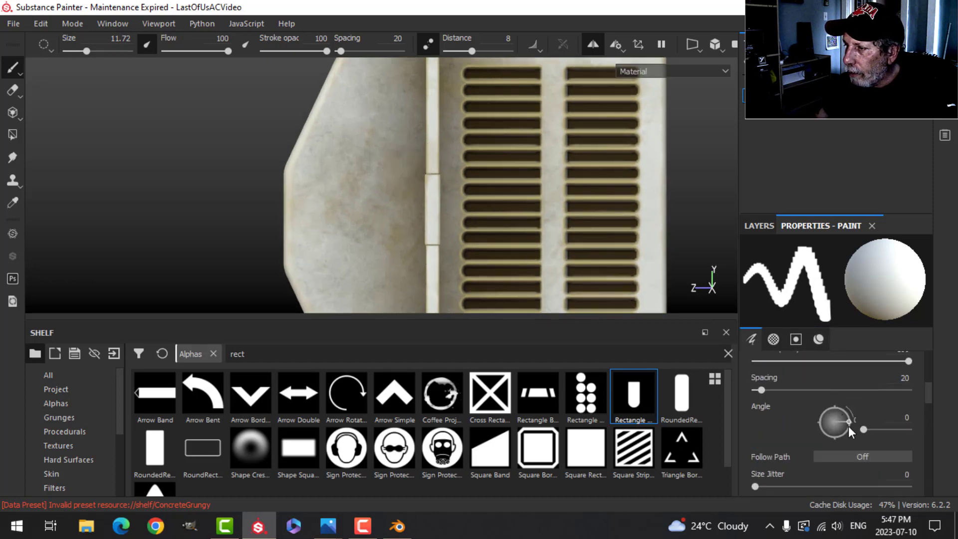
pyautogui.moveTo(846, 421)
pyautogui.mouseDown()
pyautogui.moveTo(834, 434)
pyautogui.moveTo(796, 417)
pyautogui.moveTo(822, 418)
pyautogui.moveTo(839, 412)
pyautogui.moveTo(834, 405)
pyautogui.mouseUp()
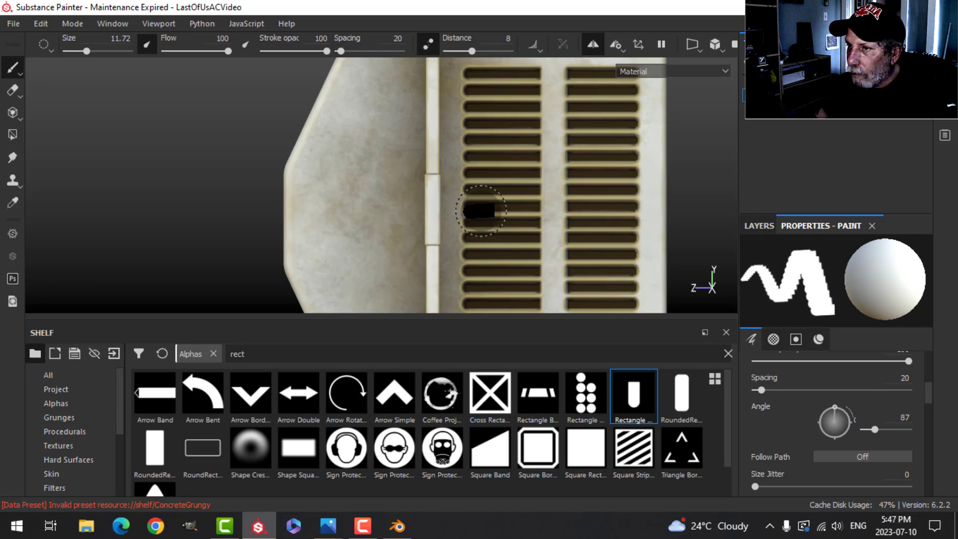
pyautogui.scroll(-2, 434, 126)
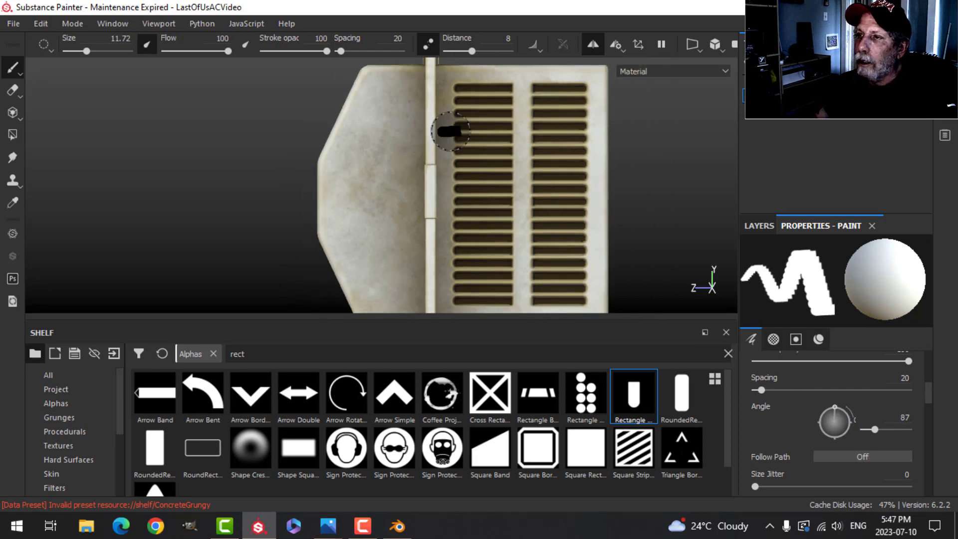
pyautogui.moveTo(450, 131); pyautogui.dragTo(425, 139, button='middle')
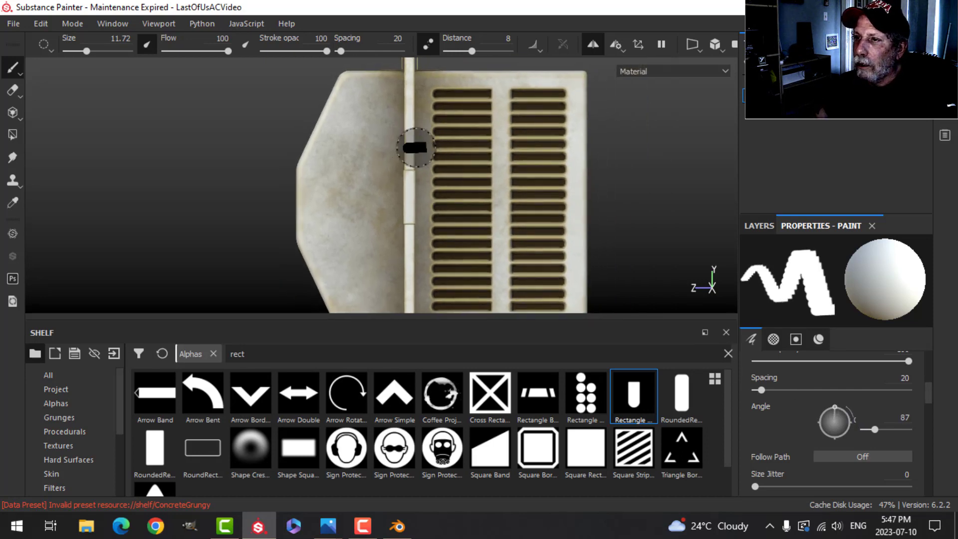
pyautogui.moveTo(475, 178)
pyautogui.mouseDown(button='middle')
pyautogui.moveTo(496, 171)
pyautogui.moveTo(496, 186)
pyautogui.moveTo(505, 167)
pyautogui.moveTo(504, 180)
pyautogui.moveTo(497, 168)
pyautogui.mouseUp(button='middle')
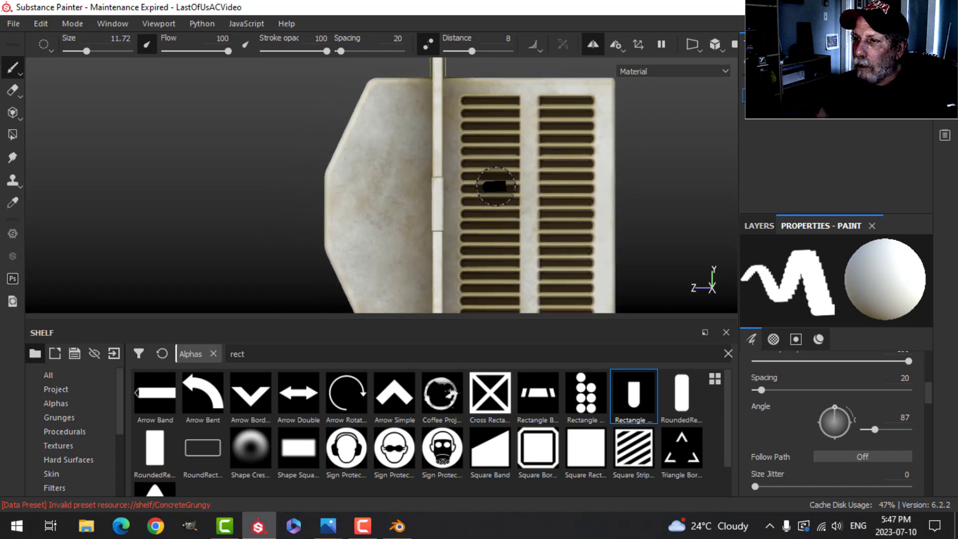
pyautogui.scroll(1, 495, 186)
pyautogui.scroll(-2, 504, 181)
pyautogui.scroll(-1, 504, 183)
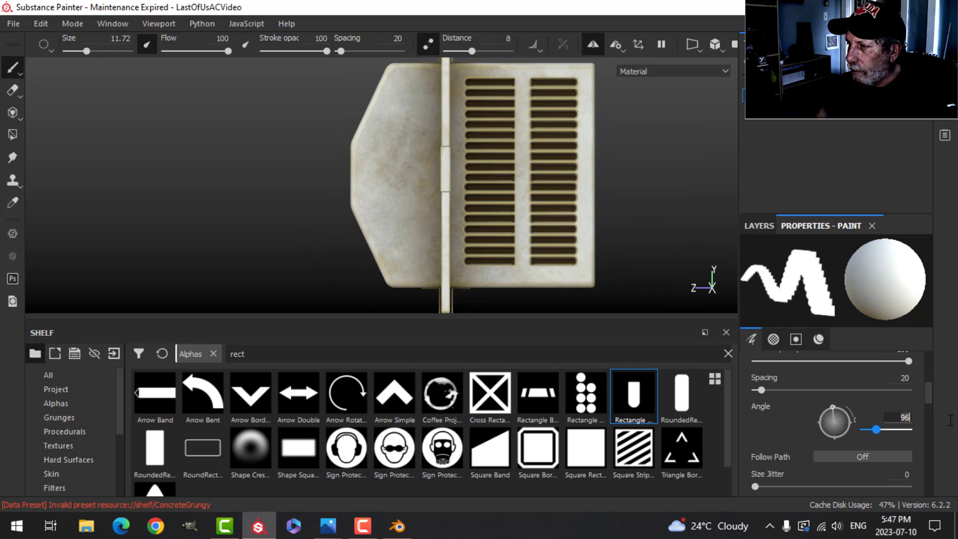
pyautogui.write('0')
pyautogui.press('Return')
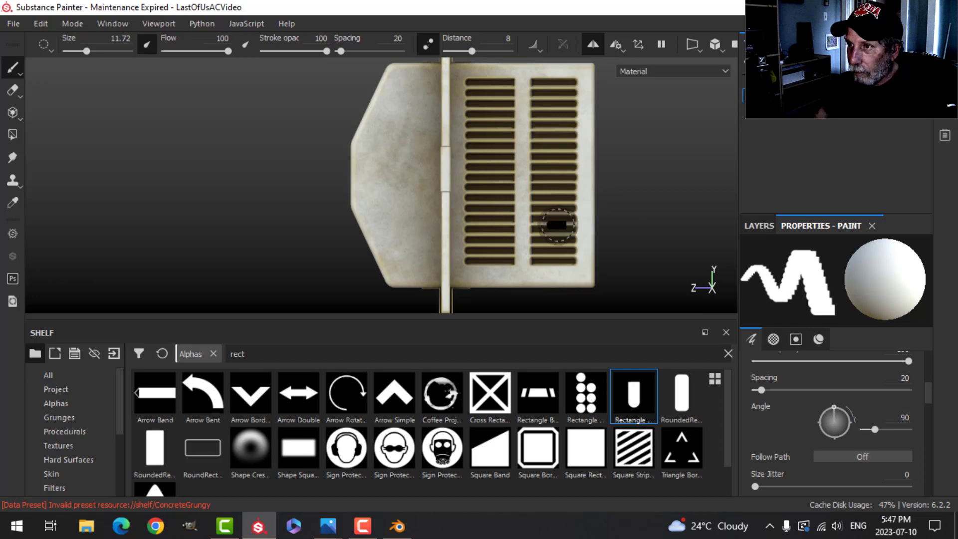
# Stamp recessed slots at the top and lower hinge and near the vent's bottom.
pyautogui.click(438, 92)
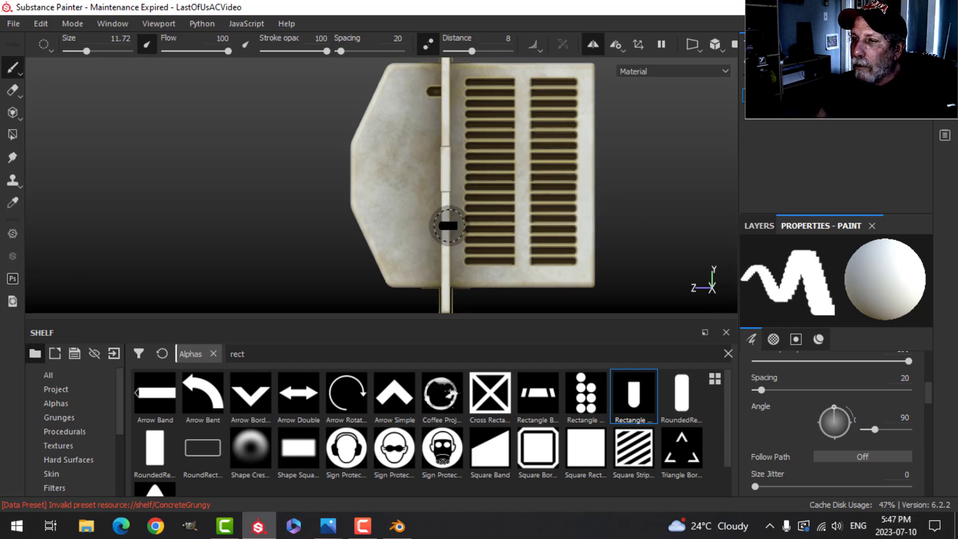
pyautogui.click(439, 257)
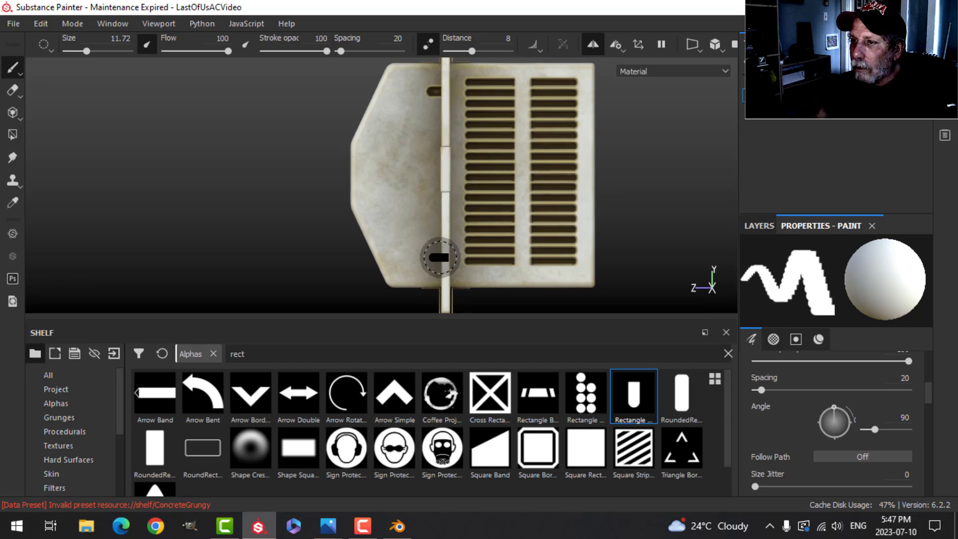
pyautogui.click(515, 260)
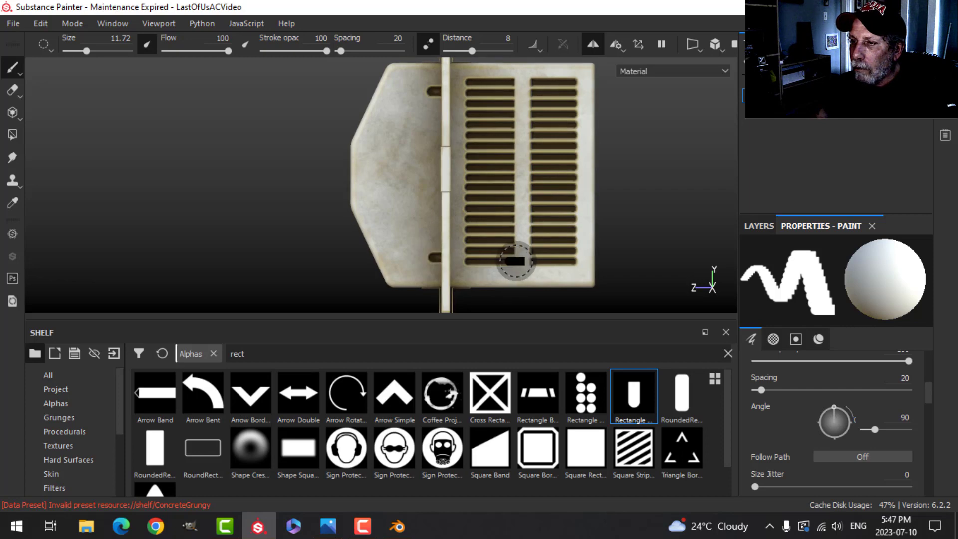
pyautogui.keyDown('alt'); pyautogui.moveTo(515, 261); pyautogui.dragTo(451, 214); pyautogui.keyUp('alt')
# Switch to the eraser with a square shape.
pyautogui.click(17, 93)
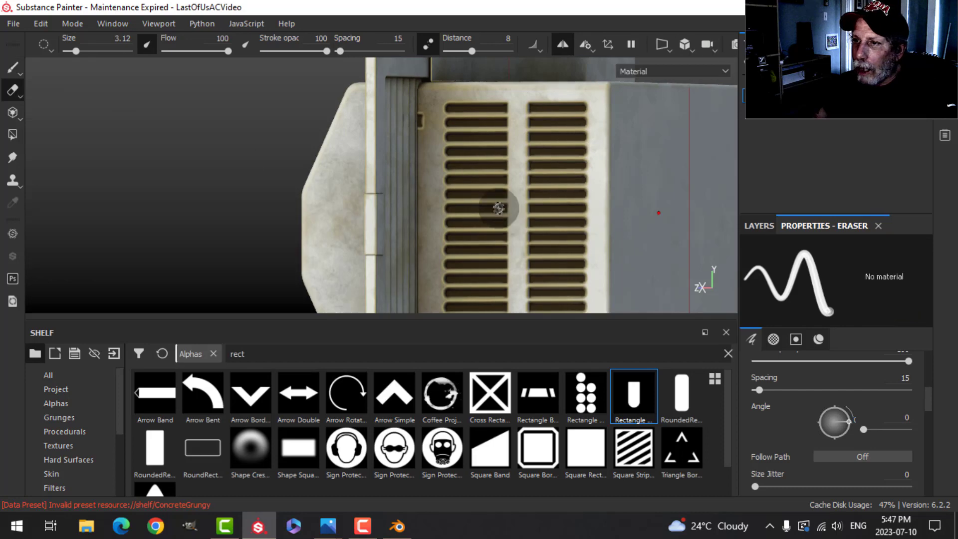
pyautogui.click(574, 457)
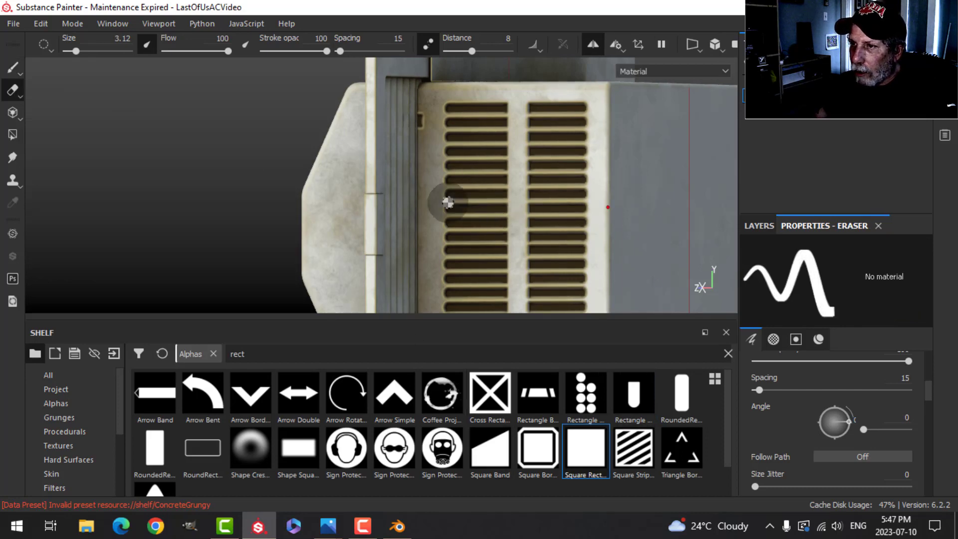
pyautogui.scroll(5, 438, 183)
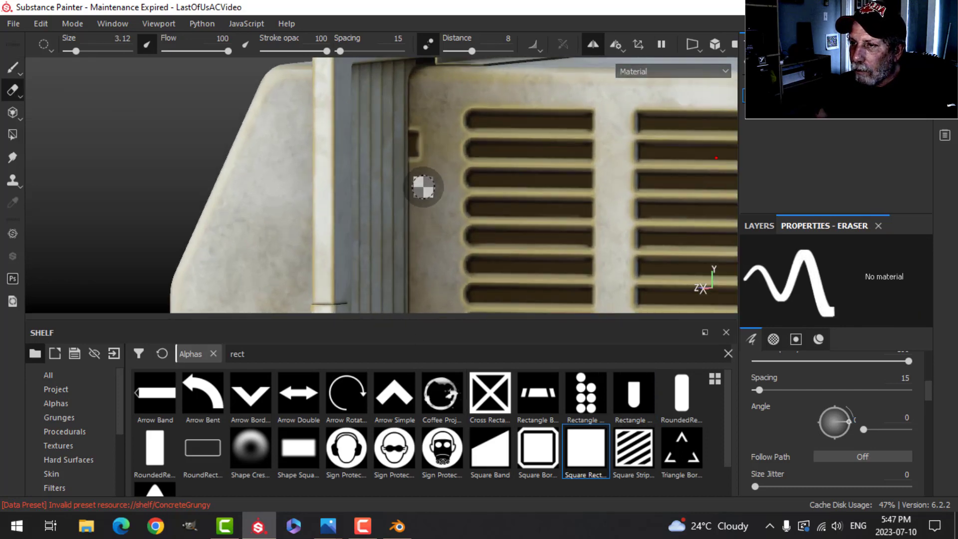
# Orbit around the side vent until the front grille faces the viewer, then zoom out.
pyautogui.keyDown('alt'); pyautogui.moveTo(423, 187); pyautogui.dragTo(430, 164); pyautogui.keyUp('alt')
pyautogui.keyDown('alt'); pyautogui.moveTo(433, 164); pyautogui.dragTo(438, 180, button='middle'); pyautogui.keyUp('alt')
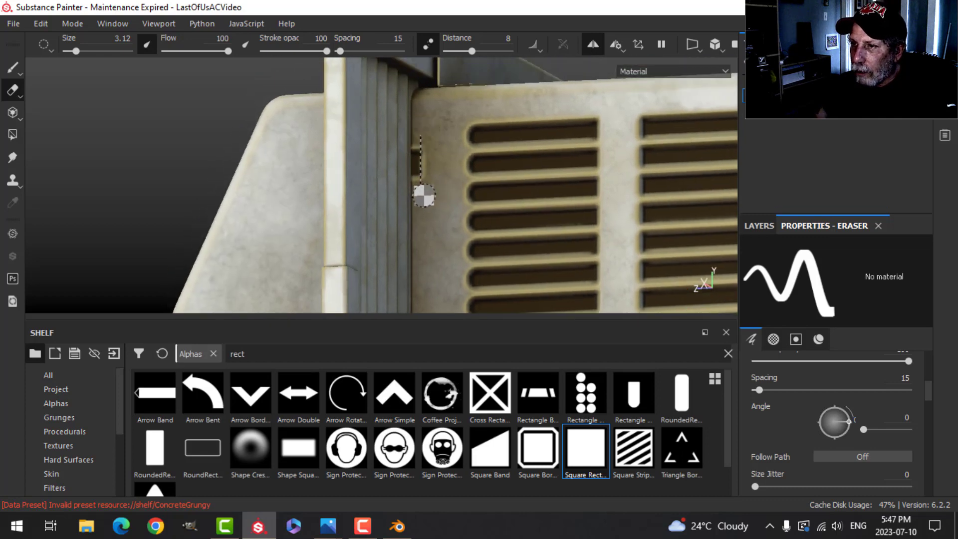
pyautogui.keyDown('alt'); pyautogui.moveTo(376, 250); pyautogui.dragTo(382, 165); pyautogui.keyUp('alt')
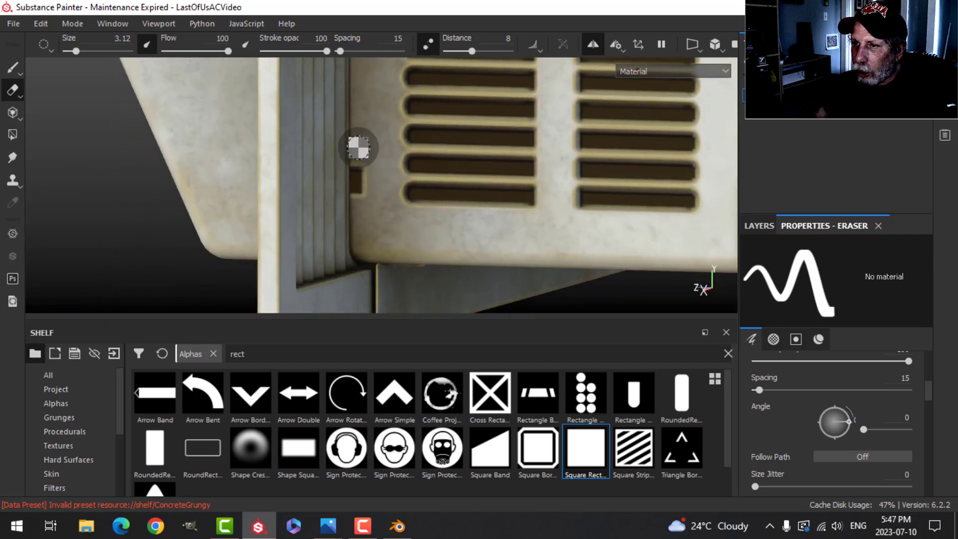
pyautogui.moveTo(338, 212)
pyautogui.keyDown('alt'); pyautogui.mouseDown()
pyautogui.moveTo(366, 203)
pyautogui.moveTo(344, 203)
pyautogui.mouseUp(); pyautogui.keyUp('alt')
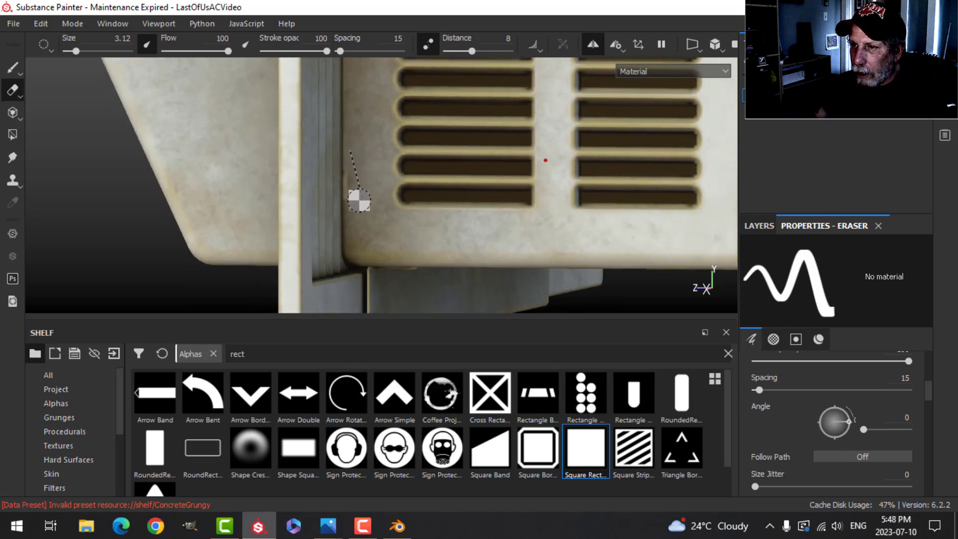
pyautogui.keyDown('alt'); pyautogui.moveTo(395, 210); pyautogui.dragTo(443, 214); pyautogui.keyUp('alt')
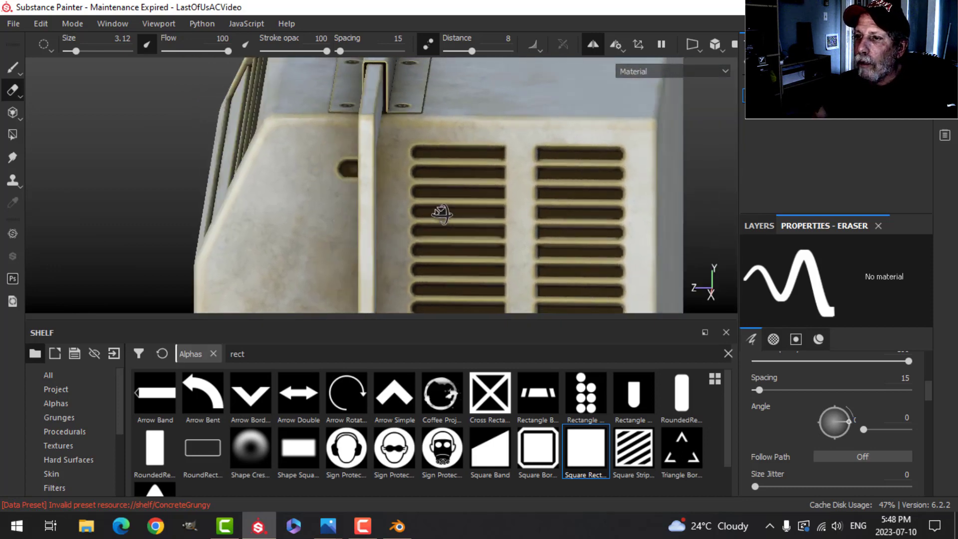
pyautogui.keyDown('alt'); pyautogui.moveTo(385, 244); pyautogui.dragTo(588, 222); pyautogui.keyUp('alt')
pyautogui.scroll(-5, 420, 265)
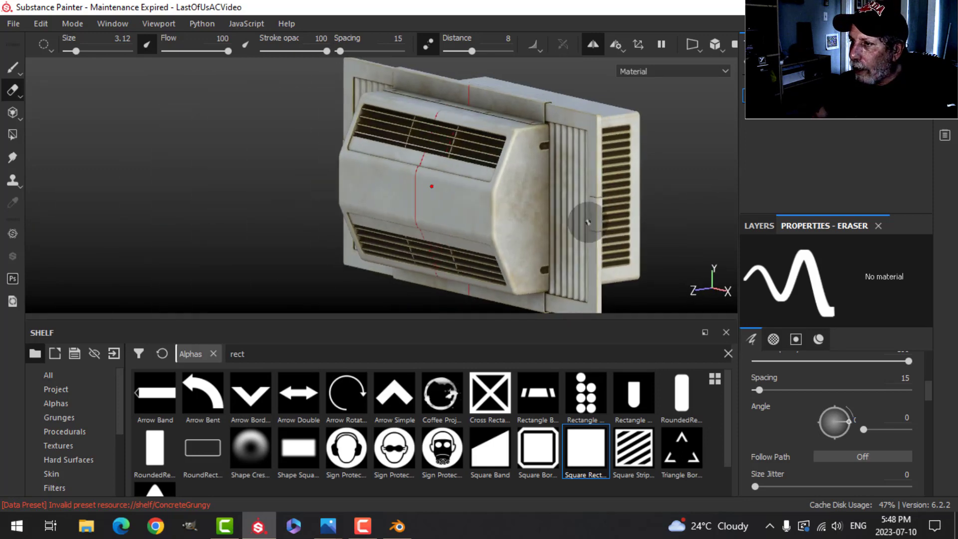
# In the Panel texture set, add a paint layer at the bottom of the stack and rename it Alpha.
pyautogui.click(759, 226)
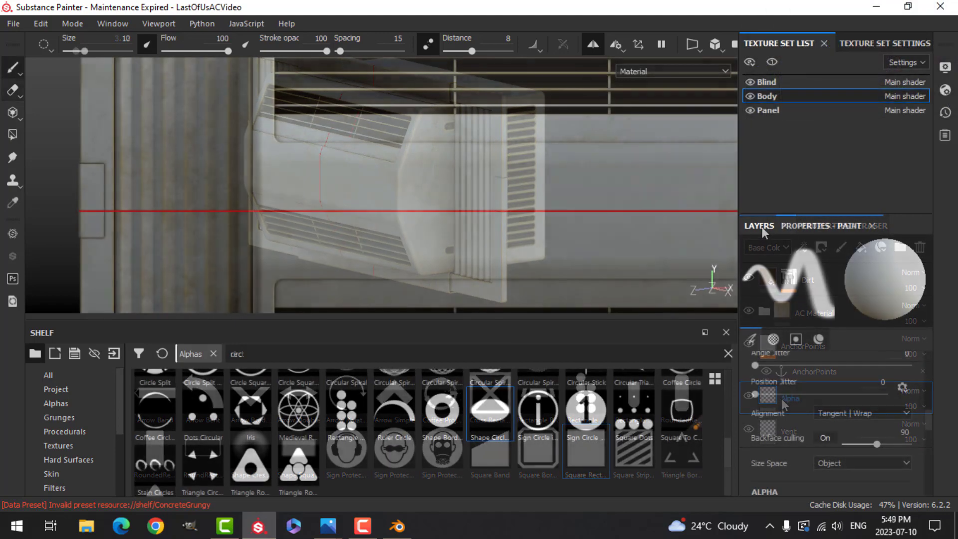
pyautogui.click(762, 227)
pyautogui.click(773, 110)
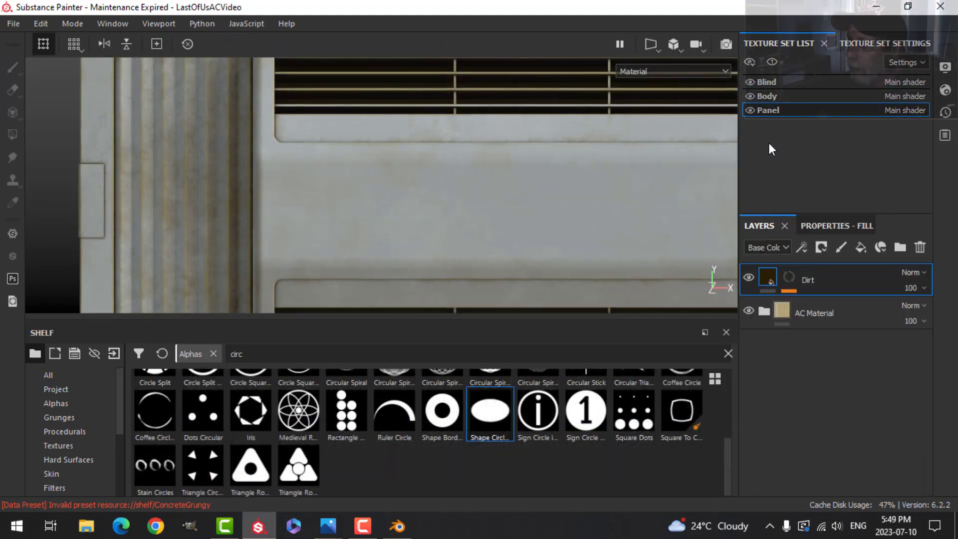
pyautogui.click(842, 247)
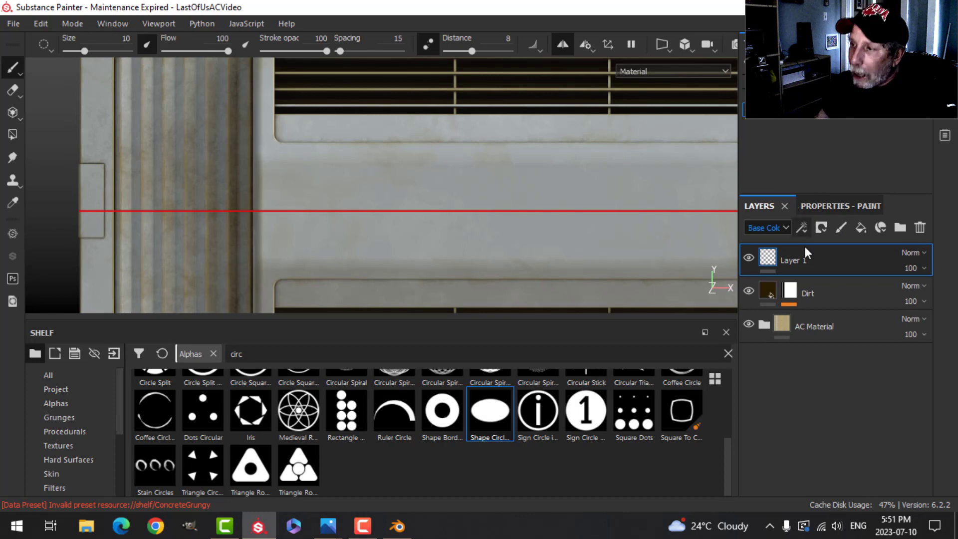
pyautogui.moveTo(804, 247); pyautogui.dragTo(815, 379)
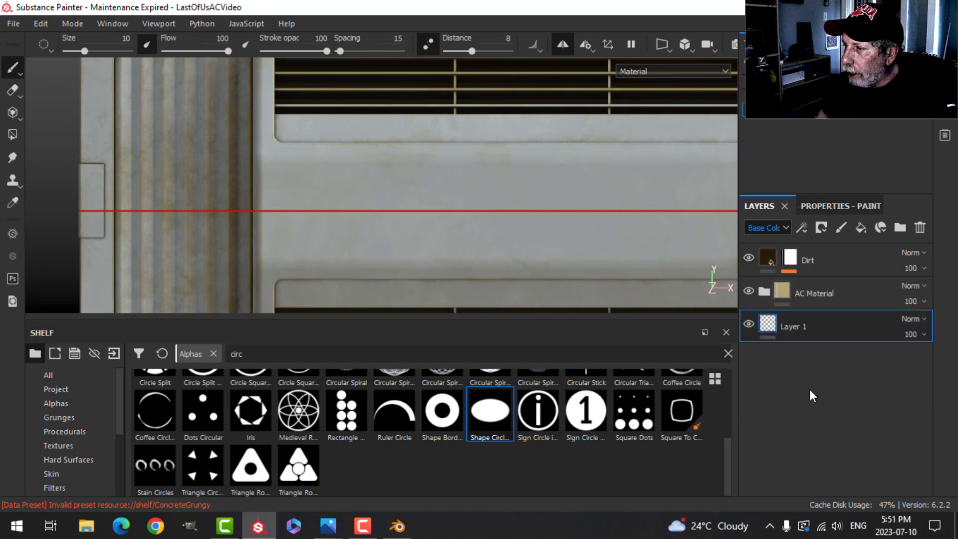
pyautogui.doubleClick(800, 325)
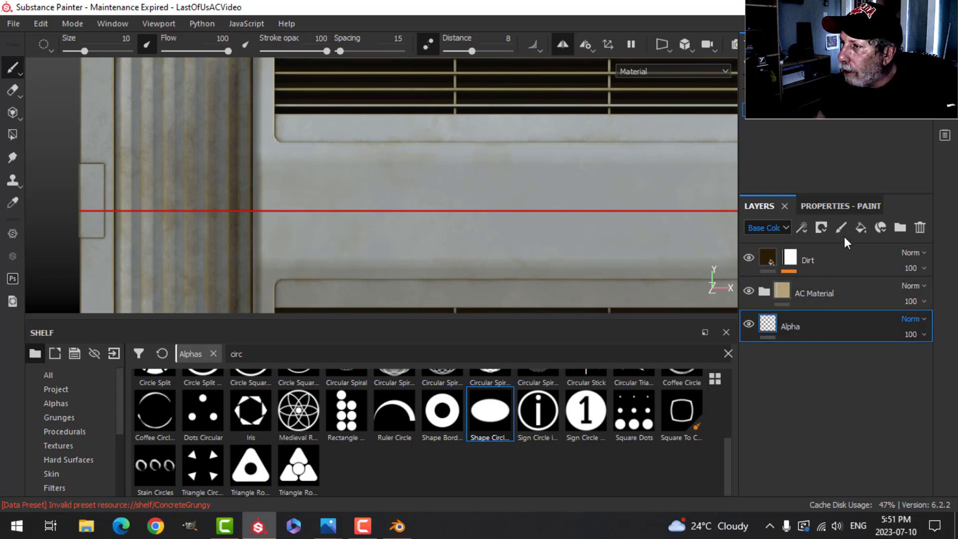
# Add a fill layer above Alpha named AnchorPoints.
pyautogui.click(861, 228)
pyautogui.doubleClick(794, 327)
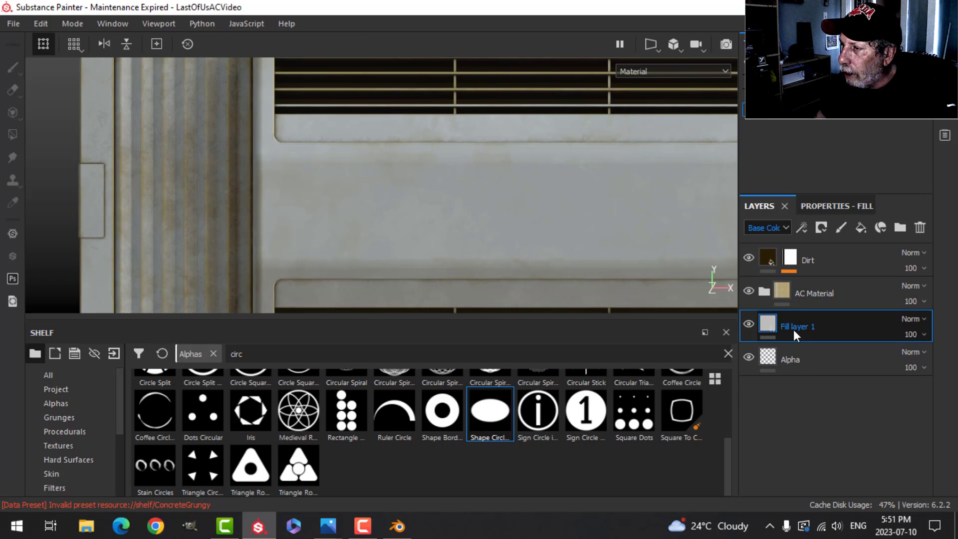
pyautogui.write('AncorPoints')
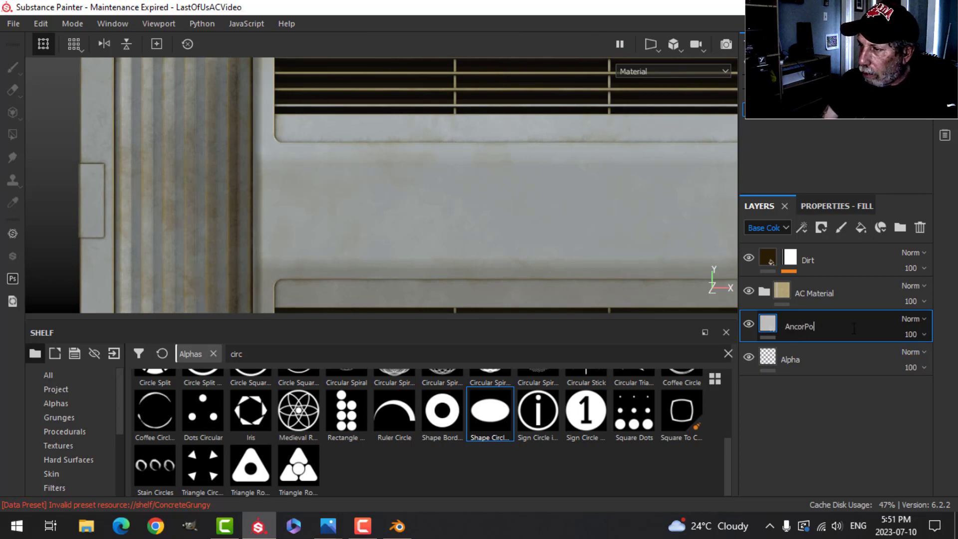
pyautogui.click(800, 328)
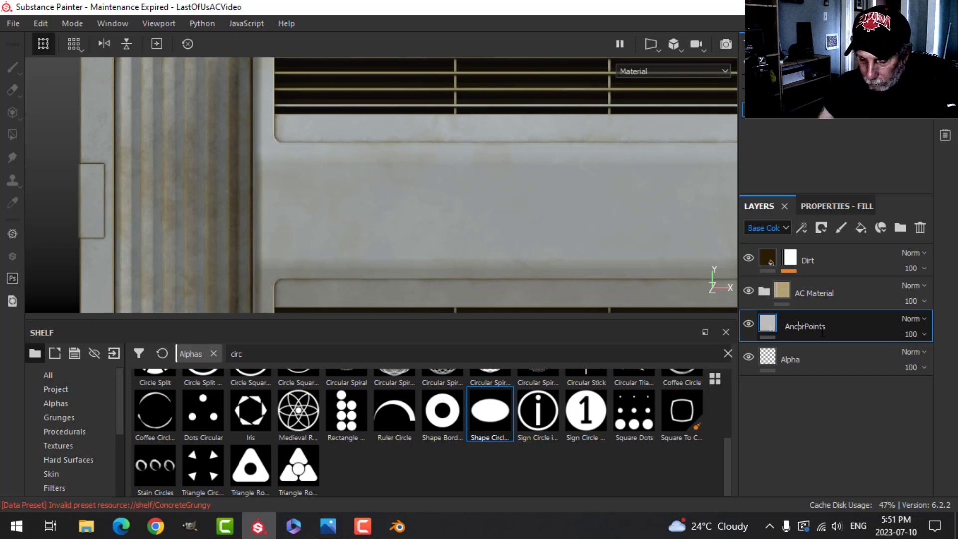
pyautogui.write('ho')
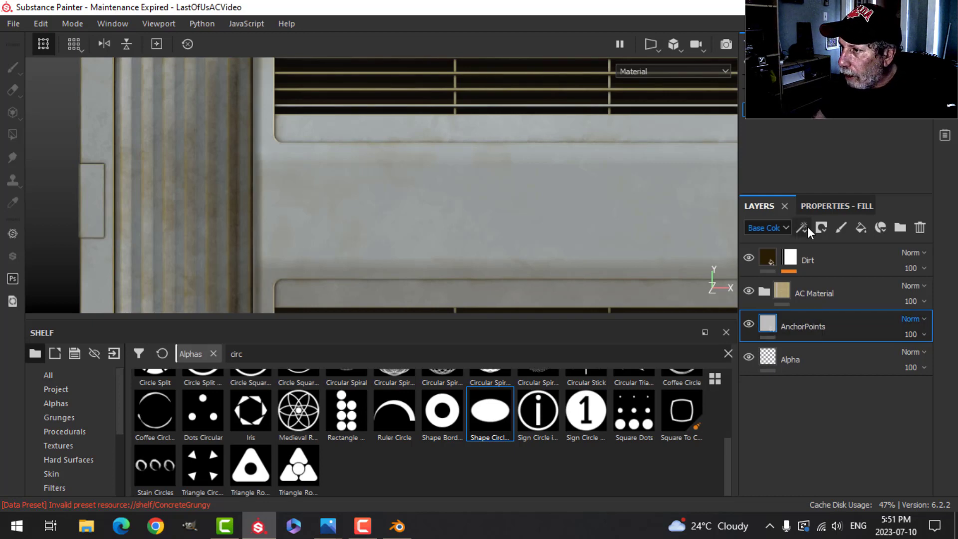
# Add an anchor point to the AnchorPoints layer.
pyautogui.click(803, 227)
pyautogui.click(847, 374)
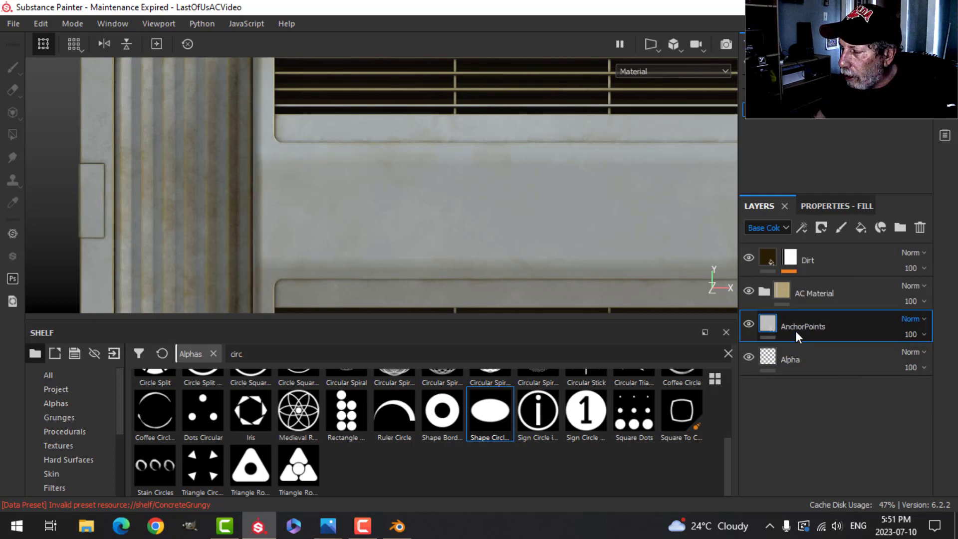
pyautogui.click(802, 232)
pyautogui.click(831, 367)
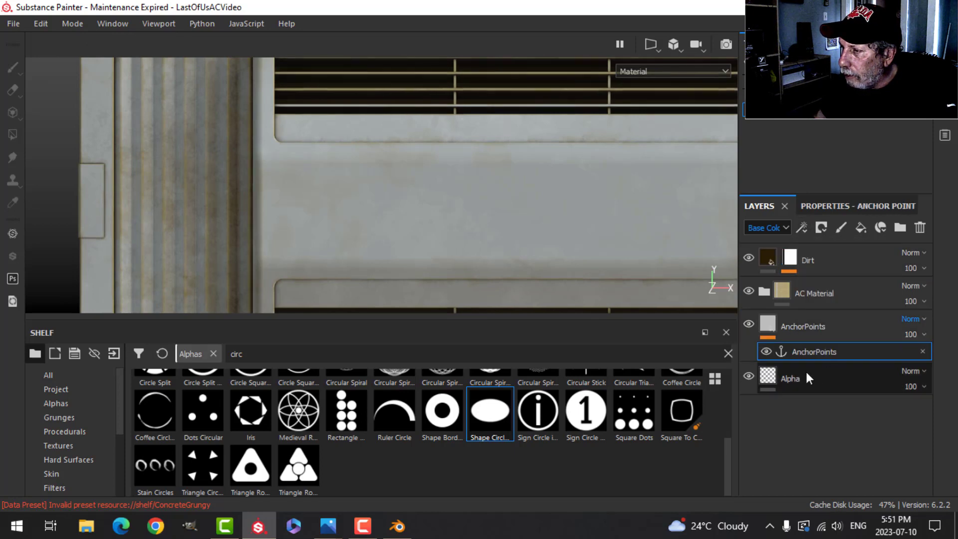
# Set the AnchorPoints layer's Height blend mode to Passthrough, then return the stack to Base Color.
pyautogui.click(770, 327)
pyautogui.click(767, 227)
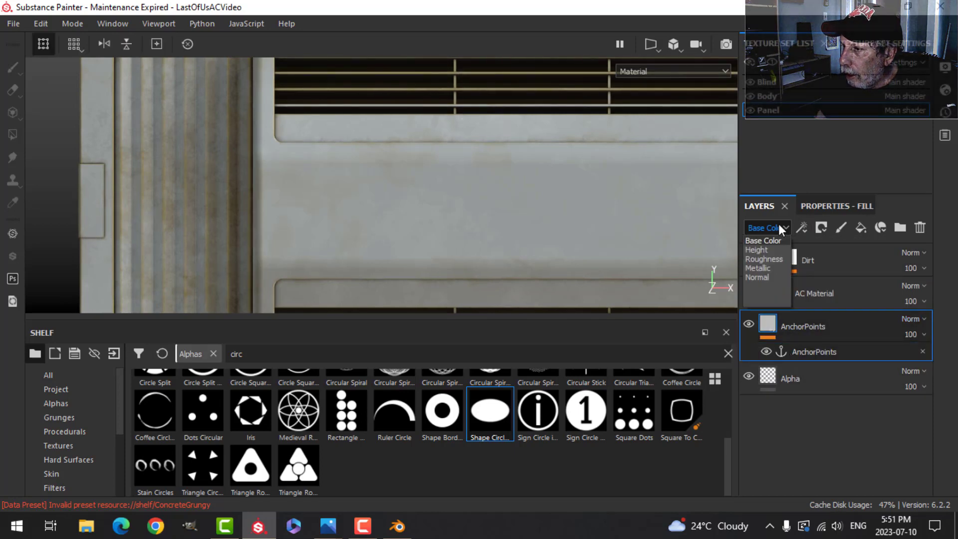
pyautogui.click(765, 248)
pyautogui.click(912, 320)
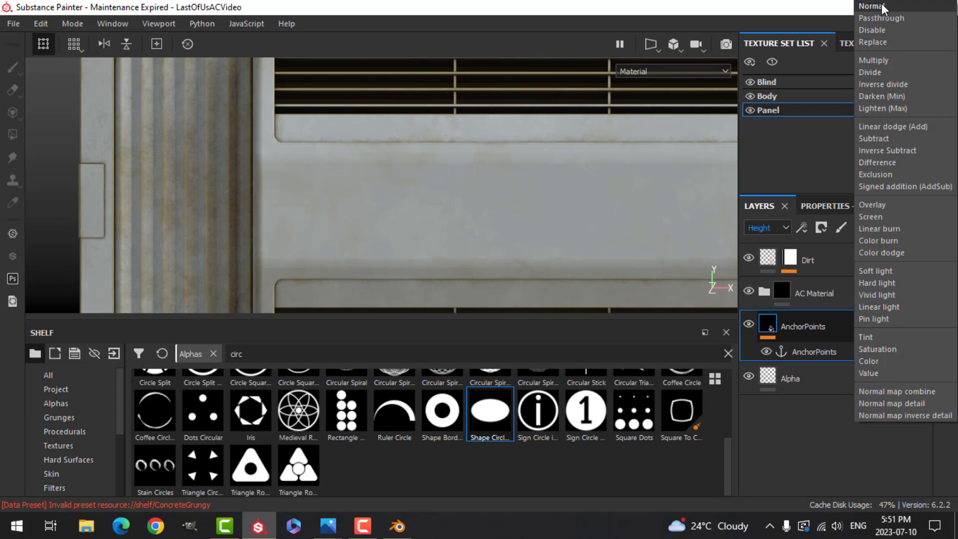
pyautogui.click(887, 19)
pyautogui.click(767, 227)
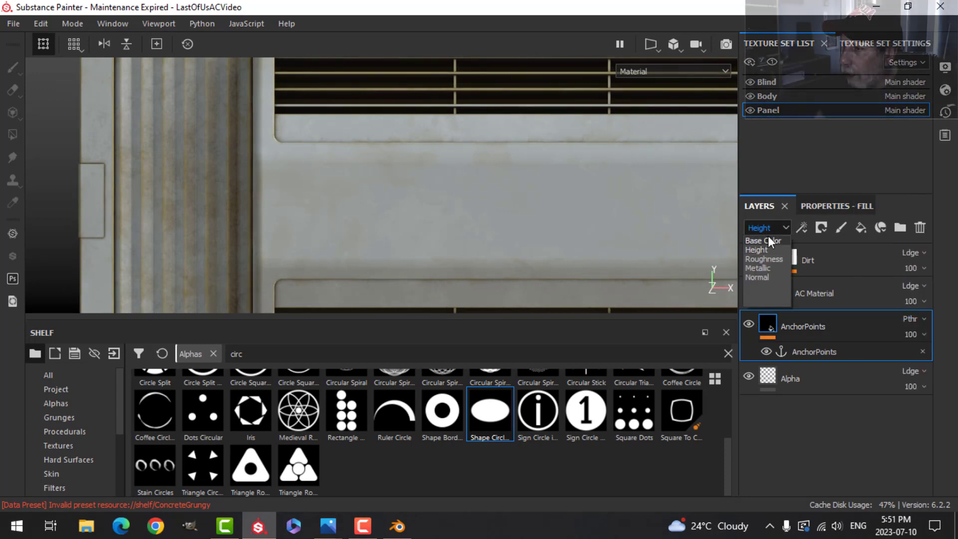
pyautogui.click(768, 236)
# Make the Dirt Edges generator take its Micro Height from the AnchorPoints anchor's Height channel.
pyautogui.click(763, 291)
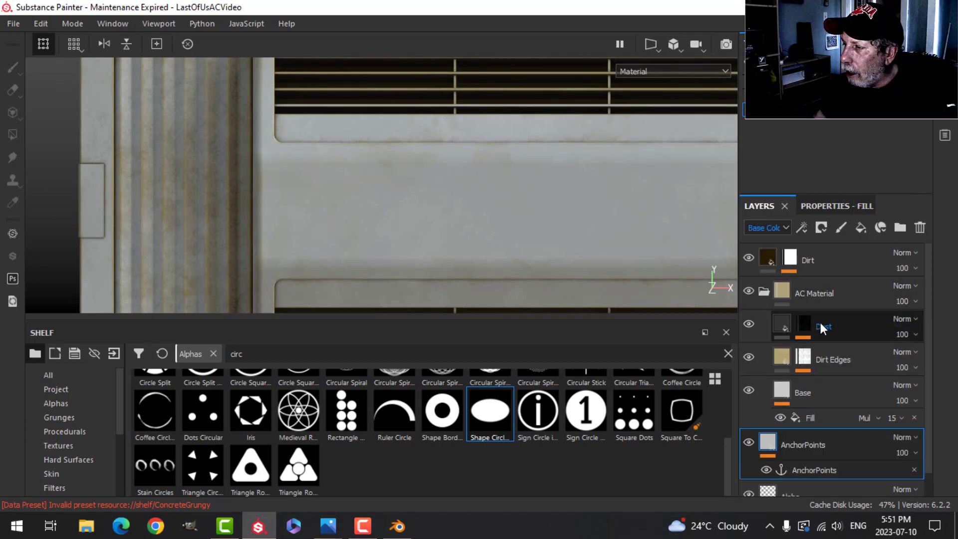
pyautogui.click(804, 361)
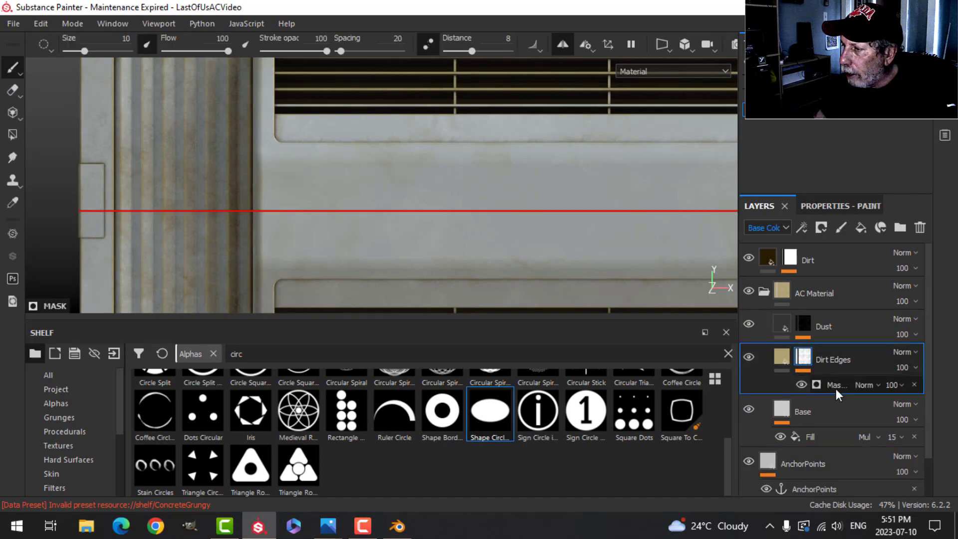
pyautogui.click(836, 387)
pyautogui.click(845, 205)
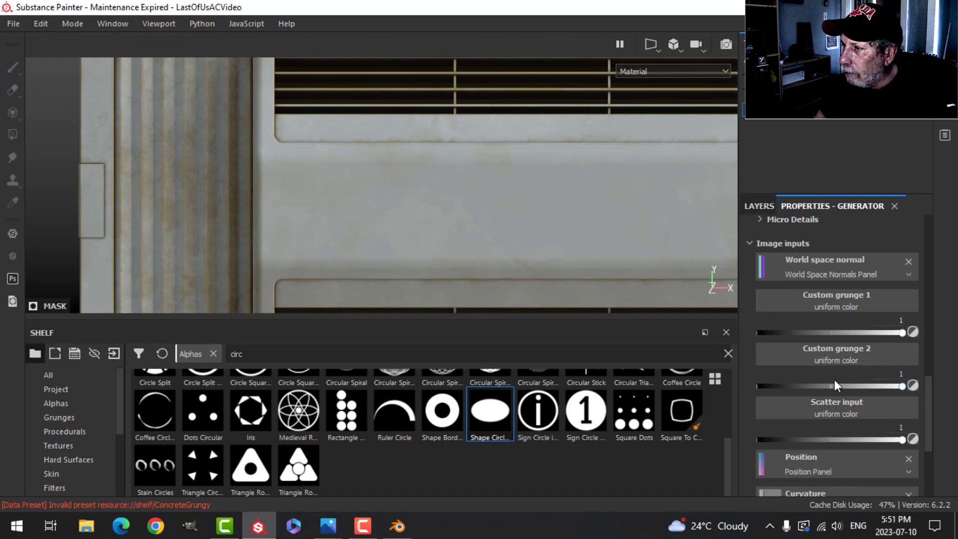
pyautogui.scroll(3, 834, 377)
pyautogui.scroll(-6, 812, 391)
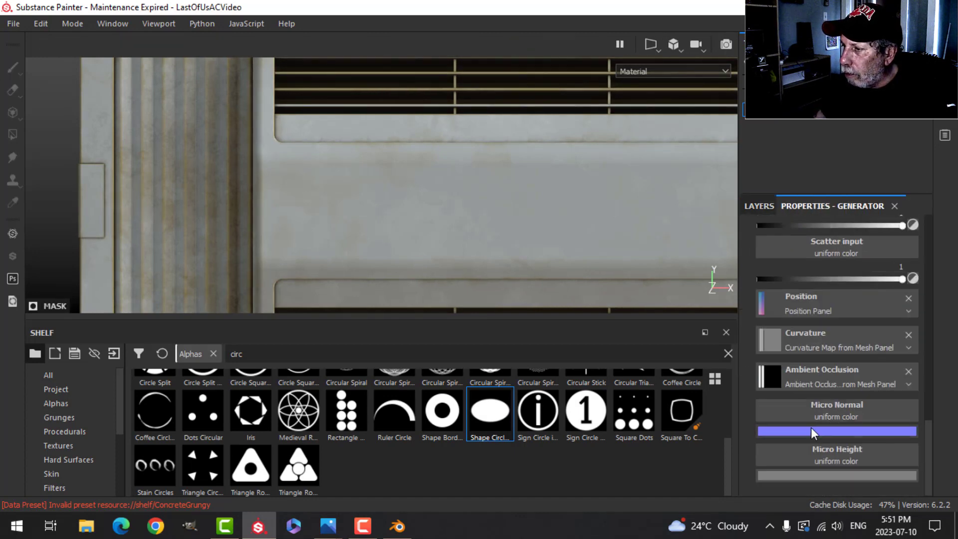
pyautogui.click(828, 456)
pyautogui.click(842, 253)
pyautogui.click(801, 281)
pyautogui.click(878, 485)
pyautogui.click(860, 432)
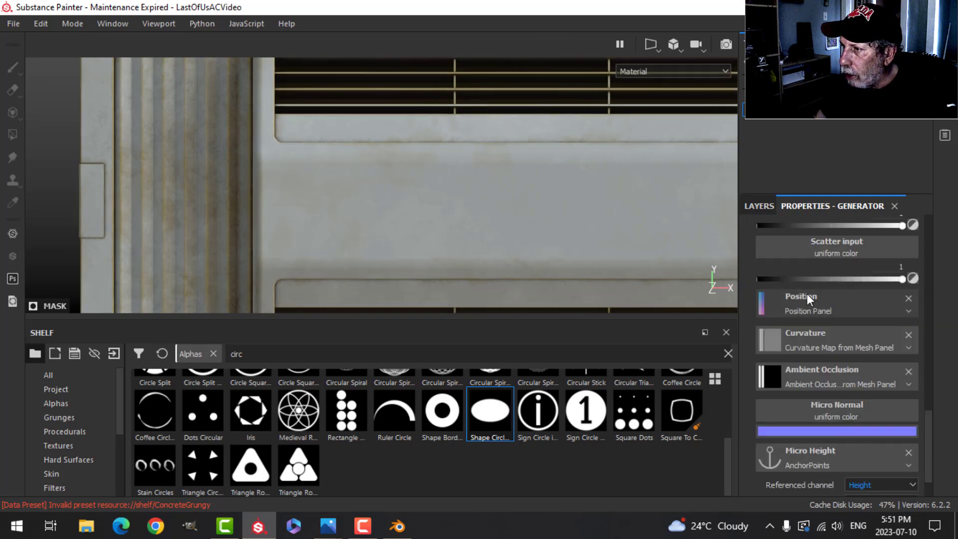
# Make the Dirt generator take its Micro Height from the AnchorPoints anchor's Height channel.
pyautogui.click(761, 206)
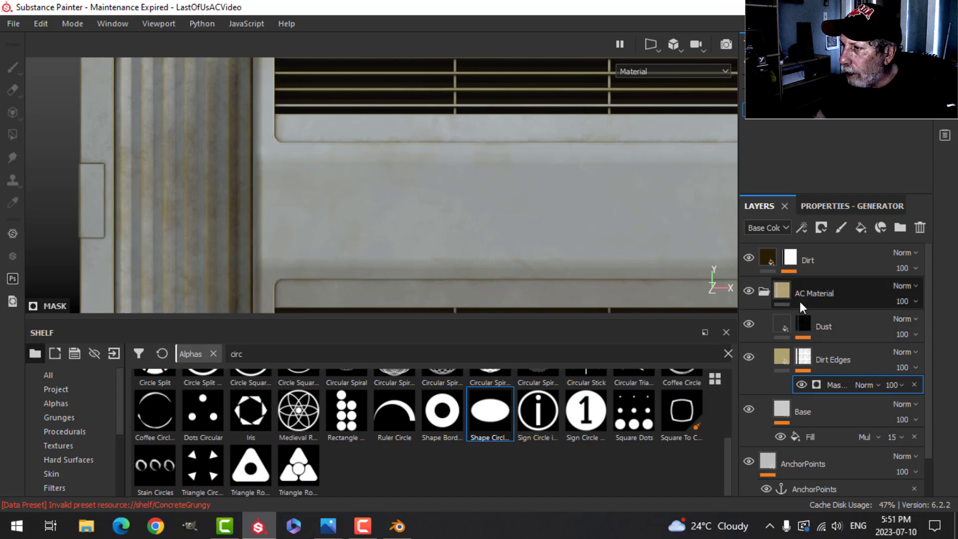
pyautogui.click(789, 258)
pyautogui.click(816, 285)
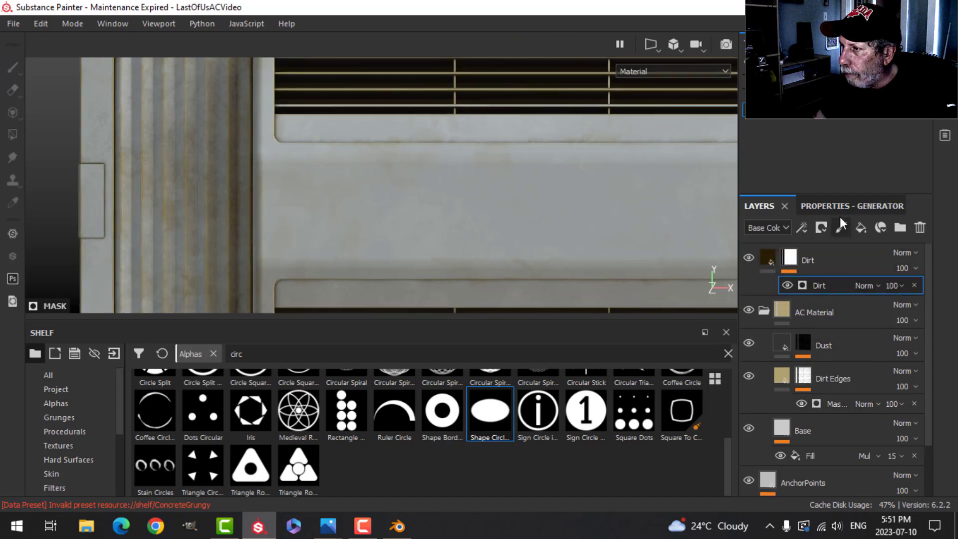
pyautogui.scroll(5, 824, 354)
pyautogui.scroll(-3, 824, 355)
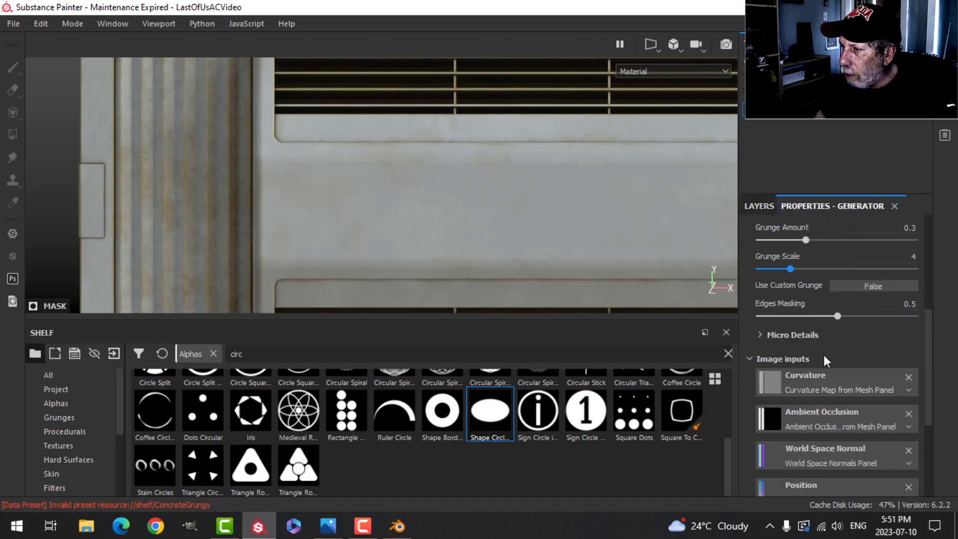
pyautogui.click(761, 335)
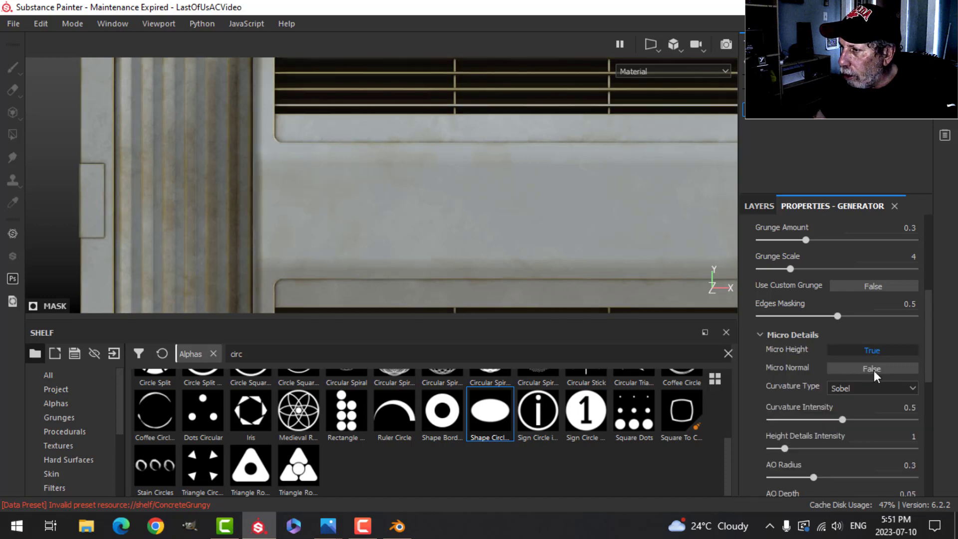
pyautogui.scroll(-5, 836, 432)
pyautogui.click(836, 460)
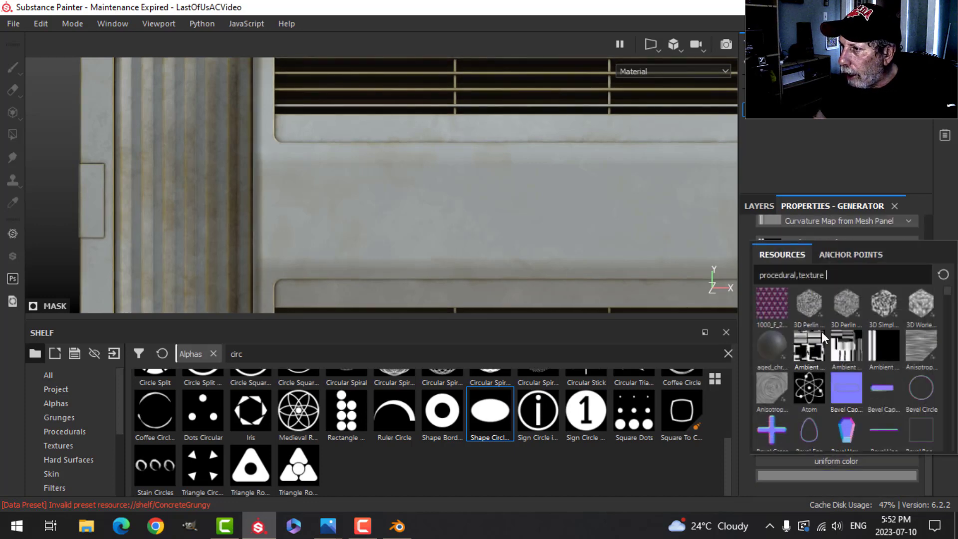
pyautogui.click(839, 254)
pyautogui.click(811, 276)
pyautogui.click(863, 483)
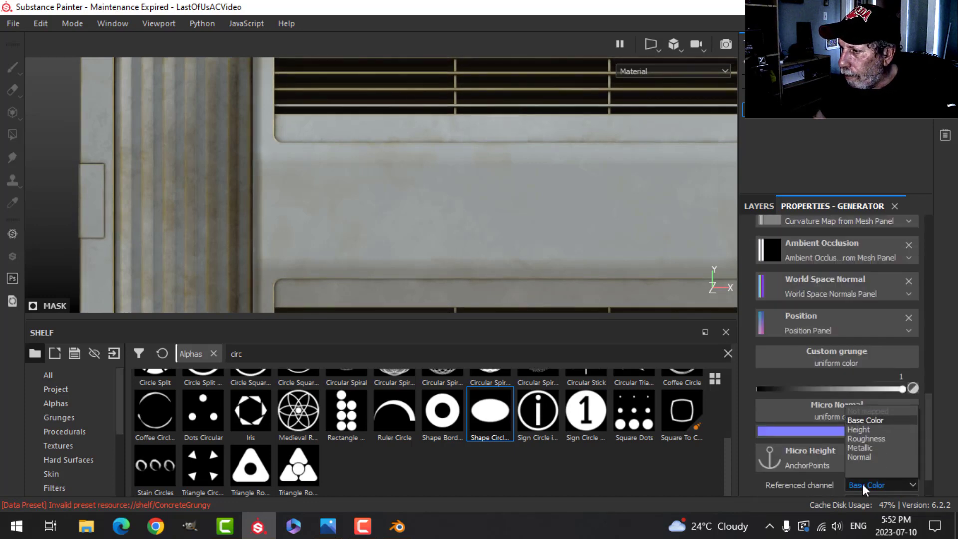
pyautogui.click(862, 433)
# Select the Alpha paint layer in the layer stack.
pyautogui.click(763, 207)
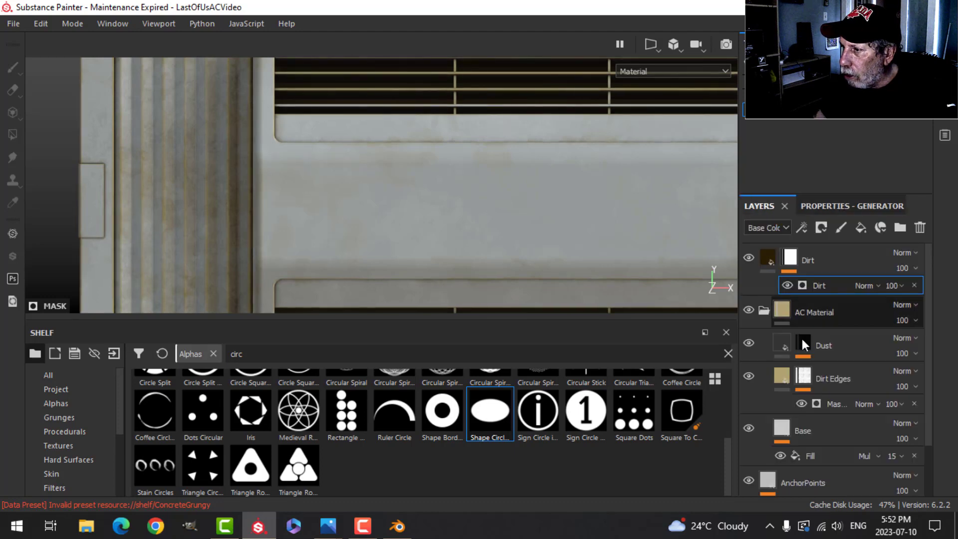
pyautogui.scroll(-3, 806, 480)
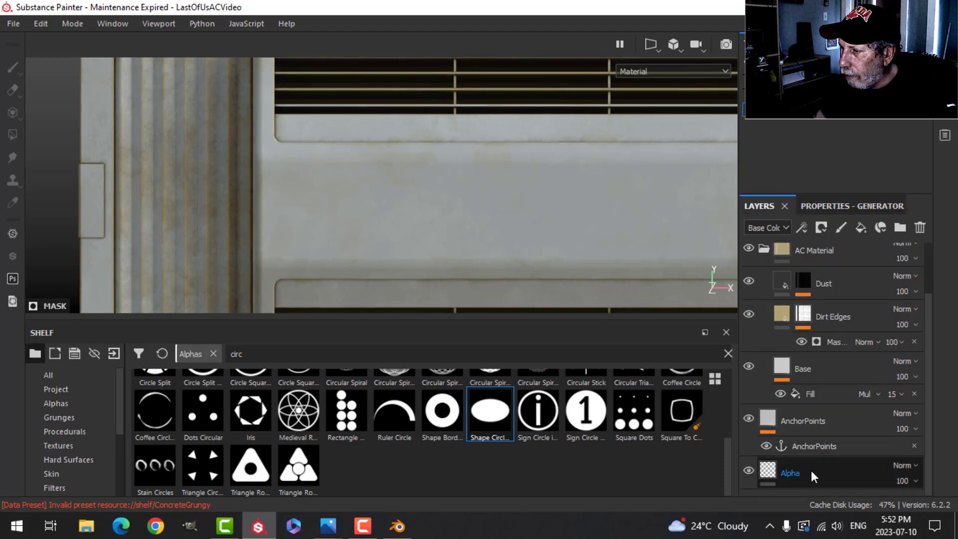
pyautogui.click(810, 472)
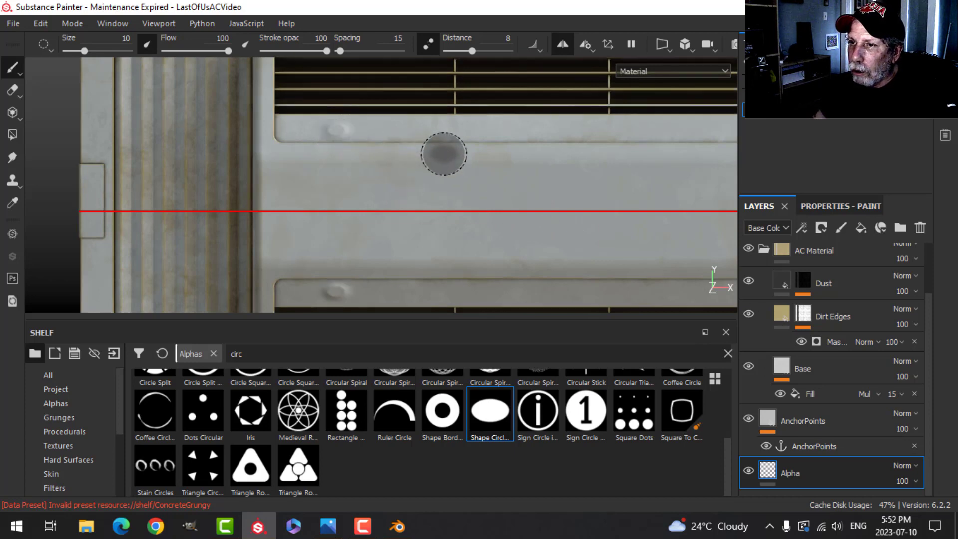
# Raise the paint brush hardness to 1 and its height value to 0.4976.
pyautogui.click(823, 207)
pyautogui.scroll(-3, 858, 422)
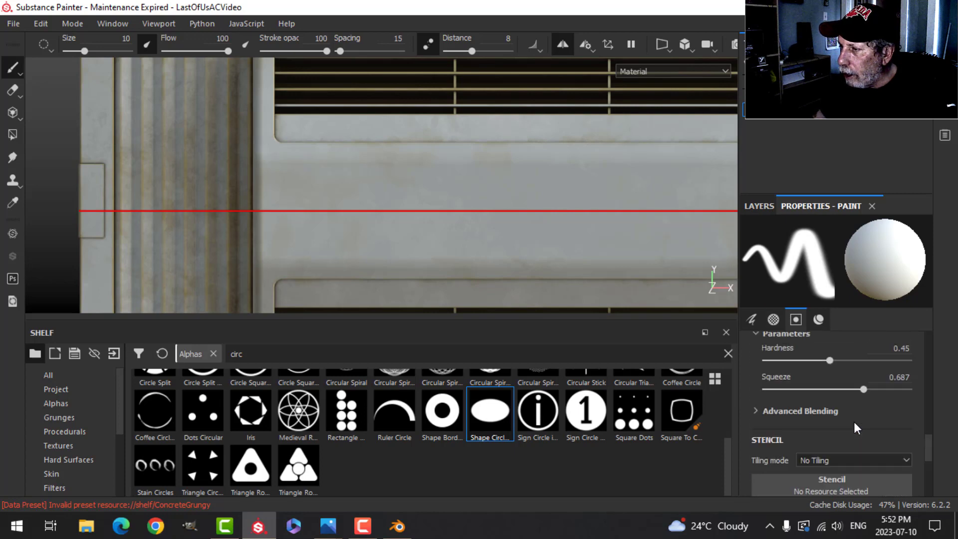
pyautogui.moveTo(829, 361); pyautogui.dragTo(859, 360)
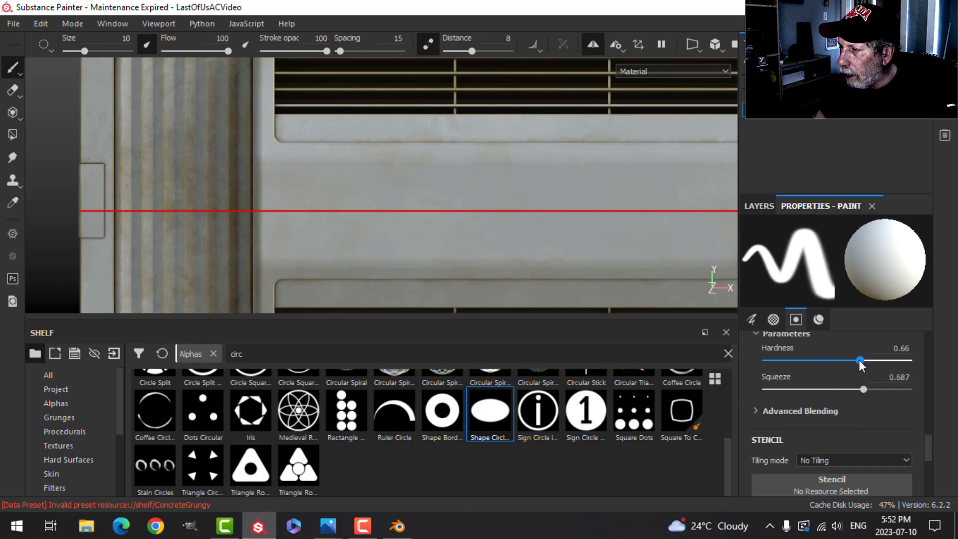
pyautogui.scroll(2, 338, 141)
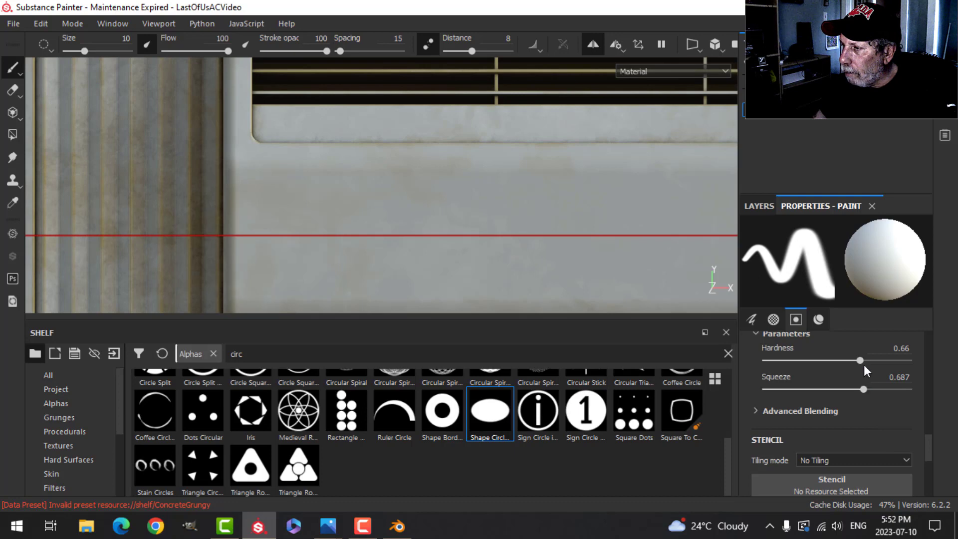
pyautogui.moveTo(861, 361); pyautogui.dragTo(903, 362)
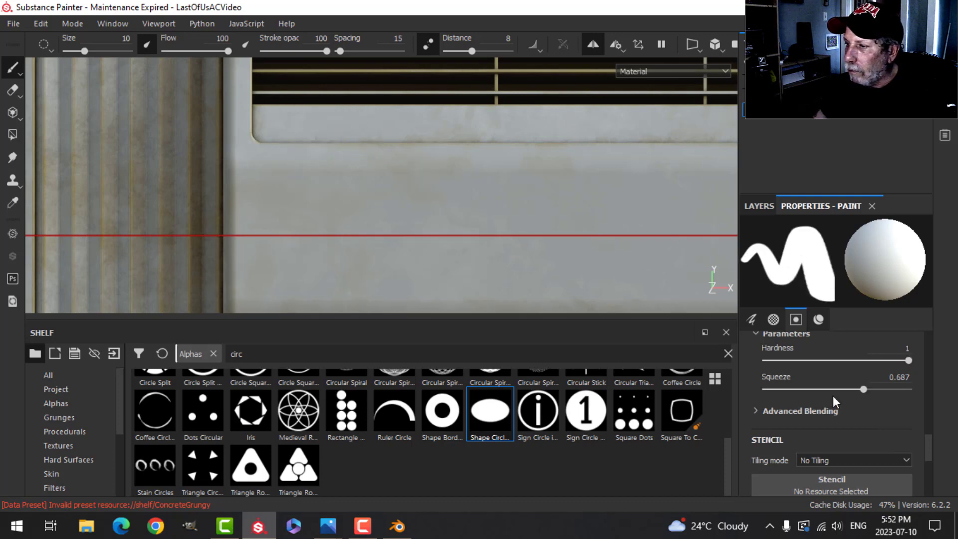
pyautogui.scroll(-5, 831, 409)
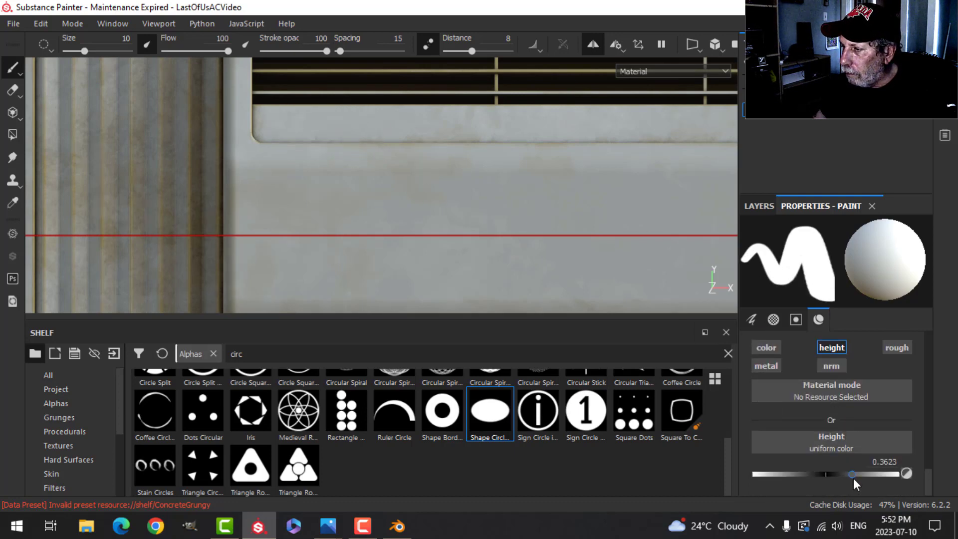
pyautogui.moveTo(852, 475); pyautogui.dragTo(862, 475)
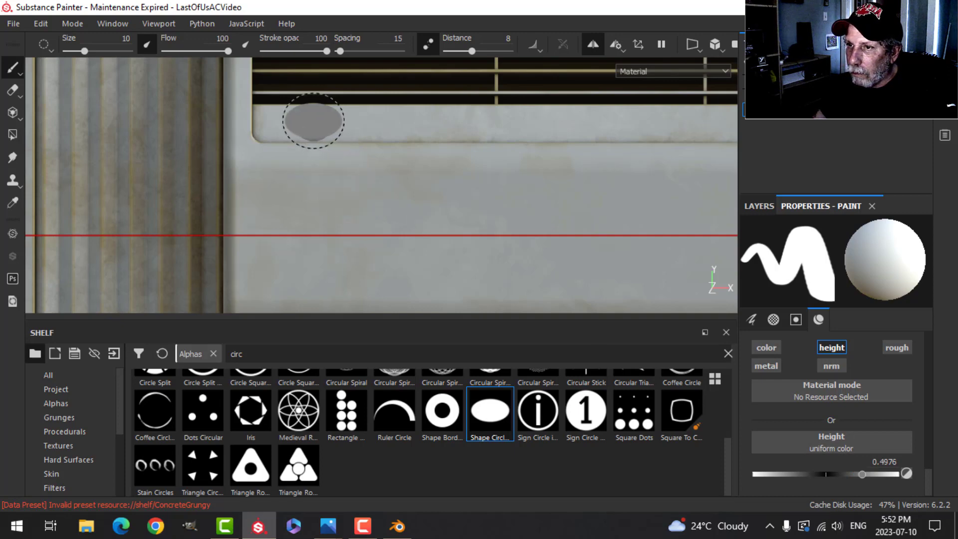
# Shrink the brush to size 6.47, undoing the two test stamps on the panel.
pyautogui.press('[')
pyautogui.press('[')
pyautogui.press('[')
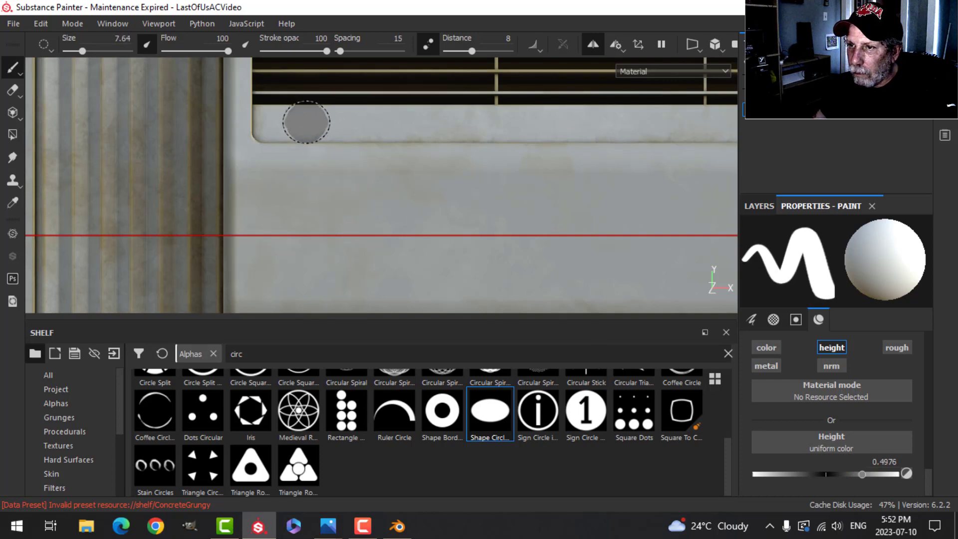
pyautogui.click(307, 122)
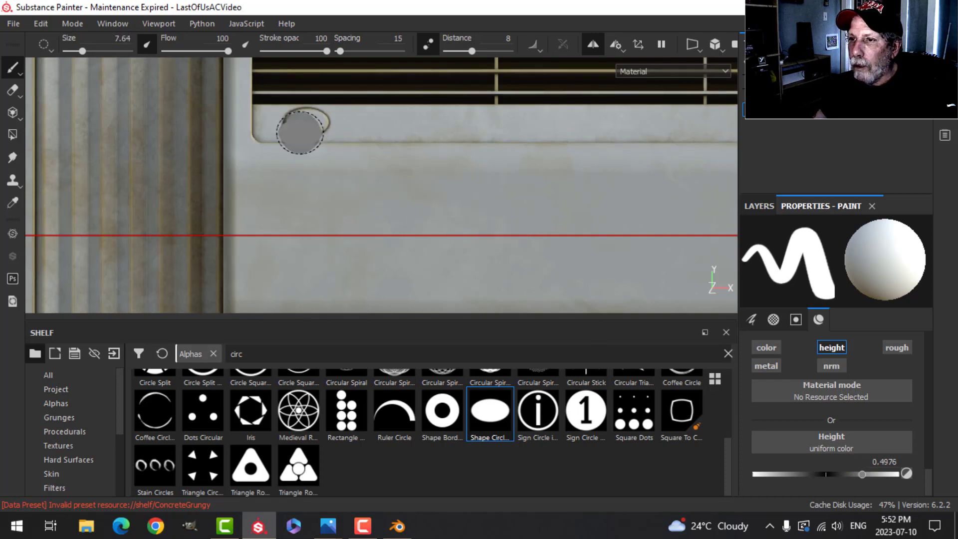
pyautogui.hotkey('ctrl', 'z')
pyautogui.press('[')
pyautogui.press('[')
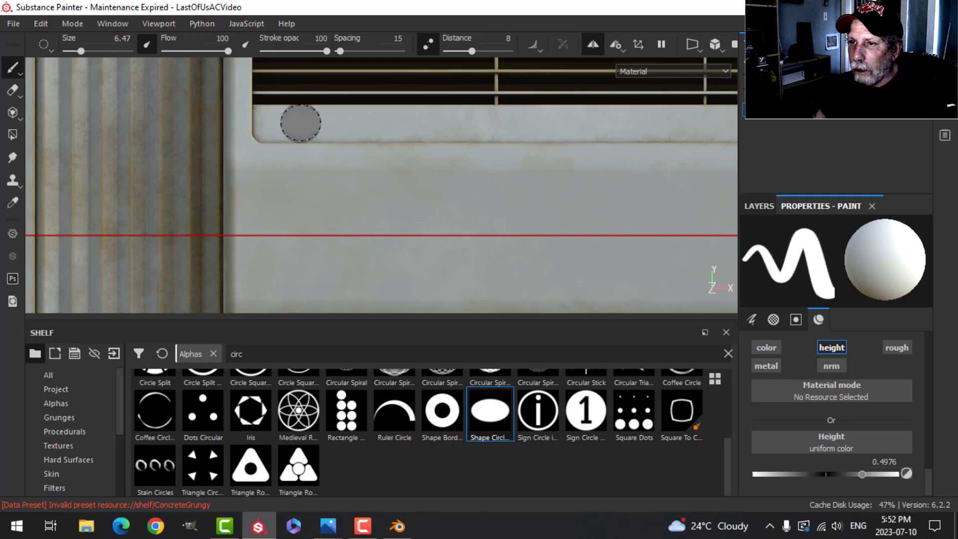
pyautogui.click(300, 123)
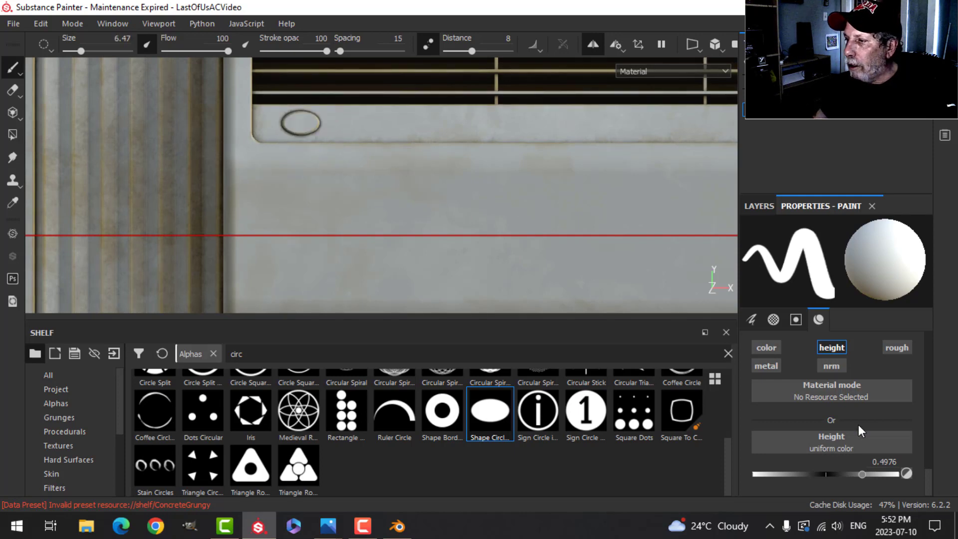
pyautogui.hotkey('ctrl', 'z')
pyautogui.scroll(8, 843, 437)
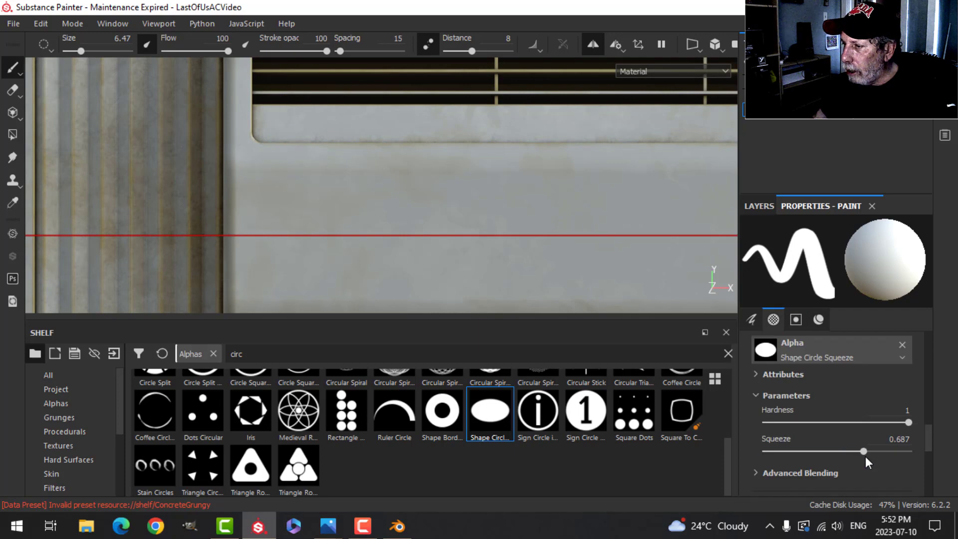
# Set Squeeze to 0.756 and stamp two oval buttons side by side below the vent.
pyautogui.moveTo(863, 451); pyautogui.dragTo(873, 451)
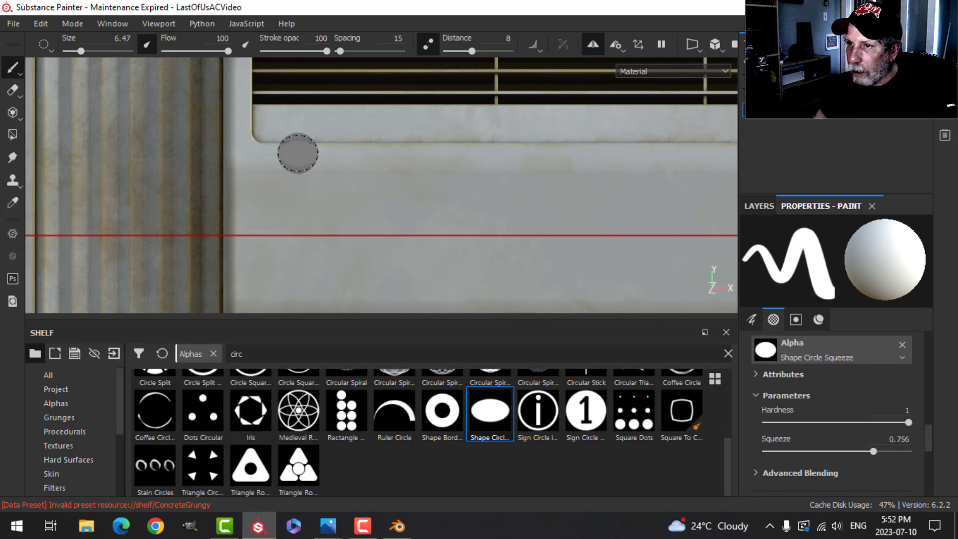
pyautogui.click(294, 124)
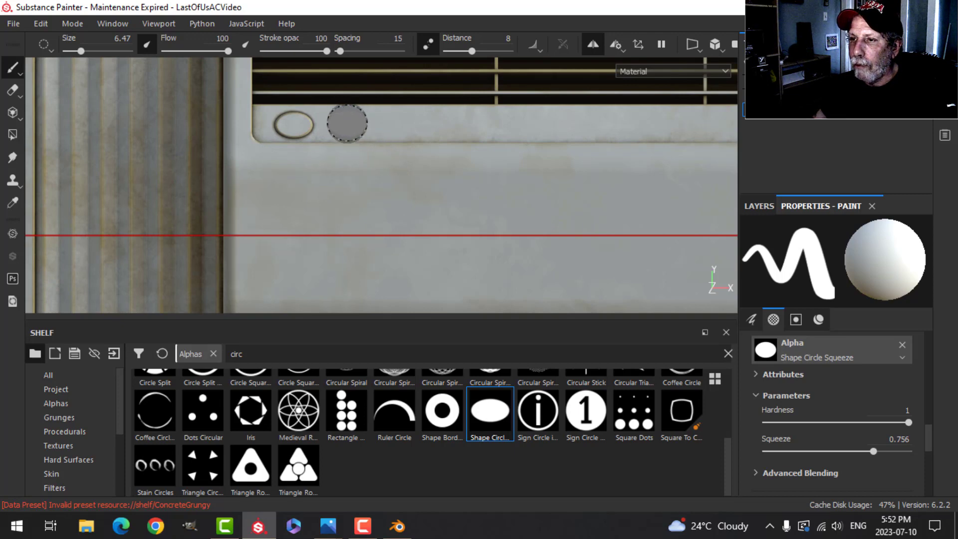
pyautogui.click(348, 124)
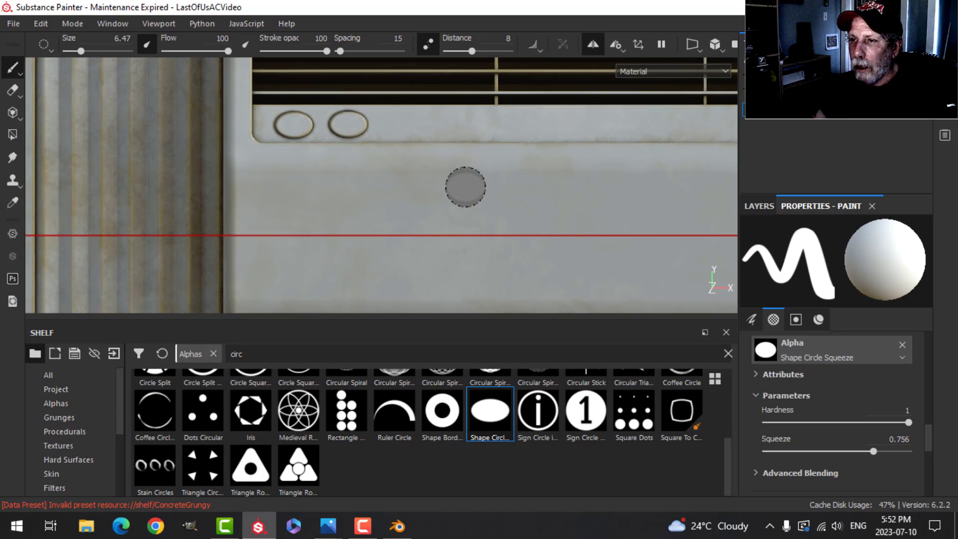
pyautogui.scroll(-5, 432, 212)
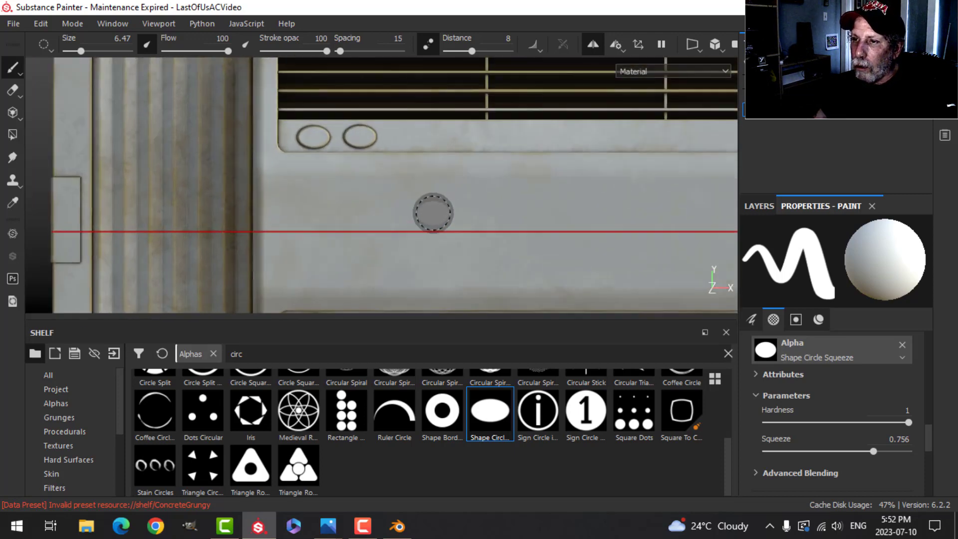
pyautogui.scroll(3, 400, 181)
pyautogui.hotkey('ctrl', 'z')
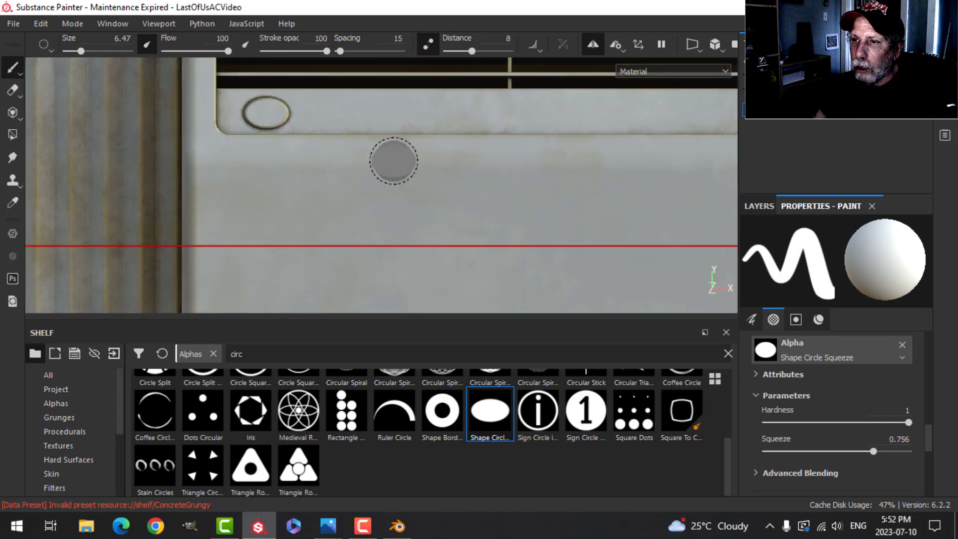
pyautogui.moveTo(396, 160); pyautogui.dragTo(399, 184, button='middle')
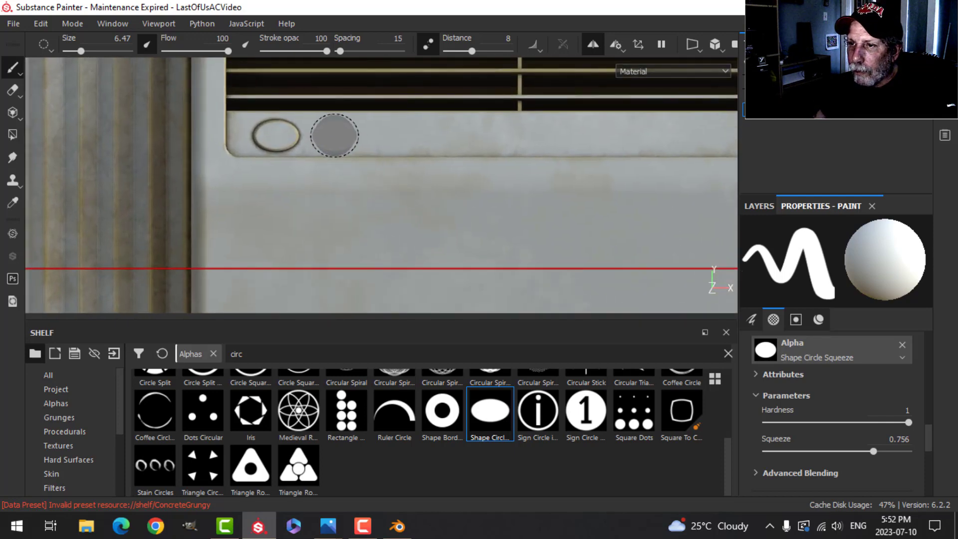
pyautogui.click(335, 135)
# Orbit to check the buttons and frame the unit straight from the front.
pyautogui.scroll(-5, 455, 192)
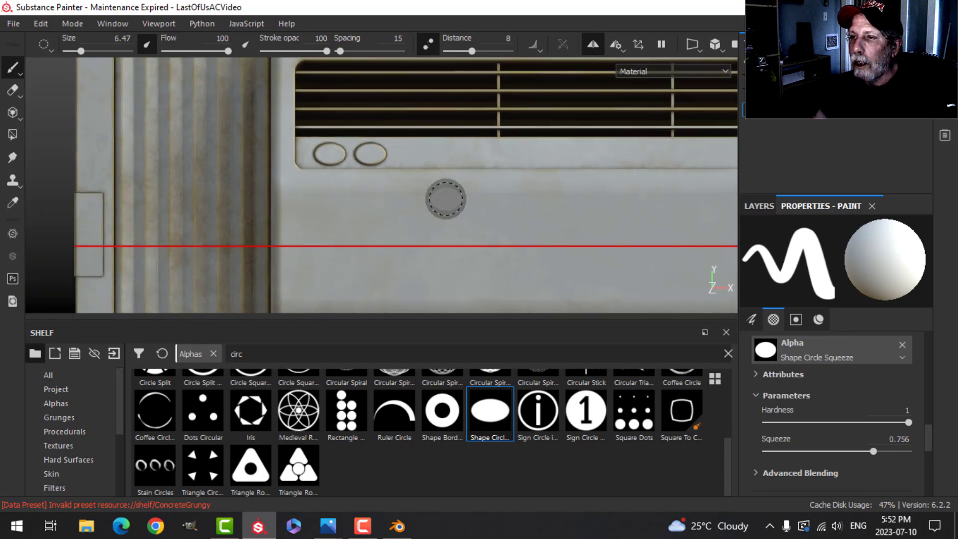
pyautogui.keyDown('alt'); pyautogui.moveTo(436, 214); pyautogui.dragTo(358, 230); pyautogui.keyUp('alt')
pyautogui.scroll(-3, 446, 208)
pyautogui.keyDown('alt'); pyautogui.moveTo(429, 215); pyautogui.dragTo(513, 220, button='middle'); pyautogui.keyUp('alt')
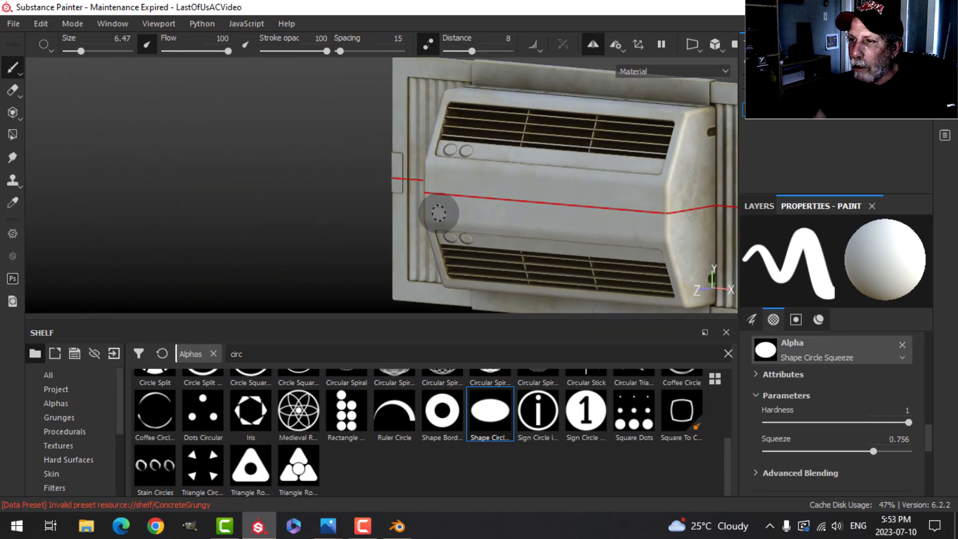
pyautogui.keyDown('alt'); pyautogui.keyDown('shift'); pyautogui.moveTo(438, 212); pyautogui.dragTo(519, 218); pyautogui.keyUp('shift'); pyautogui.keyUp('alt')
pyautogui.keyDown('alt'); pyautogui.moveTo(564, 187); pyautogui.dragTo(438, 176, button='middle'); pyautogui.keyUp('alt')
pyautogui.scroll(2, 432, 195)
pyautogui.scroll(5, 521, 389)
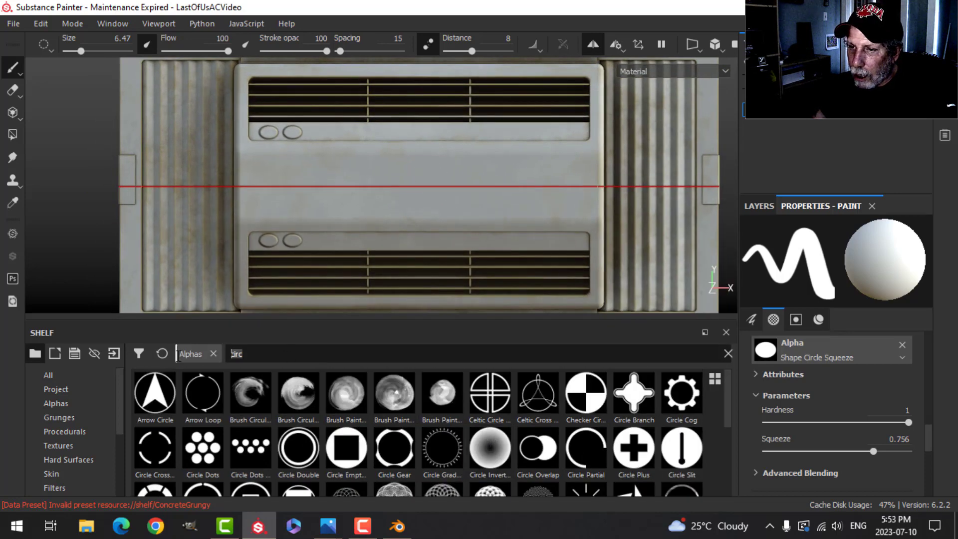
# Switch to the Square Rectangle alpha, shrink the brush, and stamp a rectangular button.
pyautogui.write('sq')
pyautogui.click(482, 462)
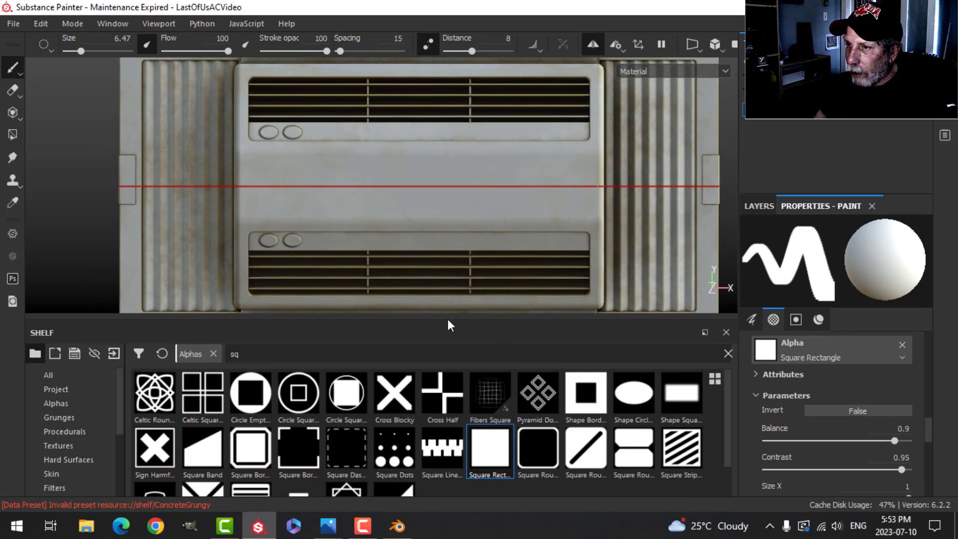
pyautogui.scroll(4, 416, 168)
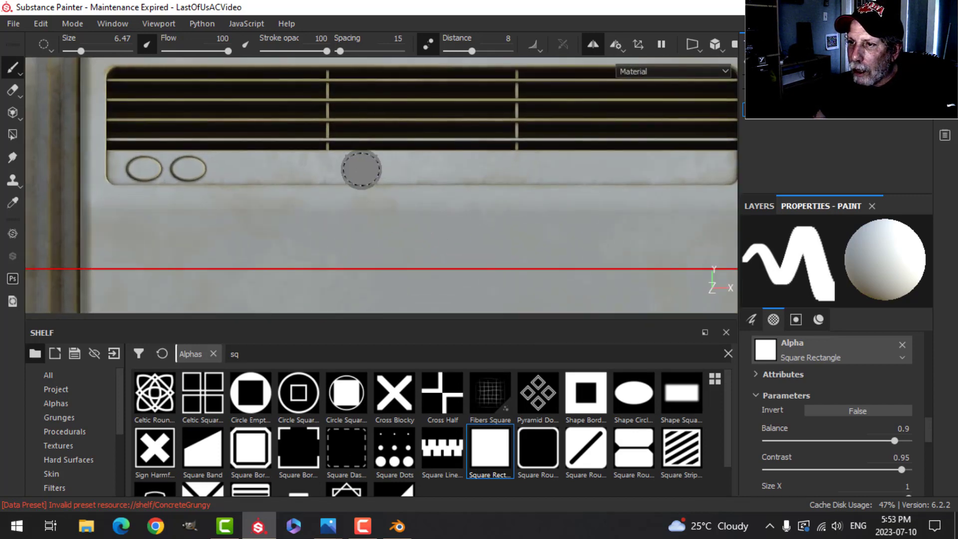
pyautogui.press('[')
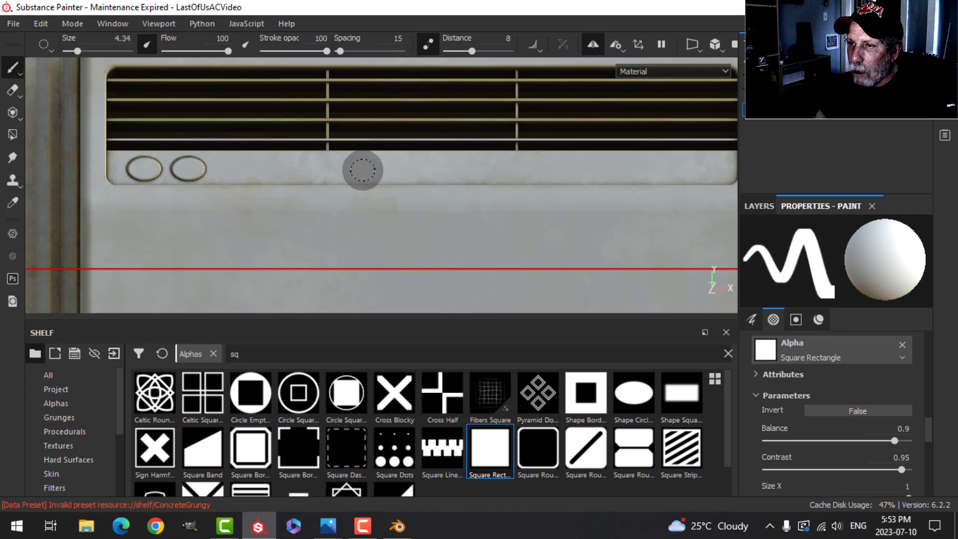
pyautogui.click(361, 169)
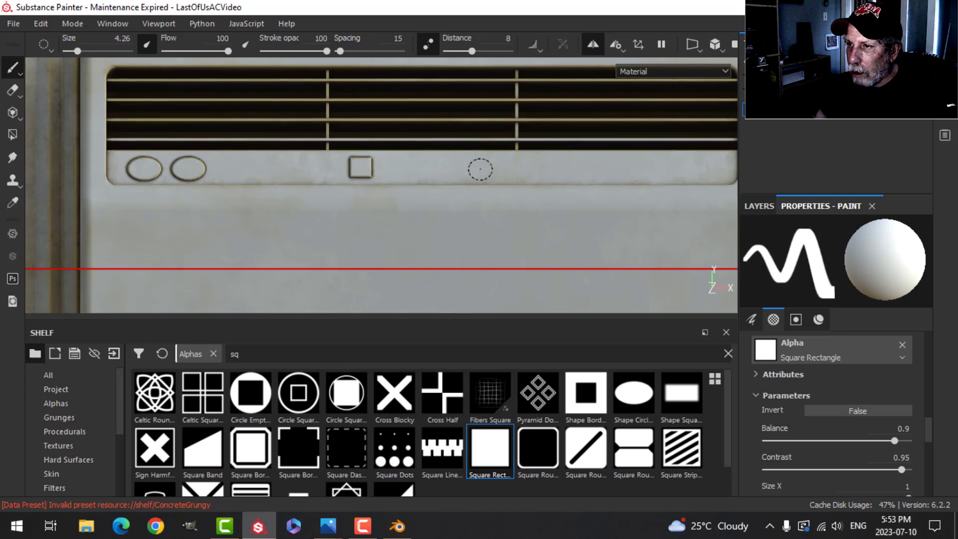
pyautogui.keyDown('shift'); pyautogui.click(480, 169); pyautogui.keyUp('shift')
# Retry the rectangular button stroke, undoing the earlier attempts and using a Shift straight line.
pyautogui.hotkey('ctrl', 'z')
pyautogui.hotkey('ctrl', 'z')
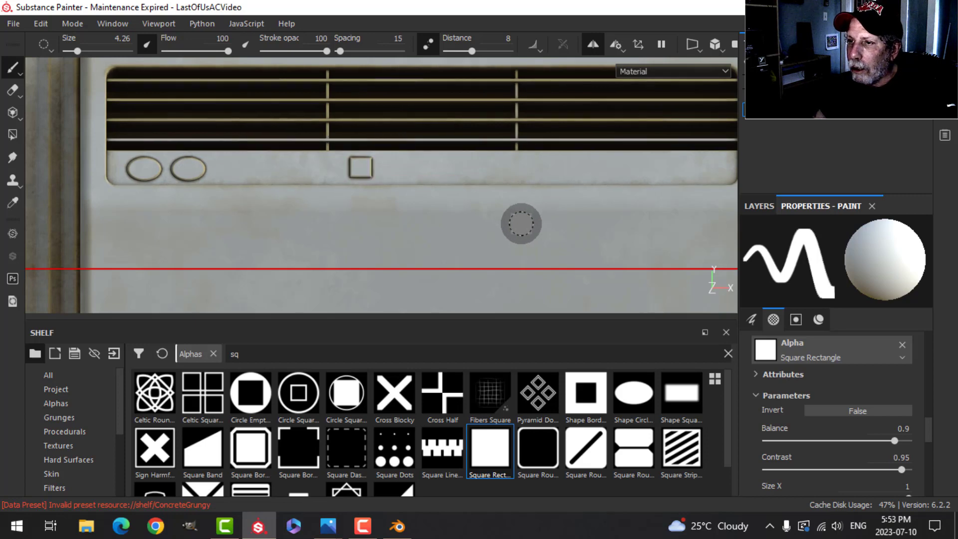
pyautogui.click(381, 169)
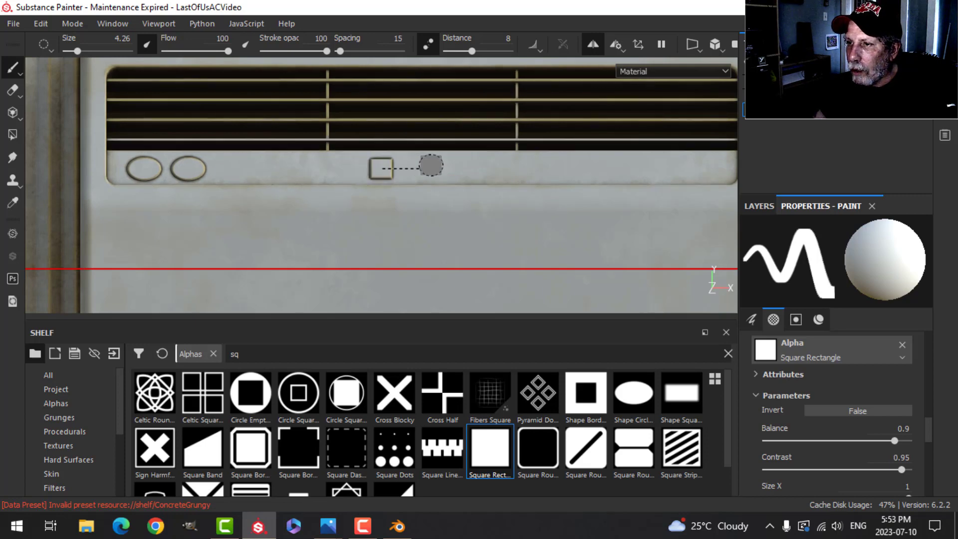
pyautogui.keyDown('shift'); pyautogui.click(443, 168); pyautogui.keyUp('shift')
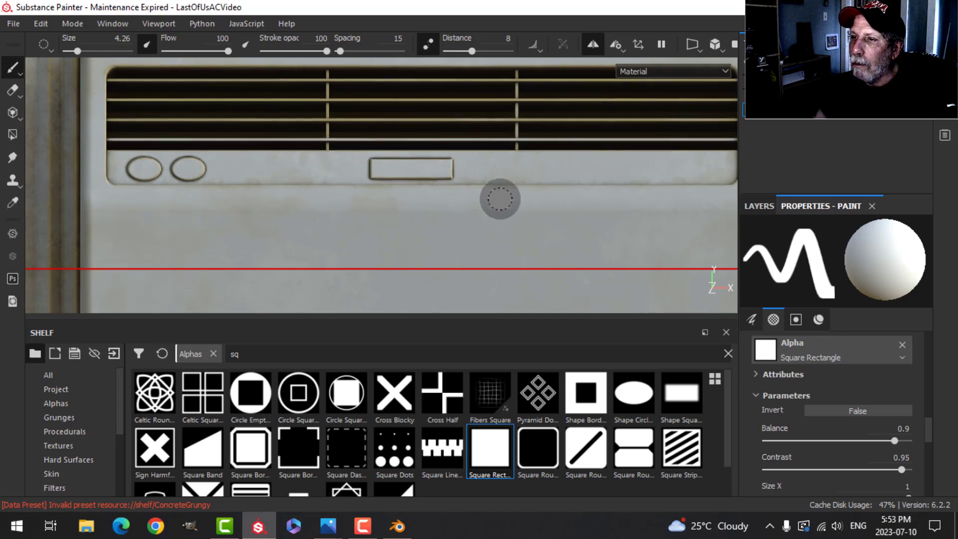
pyautogui.hotkey('ctrl', 'z')
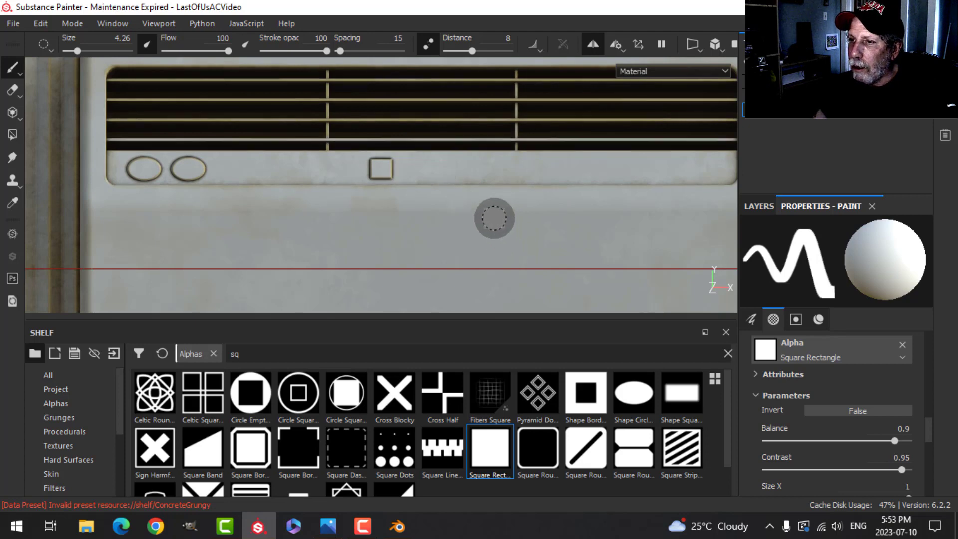
pyautogui.hotkey('ctrl', 'z')
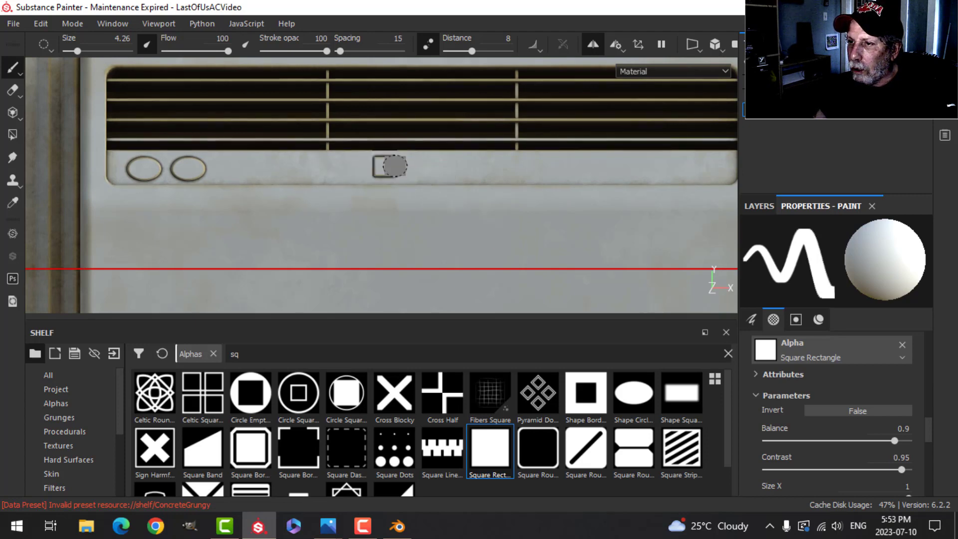
pyautogui.press('shift')
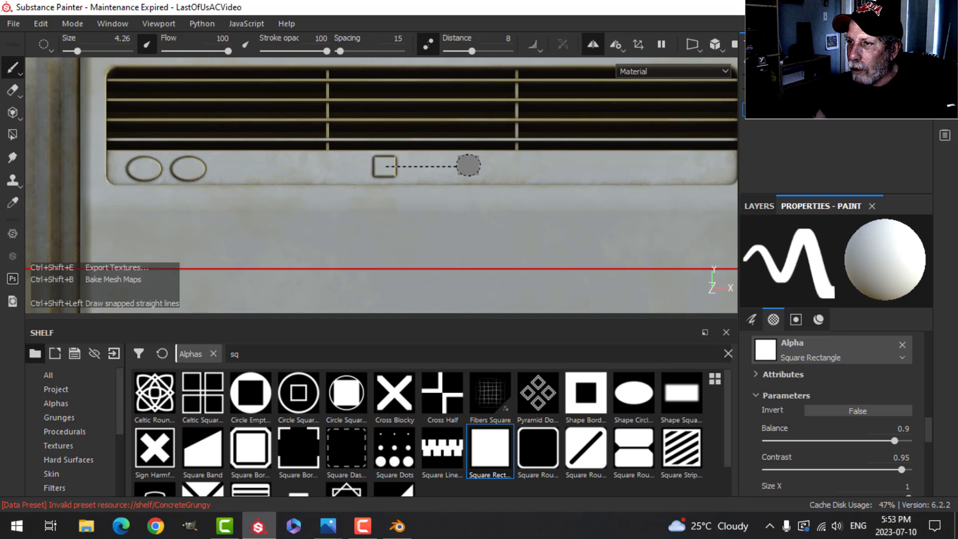
# Orbit to an angled view and pan toward the rectangular button.
pyautogui.scroll(-5, 569, 216)
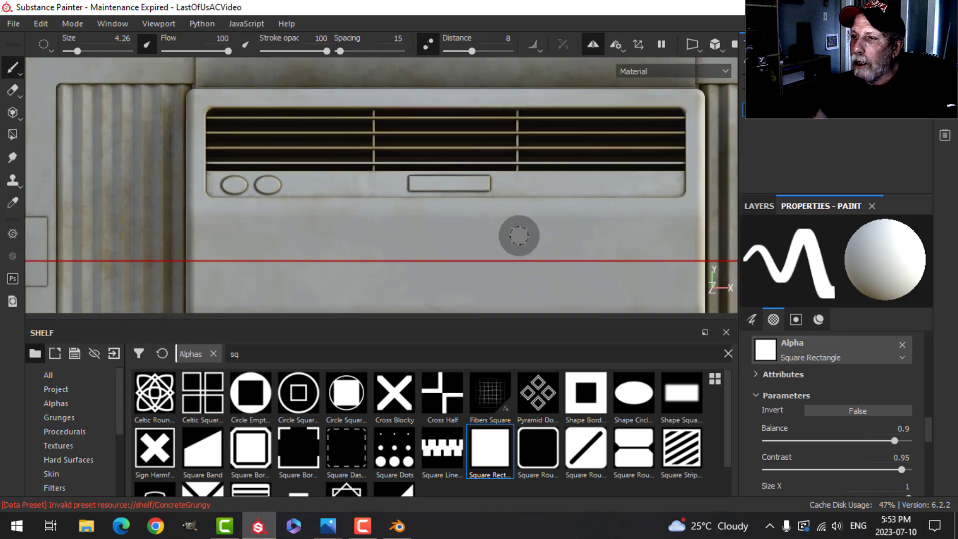
pyautogui.keyDown('alt'); pyautogui.moveTo(519, 236); pyautogui.dragTo(577, 222); pyautogui.keyUp('alt')
pyautogui.scroll(4, 522, 218)
pyautogui.keyDown('alt'); pyautogui.moveTo(577, 222); pyautogui.dragTo(469, 233, button='middle'); pyautogui.keyUp('alt')
# Stamp three square buttons in a row at brush spacing 160, after trying spacings 84 and 197.
pyautogui.scroll(6, 813, 415)
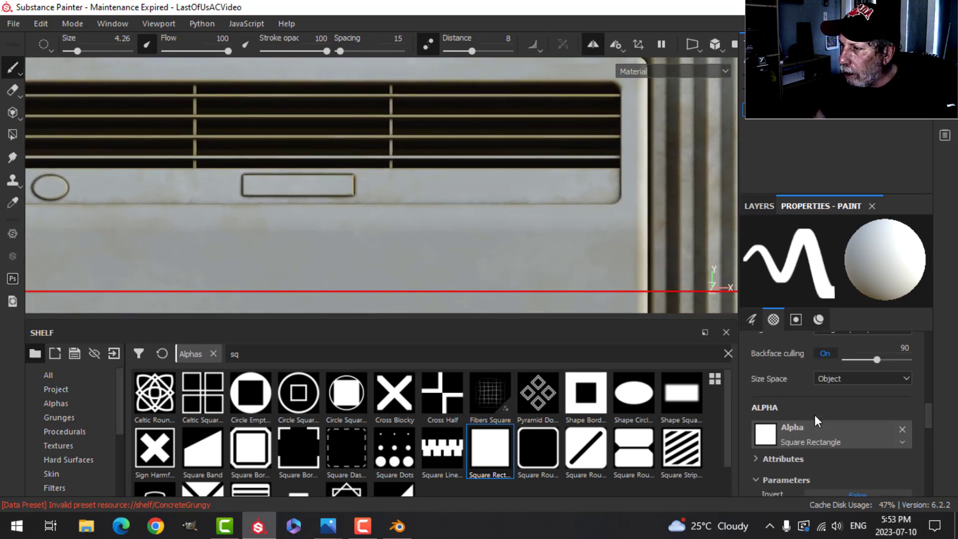
pyautogui.scroll(3, 808, 410)
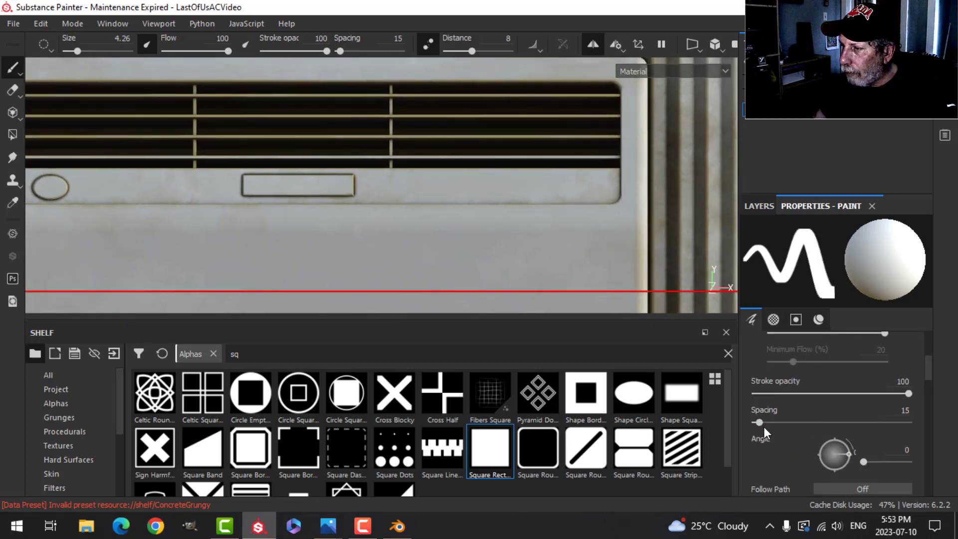
pyautogui.moveTo(765, 427); pyautogui.dragTo(783, 423)
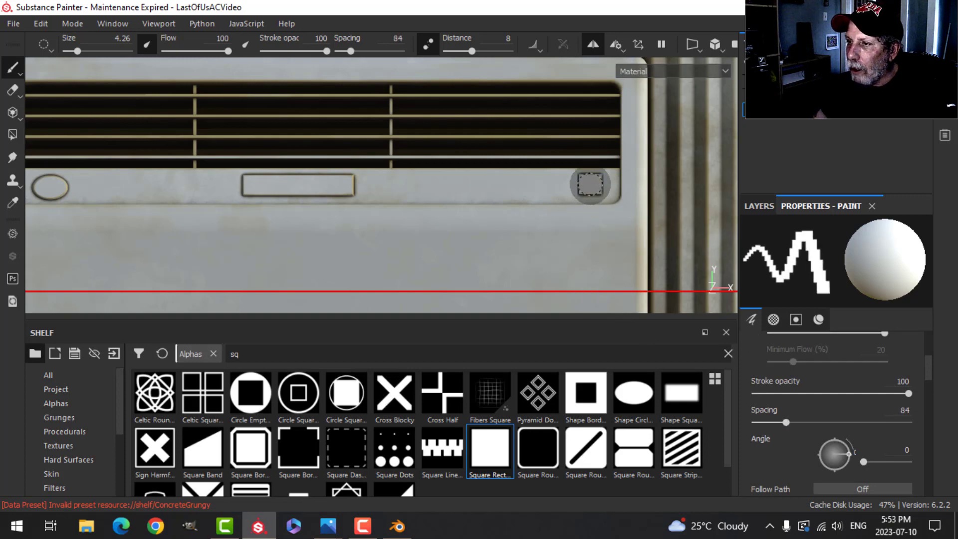
pyautogui.moveTo(589, 184); pyautogui.dragTo(528, 185)
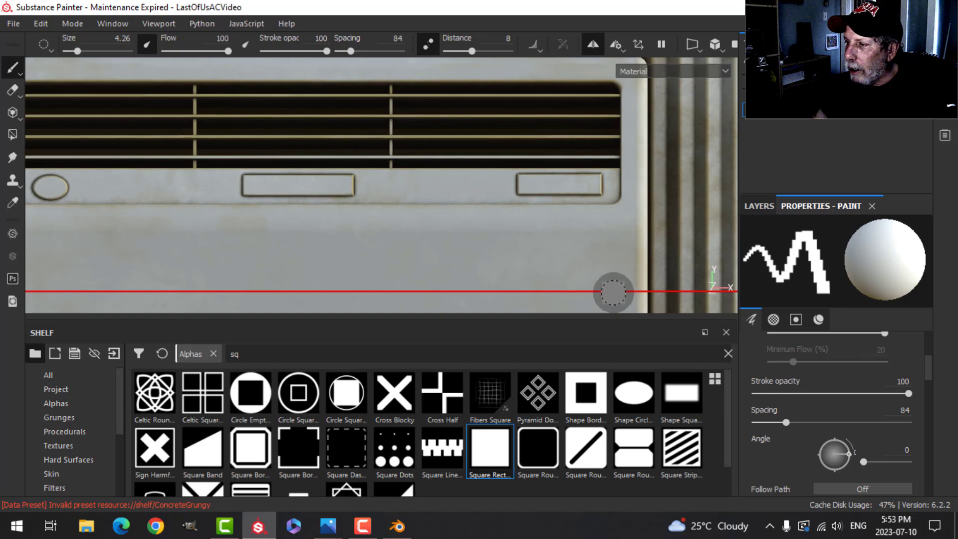
pyautogui.hotkey('ctrl', 'z')
pyautogui.moveTo(788, 422); pyautogui.dragTo(829, 423)
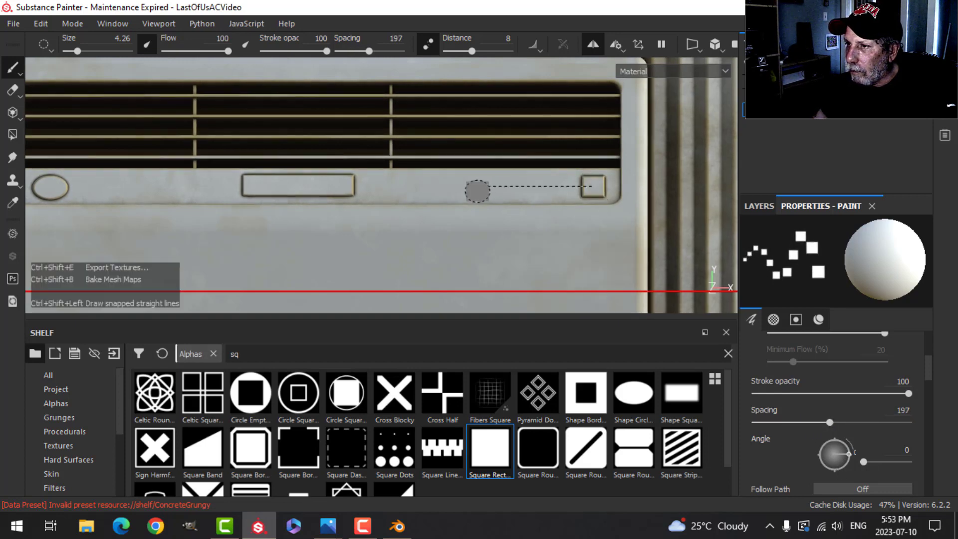
pyautogui.keyDown('shift'); pyautogui.click(494, 192); pyautogui.keyUp('shift')
pyautogui.hotkey('ctrl', 'z')
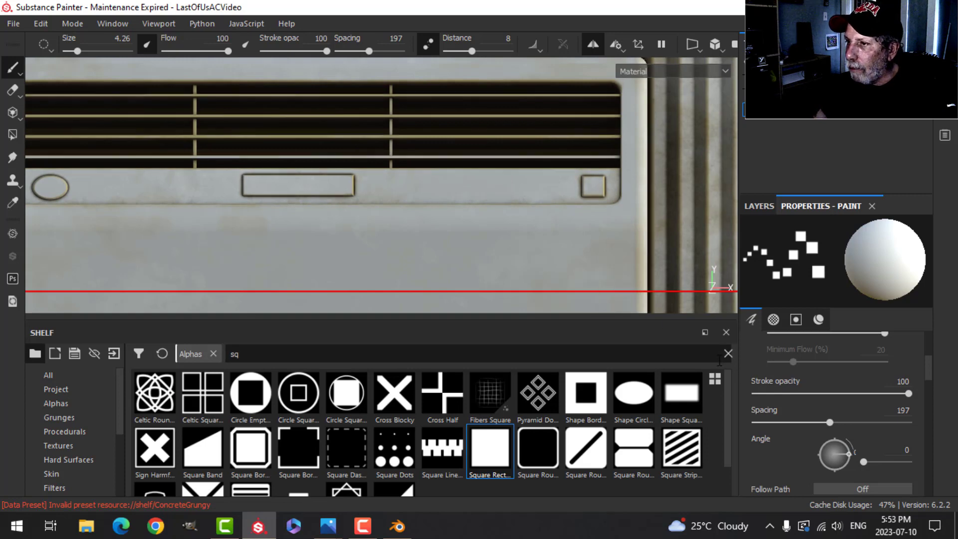
pyautogui.moveTo(829, 423); pyautogui.dragTo(815, 423)
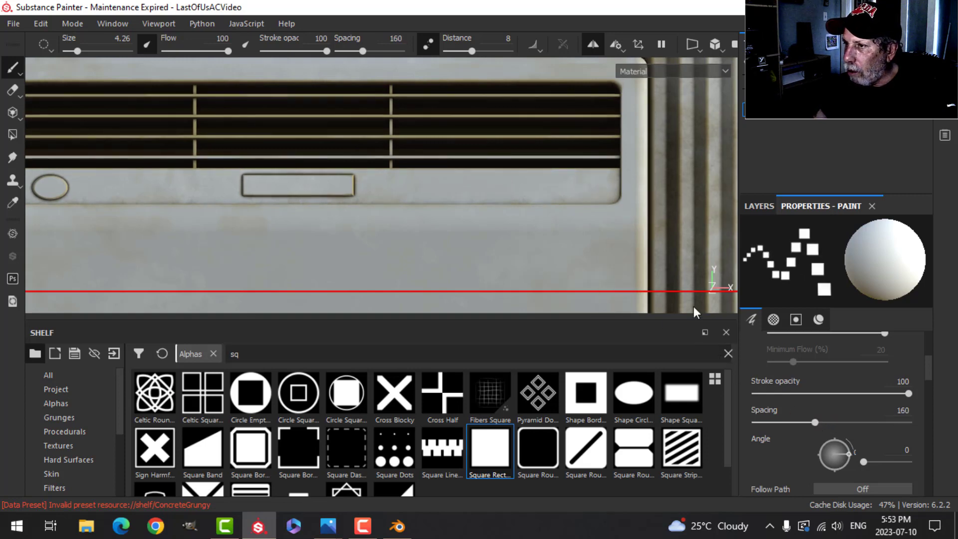
pyautogui.keyDown('shift'); pyautogui.click(584, 184); pyautogui.keyUp('shift')
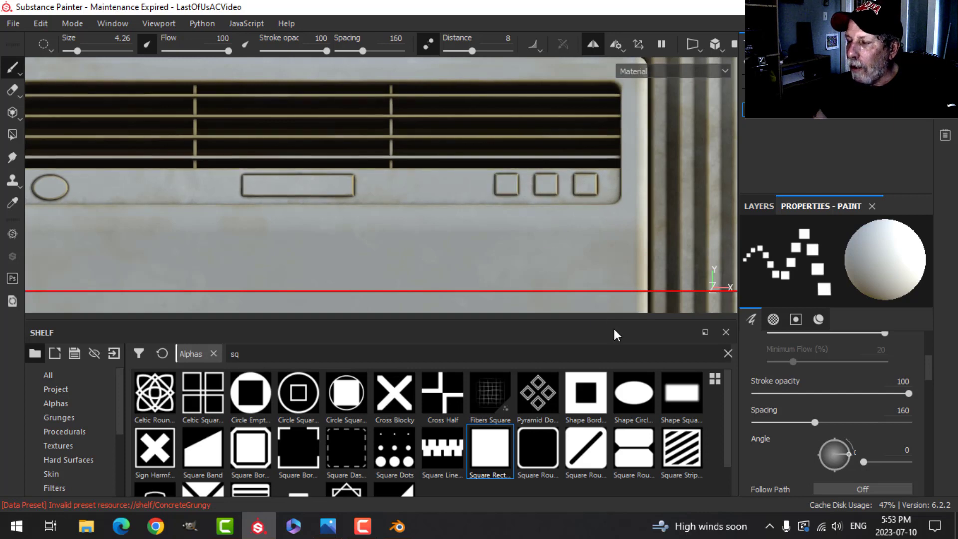
# Pan over the vent panel and clear the previous shelf search.
pyautogui.scroll(-4, 564, 295)
pyautogui.scroll(4, 534, 265)
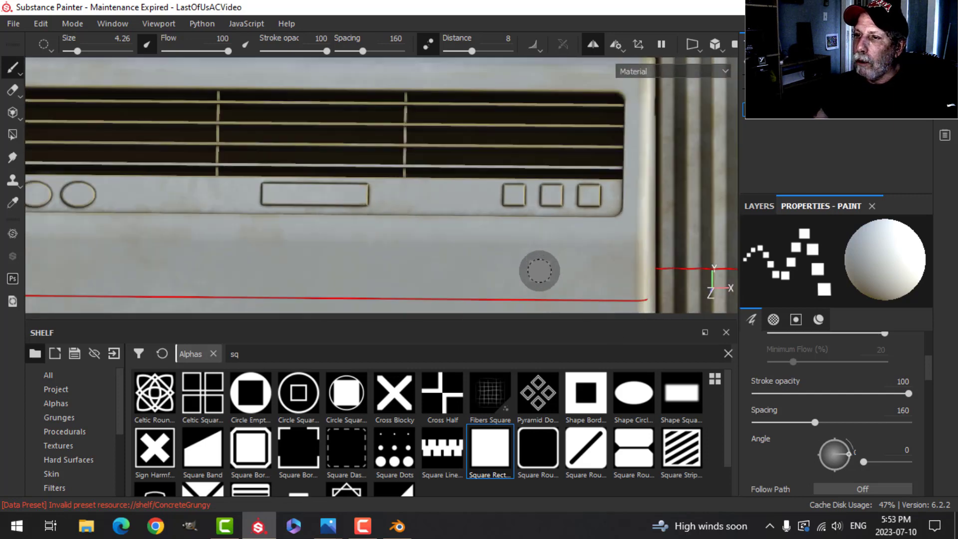
pyautogui.scroll(-4, 540, 270)
pyautogui.moveTo(548, 278)
pyautogui.keyDown('alt'); pyautogui.mouseDown(button='middle')
pyautogui.moveTo(532, 124)
pyautogui.moveTo(531, 243)
pyautogui.mouseUp(button='middle'); pyautogui.keyUp('alt')
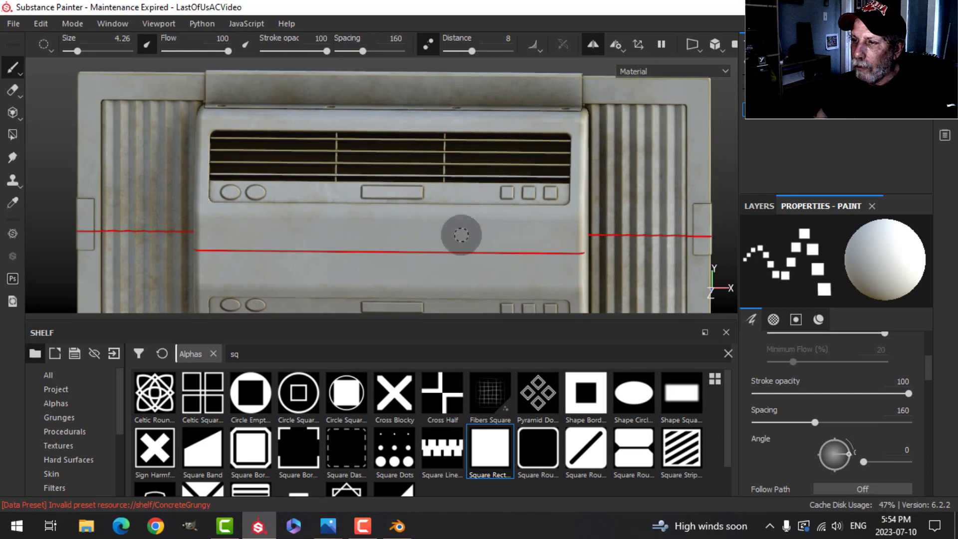
pyautogui.scroll(3, 459, 203)
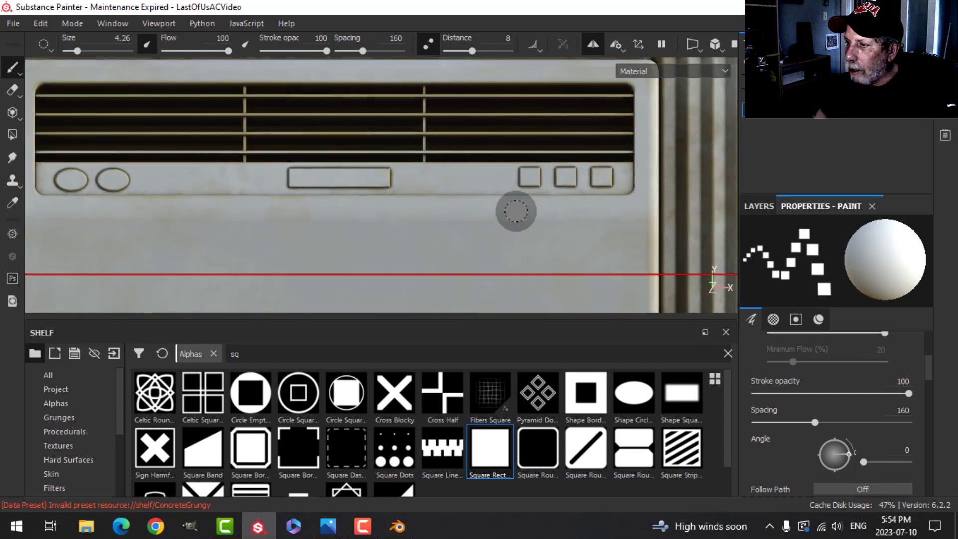
pyautogui.click(183, 359)
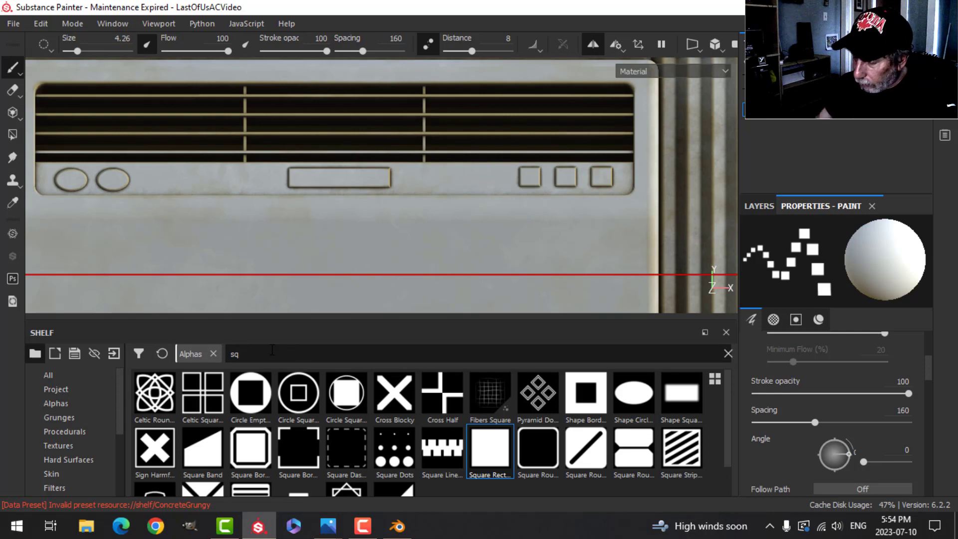
pyautogui.press('BackSpace')
pyautogui.press('BackSpace')
# Choose the Shape Border Circle alpha from a 'circ' search and adjust its border width and hardness.
pyautogui.write('circ')
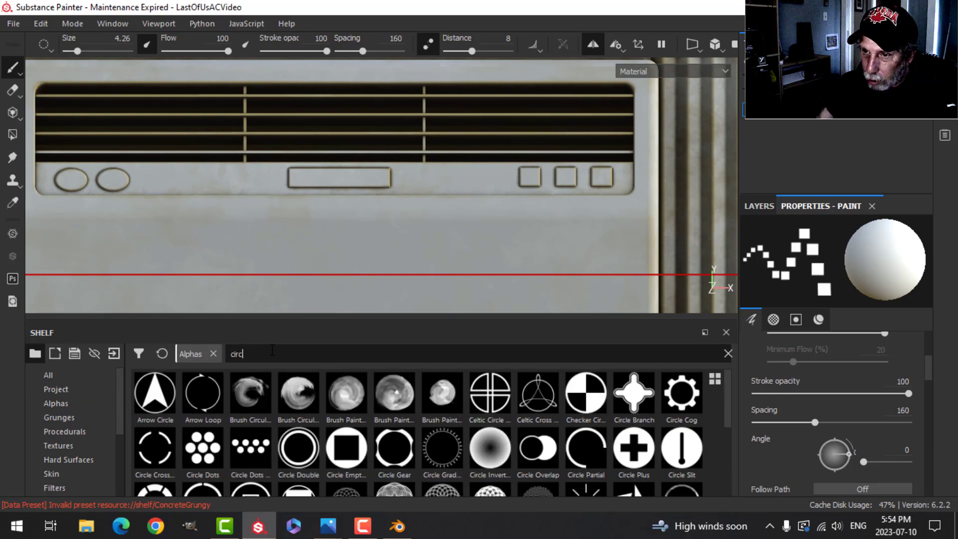
pyautogui.scroll(-3, 456, 439)
pyautogui.click(437, 410)
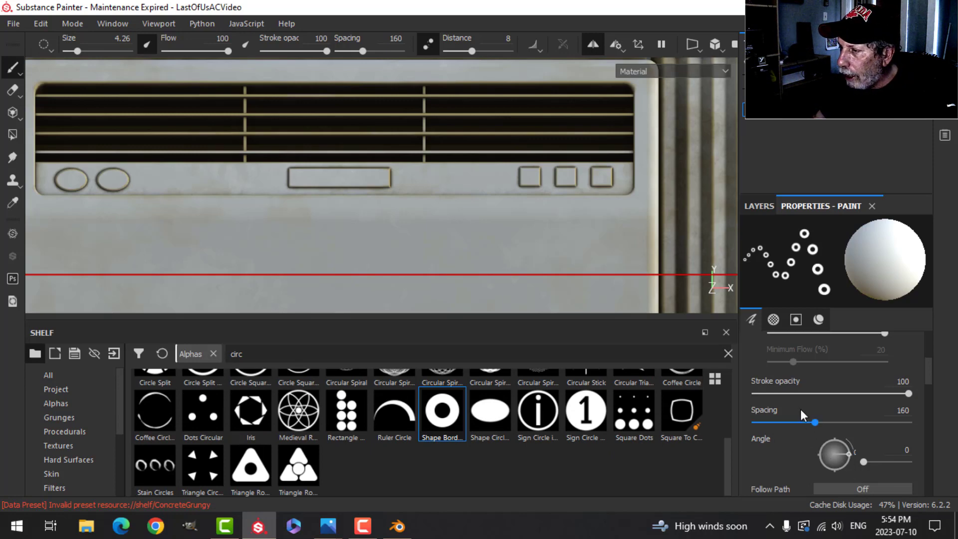
pyautogui.scroll(-3, 836, 426)
pyautogui.scroll(-5, 837, 427)
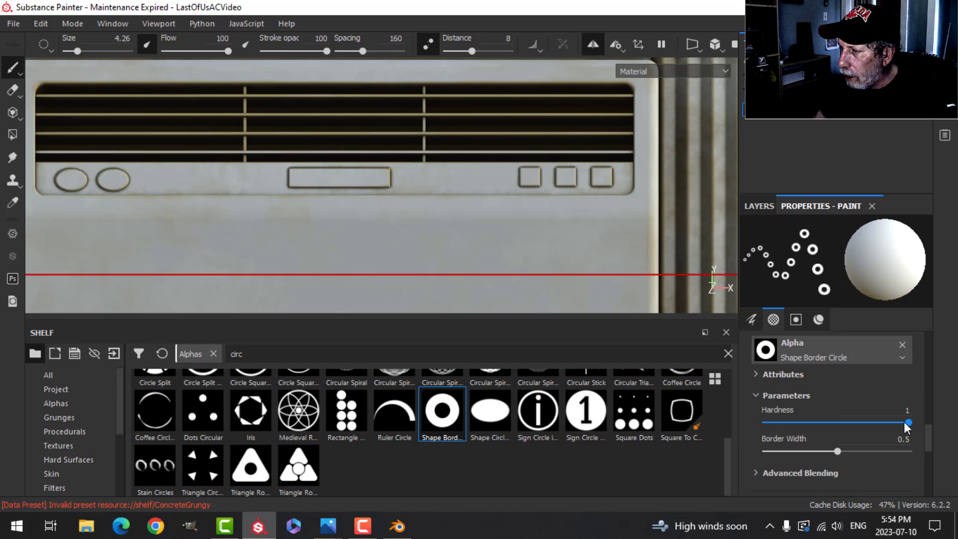
pyautogui.moveTo(840, 447); pyautogui.dragTo(795, 451)
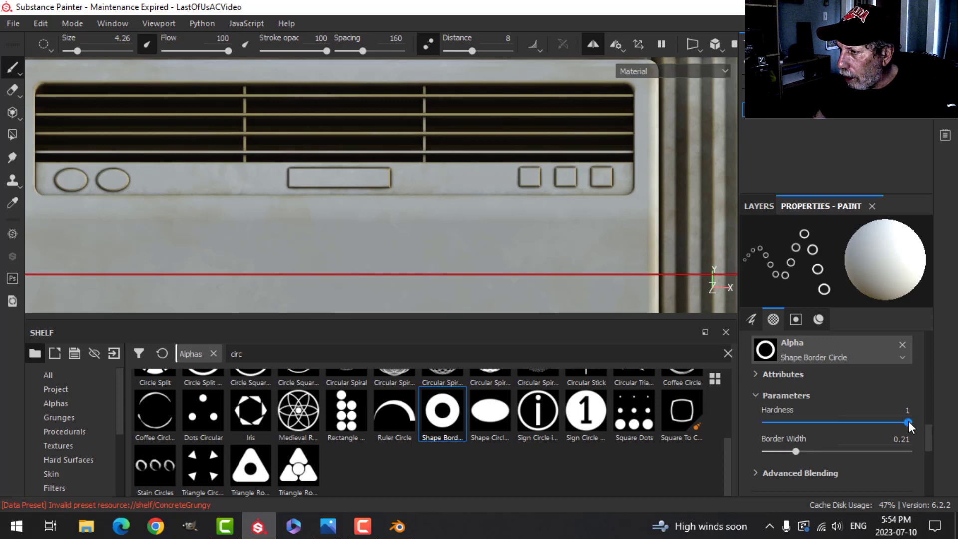
pyautogui.moveTo(908, 422); pyautogui.dragTo(838, 424)
pyautogui.scroll(3, 428, 180)
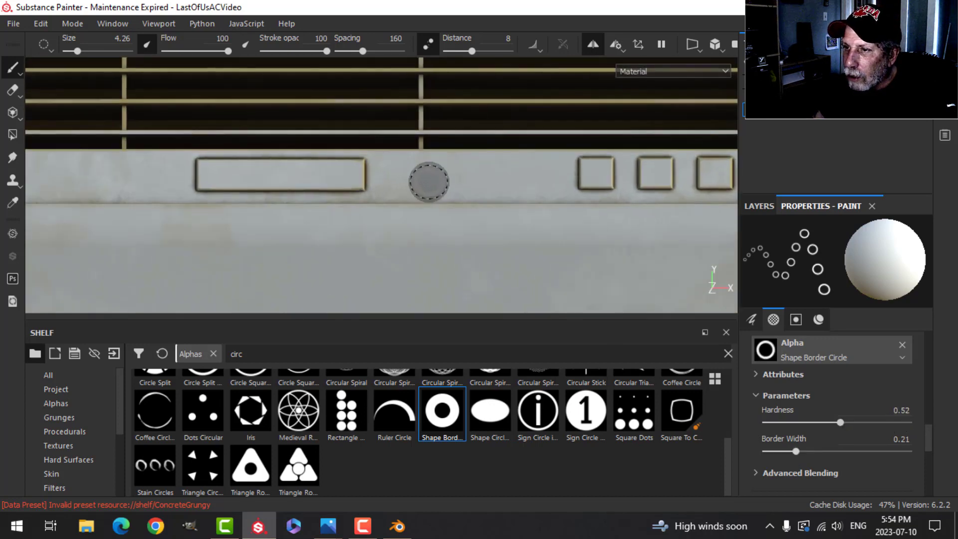
pyautogui.click(409, 176)
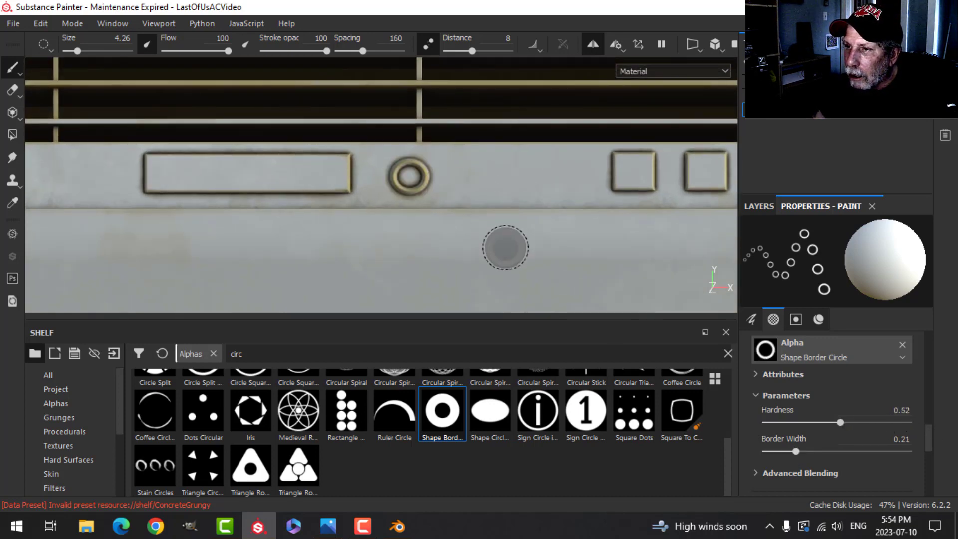
pyautogui.hotkey('ctrl', 'z')
# Set the stamp height to -0.4396 and try ring placements, undoing each.
pyautogui.scroll(-5, 843, 464)
pyautogui.scroll(-2, 838, 457)
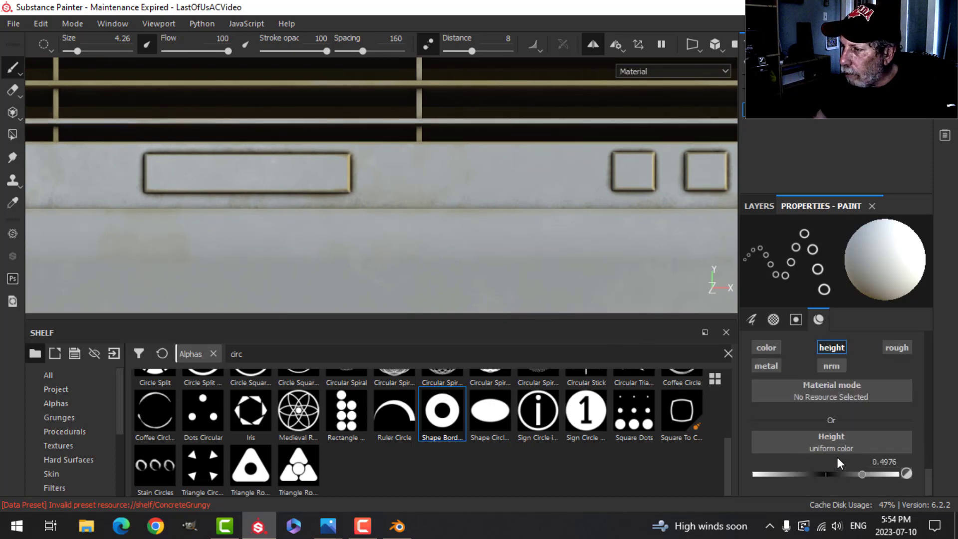
pyautogui.moveTo(860, 477); pyautogui.dragTo(793, 474)
pyautogui.click(407, 175)
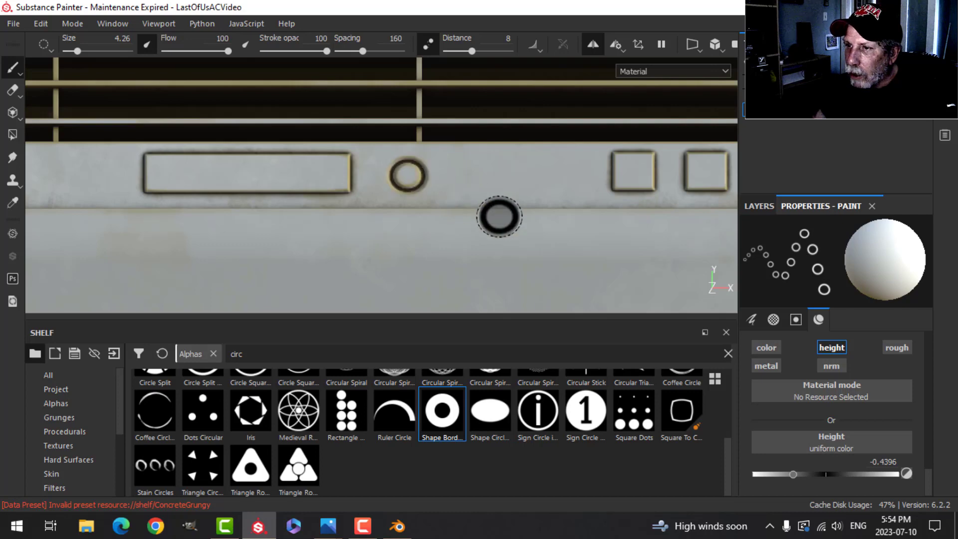
pyautogui.hotkey('ctrl', 'z')
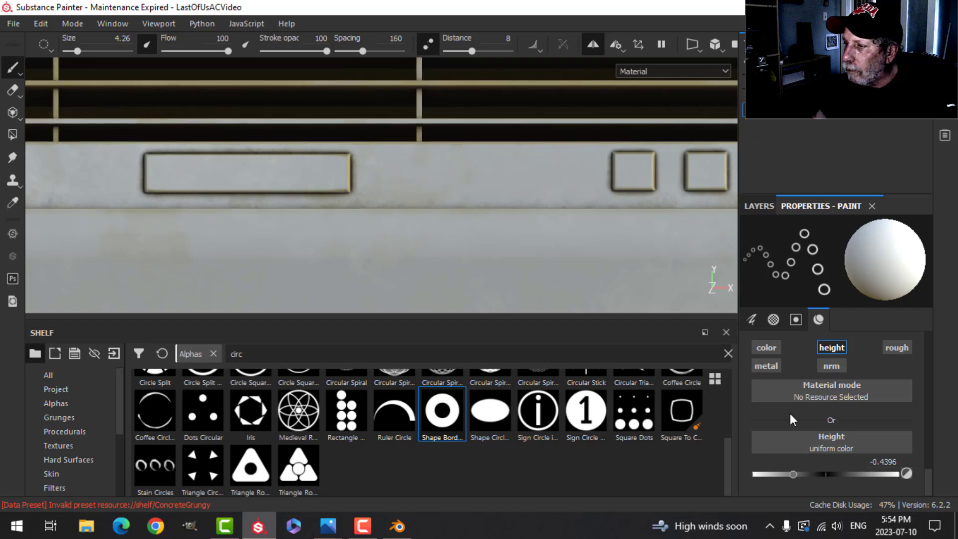
pyautogui.scroll(6, 836, 432)
pyautogui.scroll(3, 875, 433)
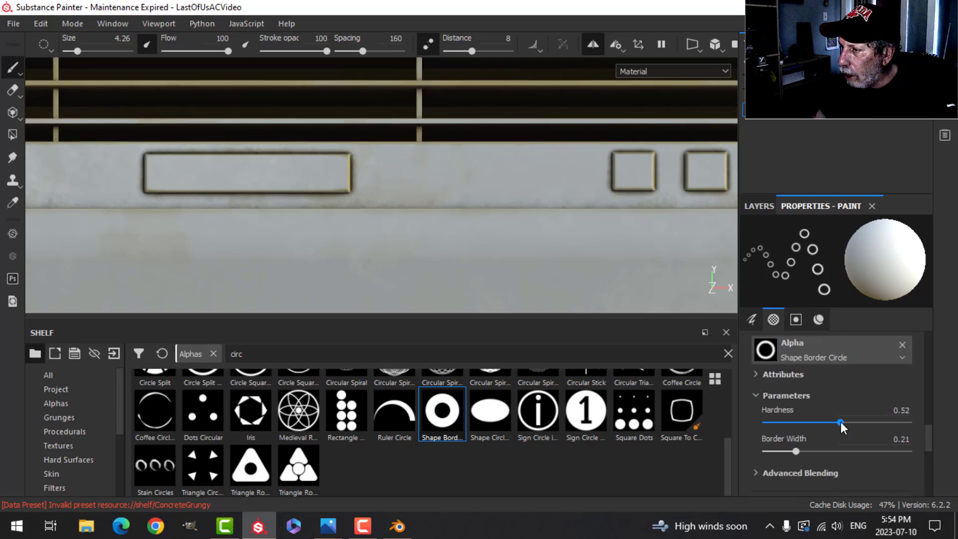
pyautogui.moveTo(840, 421); pyautogui.dragTo(831, 421)
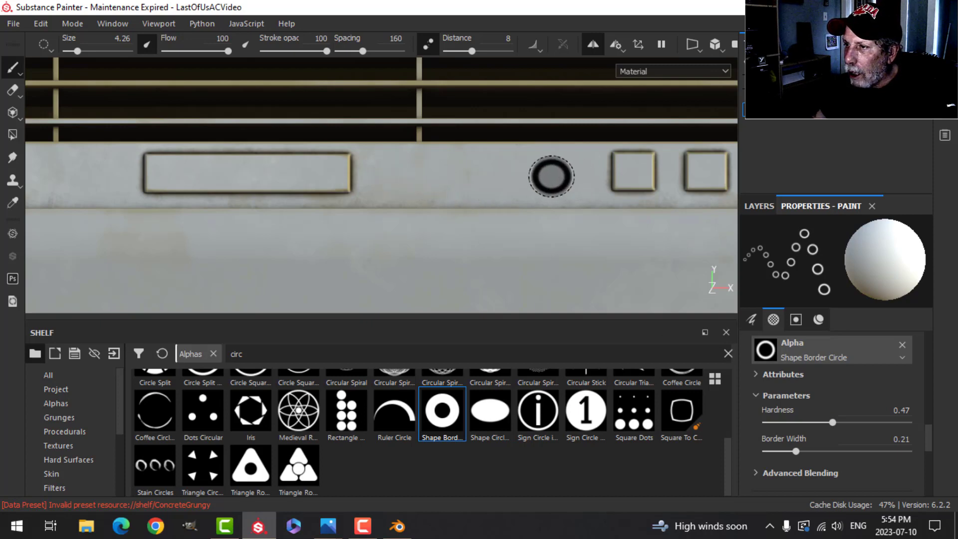
pyautogui.click(551, 173)
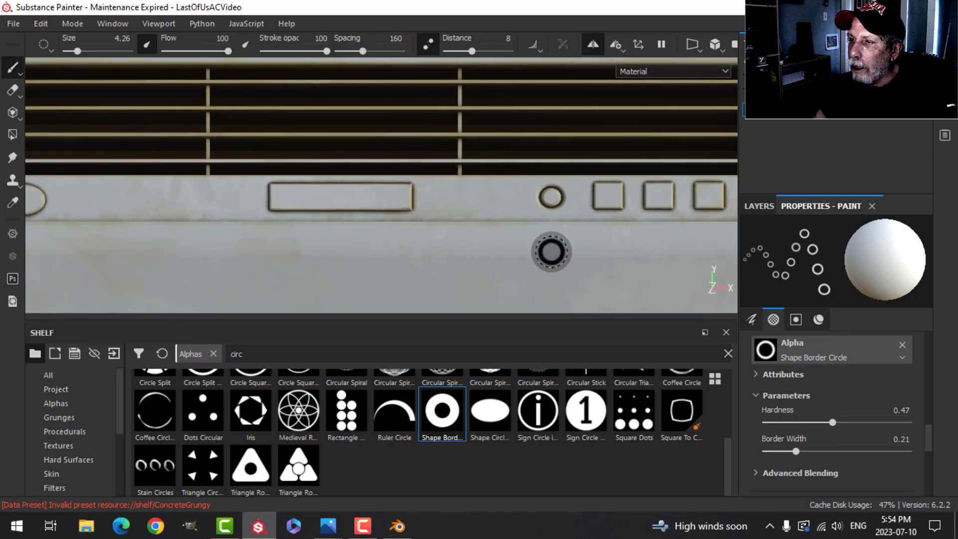
pyautogui.hotkey('ctrl', 'z')
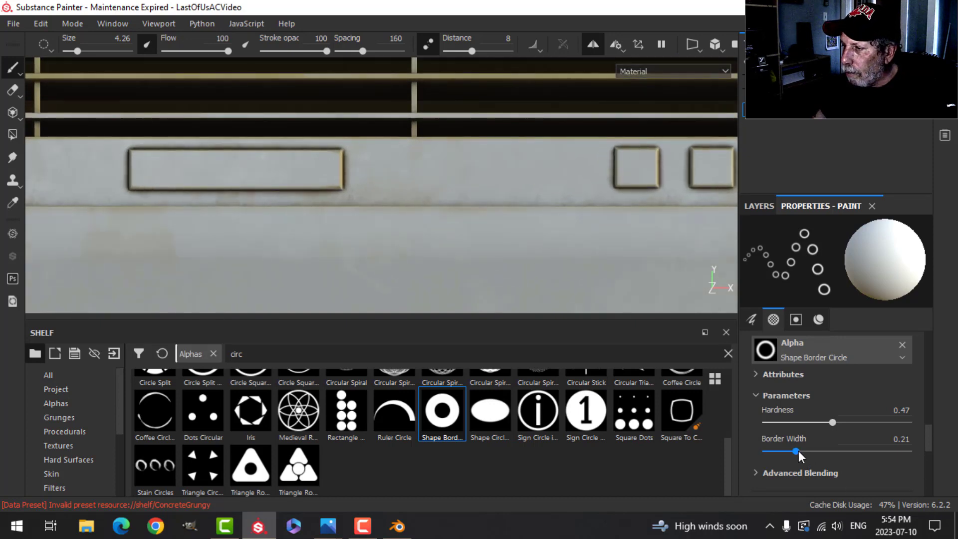
# Widen the ring border to 0.27 and stamp the ring just left of the three squares.
pyautogui.moveTo(798, 451); pyautogui.dragTo(805, 451)
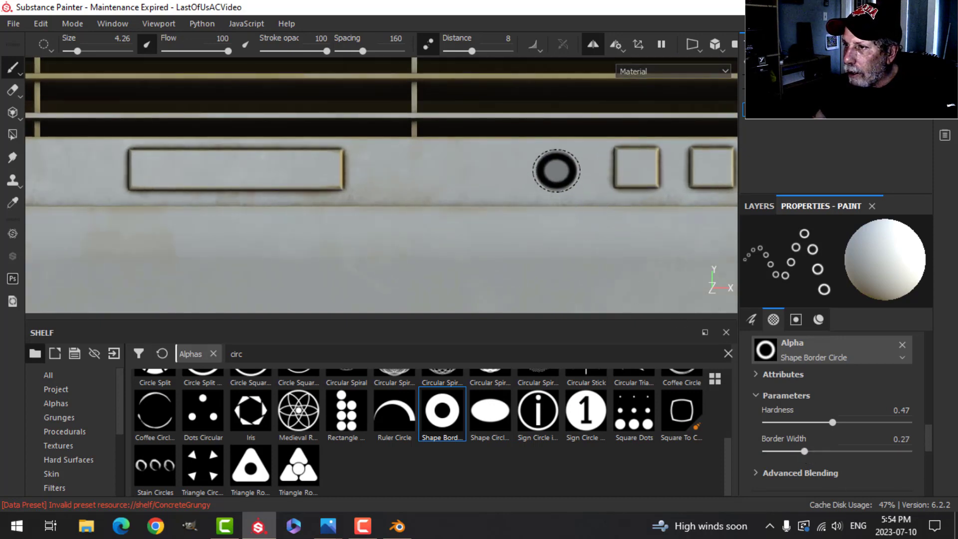
pyautogui.click(555, 169)
pyautogui.scroll(-5, 579, 220)
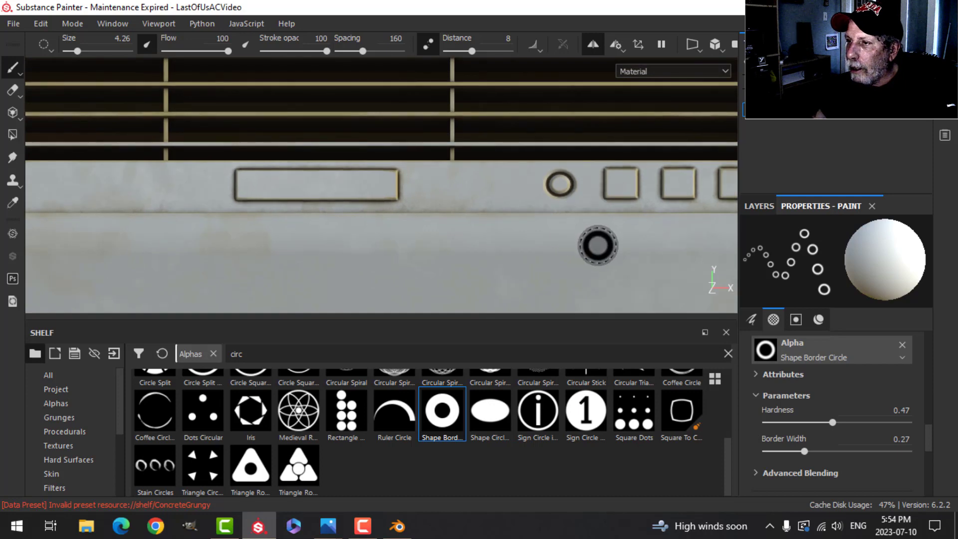
pyautogui.scroll(5, 605, 259)
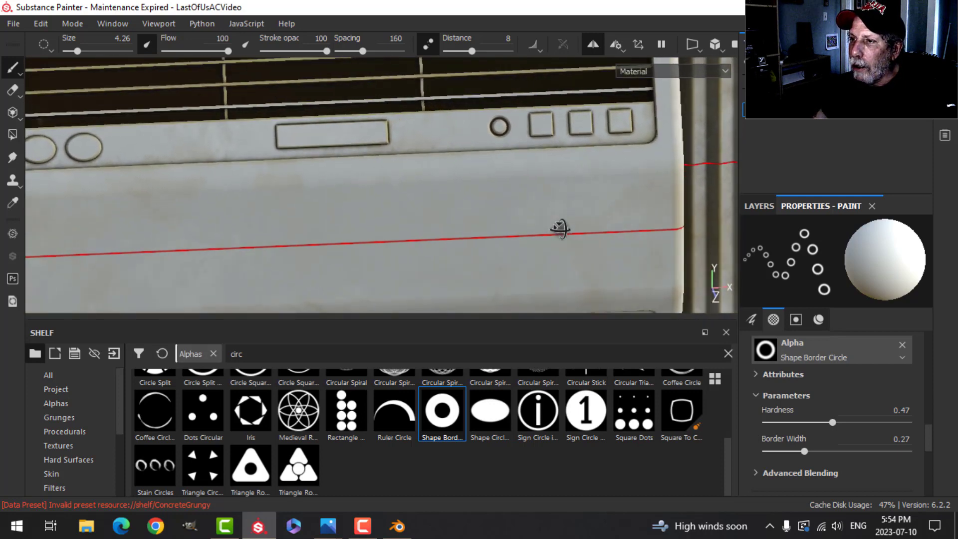
pyautogui.scroll(-5, 548, 249)
pyautogui.keyDown('alt'); pyautogui.moveTo(547, 250); pyautogui.dragTo(511, 246); pyautogui.keyUp('alt')
pyautogui.keyDown('alt'); pyautogui.moveTo(511, 246); pyautogui.dragTo(534, 239, button='middle'); pyautogui.keyUp('alt')
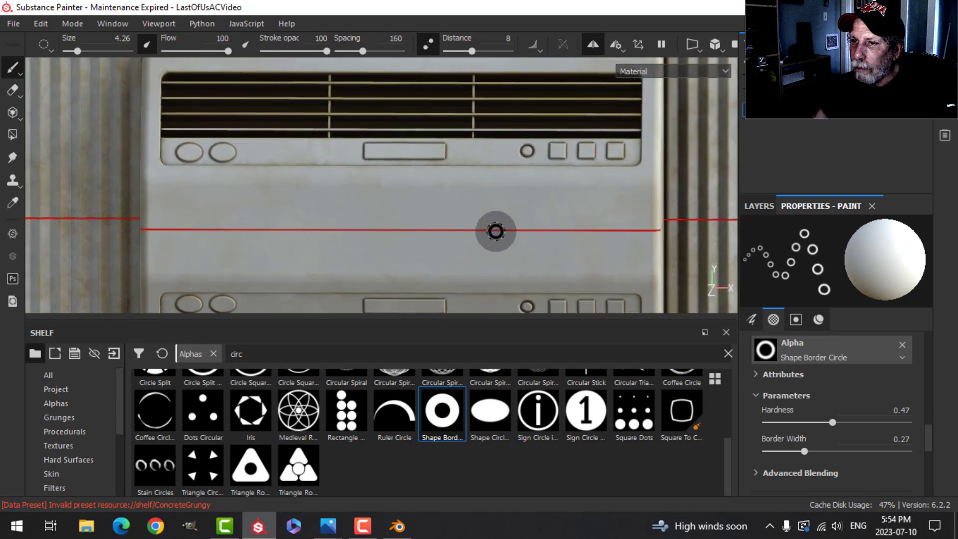
pyautogui.keyDown('alt'); pyautogui.moveTo(452, 209); pyautogui.dragTo(501, 258, button='middle'); pyautogui.keyUp('alt')
pyautogui.scroll(1, 481, 249)
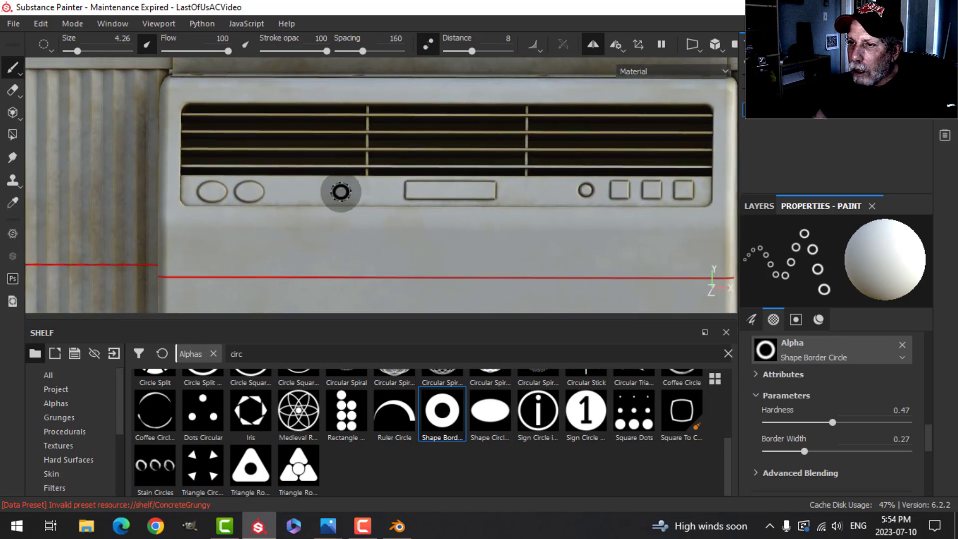
# Pick the Rectangle Dots alpha and set it to 6 dots, angle 270, with a slightly lower height.
pyautogui.click(345, 425)
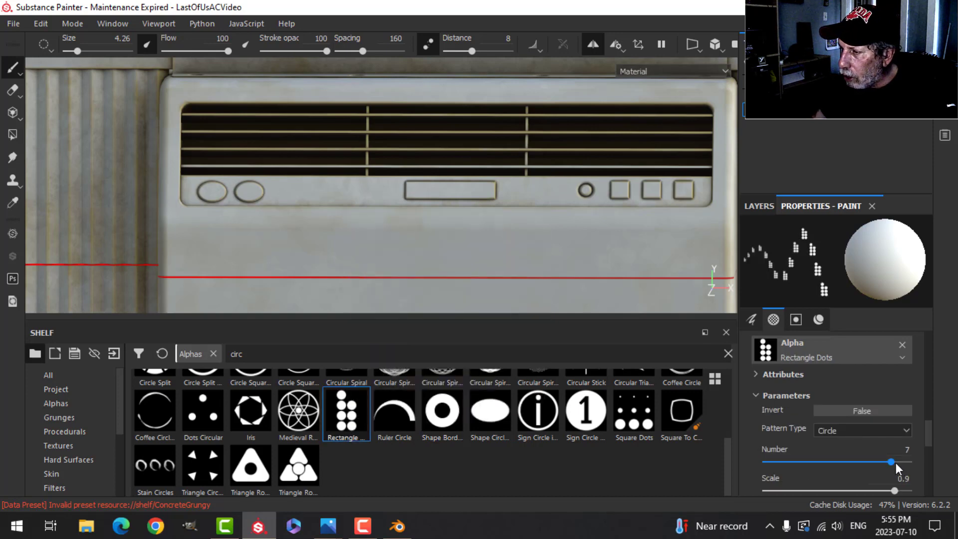
pyautogui.moveTo(893, 463); pyautogui.dragTo(881, 460)
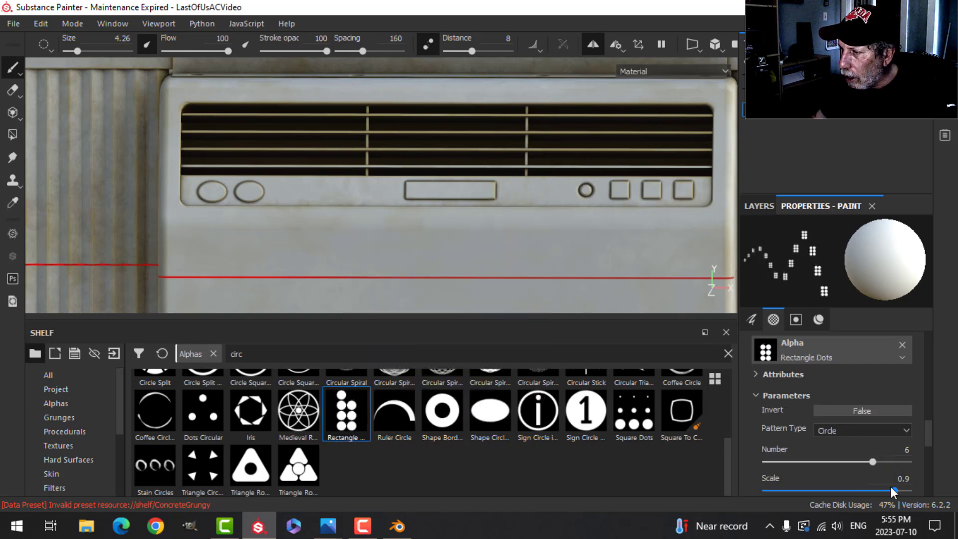
pyautogui.scroll(-10, 815, 454)
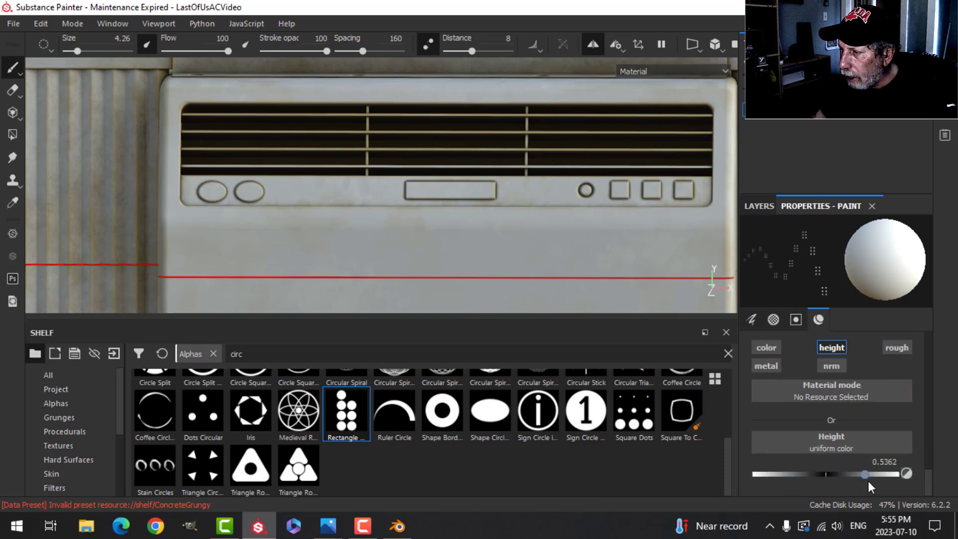
pyautogui.moveTo(869, 481); pyautogui.dragTo(868, 481)
pyautogui.scroll(5, 375, 190)
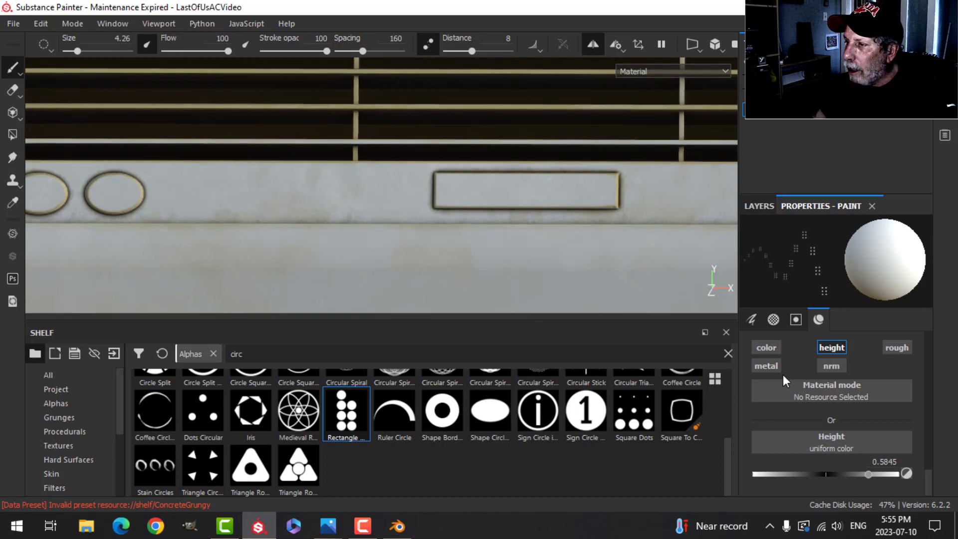
pyautogui.scroll(15, 829, 368)
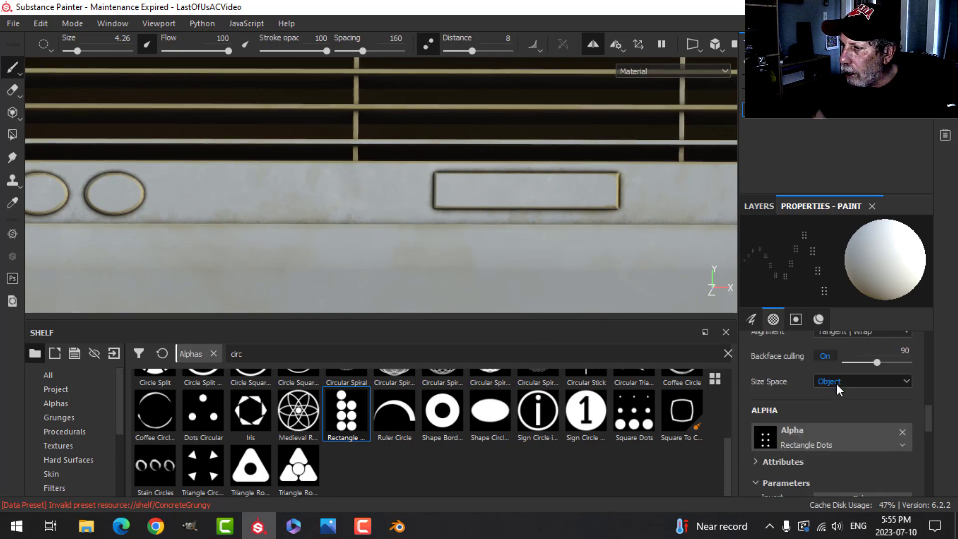
pyautogui.moveTo(848, 416); pyautogui.dragTo(835, 432)
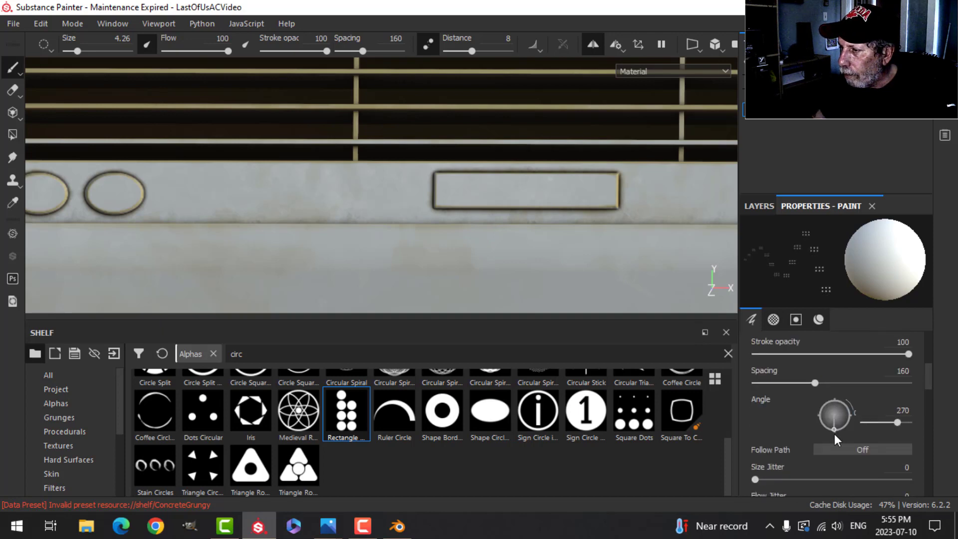
pyautogui.keyDown('ctrl'); pyautogui.moveTo(348, 197); pyautogui.dragTo(360, 197, button='right'); pyautogui.keyUp('ctrl')
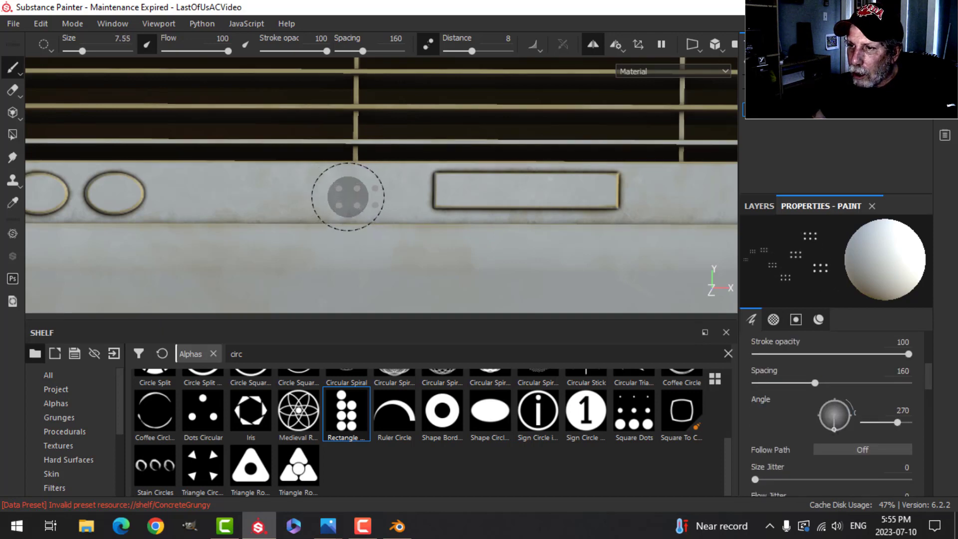
# Undo a misplaced six-dot stamp and lower the stamp height to about 0.343.
pyautogui.click(359, 193)
pyautogui.press(']')
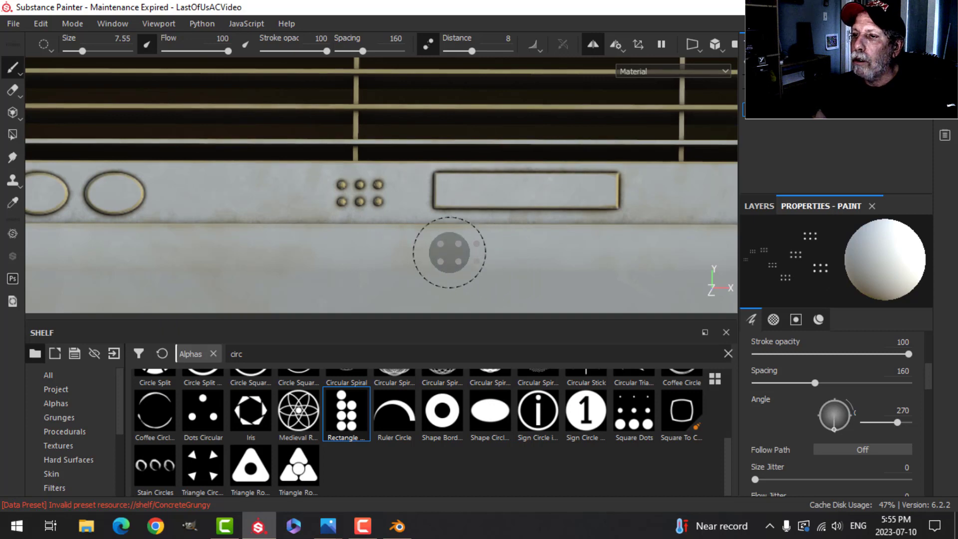
pyautogui.hotkey('ctrl', 'z')
pyautogui.scroll(-6, 815, 469)
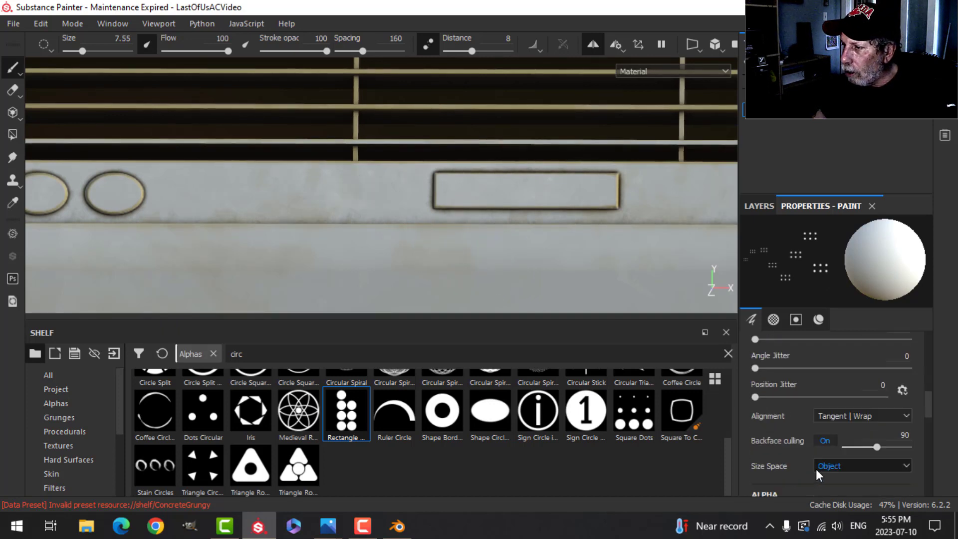
pyautogui.scroll(-5, 835, 458)
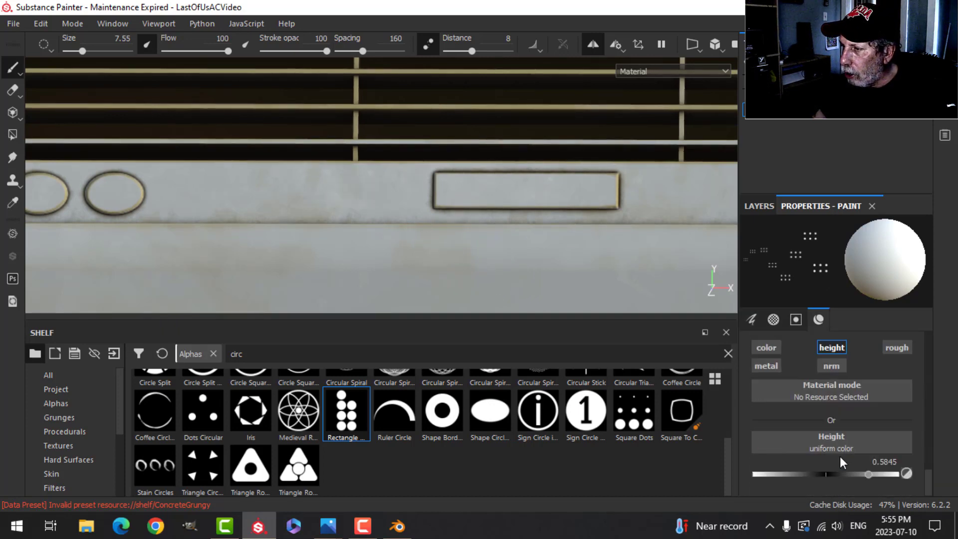
pyautogui.scroll(5, 840, 456)
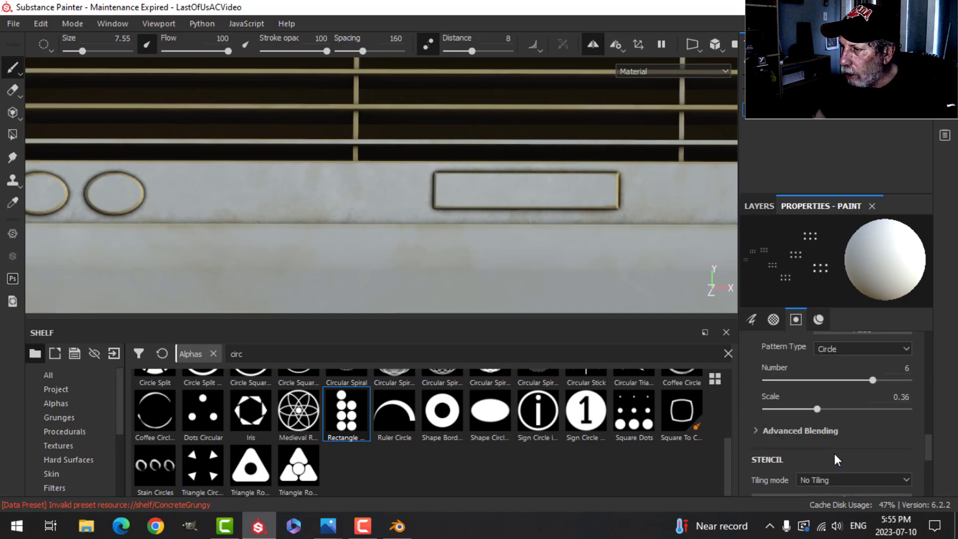
pyautogui.moveTo(817, 409); pyautogui.dragTo(825, 411)
pyautogui.scroll(-4, 838, 457)
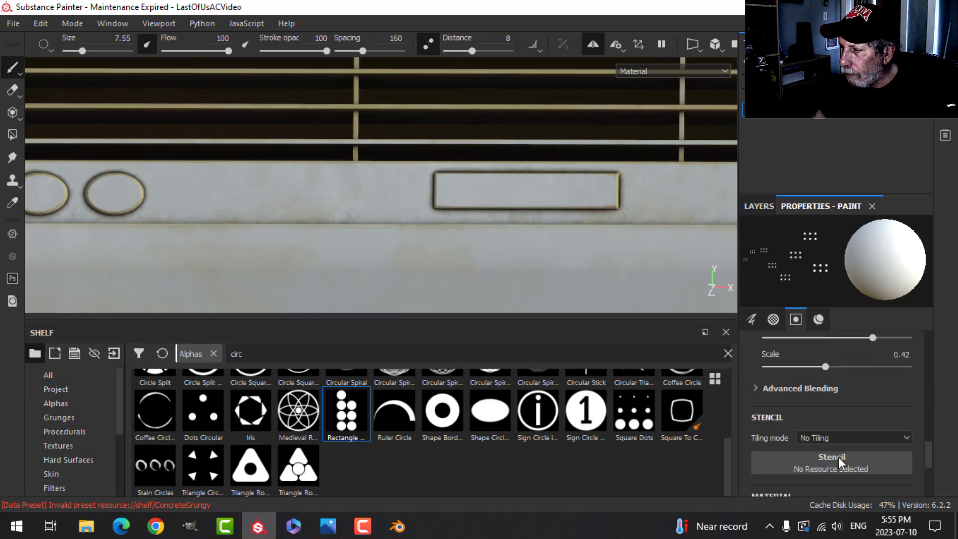
pyautogui.scroll(-2, 839, 458)
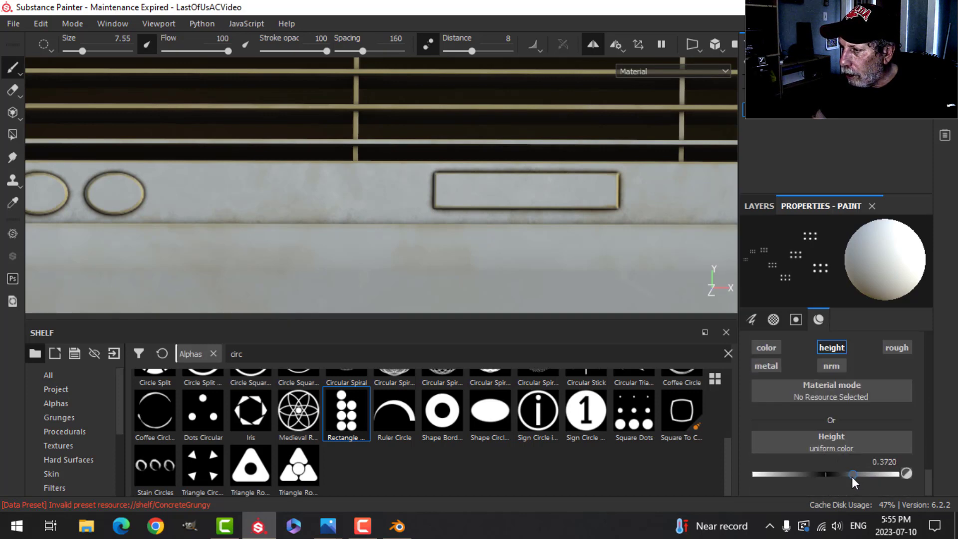
pyautogui.moveTo(852, 477); pyautogui.dragTo(850, 477)
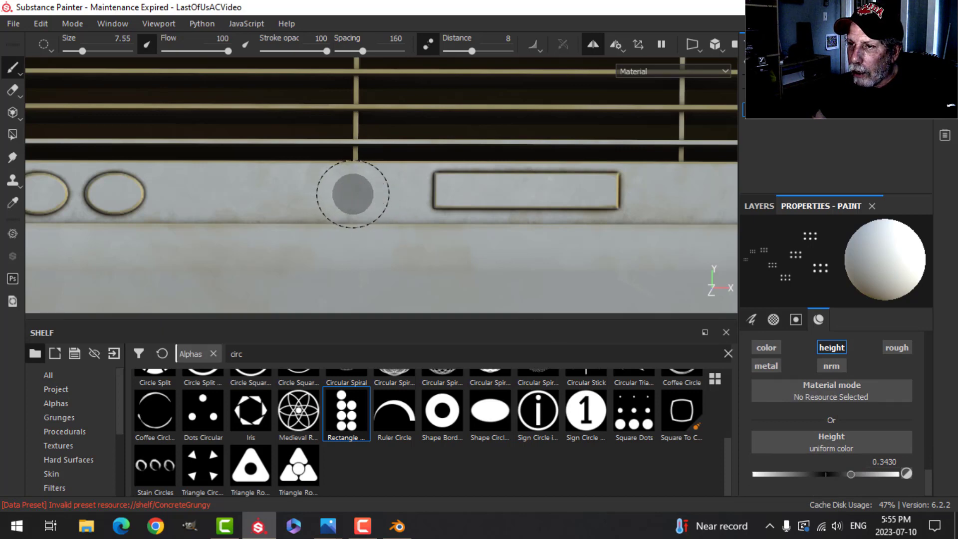
# Stamp six dots on the left and the right of the display.
pyautogui.click(354, 194)
pyautogui.scroll(-3, 479, 263)
pyautogui.keyDown('alt'); pyautogui.moveTo(602, 268); pyautogui.dragTo(525, 272, button='middle'); pyautogui.keyUp('alt')
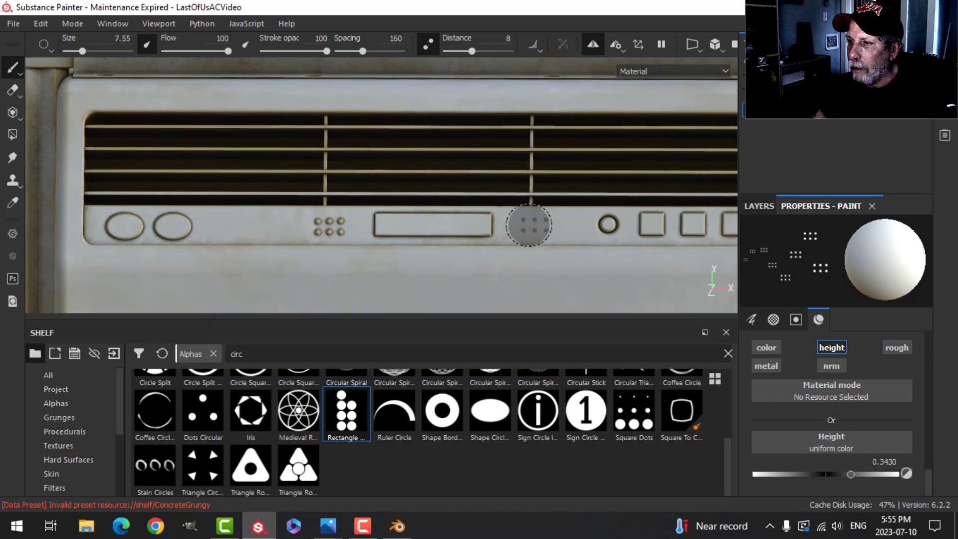
pyautogui.click(531, 225)
# Check the dot stamps from an angled view, then bring up the layer stack with AC Material and Alpha.
pyautogui.scroll(-3, 590, 259)
pyautogui.moveTo(585, 261)
pyautogui.keyDown('alt'); pyautogui.mouseDown()
pyautogui.moveTo(466, 287)
pyautogui.moveTo(499, 269)
pyautogui.moveTo(518, 242)
pyautogui.mouseUp(); pyautogui.keyUp('alt')
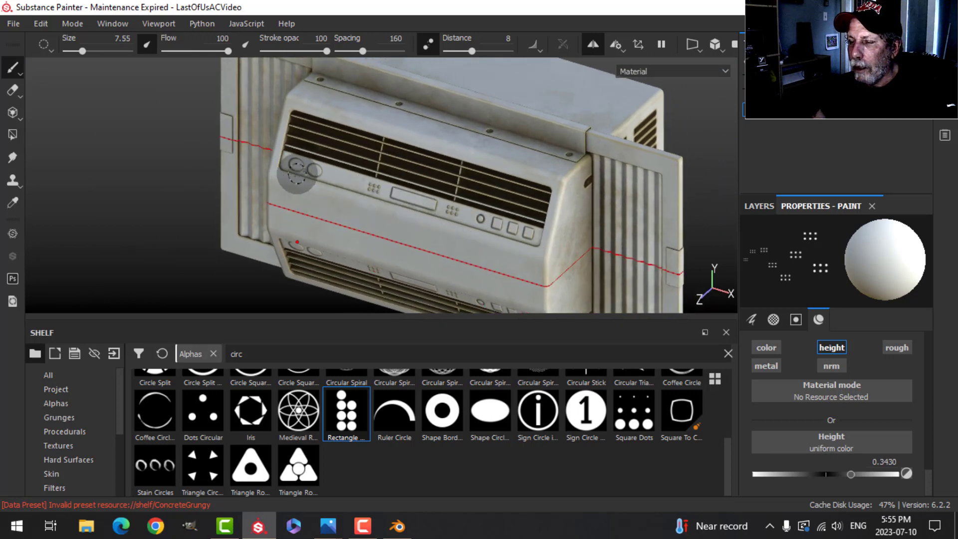
pyautogui.scroll(-5, 398, 234)
pyautogui.keyDown('alt'); pyautogui.moveTo(519, 244); pyautogui.dragTo(503, 216, button='middle'); pyautogui.keyUp('alt')
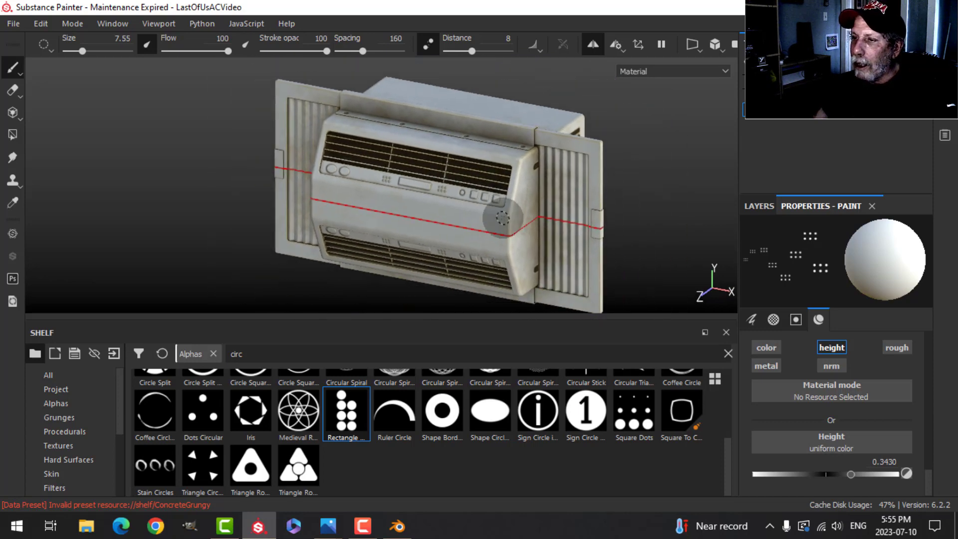
pyautogui.keyDown('alt'); pyautogui.moveTo(501, 219); pyautogui.dragTo(520, 221); pyautogui.keyUp('alt')
pyautogui.scroll(5, 506, 219)
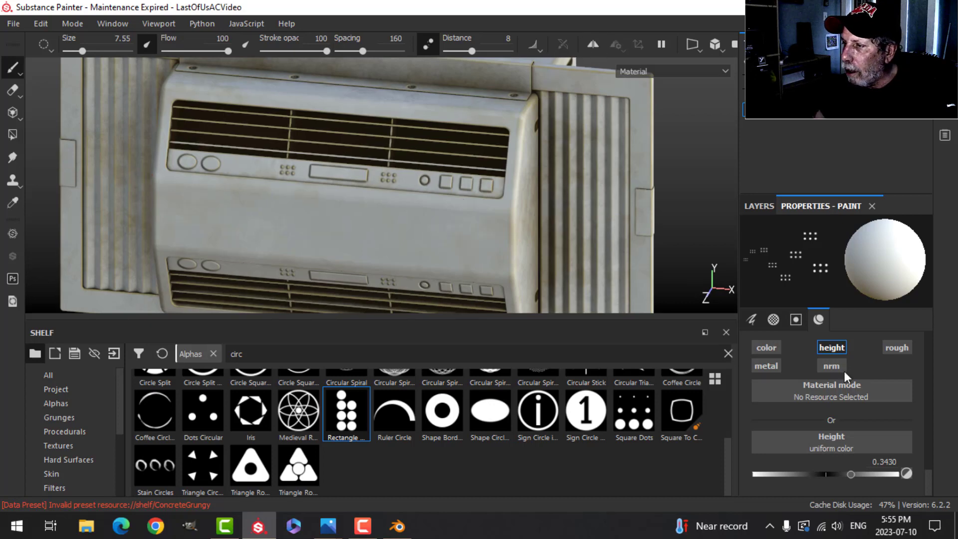
pyautogui.click(762, 206)
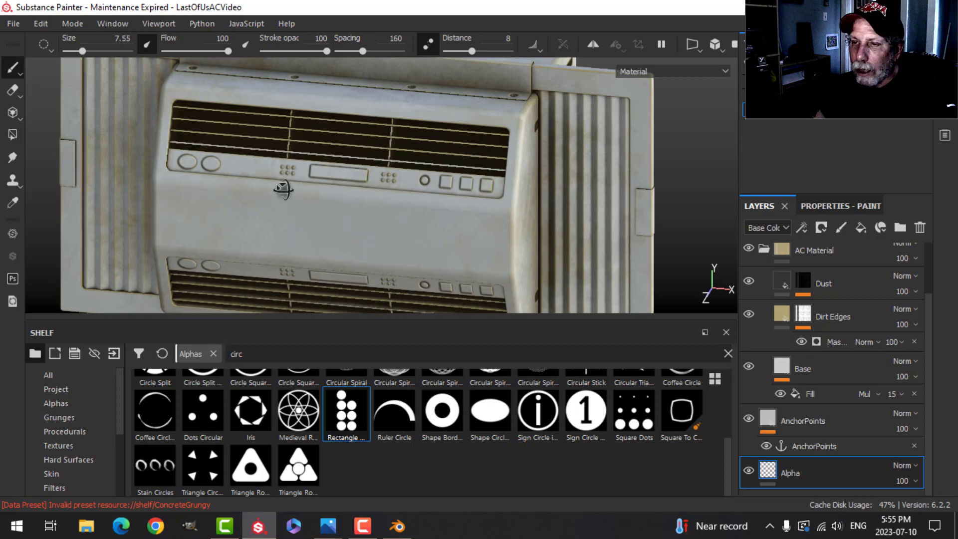
# Collapse AC Material and add a new paint layer named Text above Dirt.
pyautogui.moveTo(284, 189)
pyautogui.keyDown('alt'); pyautogui.mouseDown()
pyautogui.moveTo(332, 188)
pyautogui.moveTo(301, 188)
pyautogui.mouseUp(); pyautogui.keyUp('alt')
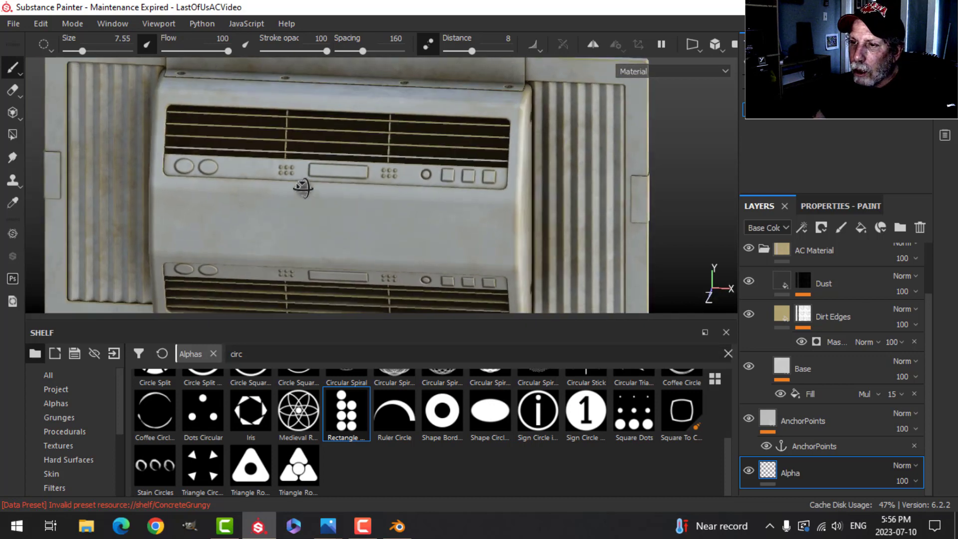
pyautogui.click(760, 249)
pyautogui.click(819, 261)
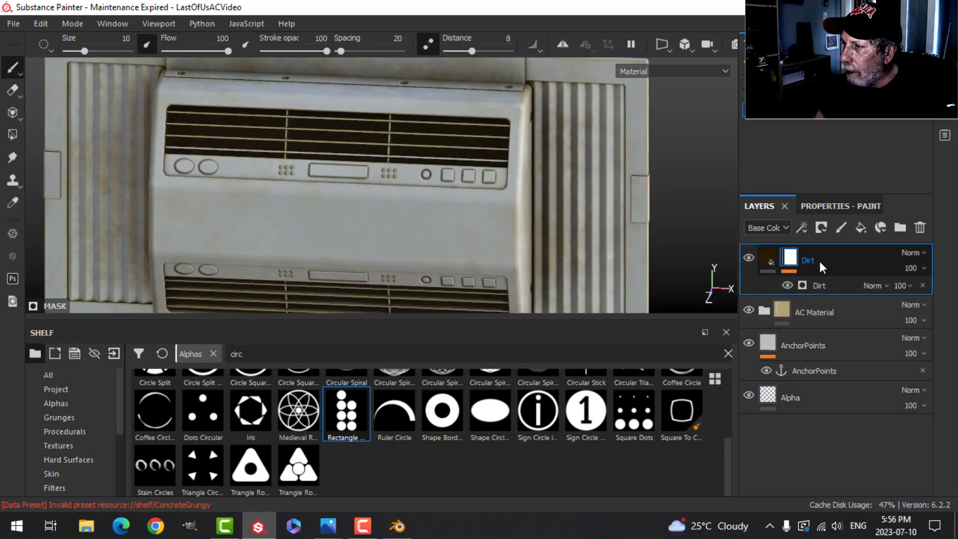
pyautogui.click(772, 256)
pyautogui.click(841, 227)
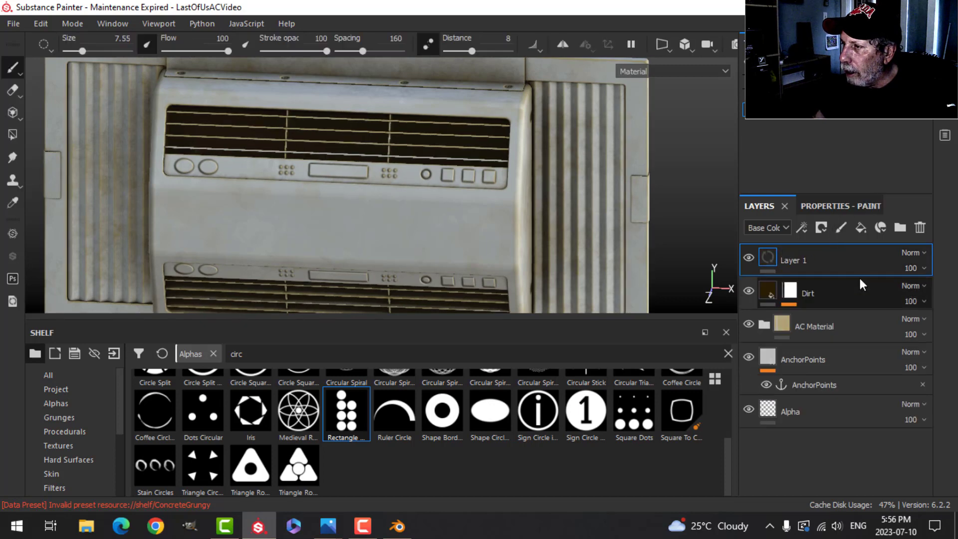
pyautogui.doubleClick(798, 259)
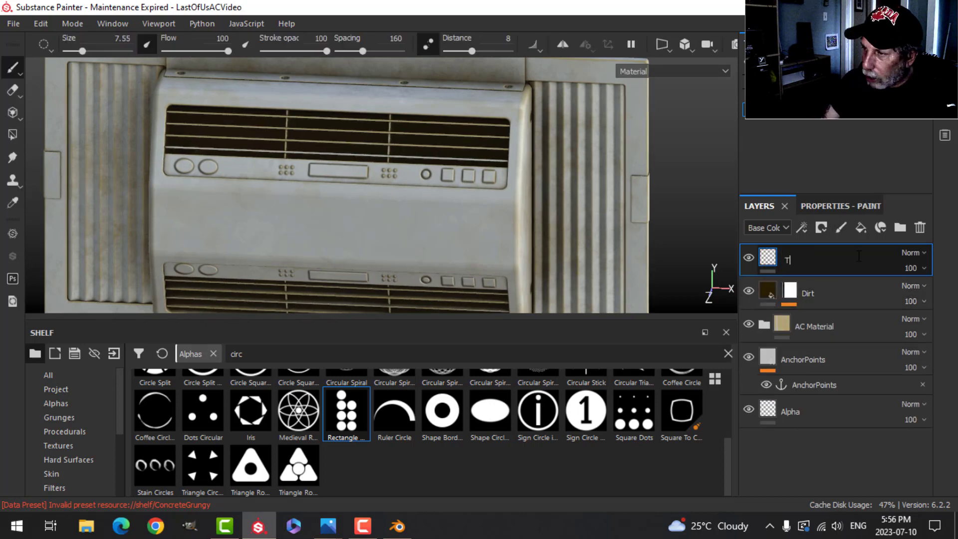
# Set the brush to paint only the colour channel.
pyautogui.click(837, 206)
pyautogui.scroll(-3, 829, 424)
pyautogui.scroll(3, 825, 432)
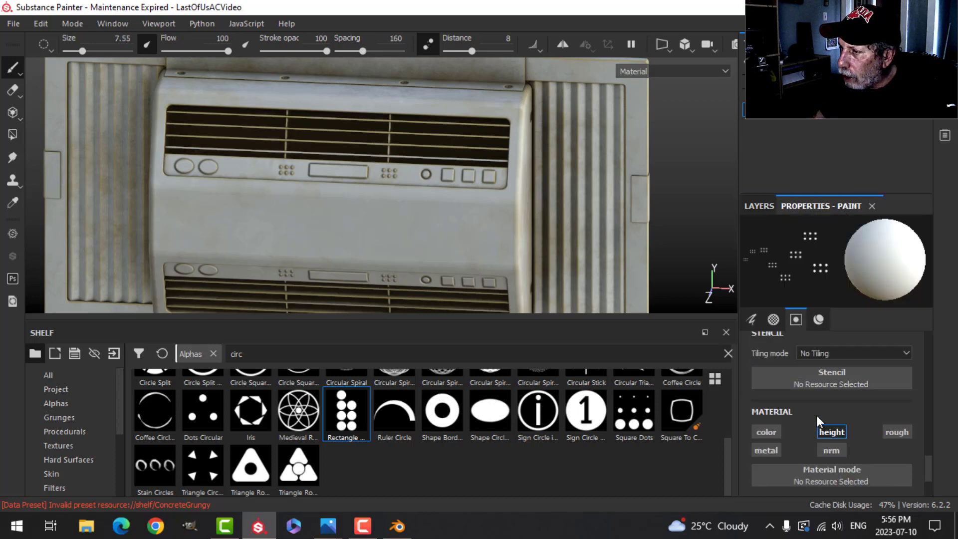
pyautogui.click(774, 431)
pyautogui.scroll(-3, 809, 443)
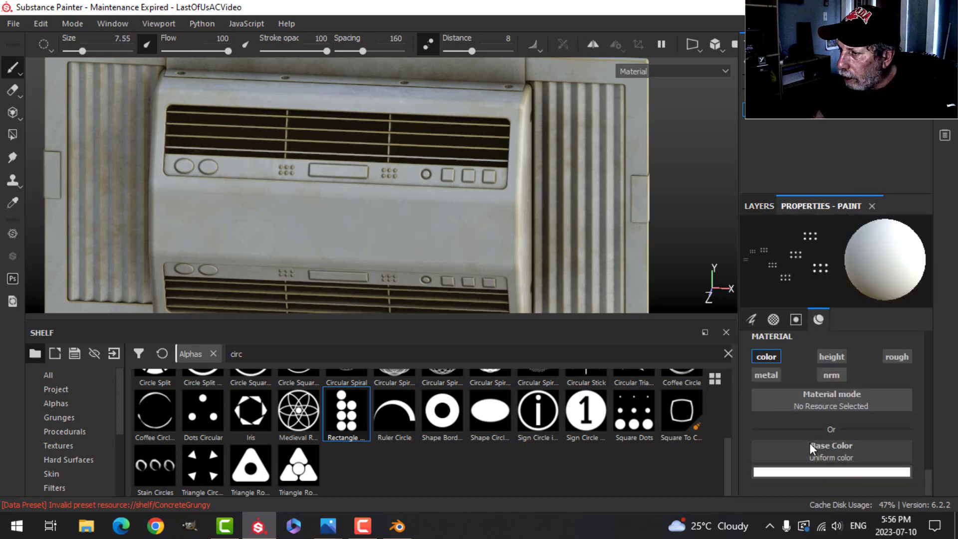
# Set the brush colour to near-black and frame the unit's front straight on.
pyautogui.click(819, 473)
pyautogui.moveTo(784, 394); pyautogui.dragTo(755, 428)
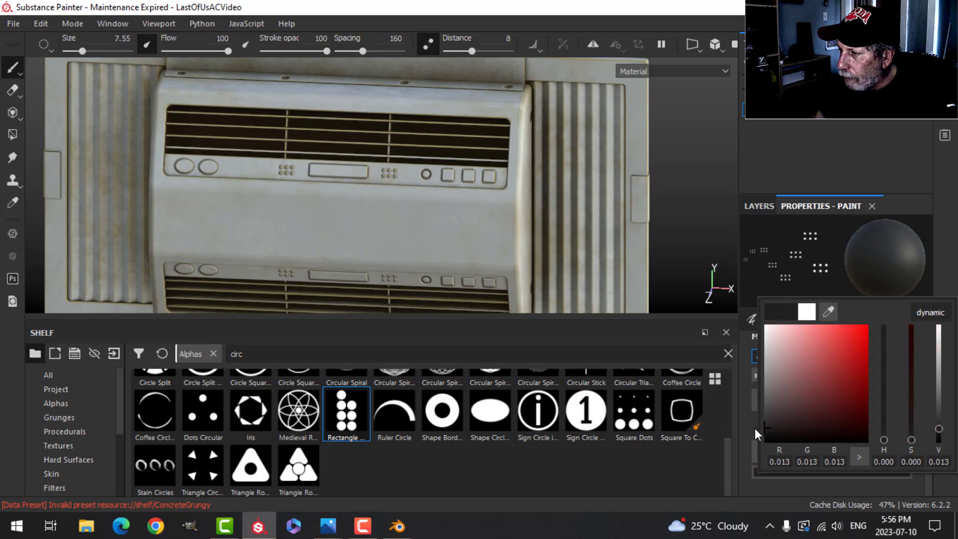
pyautogui.click(953, 277)
pyautogui.keyDown('alt'); pyautogui.keyDown('shift'); pyautogui.moveTo(320, 229); pyautogui.dragTo(374, 226); pyautogui.keyUp('shift'); pyautogui.keyUp('alt')
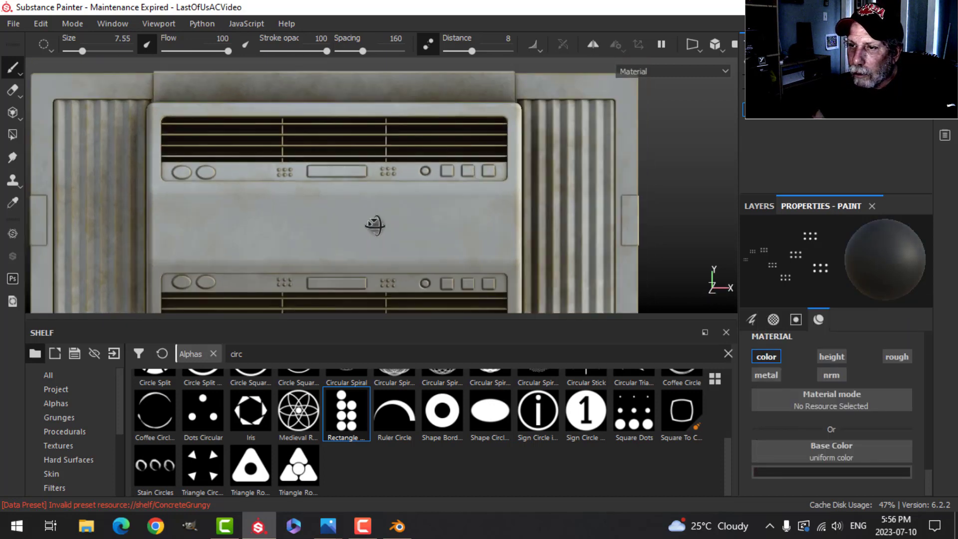
pyautogui.keyDown('ctrl'); pyautogui.keyDown('alt'); pyautogui.moveTo(333, 269); pyautogui.dragTo(341, 266); pyautogui.keyUp('alt'); pyautogui.keyUp('ctrl')
pyautogui.keyDown('alt'); pyautogui.moveTo(341, 266); pyautogui.dragTo(394, 244, button='middle'); pyautogui.keyUp('alt')
pyautogui.scroll(3, 306, 418)
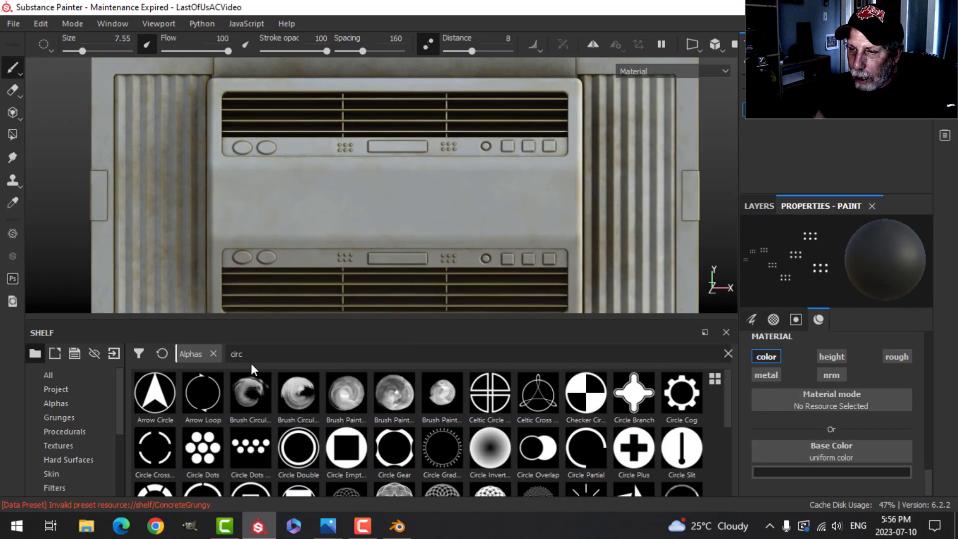
# Choose the Arrow Head alpha, shrink the brush, and stamp a down-arrow on the second oval button.
pyautogui.write('arrow')
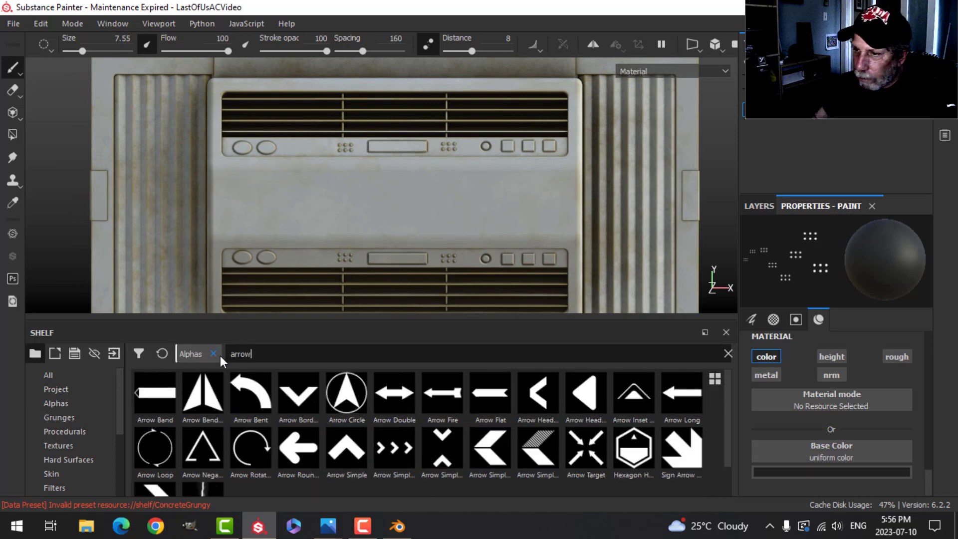
pyautogui.click(585, 394)
pyautogui.scroll(2, 263, 168)
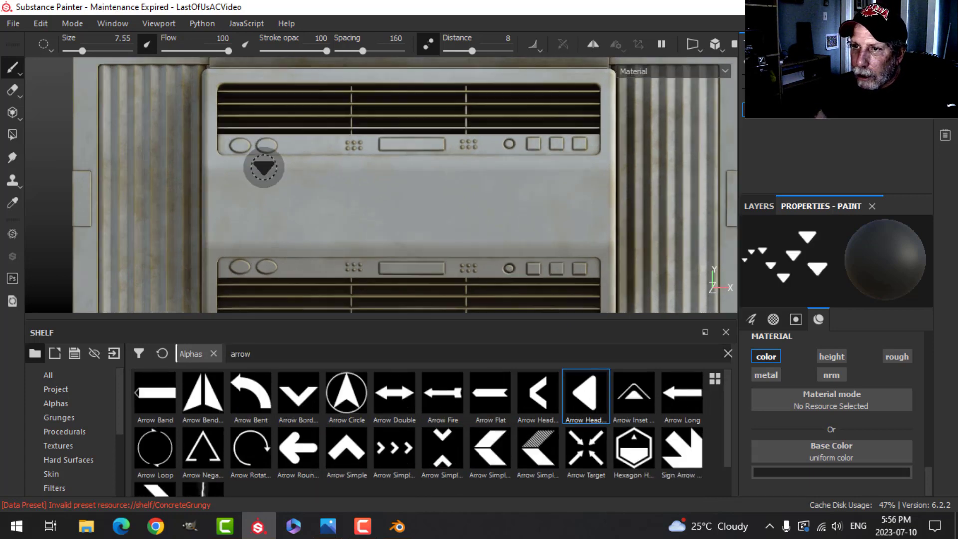
pyautogui.scroll(2, 264, 168)
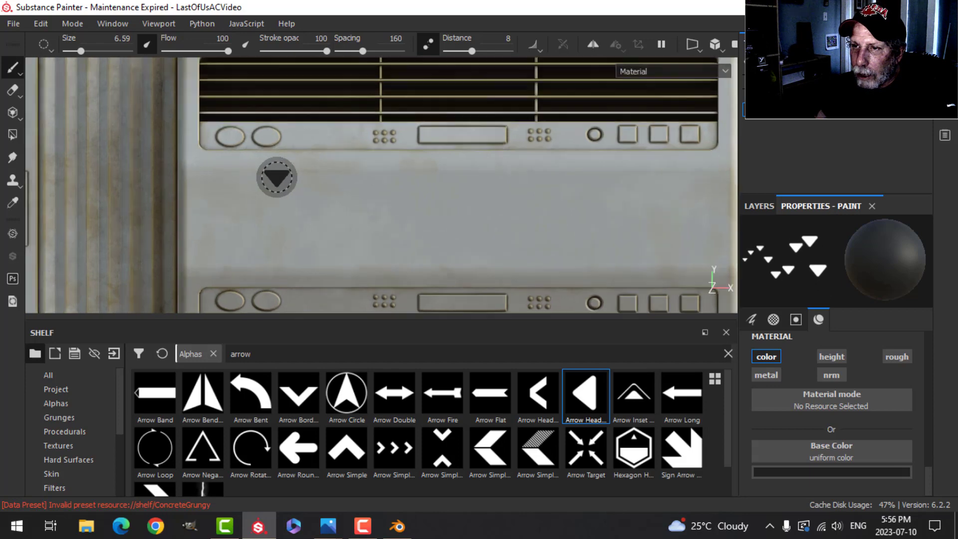
pyautogui.scroll(-1, 272, 175)
pyautogui.scroll(-2, 306, 192)
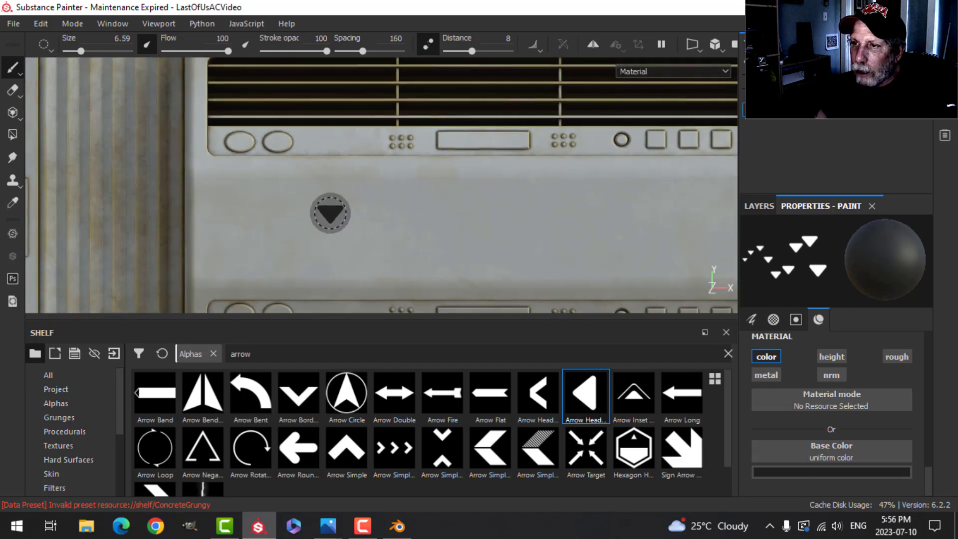
pyautogui.moveTo(327, 214)
pyautogui.mouseDown(button='middle')
pyautogui.moveTo(350, 173)
pyautogui.moveTo(366, 225)
pyautogui.mouseUp(button='middle')
pyautogui.scroll(-1, 329, 174)
pyautogui.scroll(2, 357, 218)
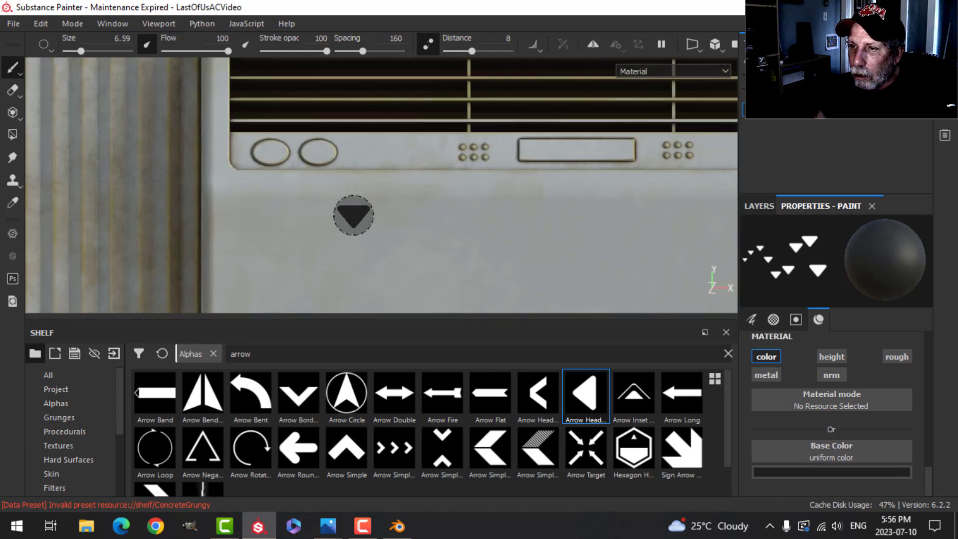
pyautogui.scroll(3, 332, 176)
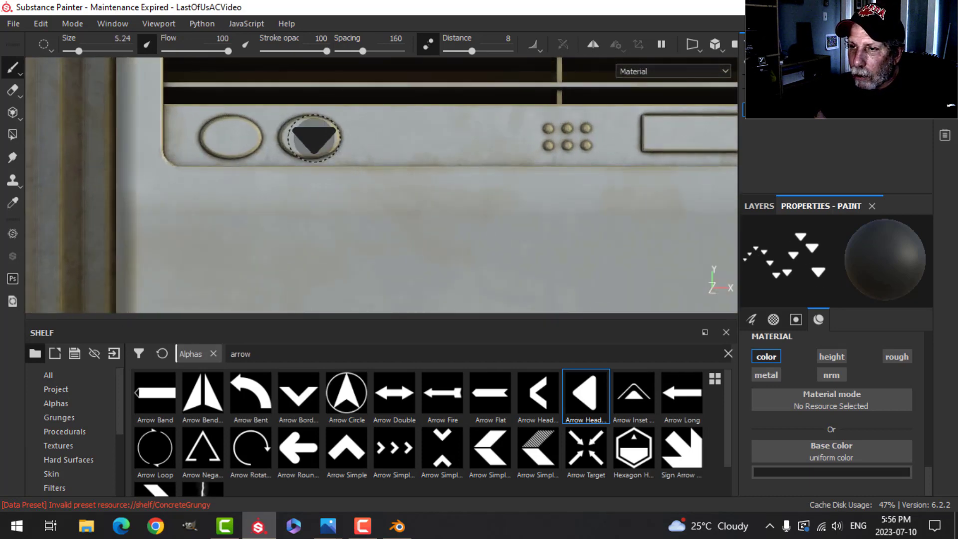
pyautogui.keyDown('ctrl'); pyautogui.moveTo(311, 135); pyautogui.dragTo(309, 135, button='right'); pyautogui.keyUp('ctrl')
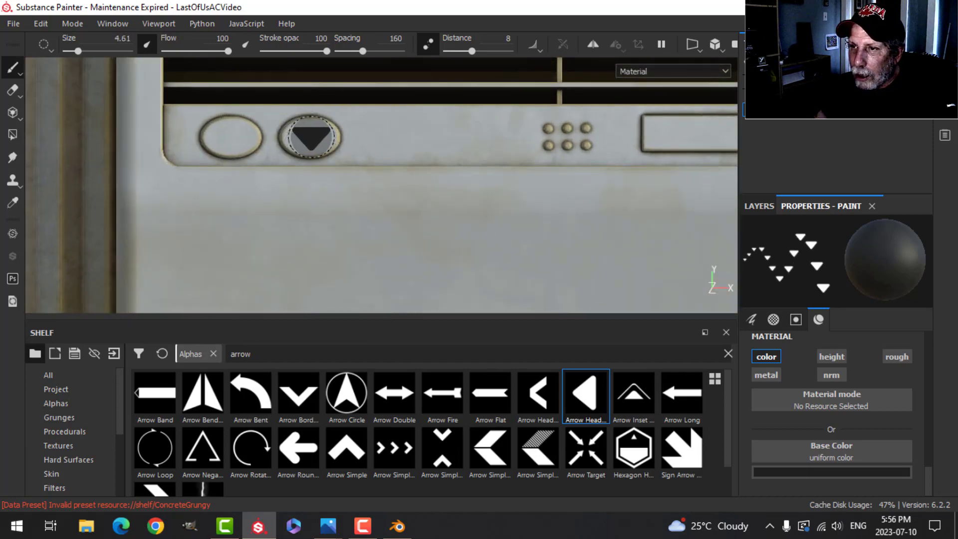
pyautogui.click(310, 135)
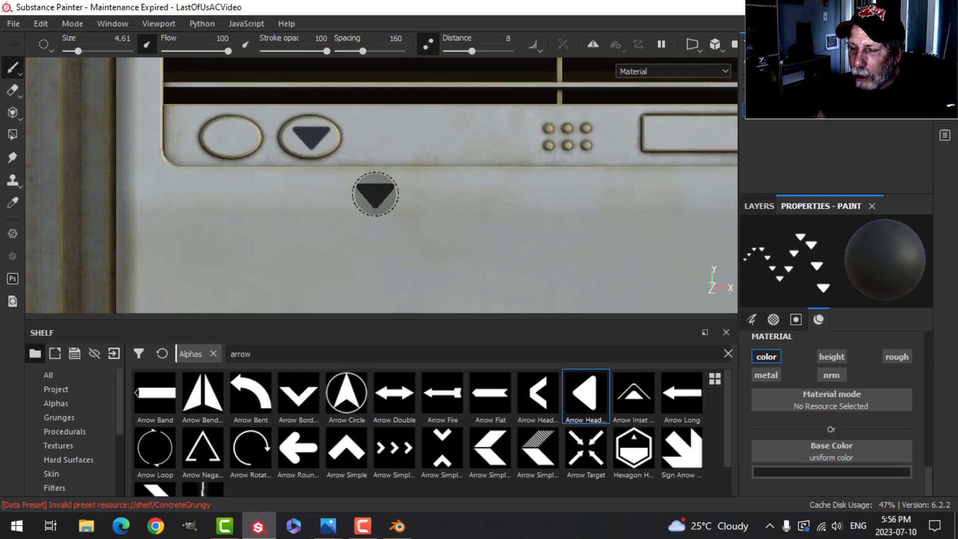
# Undo the misplaced arrow and restamp it cleanly with a slightly smaller brush.
pyautogui.scroll(-3, 387, 194)
pyautogui.hotkey('ctrl', 'z')
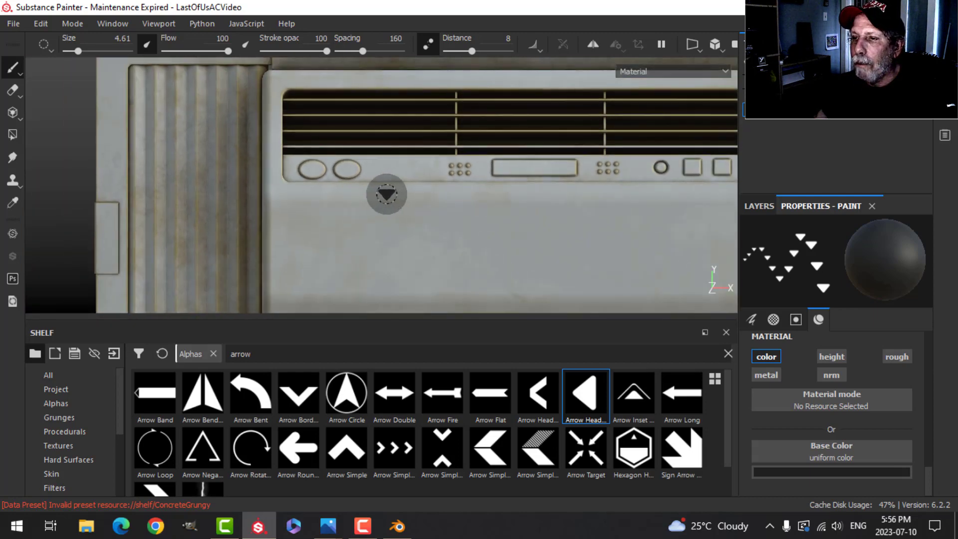
pyautogui.scroll(4, 387, 194)
pyautogui.keyDown('ctrl'); pyautogui.moveTo(336, 154); pyautogui.dragTo(335, 154, button='right'); pyautogui.keyUp('ctrl')
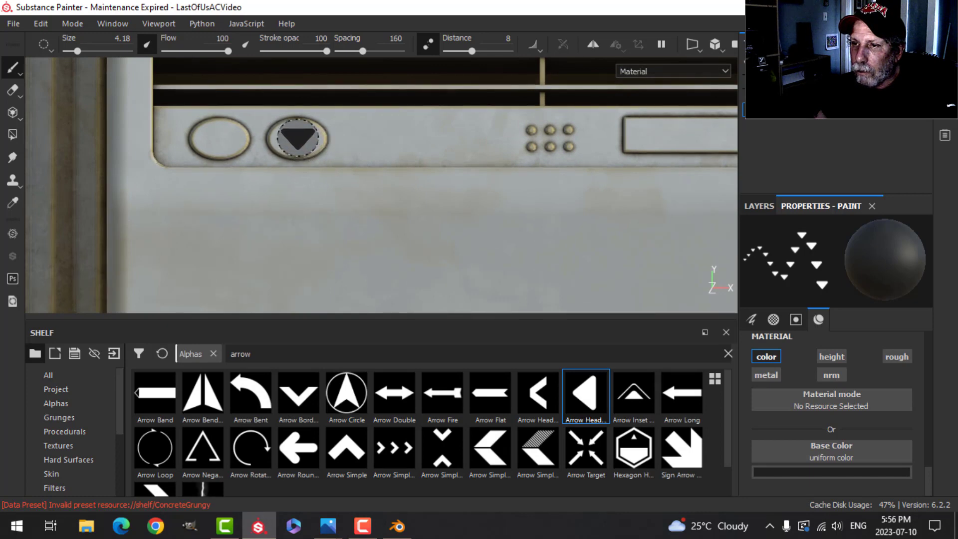
pyautogui.click(299, 139)
pyautogui.scroll(-3, 435, 199)
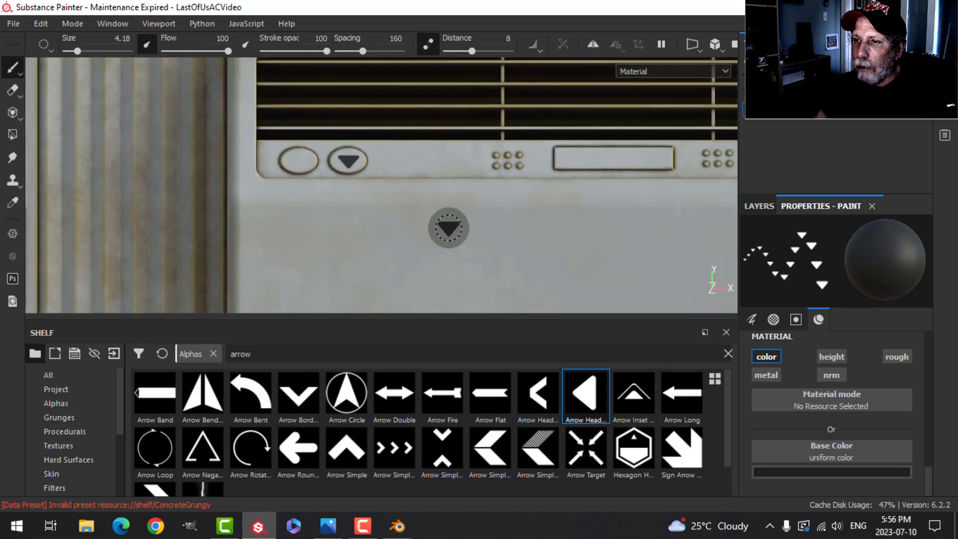
pyautogui.keyDown('alt'); pyautogui.moveTo(448, 227); pyautogui.dragTo(438, 74, button='middle'); pyautogui.keyUp('alt')
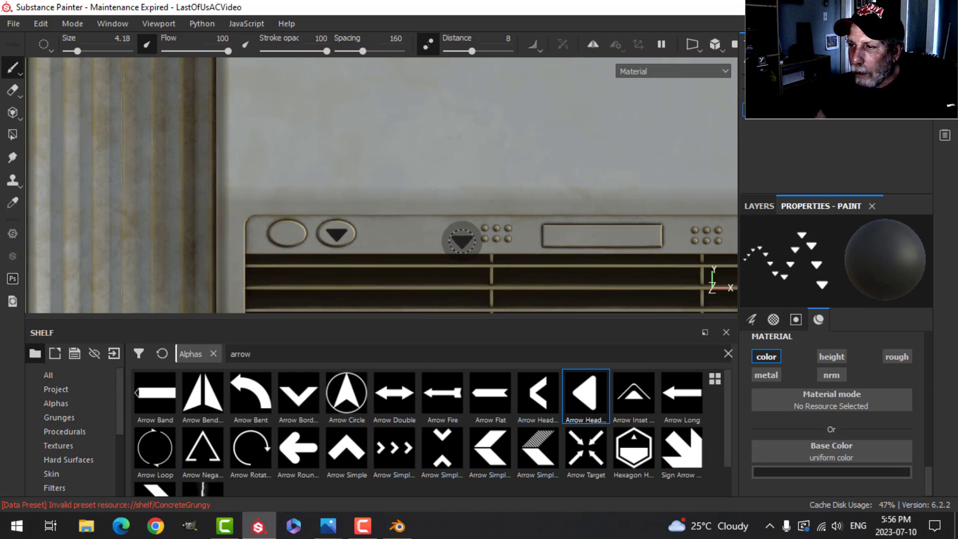
# Rotate the brush angle to 90 and stamp an up-arrow on the first oval button.
pyautogui.scroll(4, 813, 379)
pyautogui.scroll(3, 821, 385)
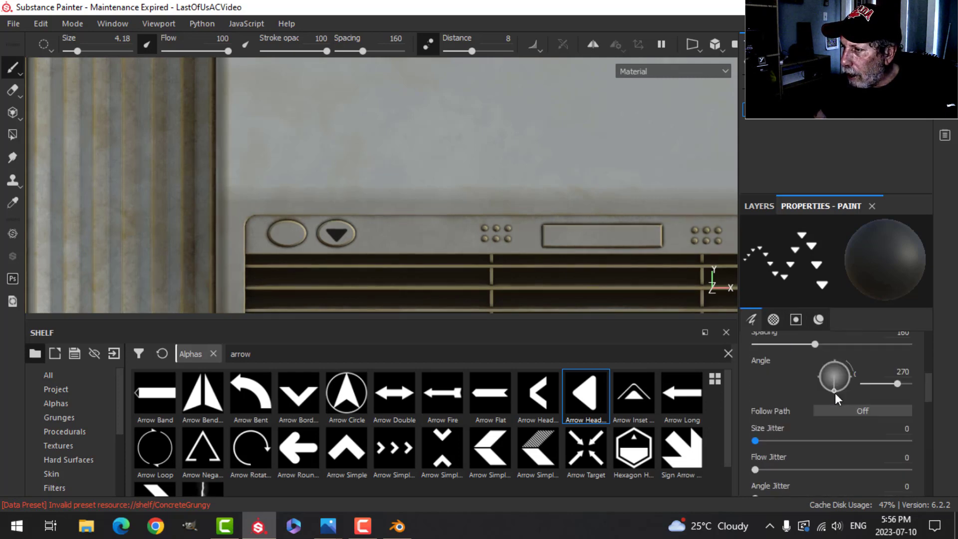
pyautogui.moveTo(838, 417)
pyautogui.mouseDown()
pyautogui.moveTo(837, 427)
pyautogui.moveTo(836, 404)
pyautogui.mouseUp()
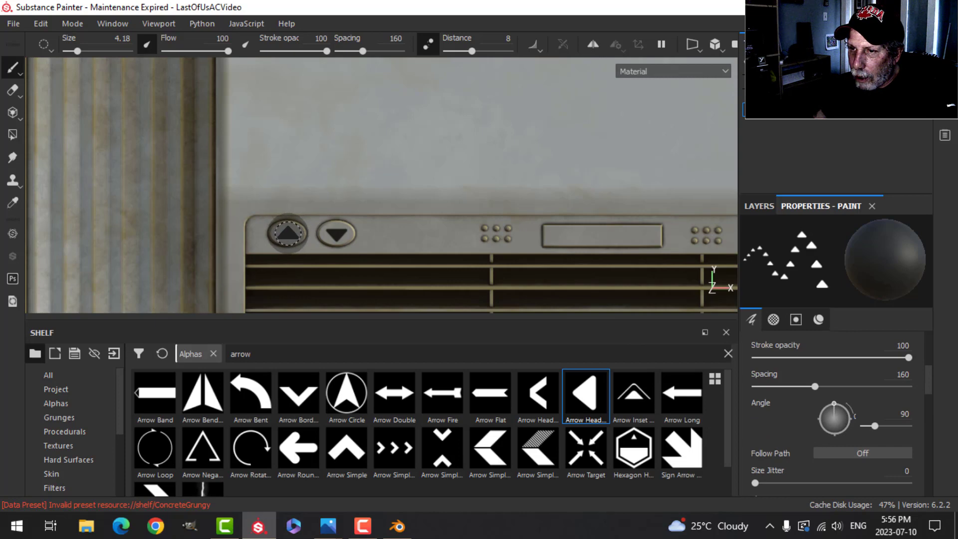
pyautogui.click(288, 233)
# Stamp an up-arrow on the other unit's first oval button as well.
pyautogui.scroll(-4, 381, 197)
pyautogui.keyDown('alt'); pyautogui.moveTo(391, 186); pyautogui.dragTo(453, 304, button='middle'); pyautogui.keyUp('alt')
pyautogui.scroll(3, 422, 286)
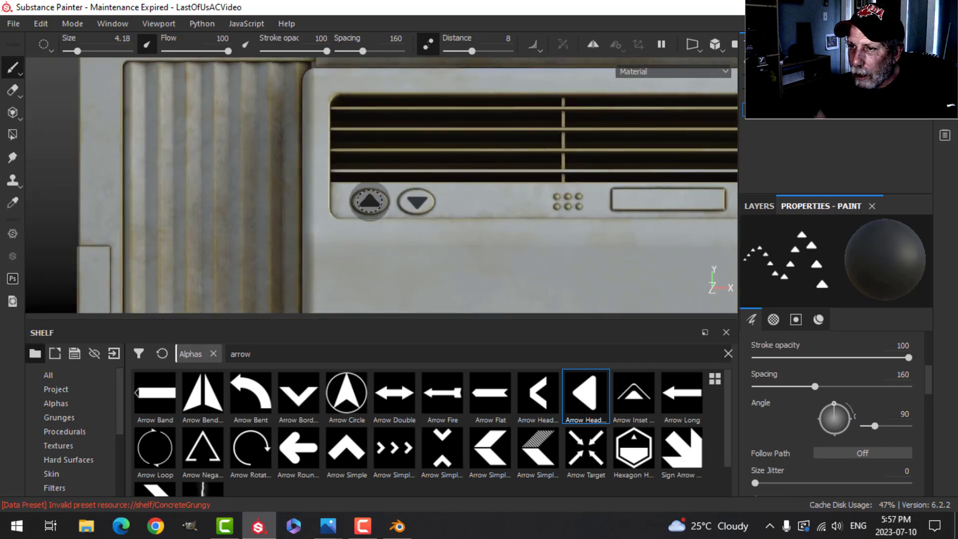
pyautogui.click(369, 201)
pyautogui.scroll(-3, 443, 259)
pyautogui.keyDown('alt'); pyautogui.moveTo(516, 274); pyautogui.dragTo(319, 237, button='middle'); pyautogui.keyUp('alt')
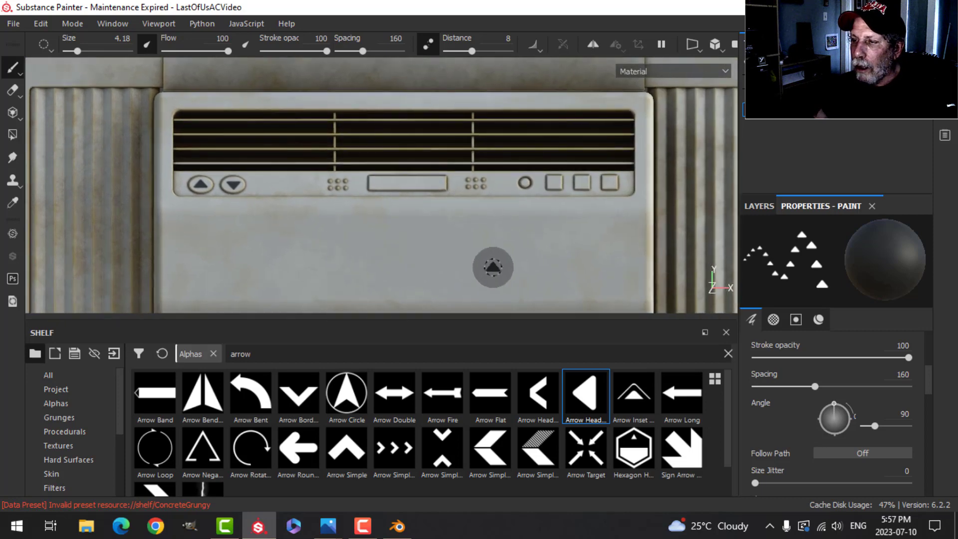
pyautogui.keyDown('alt'); pyautogui.moveTo(603, 293); pyautogui.dragTo(506, 260, button='middle'); pyautogui.keyUp('alt')
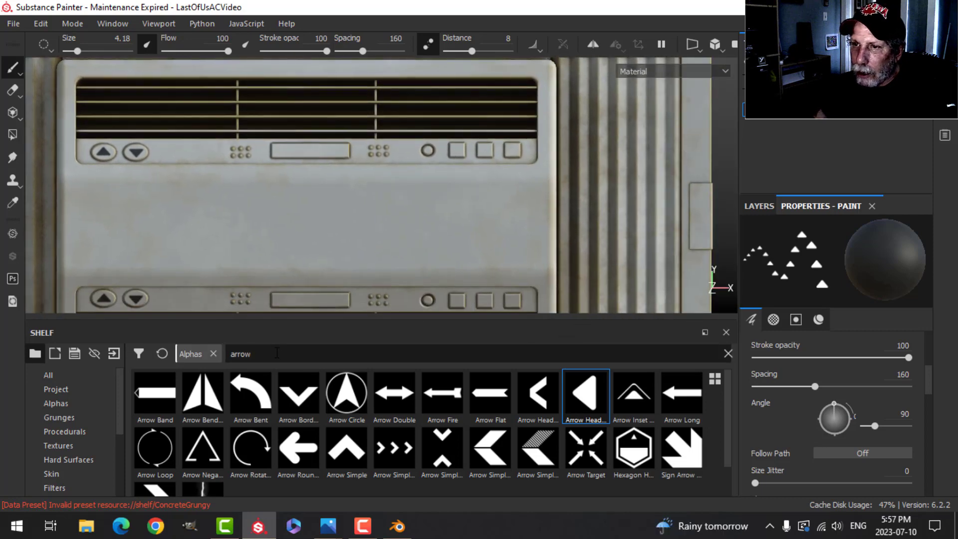
# Switch the stamp to the Font Courier alpha with Bold type.
pyautogui.write('font')
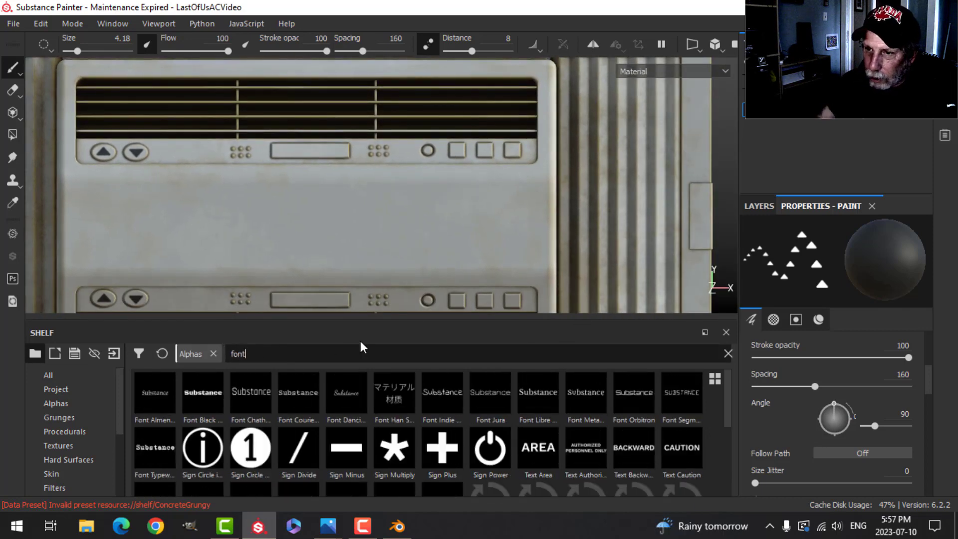
pyautogui.click(308, 405)
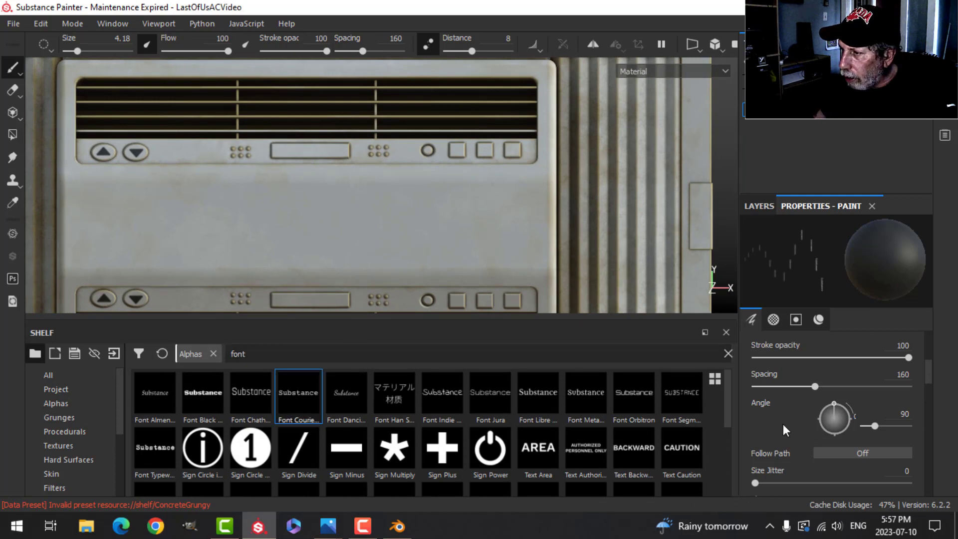
pyautogui.scroll(-5, 786, 419)
pyautogui.scroll(5, 798, 414)
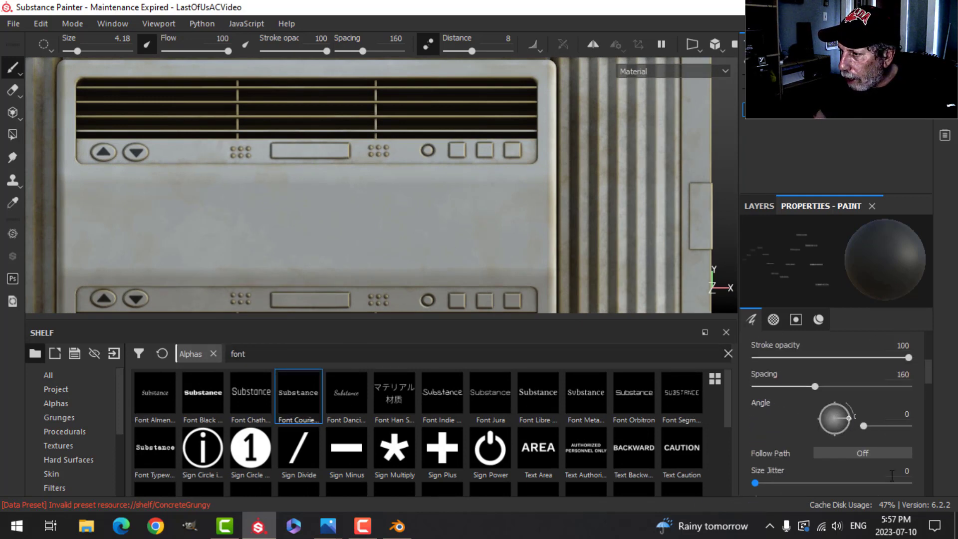
pyautogui.scroll(-5, 892, 476)
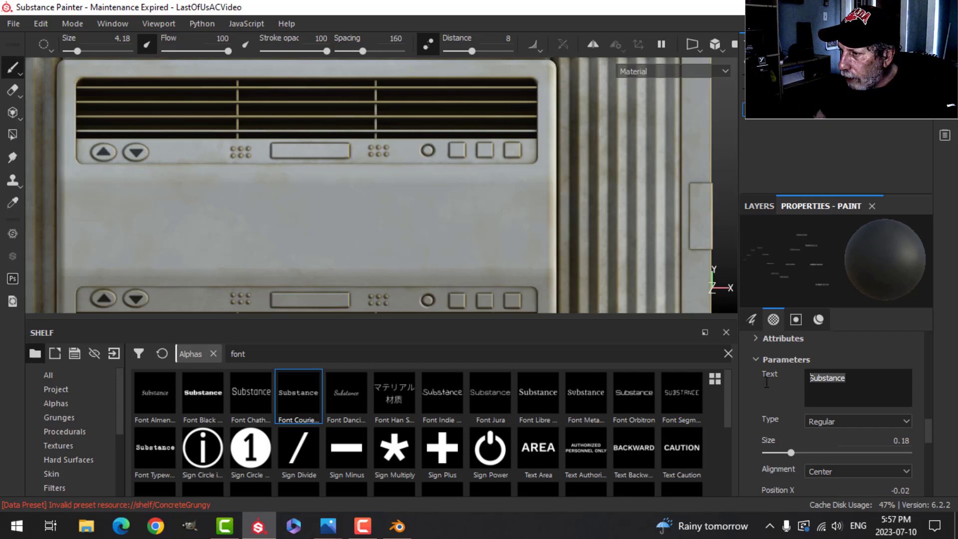
pyautogui.click(836, 421)
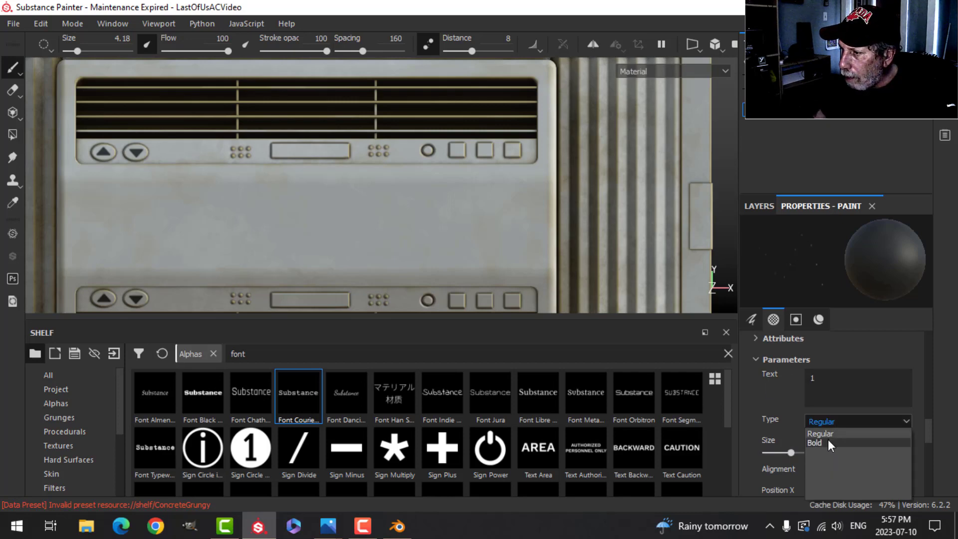
pyautogui.click(828, 439)
pyautogui.scroll(5, 424, 190)
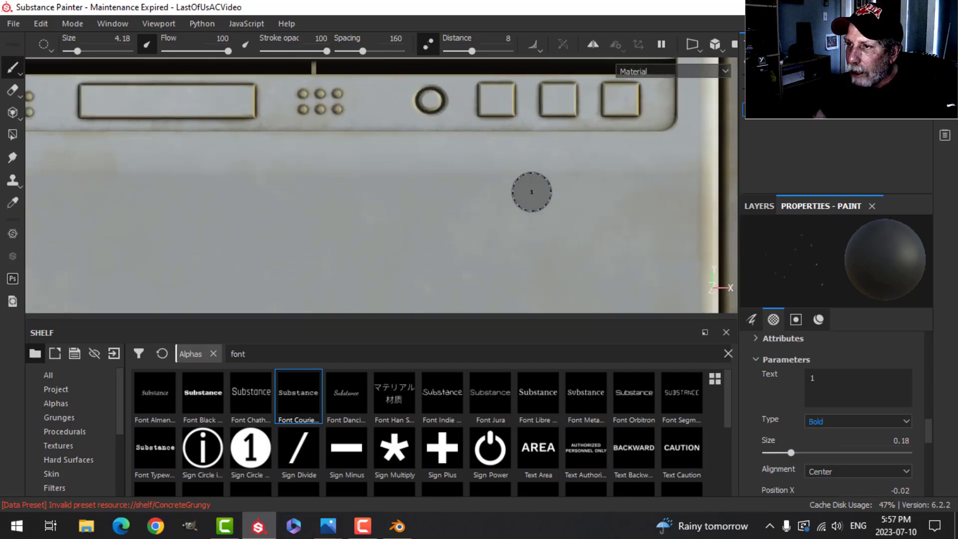
# Enlarge the brush to fit the square buttons and show the full stamp preview.
pyautogui.keyDown('alt'); pyautogui.moveTo(532, 193); pyautogui.dragTo(443, 248, button='middle'); pyautogui.keyUp('alt')
pyautogui.keyDown('ctrl'); pyautogui.moveTo(404, 161); pyautogui.dragTo(406, 161, button='right'); pyautogui.keyUp('ctrl')
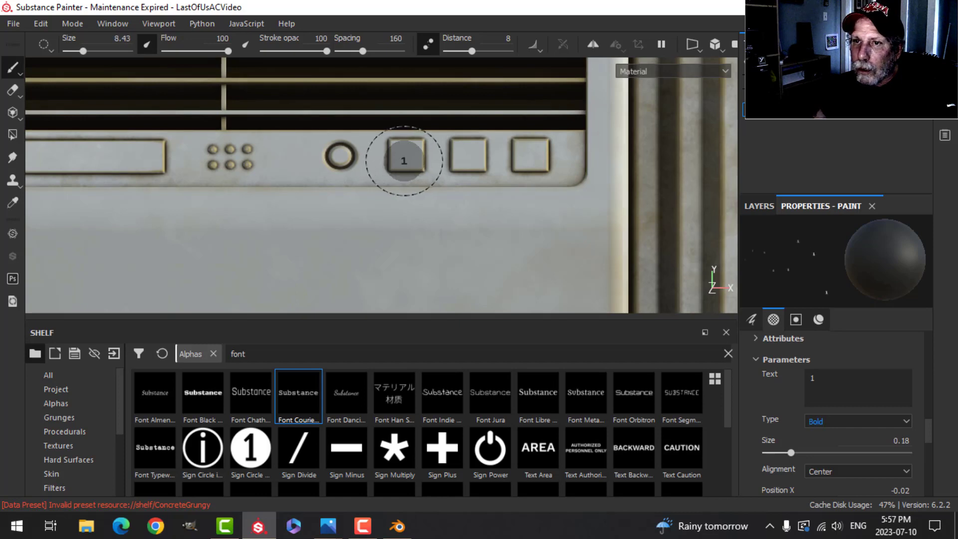
pyautogui.click(41, 48)
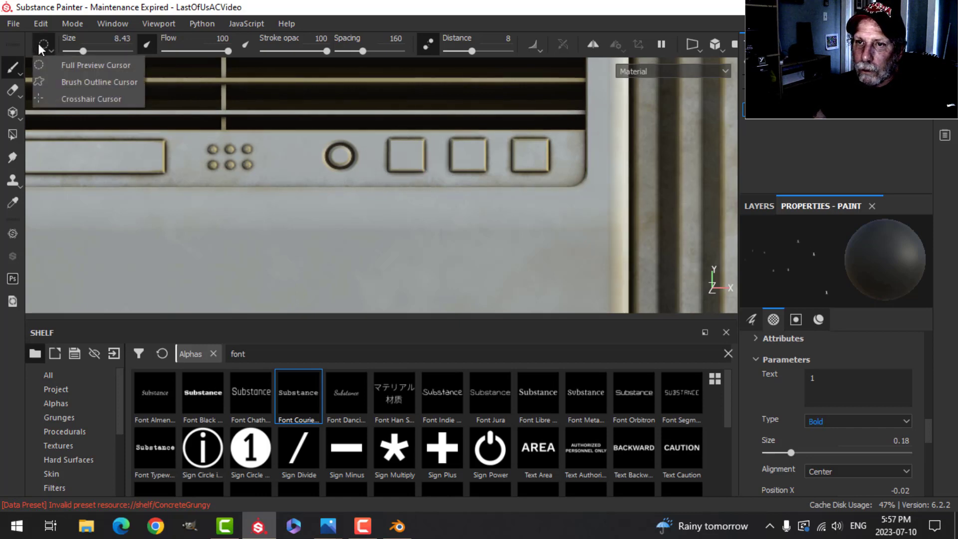
pyautogui.click(62, 67)
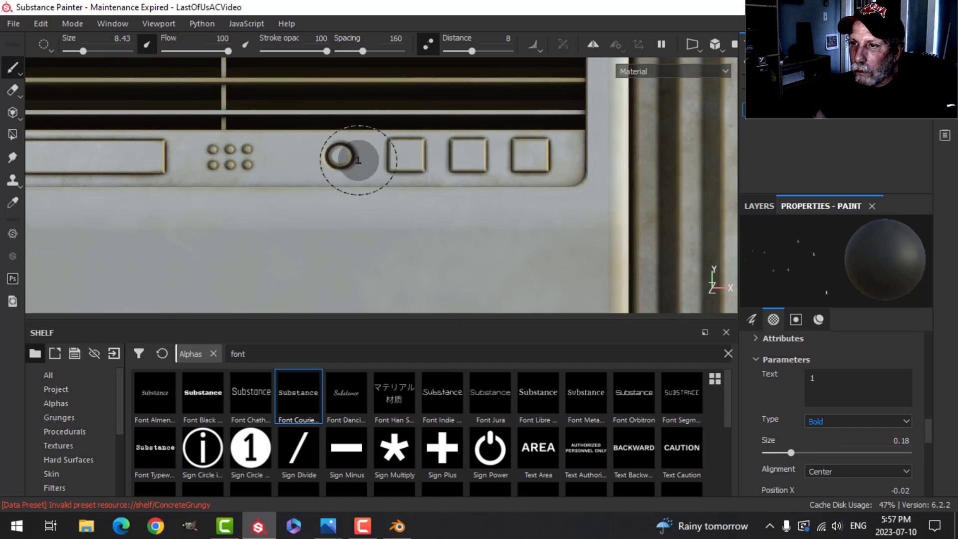
pyautogui.moveTo(425, 157)
pyautogui.keyDown('ctrl'); pyautogui.mouseDown(button='right')
pyautogui.moveTo(436, 156)
pyautogui.moveTo(406, 152)
pyautogui.mouseUp(button='right'); pyautogui.keyUp('ctrl')
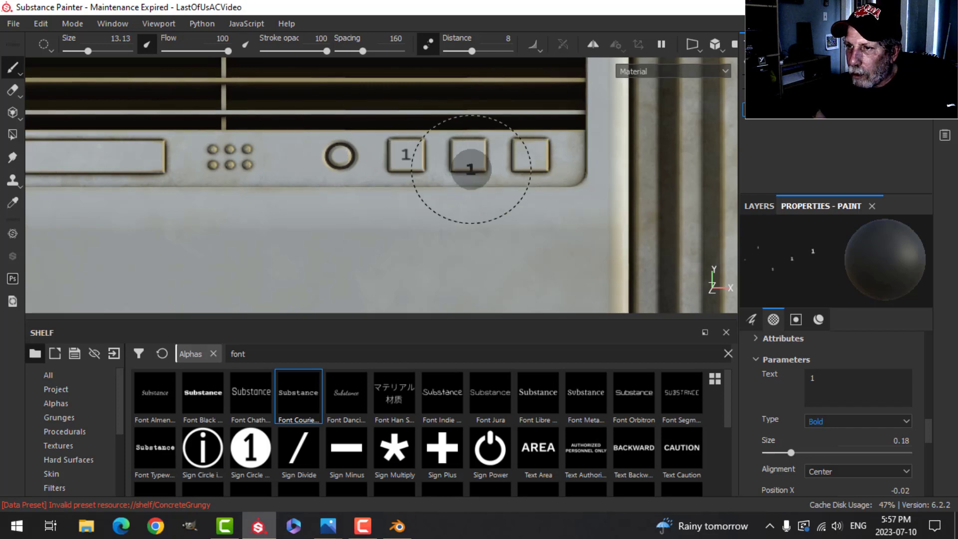
# Stamp the numbers 2 and 3 on the second and third square buttons.
pyautogui.click(822, 396)
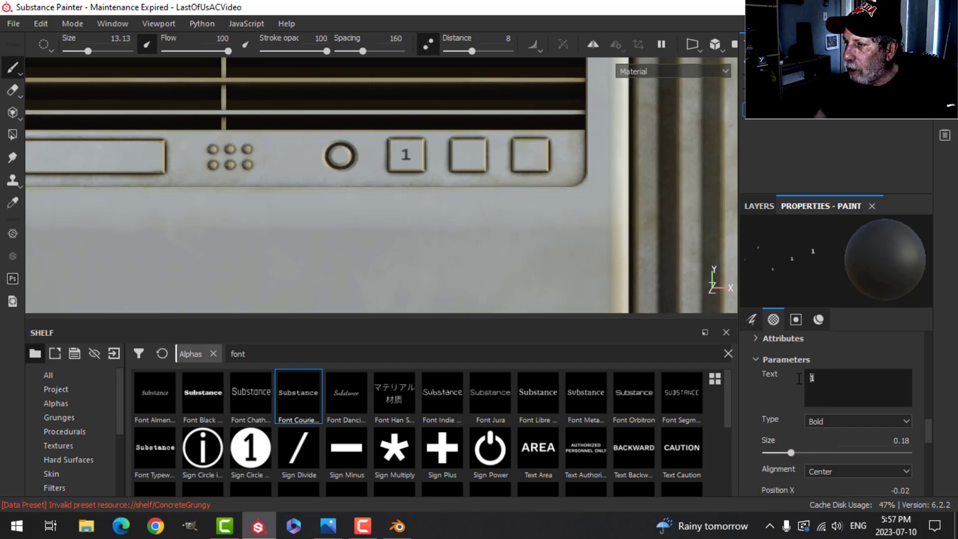
pyautogui.write('2')
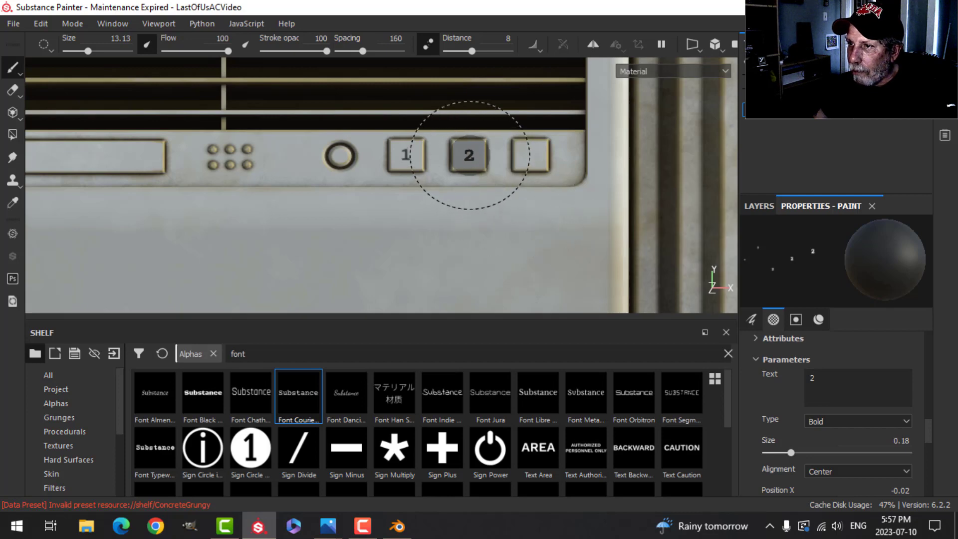
pyautogui.click(469, 154)
pyautogui.click(811, 383)
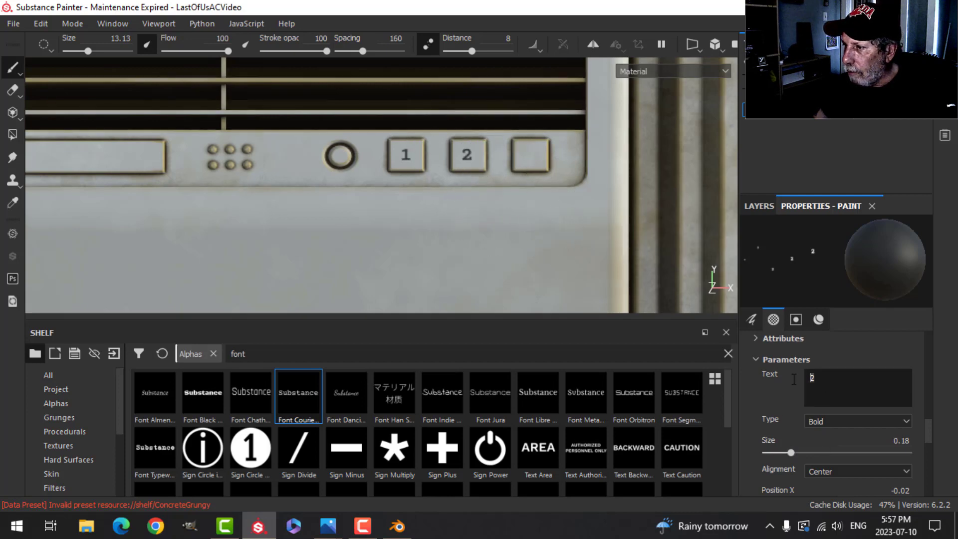
pyautogui.write('3')
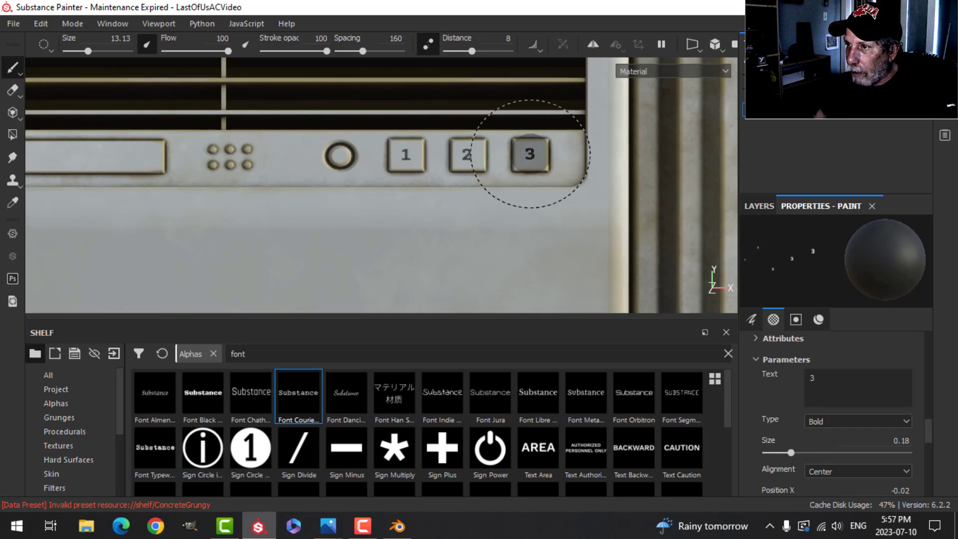
pyautogui.click(529, 154)
# Bring the other unit's square buttons into view and change the stamp text to 4.
pyautogui.scroll(2, 367, 239)
pyautogui.scroll(-5, 395, 253)
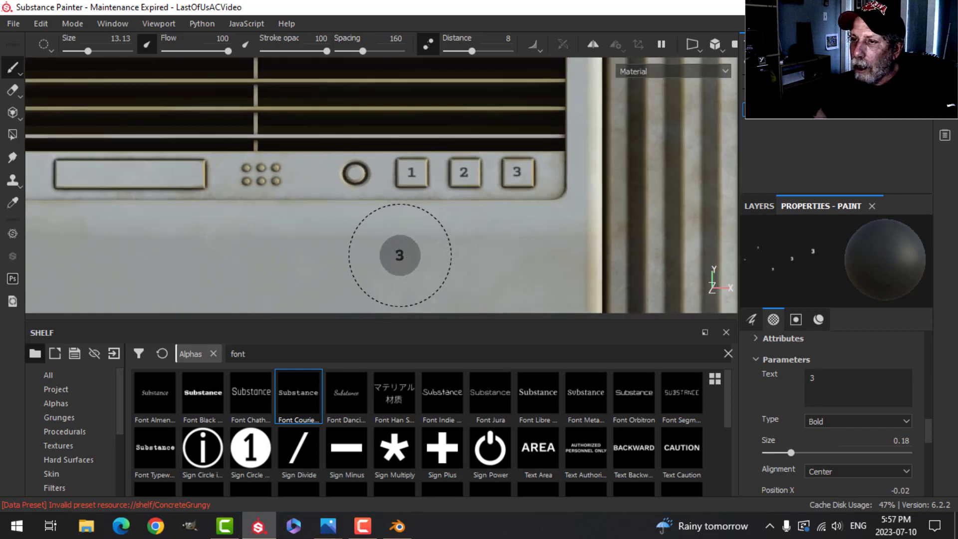
pyautogui.keyDown('alt'); pyautogui.moveTo(459, 234); pyautogui.dragTo(462, 77, button='middle'); pyautogui.keyUp('alt')
pyautogui.keyDown('alt'); pyautogui.moveTo(438, 184); pyautogui.dragTo(435, 141, button='middle'); pyautogui.keyUp('alt')
pyautogui.scroll(2, 436, 185)
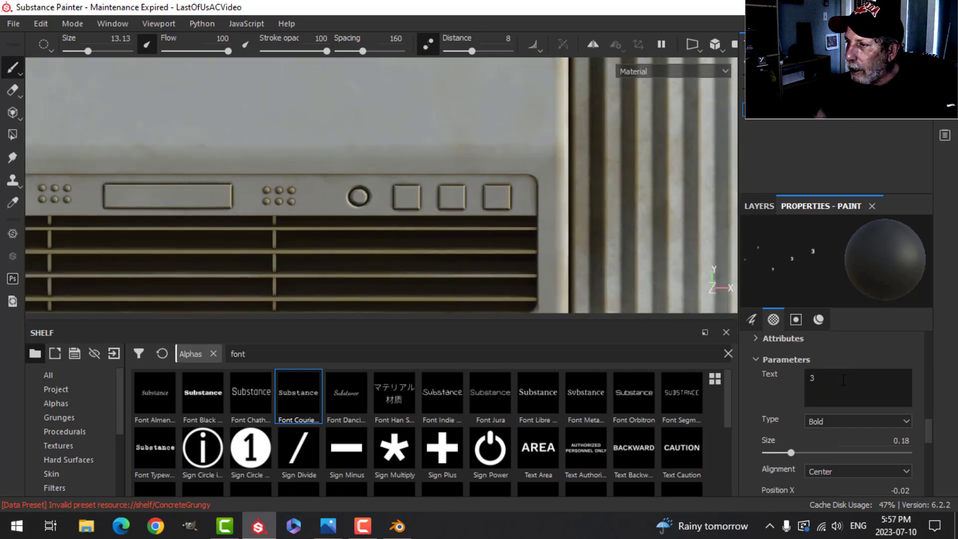
pyautogui.write('4')
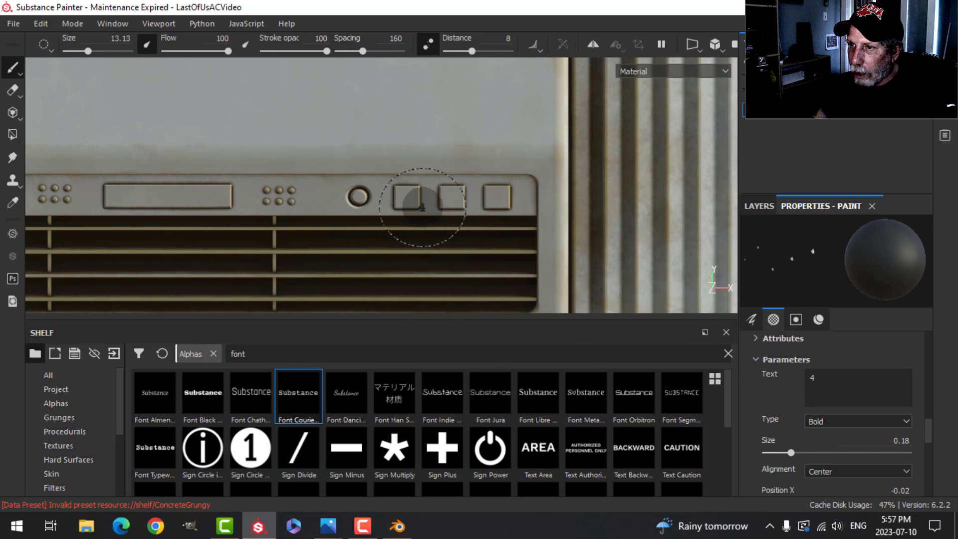
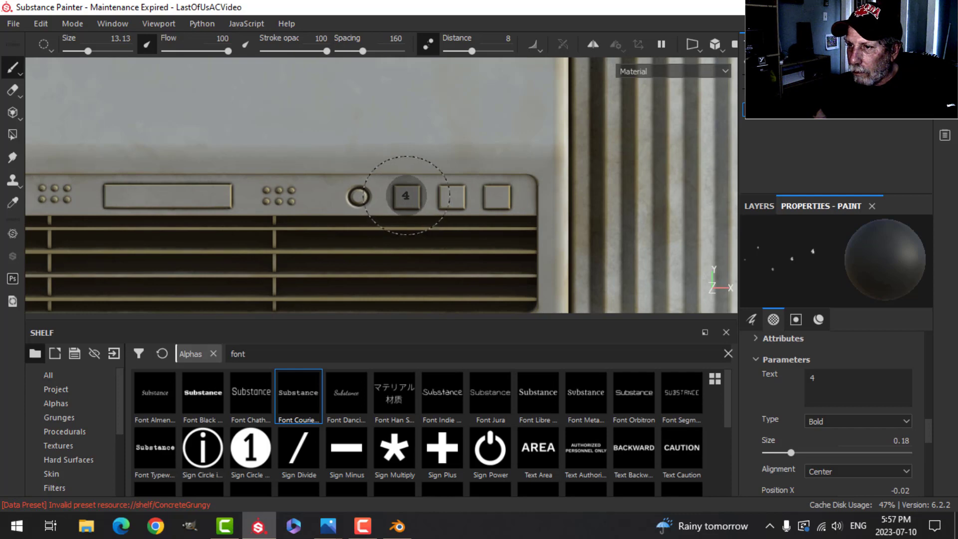
# Stamp 4, 5 and 6 on the three square buttons, changing the stamp text before each.
pyautogui.click(406, 195)
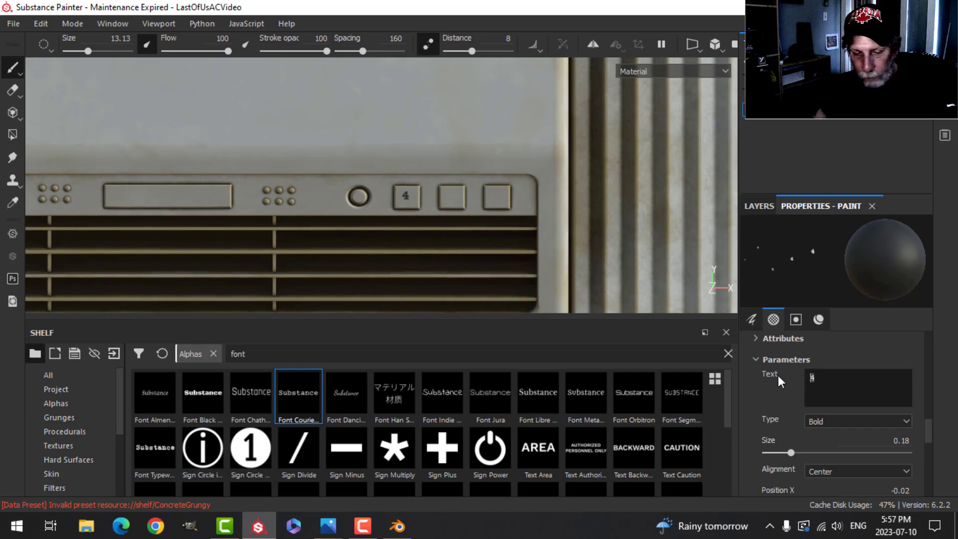
pyautogui.write('5')
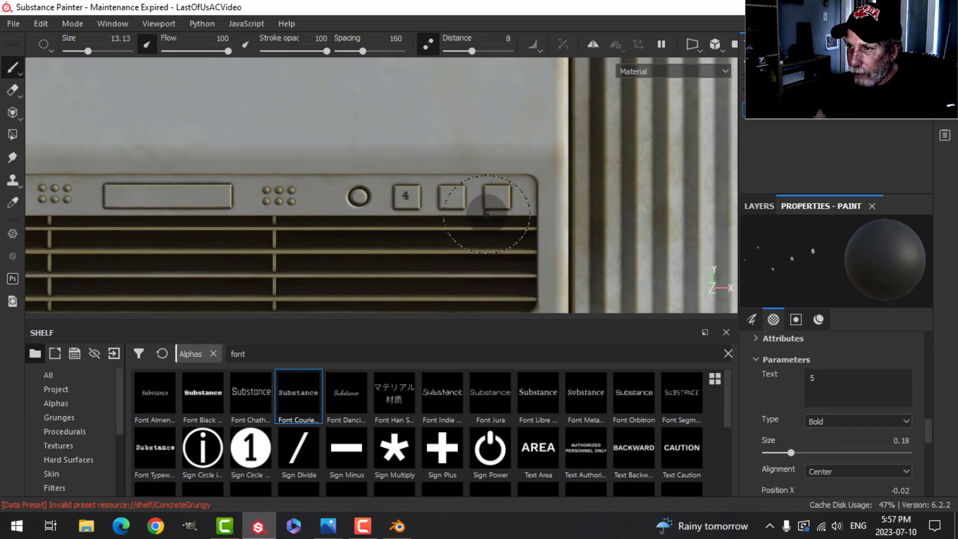
pyautogui.write('4')
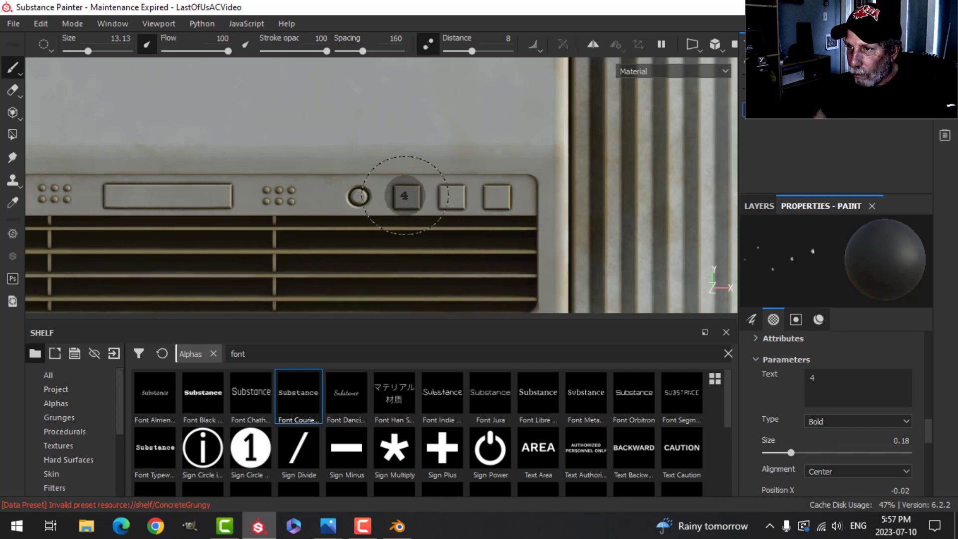
pyautogui.doubleClick(804, 378)
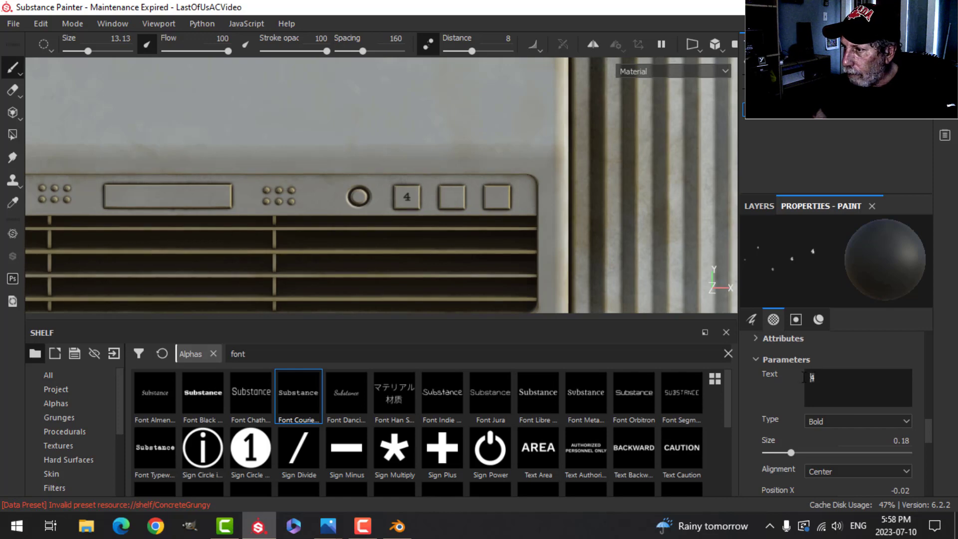
pyautogui.write('5')
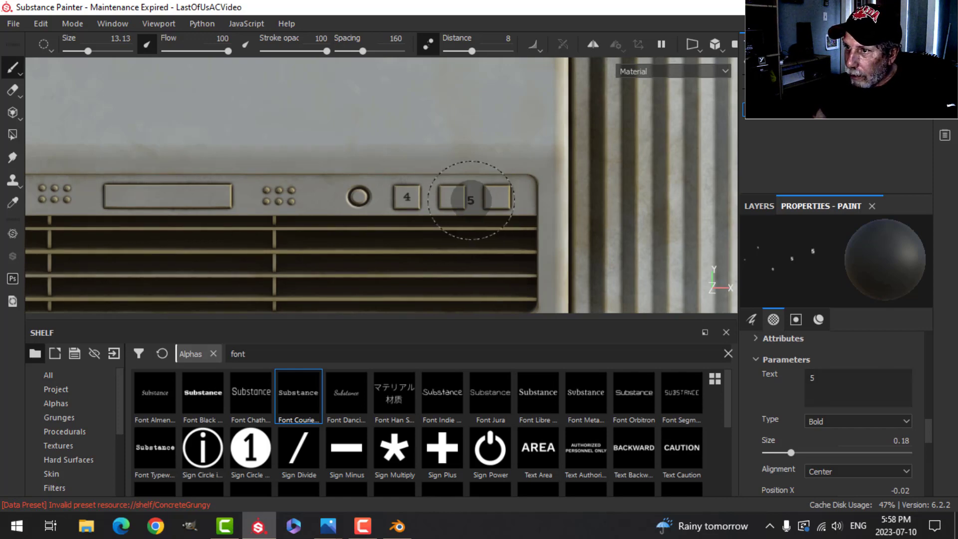
pyautogui.click(452, 195)
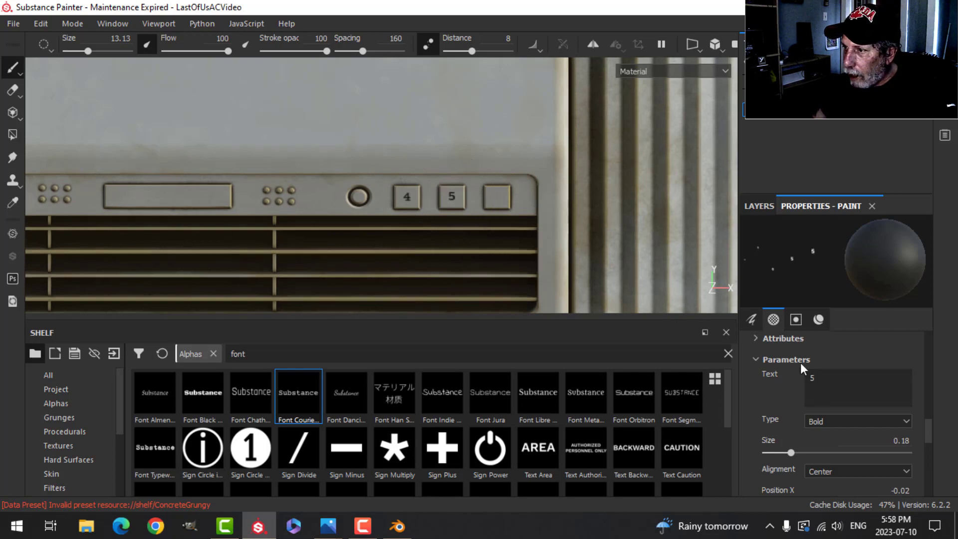
pyautogui.click(851, 378)
pyautogui.write('6')
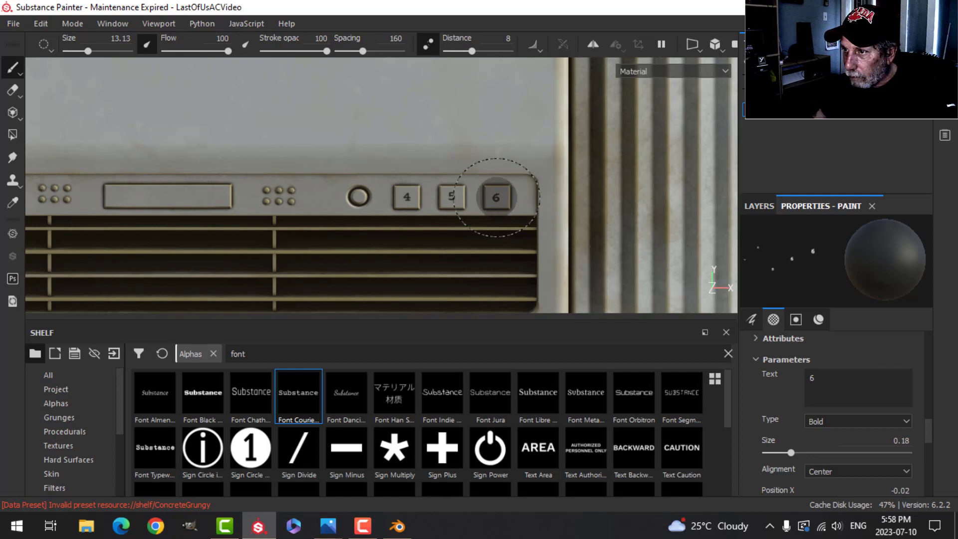
pyautogui.click(497, 197)
pyautogui.scroll(-3, 417, 256)
pyautogui.moveTo(320, 226)
pyautogui.keyDown('alt'); pyautogui.mouseDown(button='middle')
pyautogui.moveTo(515, 210)
pyautogui.moveTo(321, 230)
pyautogui.mouseUp(button='middle'); pyautogui.keyUp('alt')
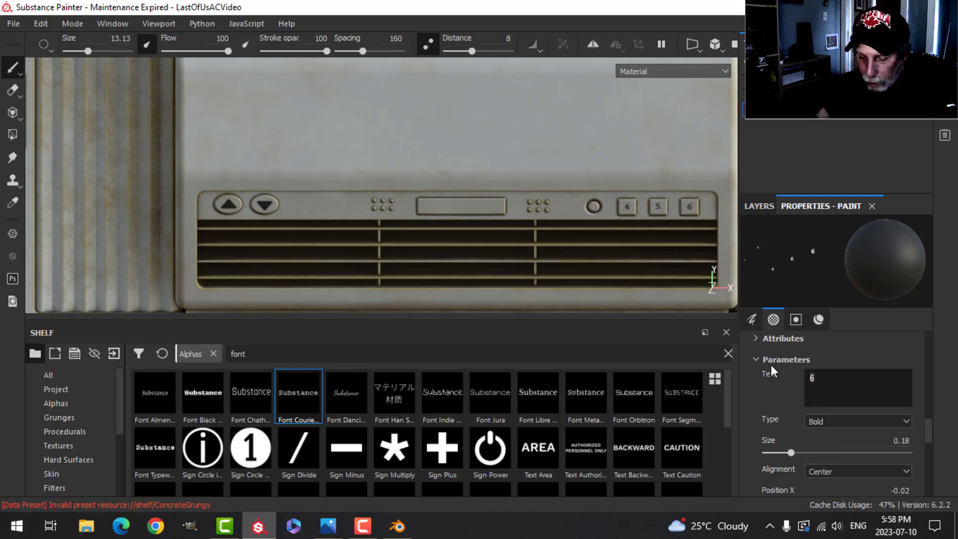
# Change the stamp text to LO, resize the brush, and redo a misplaced LO stamp beside the down arrow.
pyautogui.write('L')
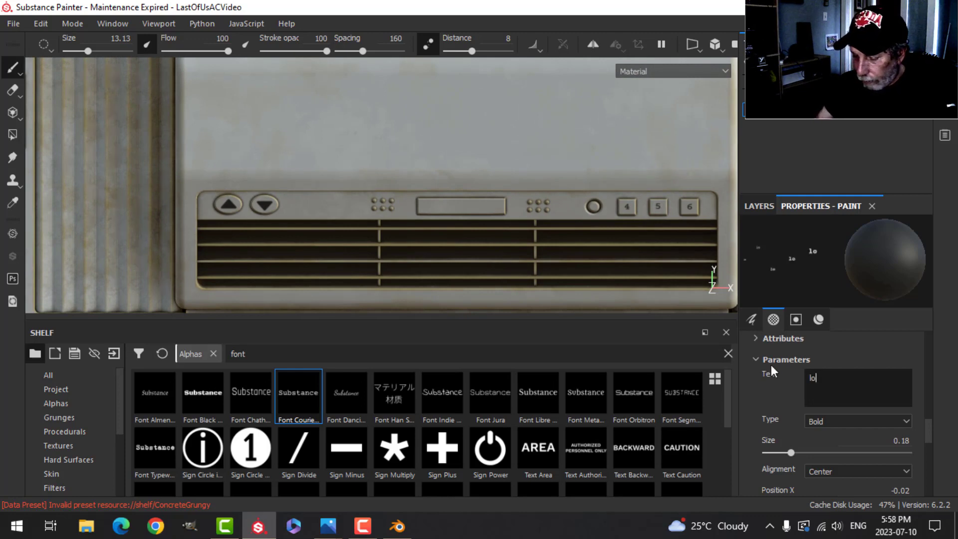
pyautogui.write('O')
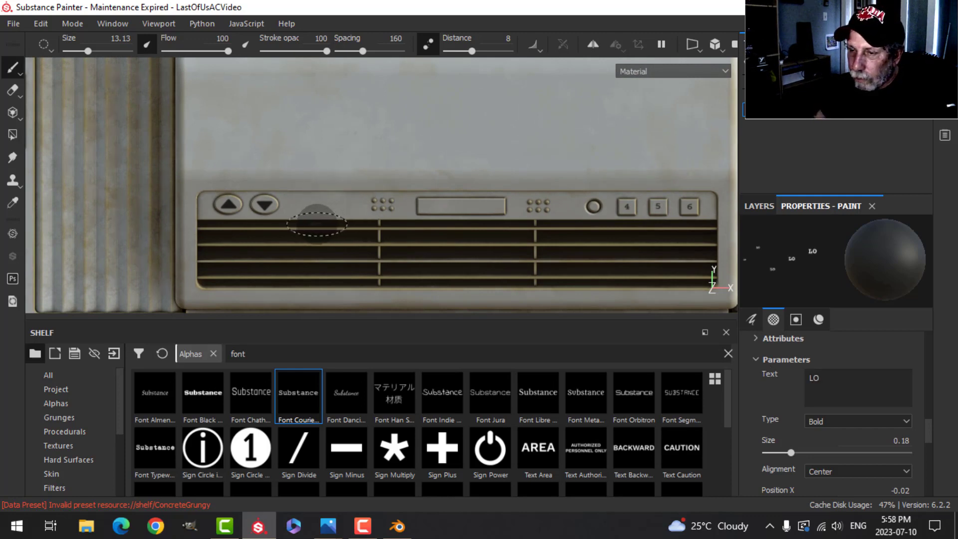
pyautogui.scroll(2, 288, 211)
pyautogui.scroll(1, 288, 211)
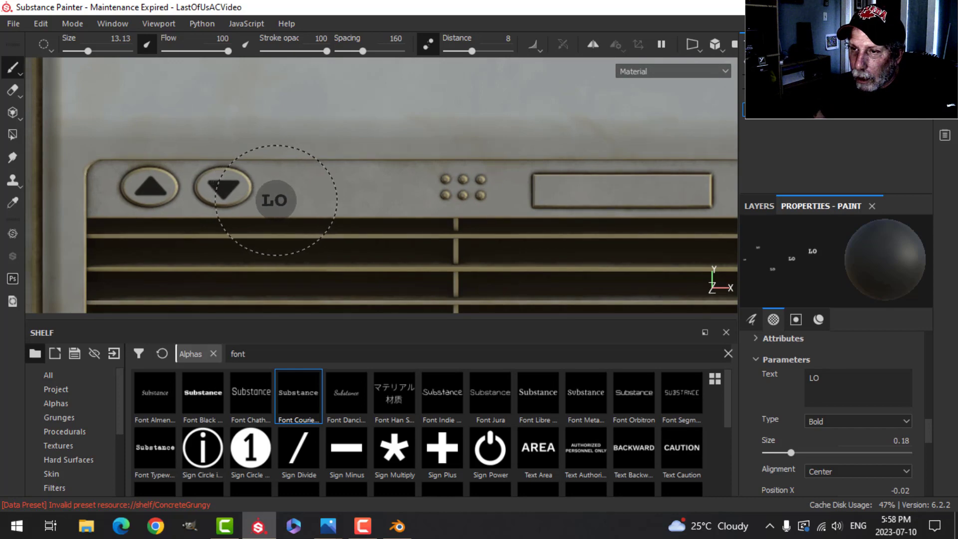
pyautogui.press('[')
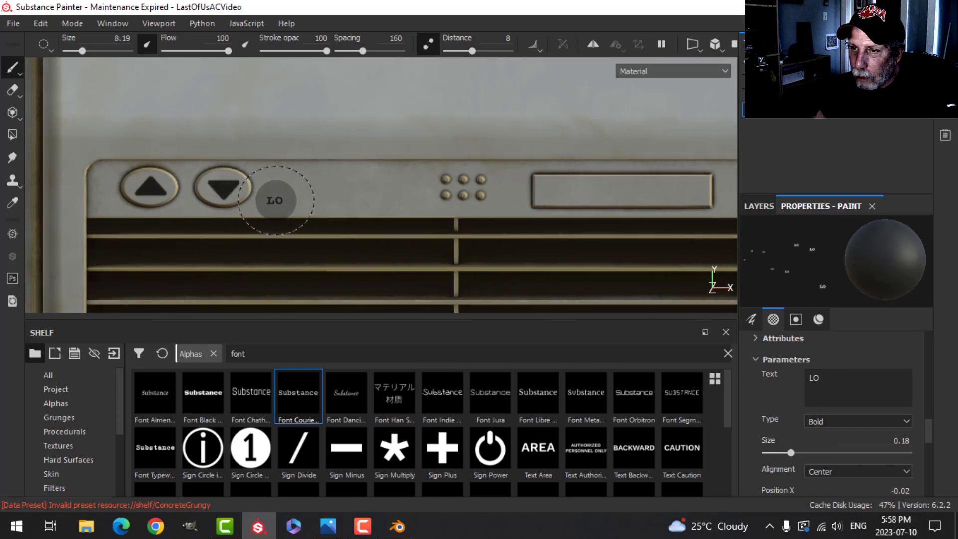
pyautogui.press(']')
pyautogui.click(273, 199)
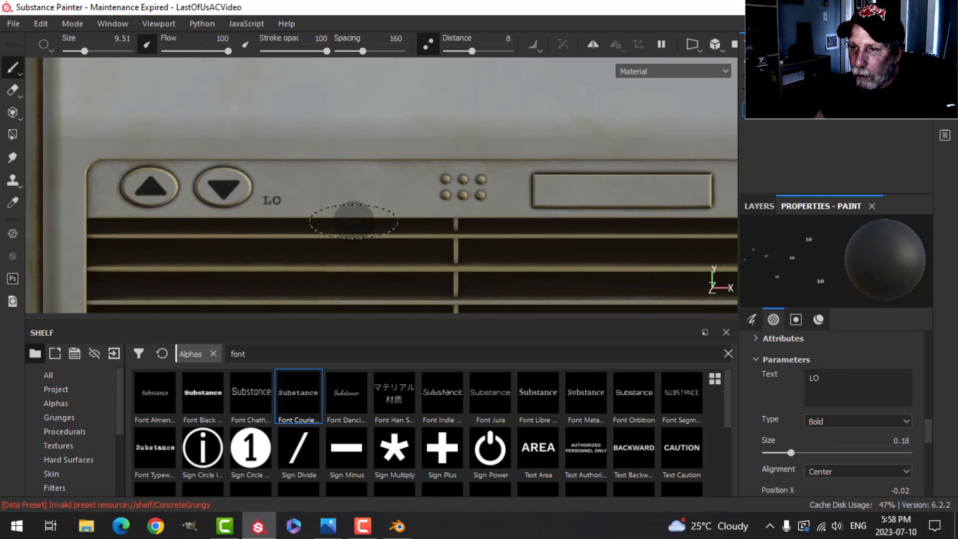
pyautogui.scroll(-2, 340, 221)
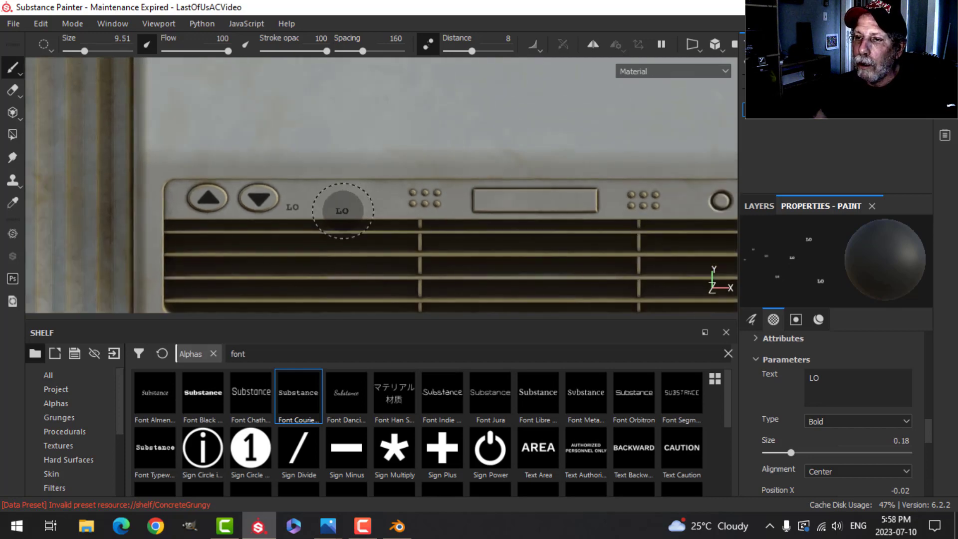
pyautogui.hotkey('ctrl', 'z')
pyautogui.scroll(3, 310, 214)
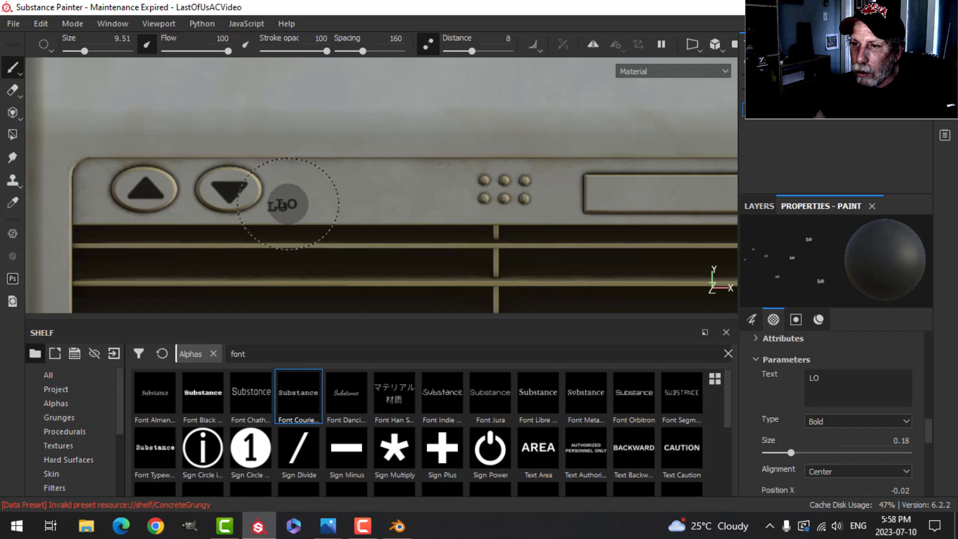
pyautogui.scroll(-3, 339, 203)
pyautogui.moveTo(217, 248)
pyautogui.keyDown('alt'); pyautogui.mouseDown(button='middle')
pyautogui.moveTo(400, 299)
pyautogui.moveTo(406, 325)
pyautogui.mouseUp(button='middle'); pyautogui.keyUp('alt')
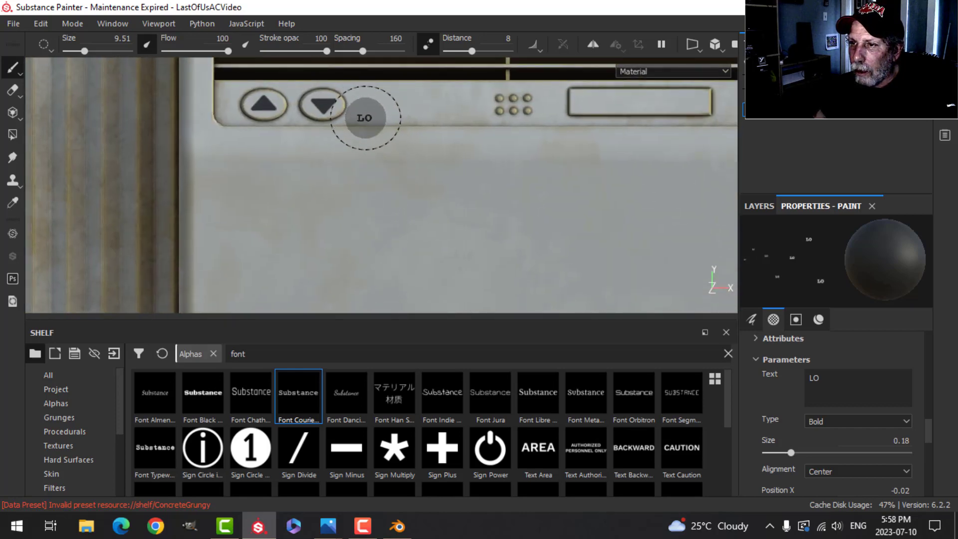
pyautogui.click(364, 116)
# Stamp LO beside the down arrow button on the upper control panel.
pyautogui.scroll(-3, 460, 169)
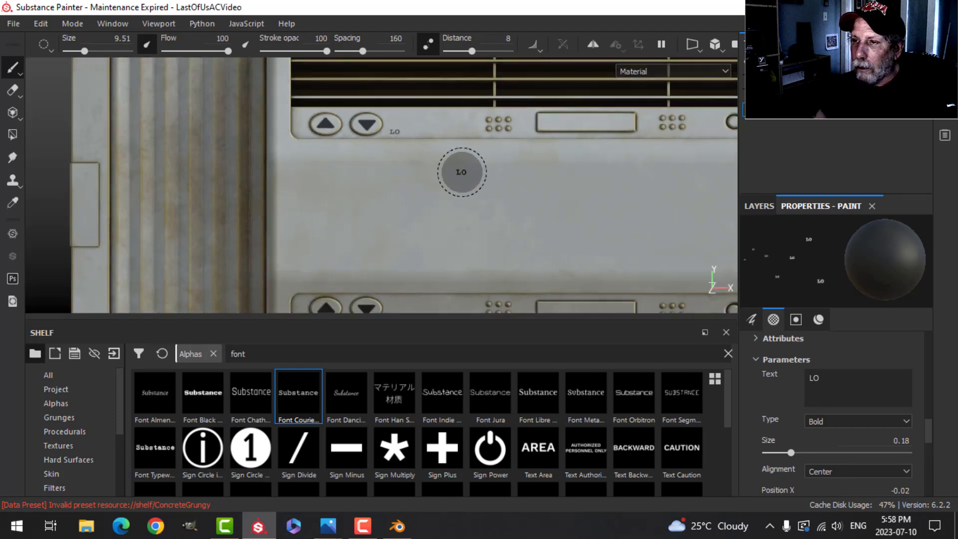
pyautogui.keyDown('alt'); pyautogui.moveTo(459, 171); pyautogui.dragTo(456, 195, button='middle'); pyautogui.keyUp('alt')
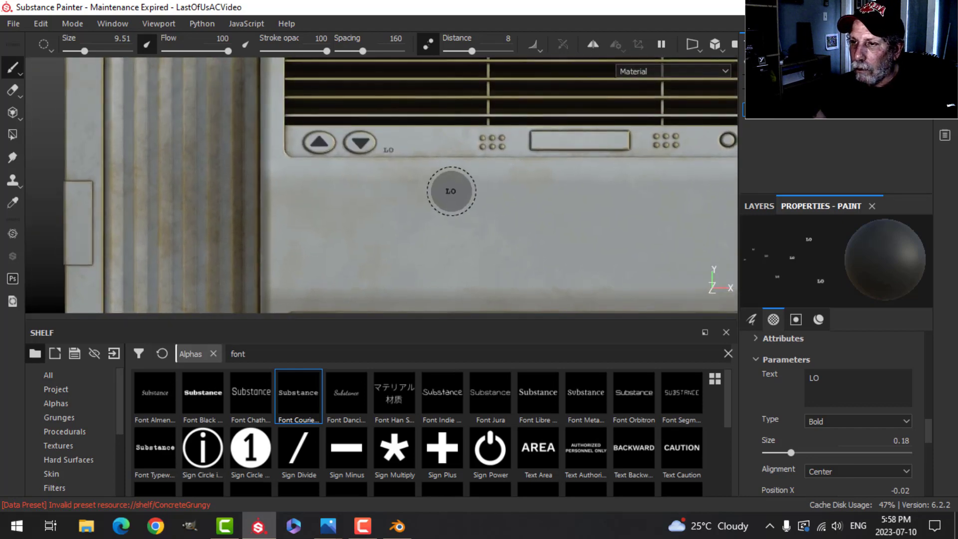
pyautogui.keyDown('alt'); pyautogui.moveTo(445, 173); pyautogui.dragTo(437, 212); pyautogui.keyUp('alt')
pyautogui.scroll(3, 424, 205)
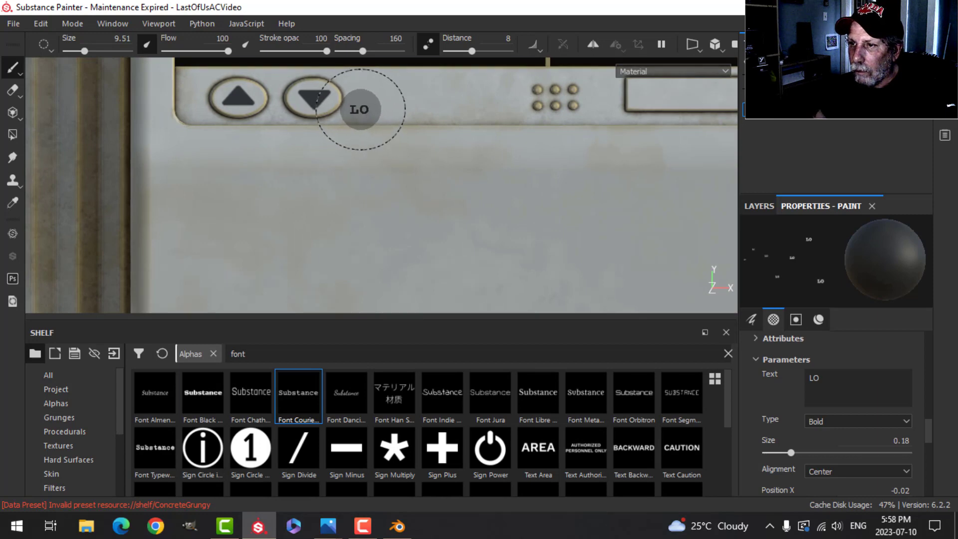
pyautogui.click(360, 109)
# Change the stamp text to HI and stamp it left of the up arrow button.
pyautogui.moveTo(834, 379); pyautogui.dragTo(779, 378)
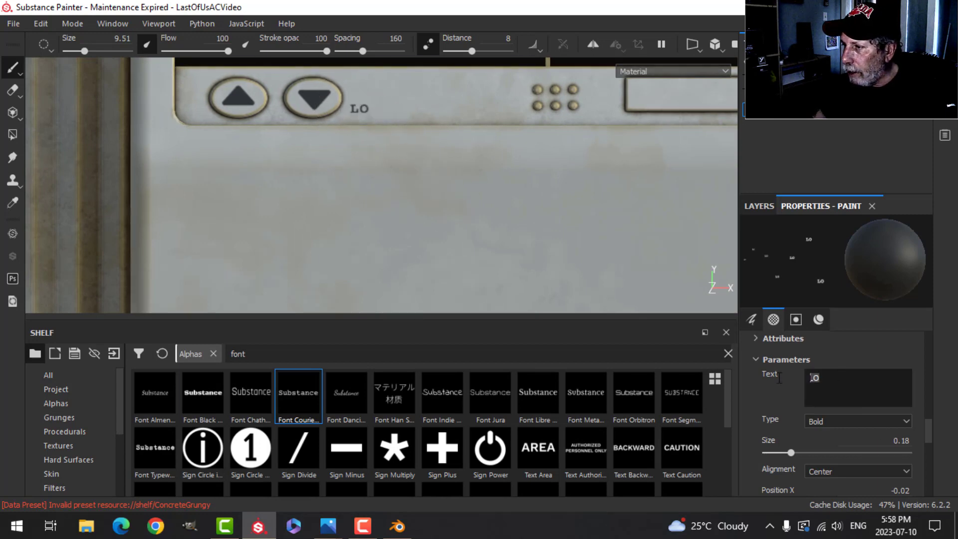
pyautogui.write('hi')
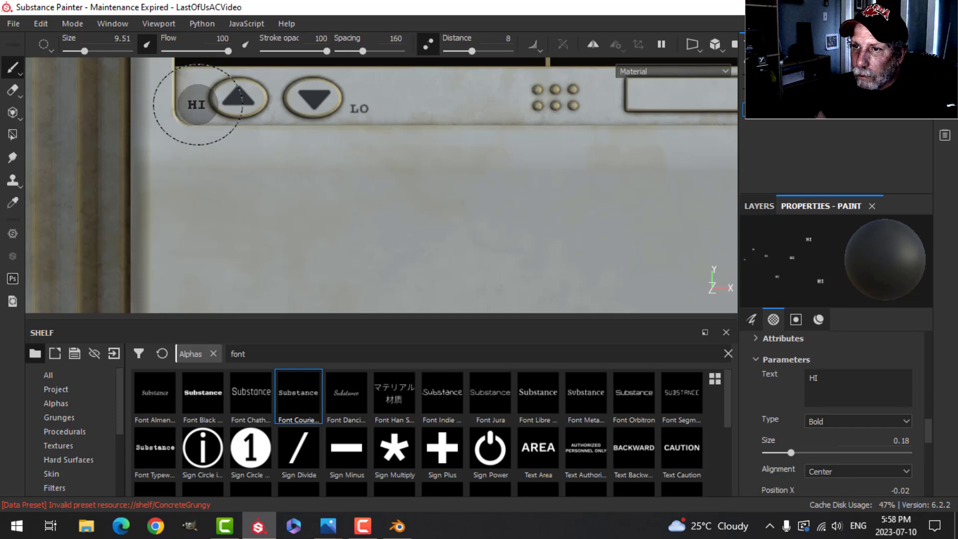
pyautogui.click(197, 107)
# Look over both labelled panels, then switch the viewport to perspective and view the unit at an angle.
pyautogui.scroll(-4, 308, 179)
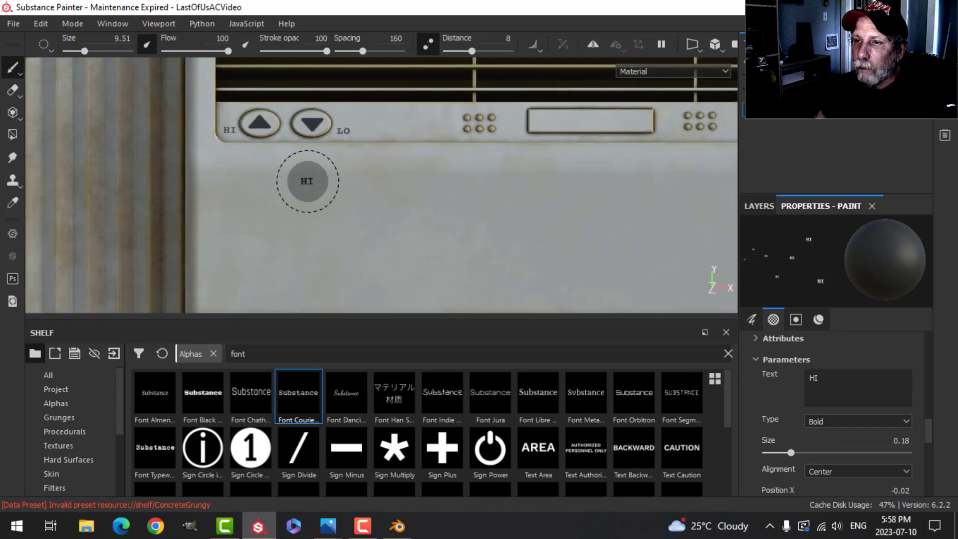
pyautogui.keyDown('alt'); pyautogui.moveTo(308, 184); pyautogui.dragTo(429, 63, button='middle'); pyautogui.keyUp('alt')
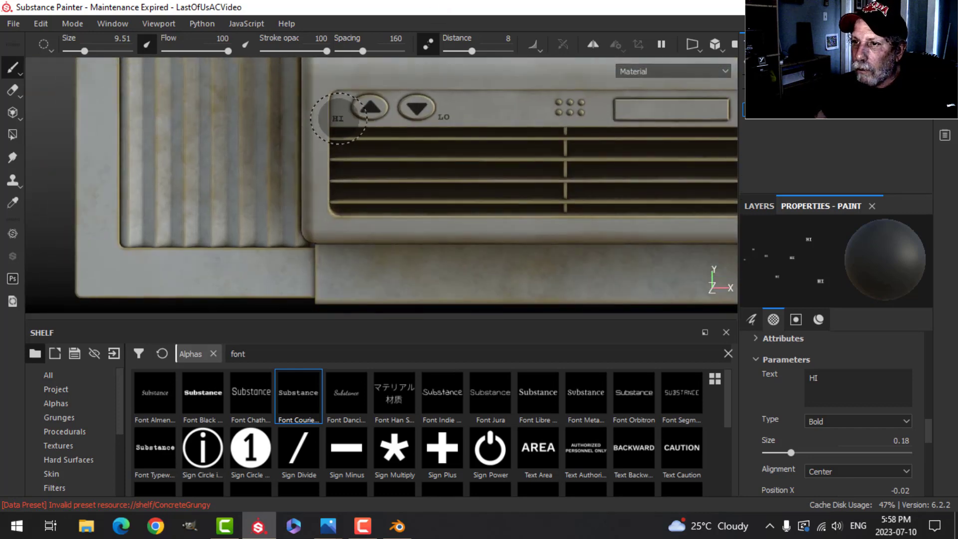
pyautogui.scroll(-3, 484, 171)
pyautogui.keyDown('alt'); pyautogui.moveTo(509, 179); pyautogui.dragTo(321, 223, button='middle'); pyautogui.keyUp('alt')
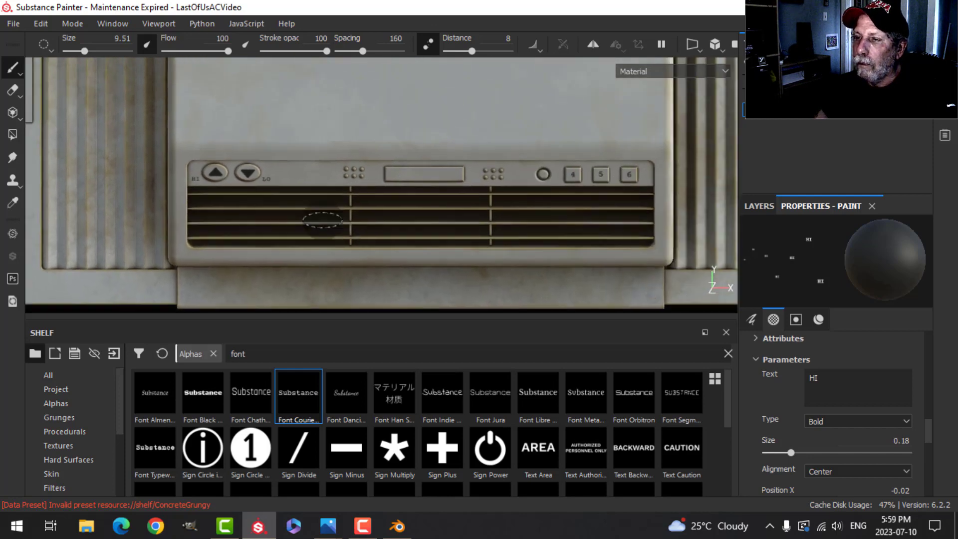
pyautogui.keyDown('alt'); pyautogui.moveTo(369, 223); pyautogui.dragTo(470, 204); pyautogui.keyUp('alt')
pyautogui.scroll(-2, 477, 192)
pyautogui.keyDown('alt'); pyautogui.moveTo(486, 171); pyautogui.dragTo(442, 225, button='middle'); pyautogui.keyUp('alt')
pyautogui.keyDown('alt'); pyautogui.moveTo(444, 225); pyautogui.dragTo(468, 216); pyautogui.keyUp('alt')
pyautogui.scroll(-2, 482, 218)
pyautogui.keyDown('alt'); pyautogui.moveTo(481, 218); pyautogui.dragTo(439, 209, button='middle'); pyautogui.keyUp('alt')
pyautogui.scroll(3, 466, 194)
pyautogui.keyDown('alt'); pyautogui.moveTo(438, 210); pyautogui.dragTo(447, 209); pyautogui.keyUp('alt')
pyautogui.scroll(-1, 453, 201)
pyautogui.scroll(4, 456, 193)
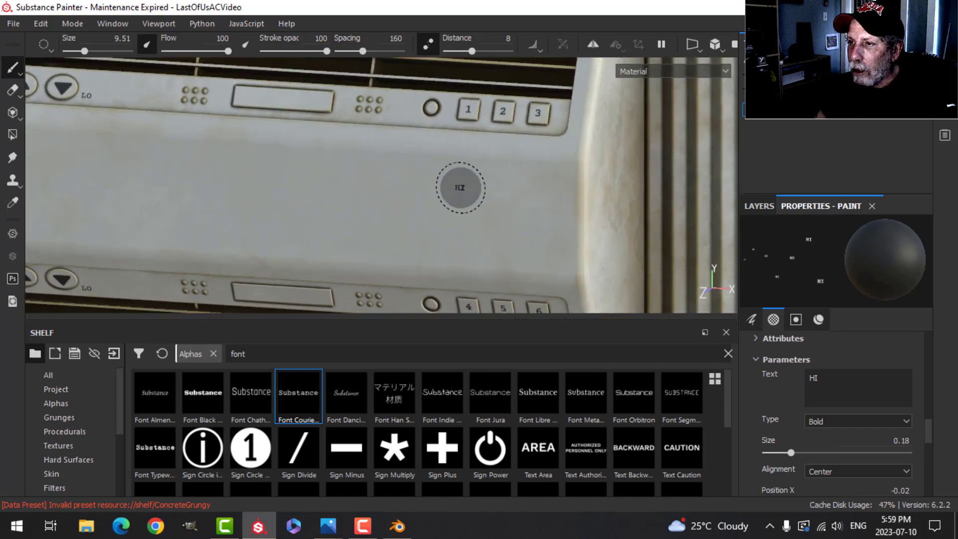
pyautogui.keyDown('alt'); pyautogui.moveTo(462, 186); pyautogui.dragTo(483, 221, button='middle'); pyautogui.keyUp('alt')
pyautogui.scroll(-2, 454, 210)
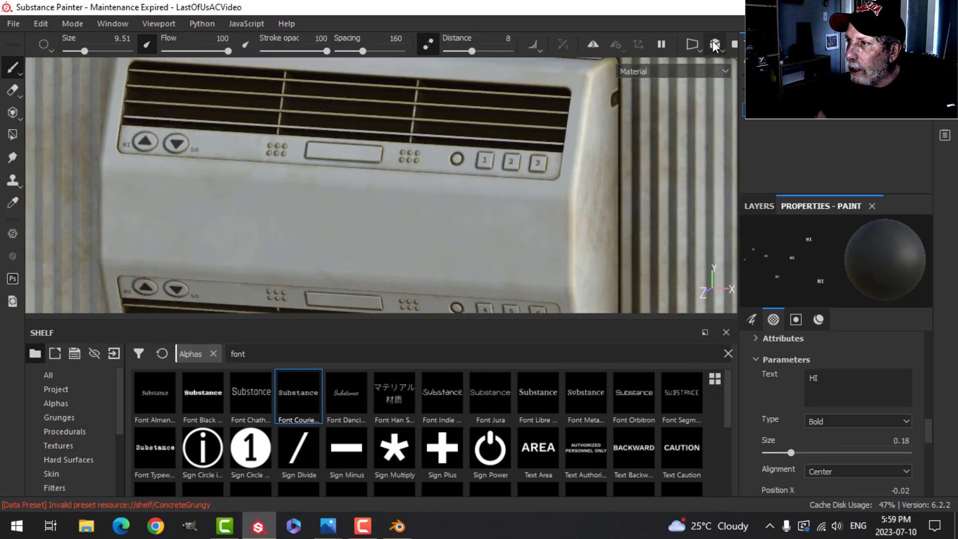
pyautogui.click(725, 64)
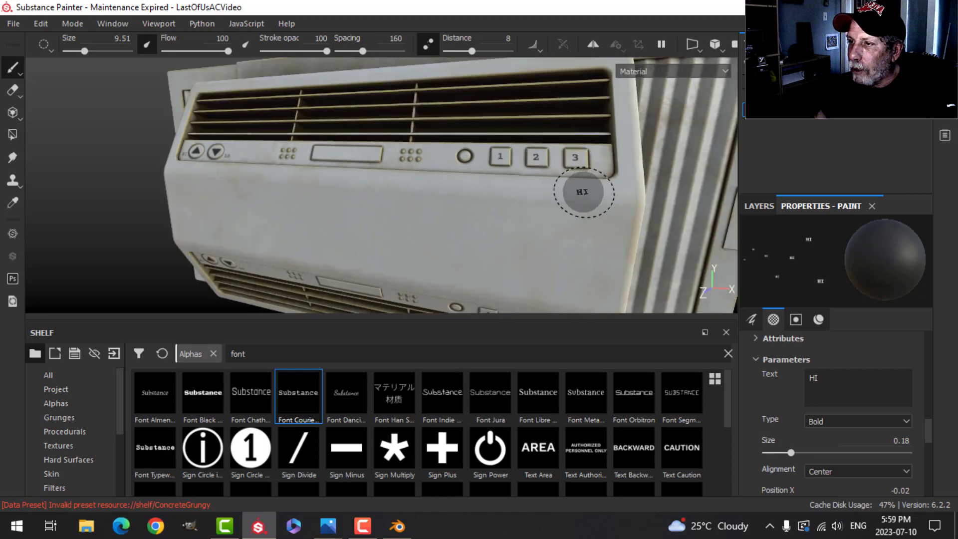
pyautogui.moveTo(582, 193)
pyautogui.keyDown('alt'); pyautogui.mouseDown()
pyautogui.moveTo(544, 207)
pyautogui.moveTo(571, 199)
pyautogui.moveTo(472, 205)
pyautogui.moveTo(494, 205)
pyautogui.mouseUp(); pyautogui.keyUp('alt')
# Add a Glow filter effect to the Text layer.
pyautogui.click(758, 206)
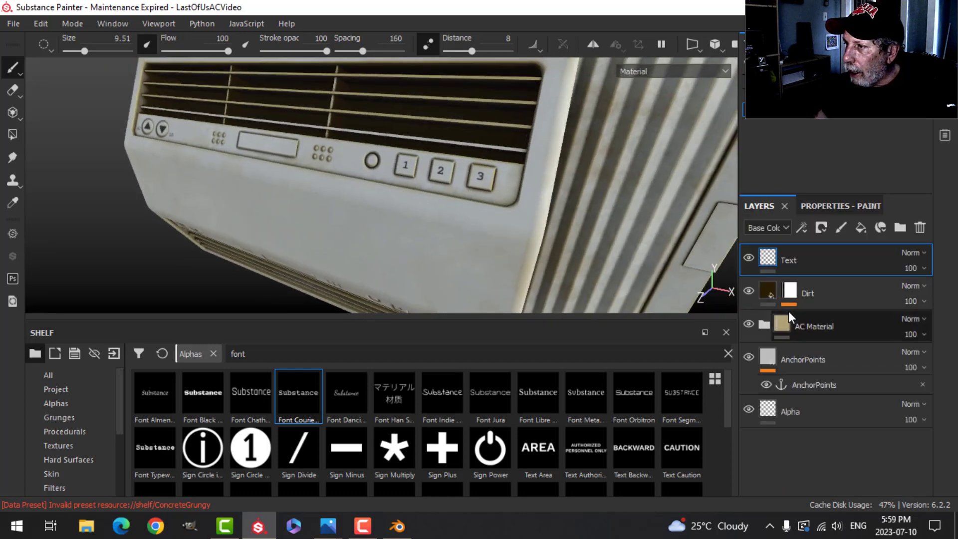
pyautogui.click(800, 229)
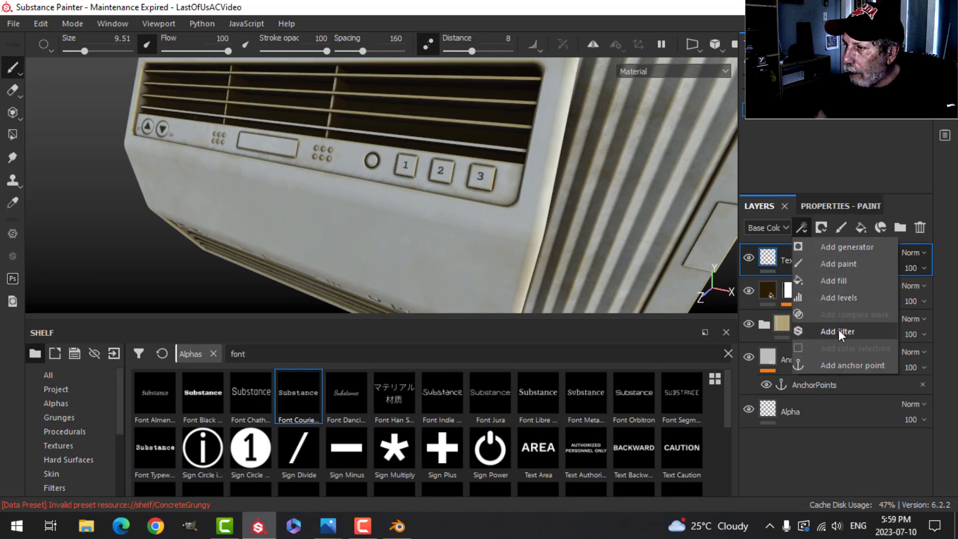
pyautogui.click(838, 331)
pyautogui.click(824, 205)
pyautogui.click(838, 277)
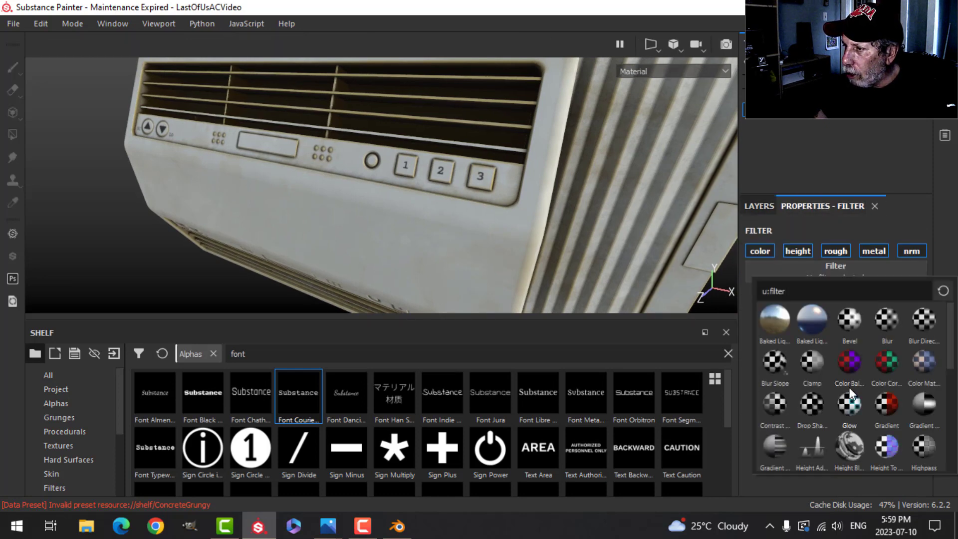
pyautogui.click(850, 402)
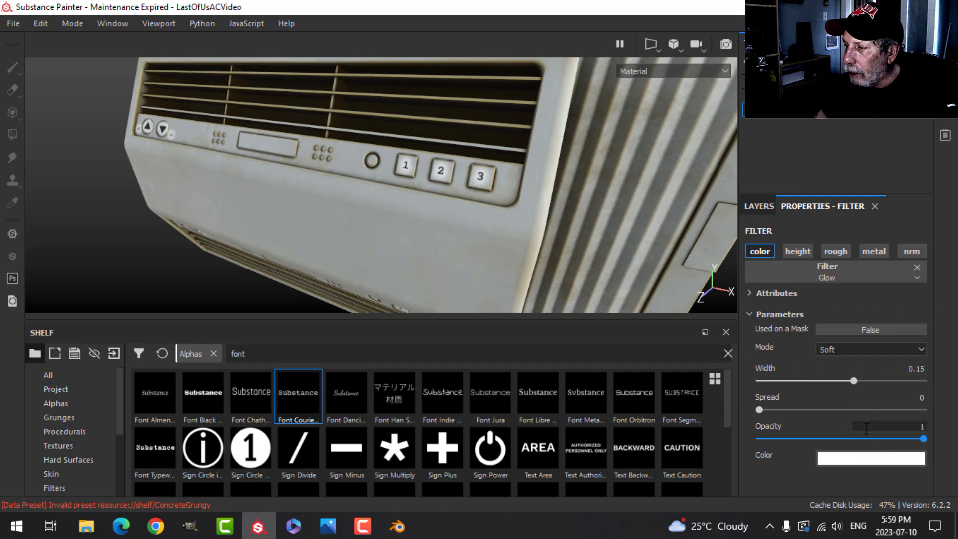
# Set the glow width to 0.03 and its opacity to 0.35.
pyautogui.moveTo(920, 438); pyautogui.dragTo(846, 435)
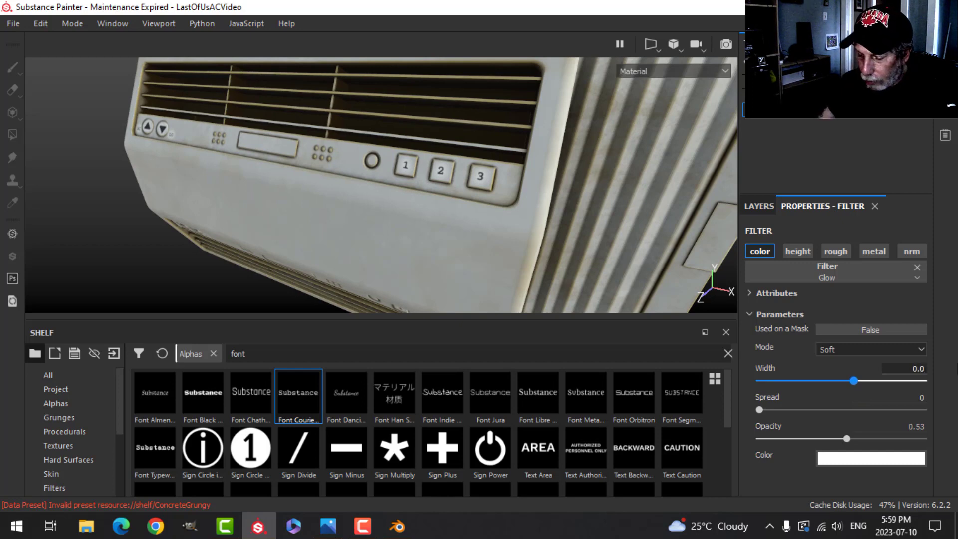
pyautogui.moveTo(853, 381); pyautogui.dragTo(846, 380)
pyautogui.scroll(2, 506, 226)
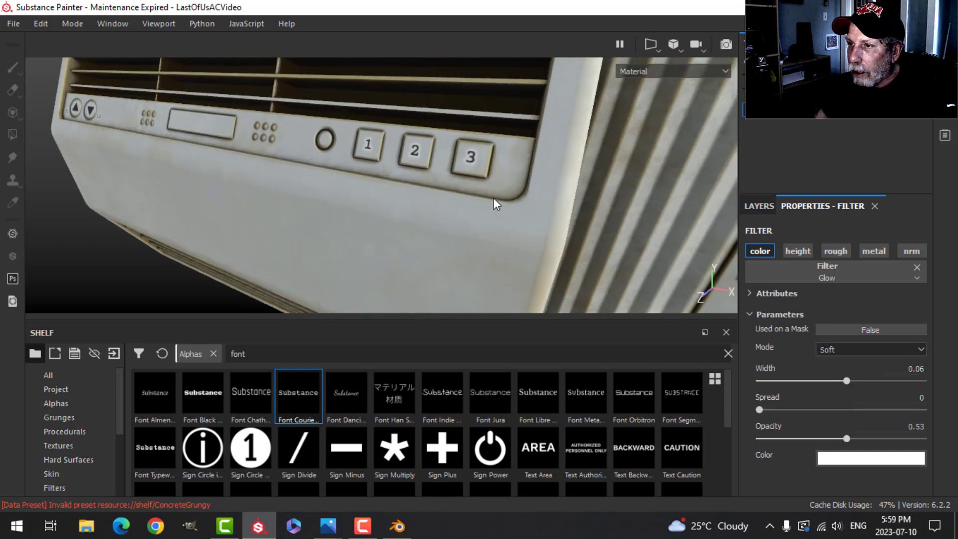
pyautogui.click(912, 371)
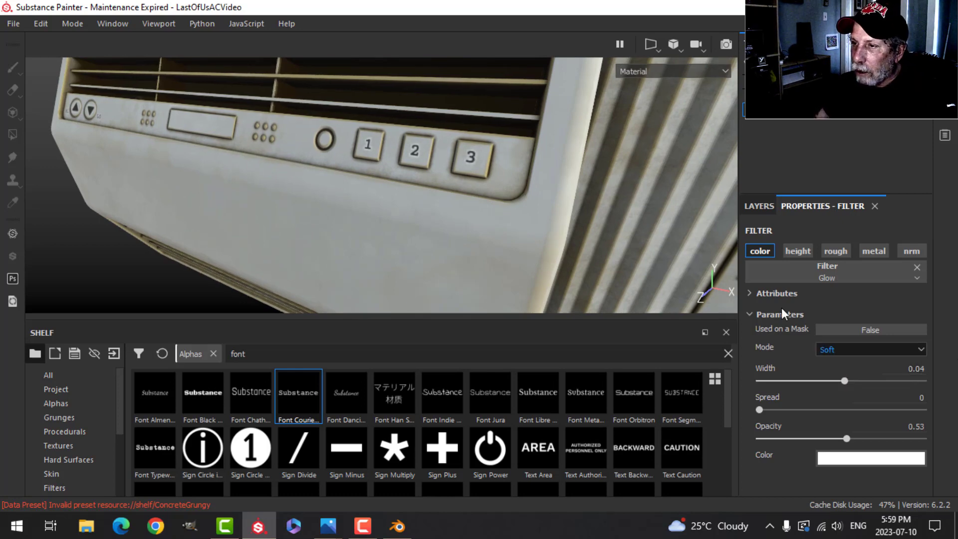
pyautogui.scroll(-3, 486, 183)
pyautogui.scroll(5, 466, 183)
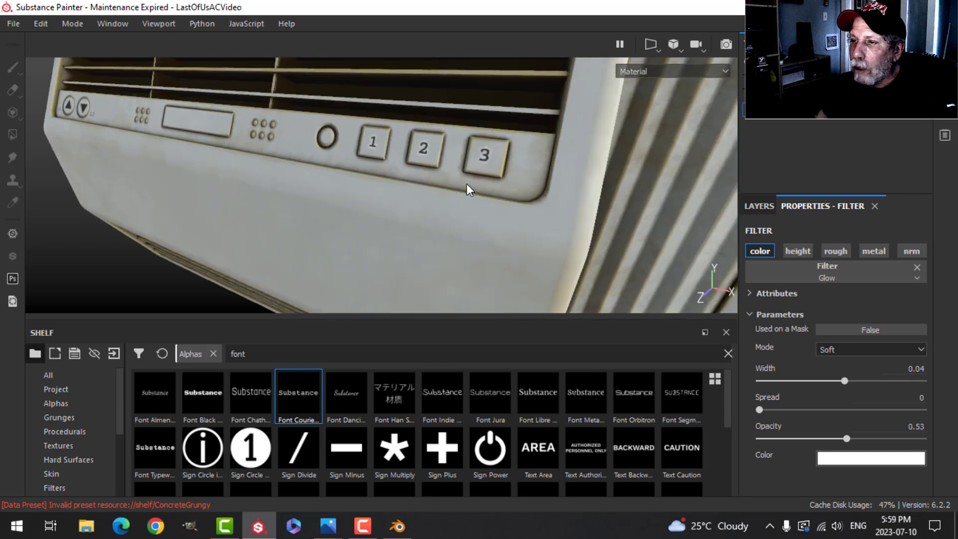
pyautogui.moveTo(845, 436); pyautogui.dragTo(823, 435)
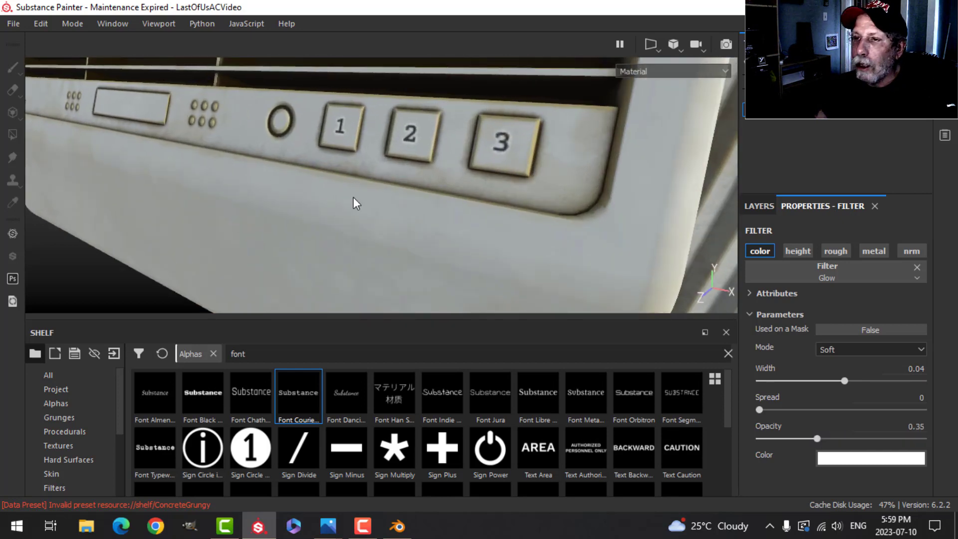
# Orbit and pan around the unit to inspect the soft white glow on the text.
pyautogui.moveTo(355, 203)
pyautogui.keyDown('alt'); pyautogui.mouseDown()
pyautogui.moveTo(250, 212)
pyautogui.moveTo(349, 206)
pyautogui.mouseUp(); pyautogui.keyUp('alt')
pyautogui.scroll(-3, 335, 220)
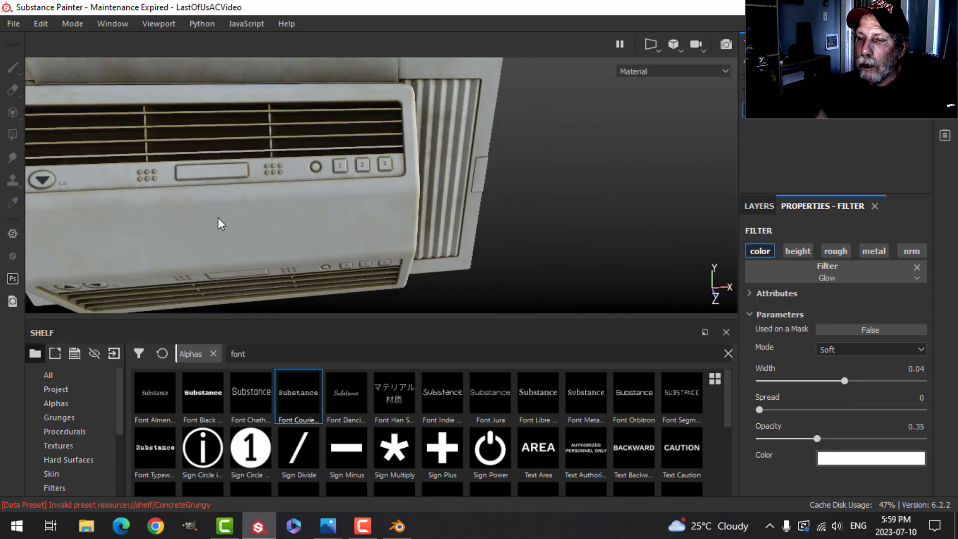
pyautogui.keyDown('alt'); pyautogui.moveTo(218, 223); pyautogui.dragTo(490, 224, button='middle'); pyautogui.keyUp('alt')
pyautogui.scroll(3, 482, 225)
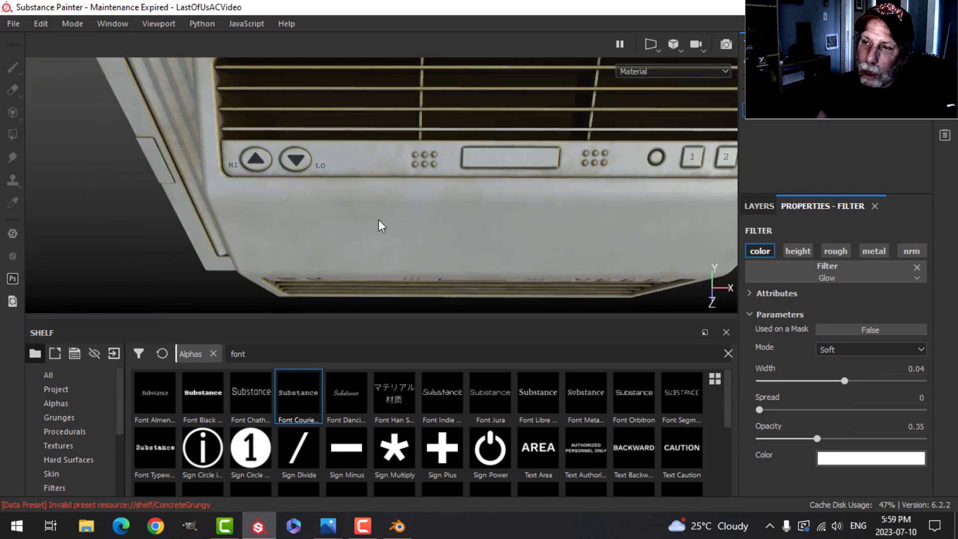
pyautogui.scroll(2, 381, 225)
pyautogui.keyDown('alt'); pyautogui.moveTo(447, 238); pyautogui.dragTo(442, 224, button='middle'); pyautogui.keyUp('alt')
pyautogui.keyDown('alt'); pyautogui.moveTo(446, 225); pyautogui.dragTo(421, 220); pyautogui.keyUp('alt')
pyautogui.scroll(-2, 427, 220)
pyautogui.keyDown('alt'); pyautogui.moveTo(486, 221); pyautogui.dragTo(470, 213, button='middle'); pyautogui.keyUp('alt')
pyautogui.scroll(2, 470, 213)
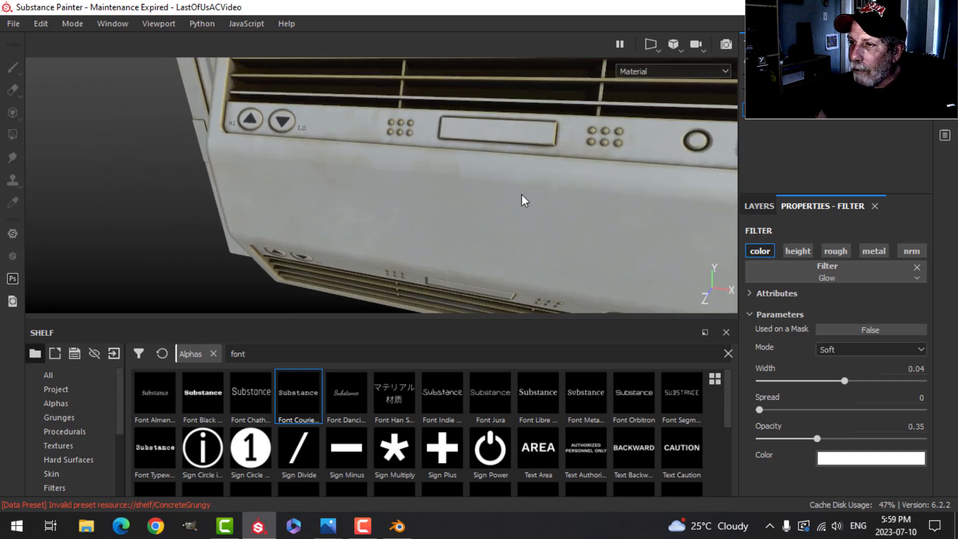
pyautogui.keyDown('alt'); pyautogui.moveTo(520, 195); pyautogui.dragTo(491, 207); pyautogui.keyUp('alt')
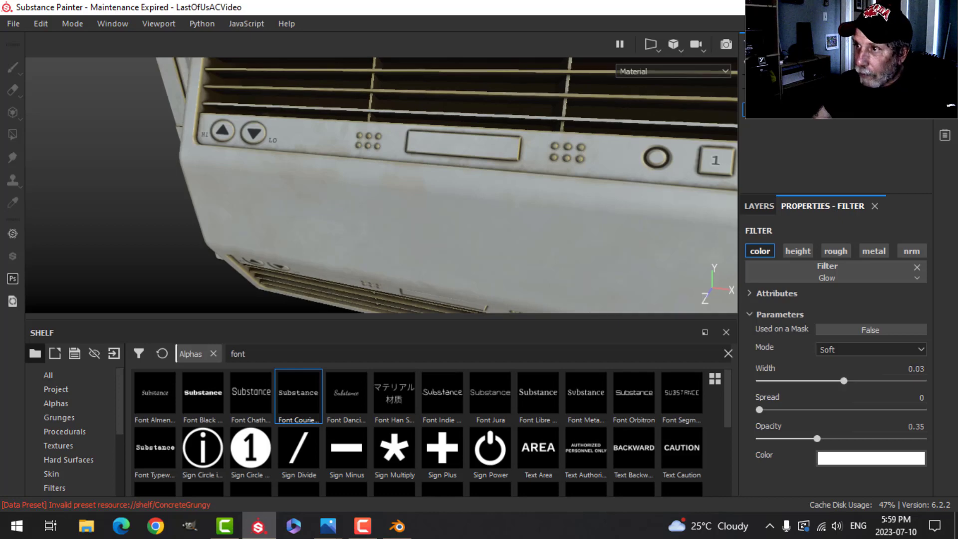
pyautogui.scroll(2, 653, 202)
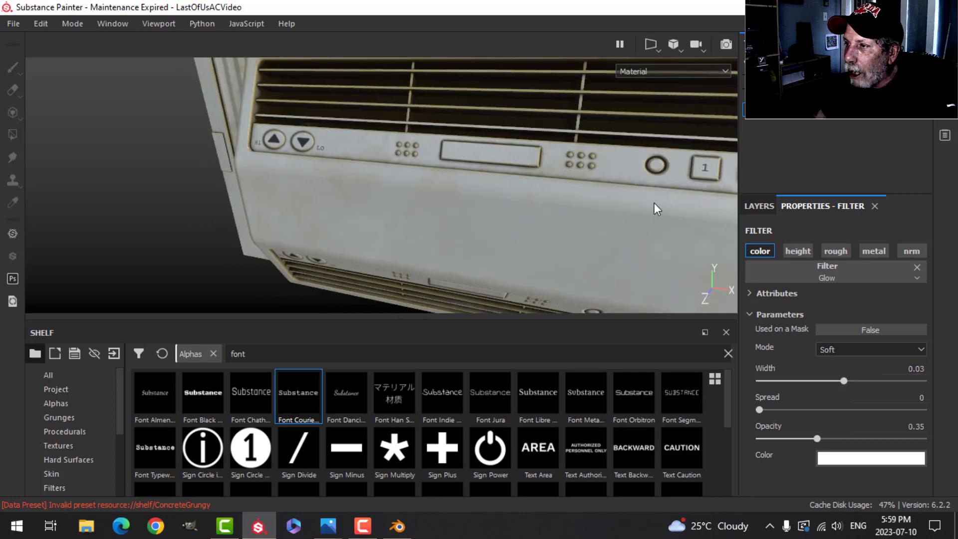
pyautogui.scroll(-3, 606, 206)
pyautogui.keyDown('alt'); pyautogui.moveTo(657, 208); pyautogui.dragTo(462, 207, button='middle'); pyautogui.keyUp('alt')
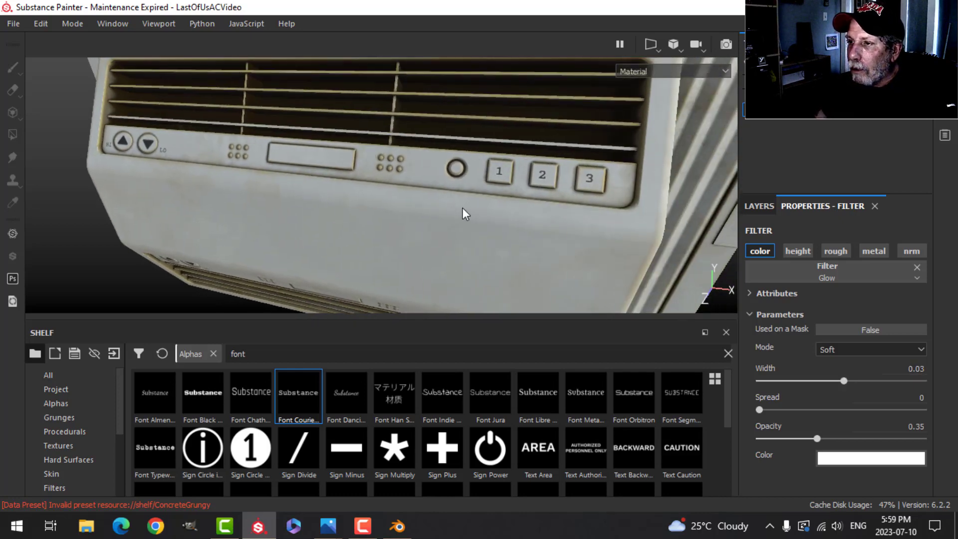
pyautogui.scroll(-2, 485, 203)
pyautogui.keyDown('alt'); pyautogui.moveTo(483, 208); pyautogui.dragTo(466, 210); pyautogui.keyUp('alt')
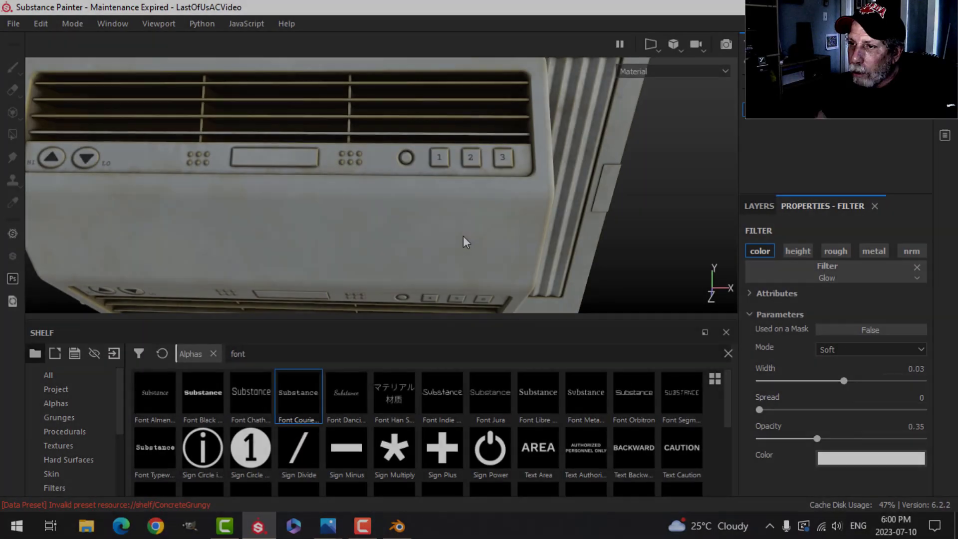
# Add a fill layer named Emissive above the Text layer.
pyautogui.keyDown('alt'); pyautogui.moveTo(466, 240); pyautogui.dragTo(451, 217); pyautogui.keyUp('alt')
pyautogui.keyDown('alt'); pyautogui.moveTo(451, 217); pyautogui.dragTo(467, 222, button='middle'); pyautogui.keyUp('alt')
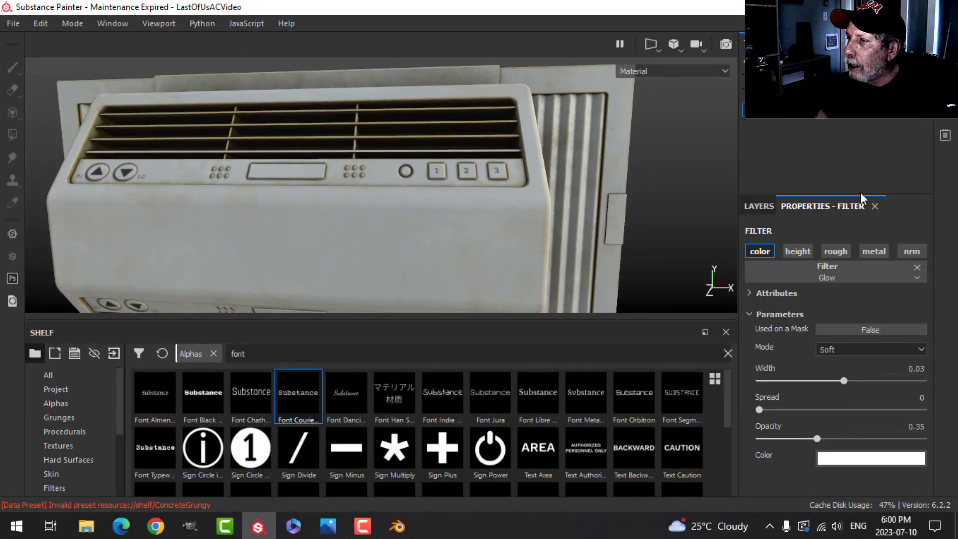
pyautogui.click(766, 206)
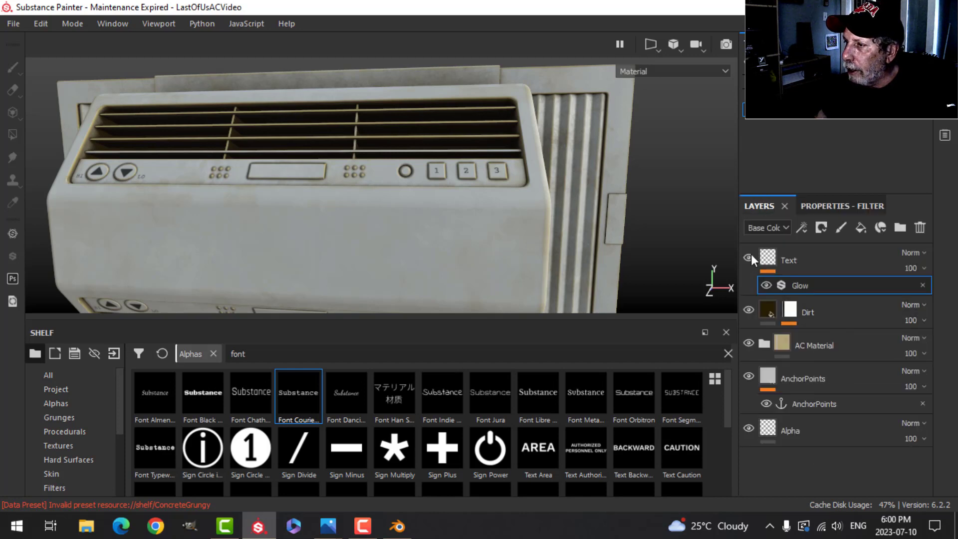
pyautogui.click(798, 260)
pyautogui.click(860, 227)
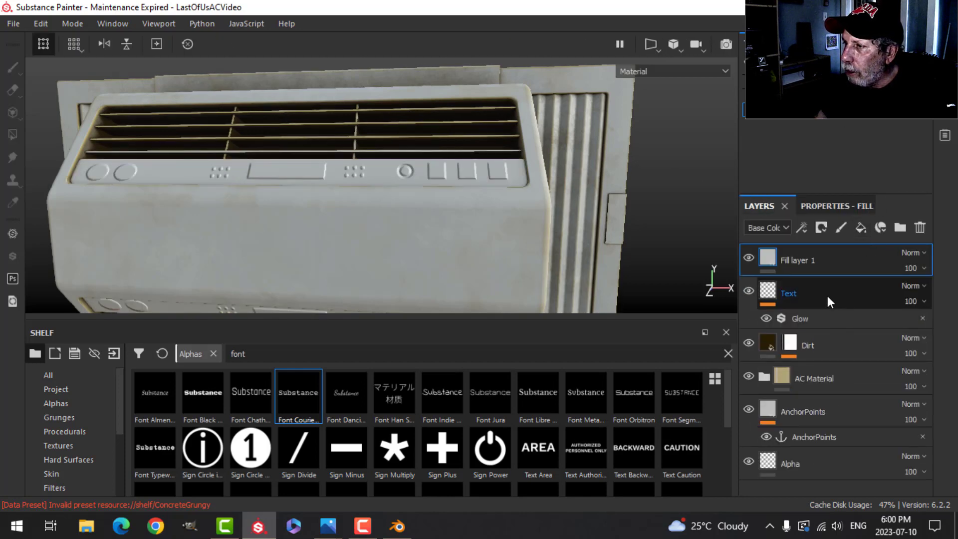
pyautogui.doubleClick(810, 258)
pyautogui.write('Emissive')
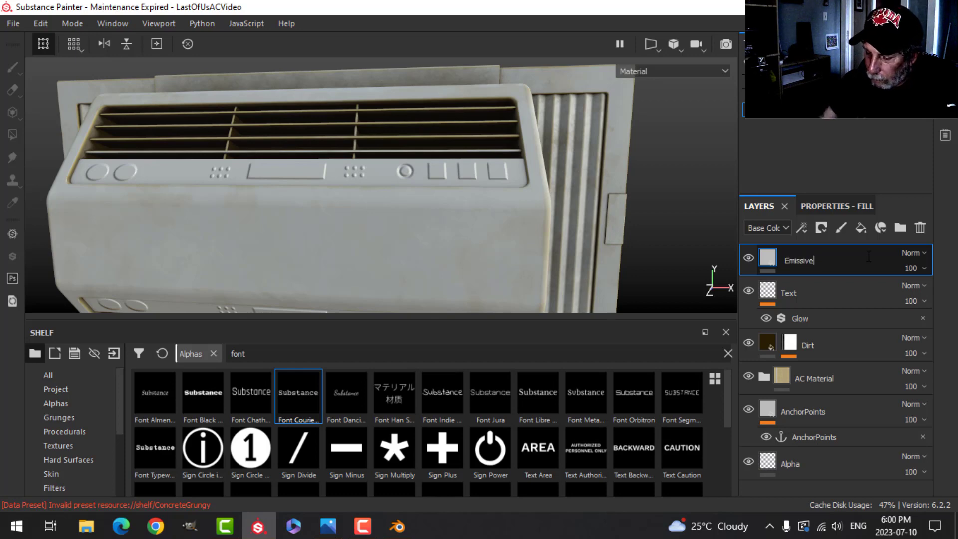
pyautogui.press('Return')
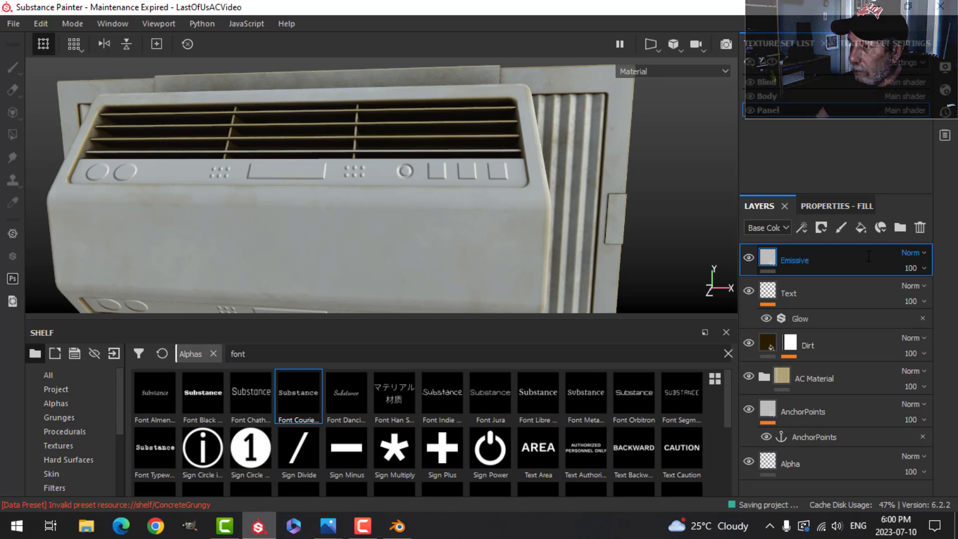
# Add an Emissive channel to the texture set.
pyautogui.click(883, 62)
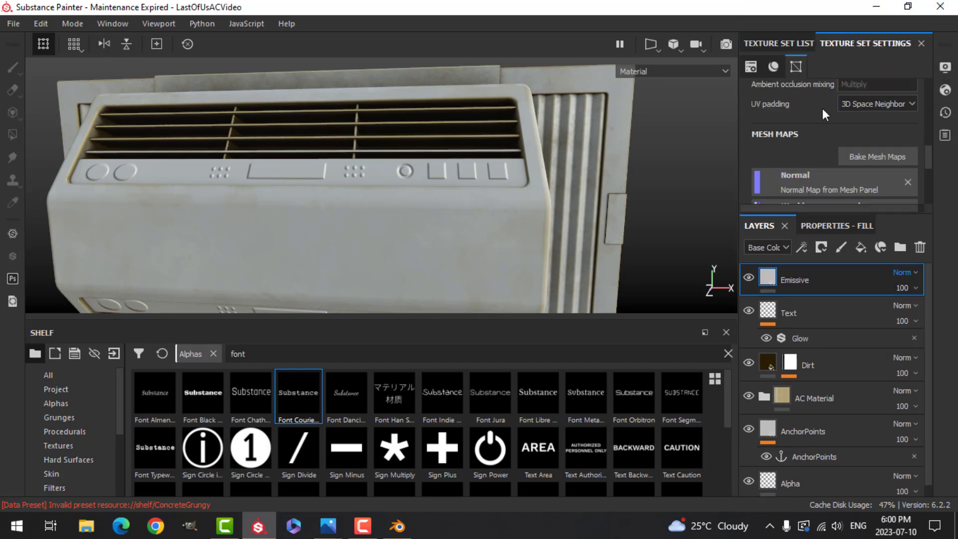
pyautogui.moveTo(932, 155); pyautogui.dragTo(932, 122)
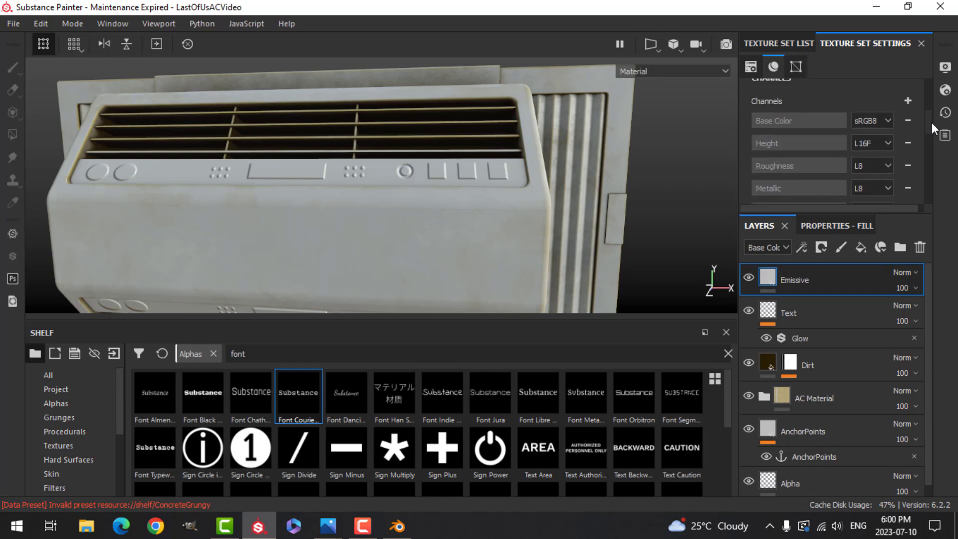
pyautogui.click(906, 106)
pyautogui.click(890, 211)
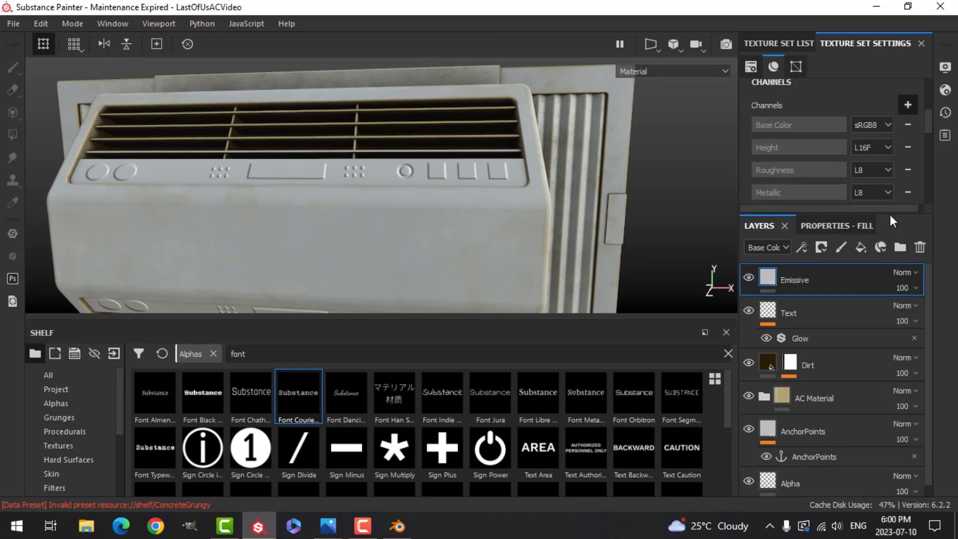
# Make the Emissive fill affect colour and emissive, with both colours set to red.
pyautogui.click(829, 226)
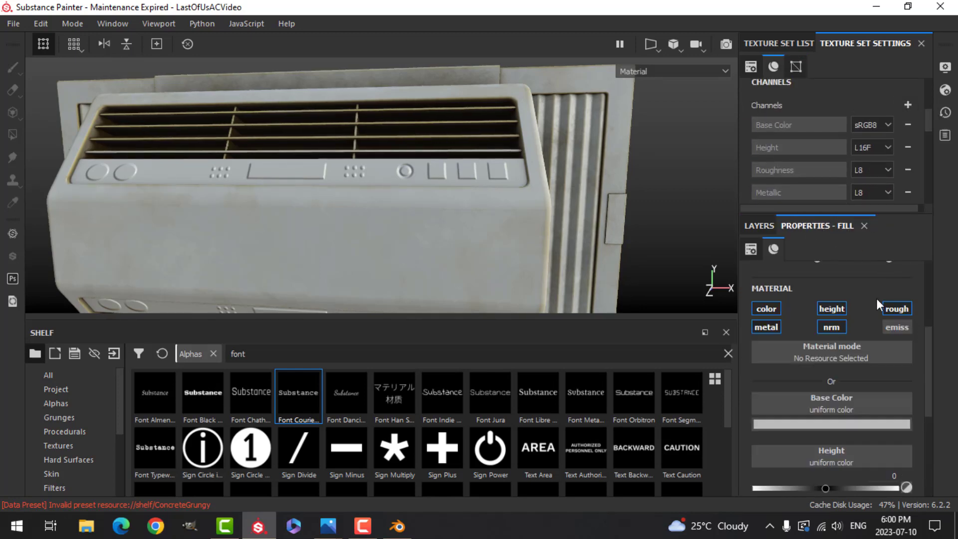
pyautogui.keyDown('alt'); pyautogui.click(898, 330); pyautogui.keyUp('alt')
pyautogui.click(771, 311)
pyautogui.click(840, 423)
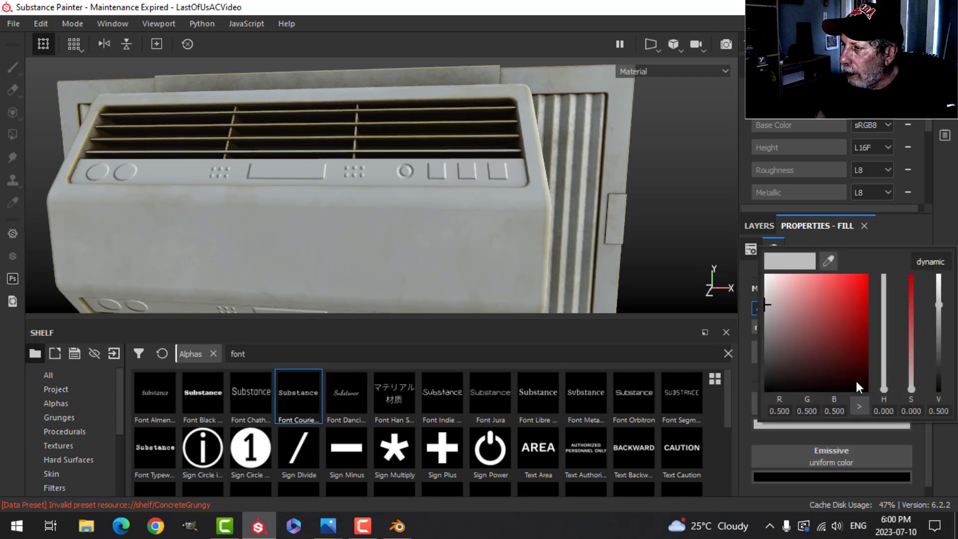
pyautogui.moveTo(852, 301); pyautogui.dragTo(853, 285)
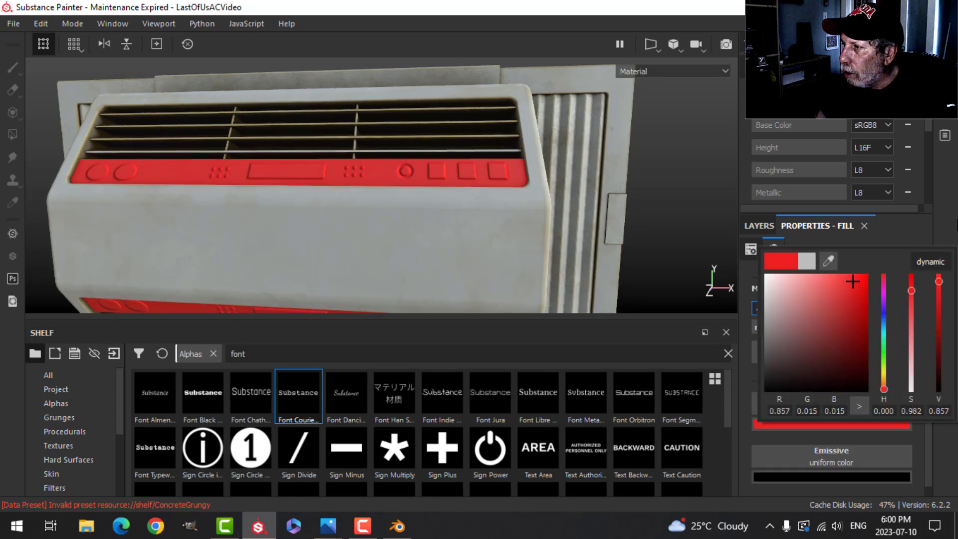
pyautogui.click(862, 474)
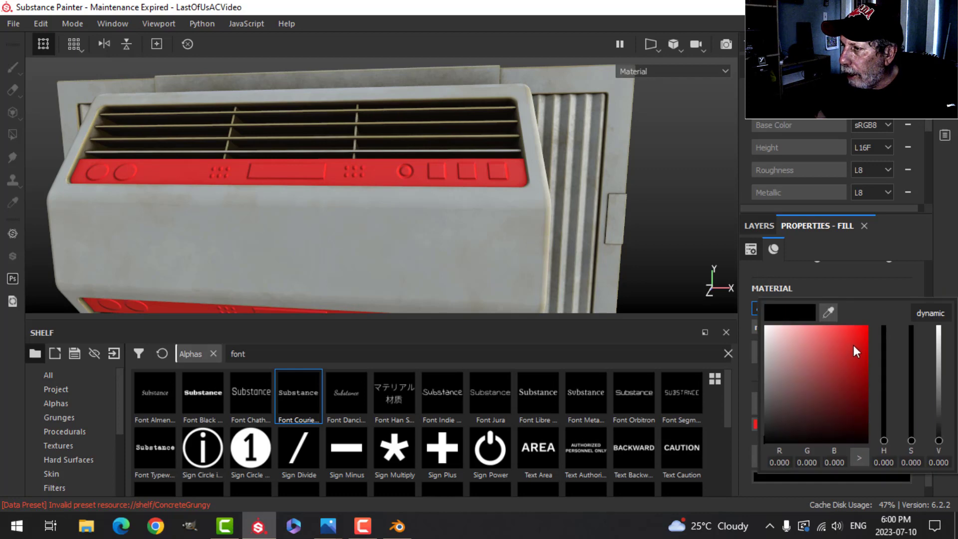
pyautogui.click(862, 338)
# Raise the shader's emissive intensity to about 10 and return to the layer stack.
pyautogui.click(946, 91)
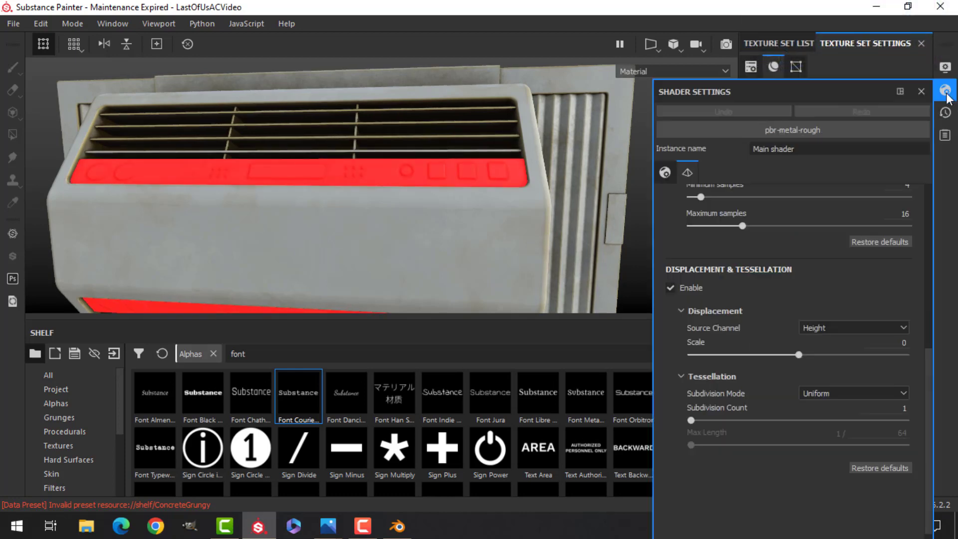
pyautogui.scroll(5, 843, 222)
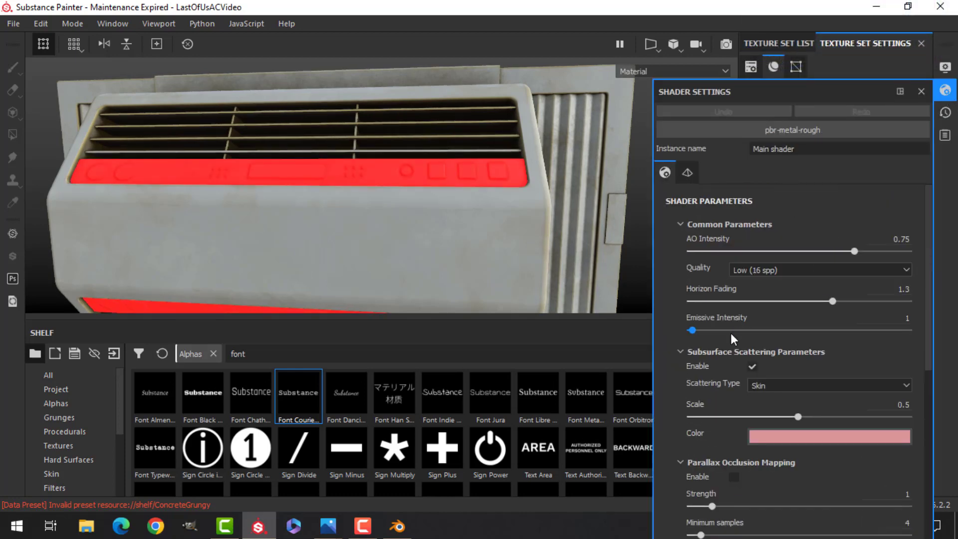
pyautogui.moveTo(693, 333); pyautogui.dragTo(712, 333)
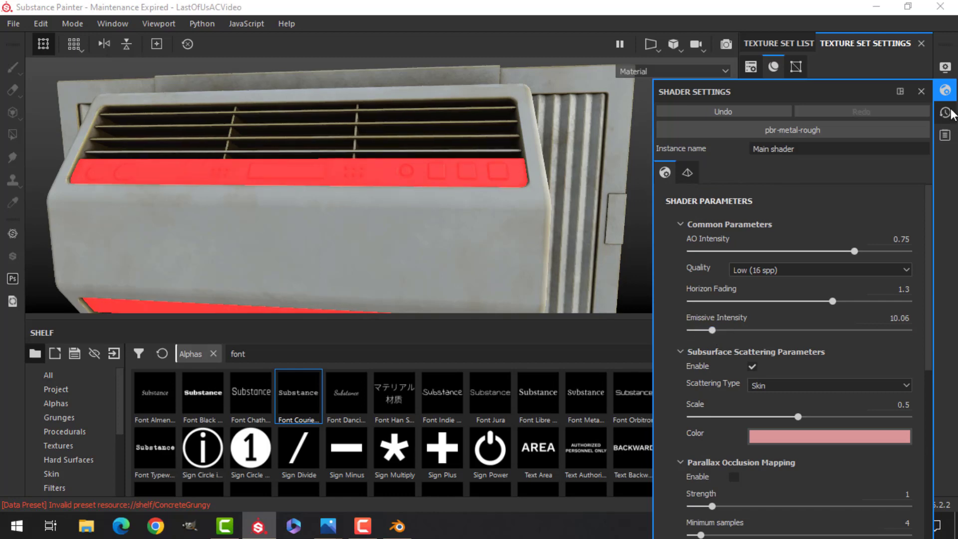
pyautogui.click(947, 92)
pyautogui.click(761, 226)
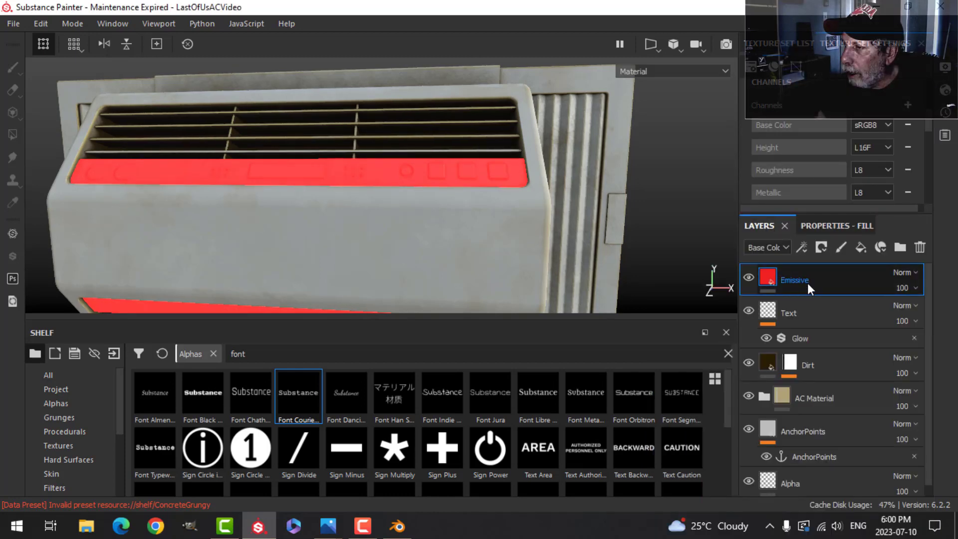
pyautogui.click(822, 247)
# Give the Emissive layer a black bitmap mask and switch the camera to orthographic.
pyautogui.click(839, 294)
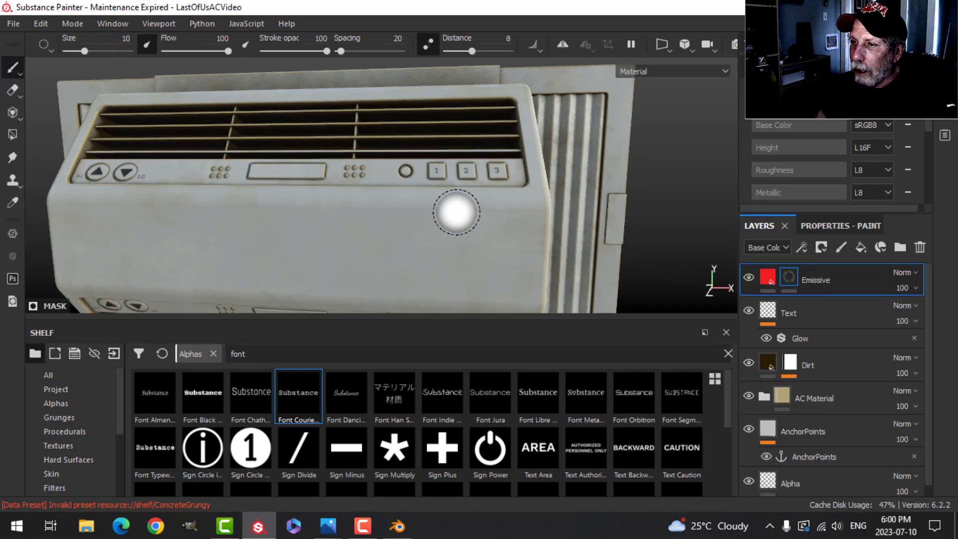
pyautogui.scroll(3, 456, 209)
pyautogui.scroll(2, 456, 209)
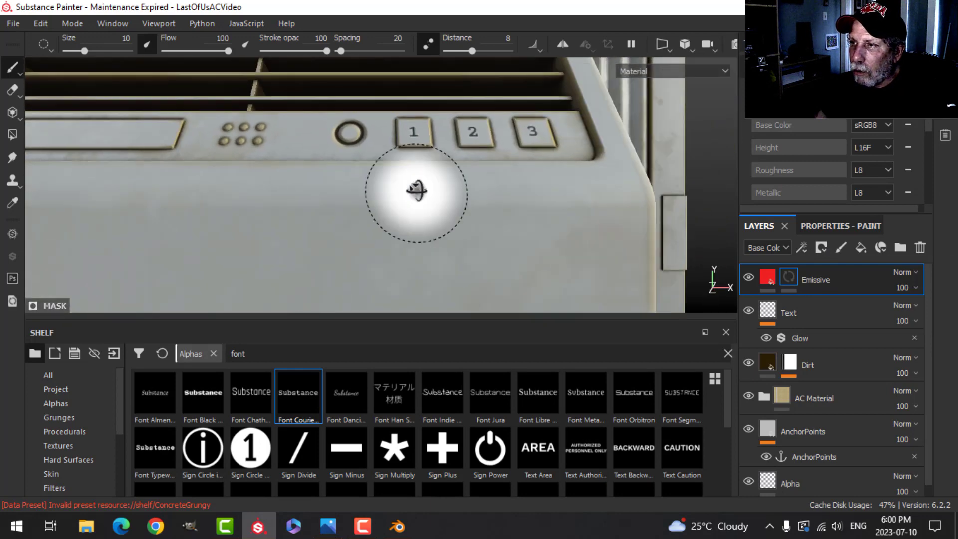
pyautogui.click(687, 42)
pyautogui.click(698, 81)
# Paint the round knob white on the mask with brush size 3.2 so it glows red.
pyautogui.moveTo(475, 141)
pyautogui.keyDown('alt'); pyautogui.mouseDown()
pyautogui.moveTo(485, 151)
pyautogui.moveTo(469, 156)
pyautogui.mouseUp(); pyautogui.keyUp('alt')
pyautogui.keyDown('alt'); pyautogui.moveTo(432, 162); pyautogui.dragTo(549, 178, button='middle'); pyautogui.keyUp('alt')
pyautogui.scroll(3, 513, 171)
pyautogui.keyDown('alt'); pyautogui.moveTo(495, 160); pyautogui.dragTo(496, 233, button='middle'); pyautogui.keyUp('alt')
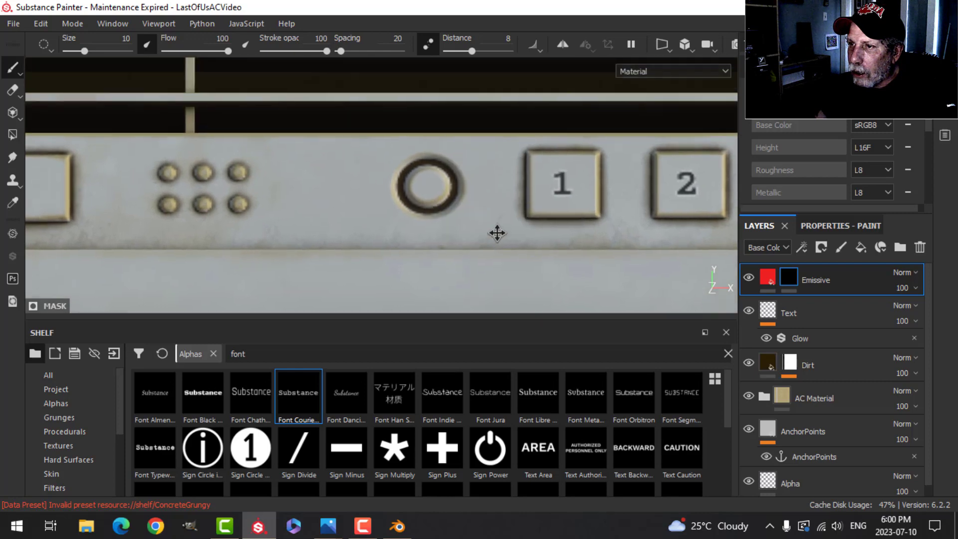
pyautogui.keyDown('ctrl'); pyautogui.moveTo(439, 201); pyautogui.dragTo(399, 202, button='right'); pyautogui.keyUp('ctrl')
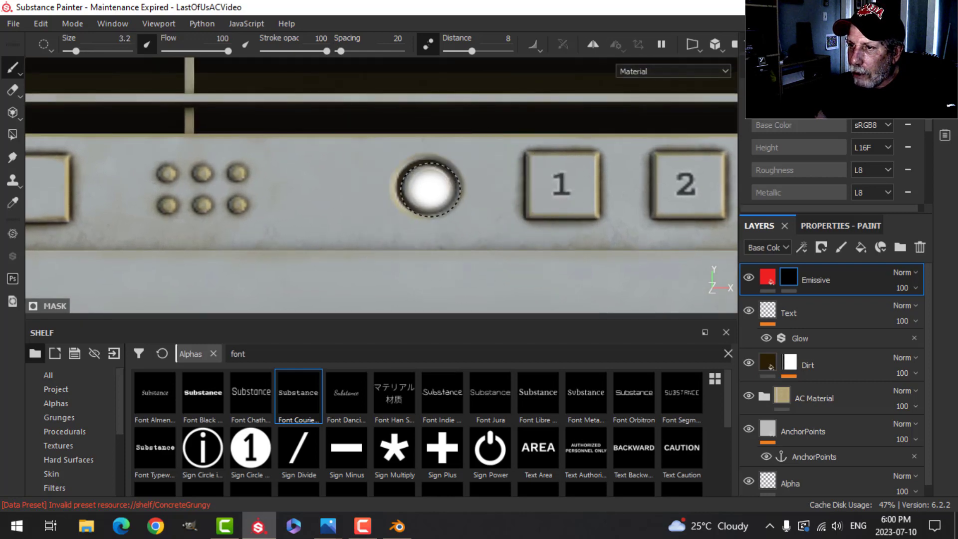
pyautogui.click(428, 187)
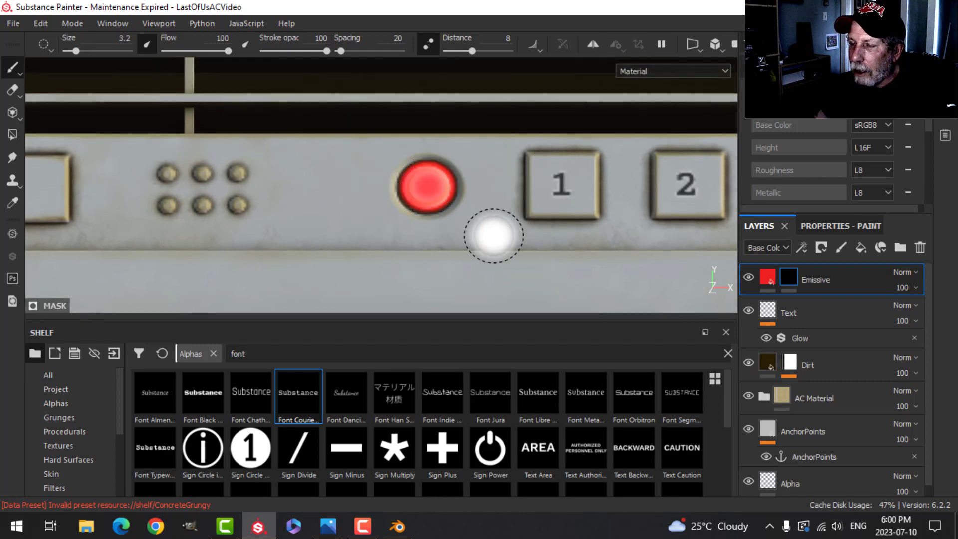
# Bring the round knob beside button 4 on the 4-5-6 panel into a straight-on view.
pyautogui.scroll(-2, 473, 257)
pyautogui.moveTo(499, 267)
pyautogui.keyDown('alt'); pyautogui.mouseDown()
pyautogui.moveTo(378, 235)
pyautogui.moveTo(561, 280)
pyautogui.mouseUp(); pyautogui.keyUp('alt')
pyautogui.scroll(-1, 545, 257)
pyautogui.keyDown('alt'); pyautogui.moveTo(502, 267); pyautogui.dragTo(508, 270); pyautogui.keyUp('alt')
pyautogui.scroll(-1, 515, 283)
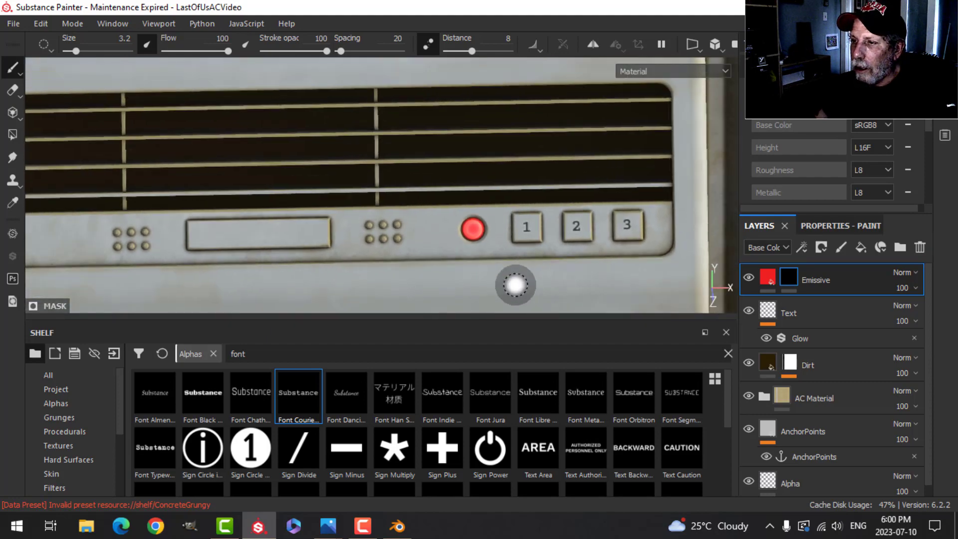
pyautogui.keyDown('alt'); pyautogui.moveTo(515, 283); pyautogui.dragTo(524, 115, button='middle'); pyautogui.keyUp('alt')
pyautogui.keyDown('alt'); pyautogui.moveTo(531, 215); pyautogui.dragTo(537, 126, button='middle'); pyautogui.keyUp('alt')
pyautogui.keyDown('alt'); pyautogui.moveTo(519, 165); pyautogui.dragTo(502, 122); pyautogui.keyUp('alt')
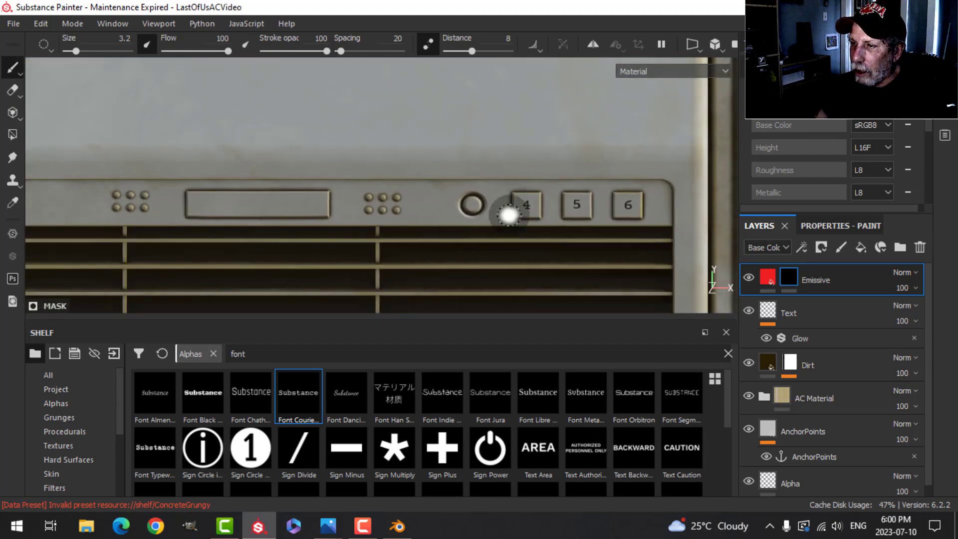
pyautogui.keyDown('alt'); pyautogui.moveTo(499, 234); pyautogui.dragTo(500, 192, button='middle'); pyautogui.keyUp('alt')
pyautogui.scroll(3, 496, 134)
pyautogui.scroll(2, 500, 193)
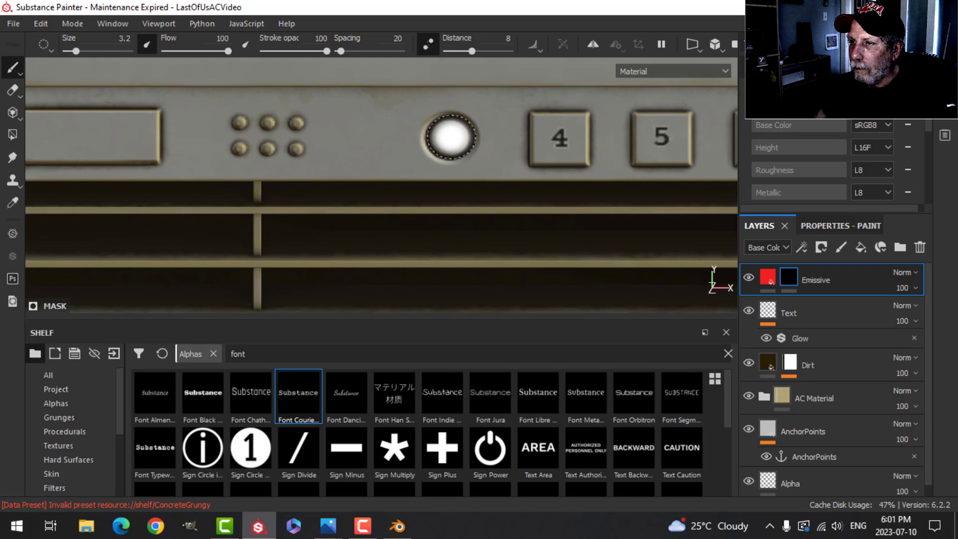
pyautogui.scroll(-4, 525, 179)
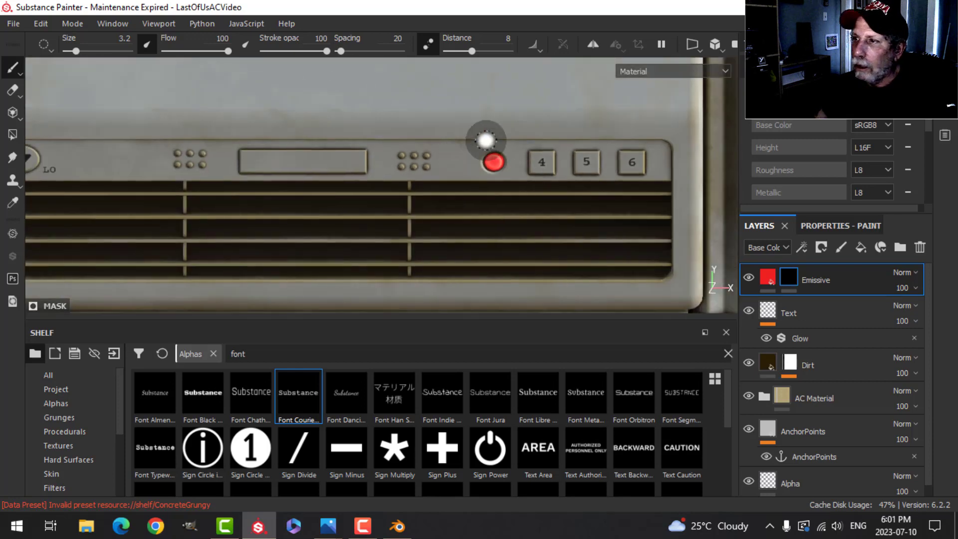
# Frame the whole unit and orbit to a frontal view showing both button rows.
pyautogui.press('f')
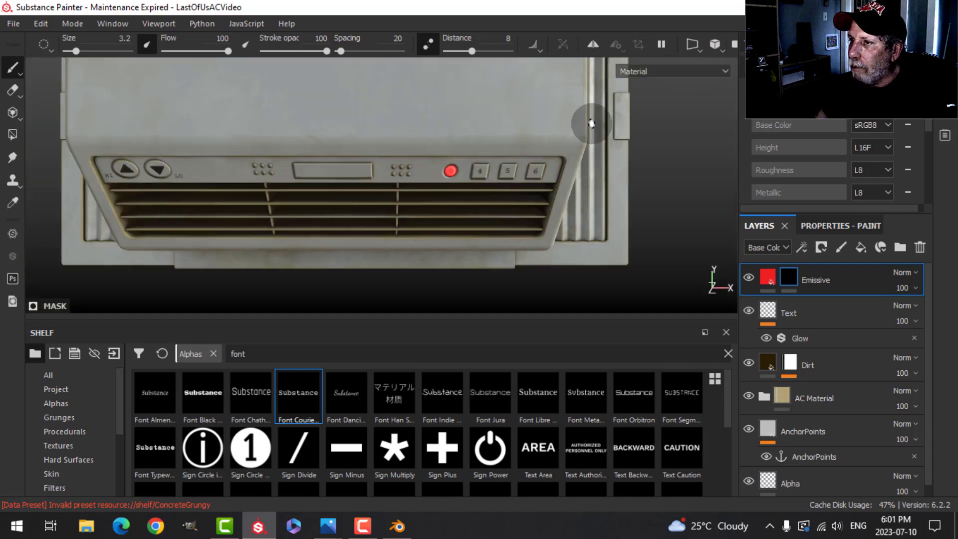
pyautogui.keyDown('alt'); pyautogui.moveTo(405, 168); pyautogui.dragTo(458, 186); pyautogui.keyUp('alt')
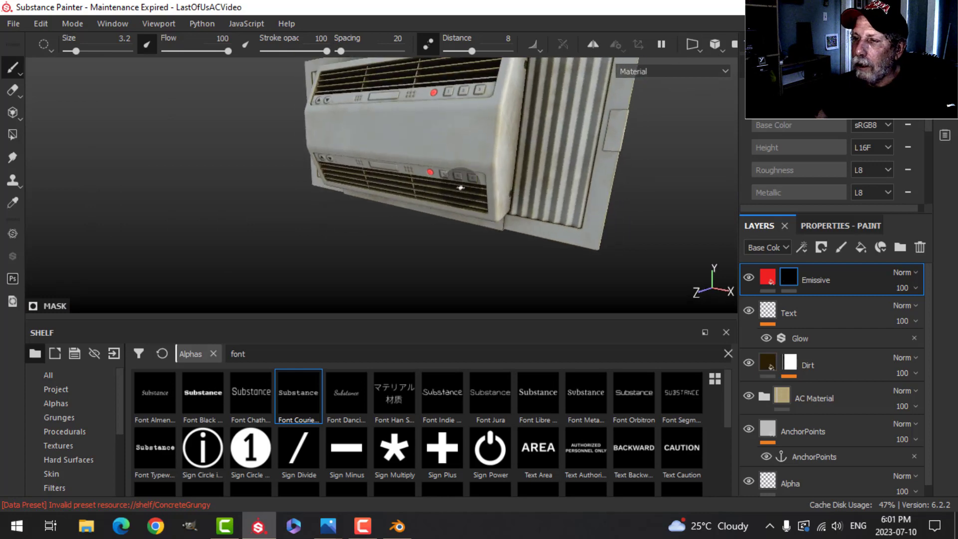
pyautogui.scroll(3, 456, 150)
pyautogui.keyDown('alt'); pyautogui.moveTo(455, 126); pyautogui.dragTo(474, 246, button='middle'); pyautogui.keyUp('alt')
pyautogui.scroll(3, 460, 216)
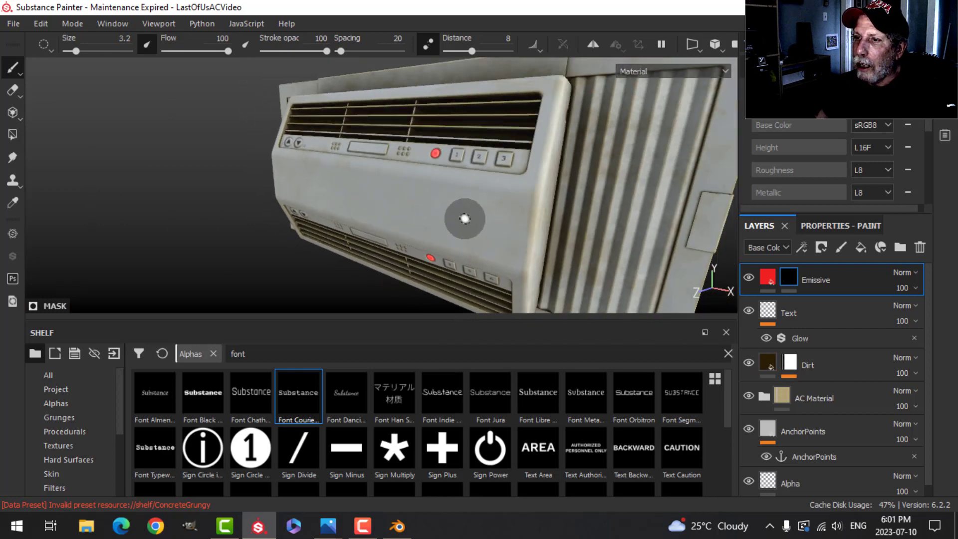
pyautogui.moveTo(454, 216)
pyautogui.keyDown('alt'); pyautogui.mouseDown()
pyautogui.moveTo(529, 219)
pyautogui.moveTo(519, 229)
pyautogui.moveTo(499, 216)
pyautogui.mouseUp(); pyautogui.keyUp('alt')
pyautogui.scroll(-3, 499, 215)
pyautogui.keyDown('alt'); pyautogui.moveTo(509, 218); pyautogui.dragTo(482, 223, button='middle'); pyautogui.keyUp('alt')
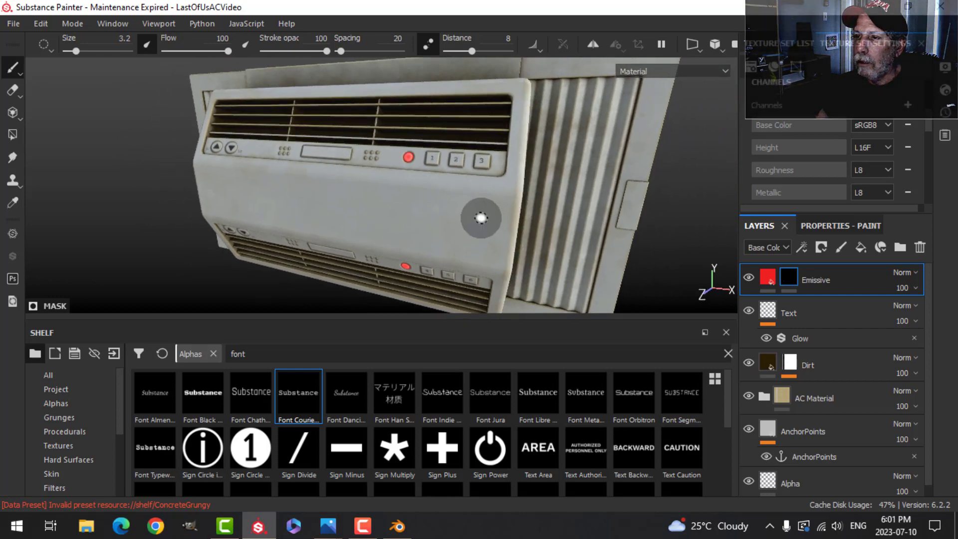
pyautogui.scroll(-2, 483, 219)
# Enable post effects in Display Settings and set the Glare shape to Bloom.
pyautogui.click(944, 67)
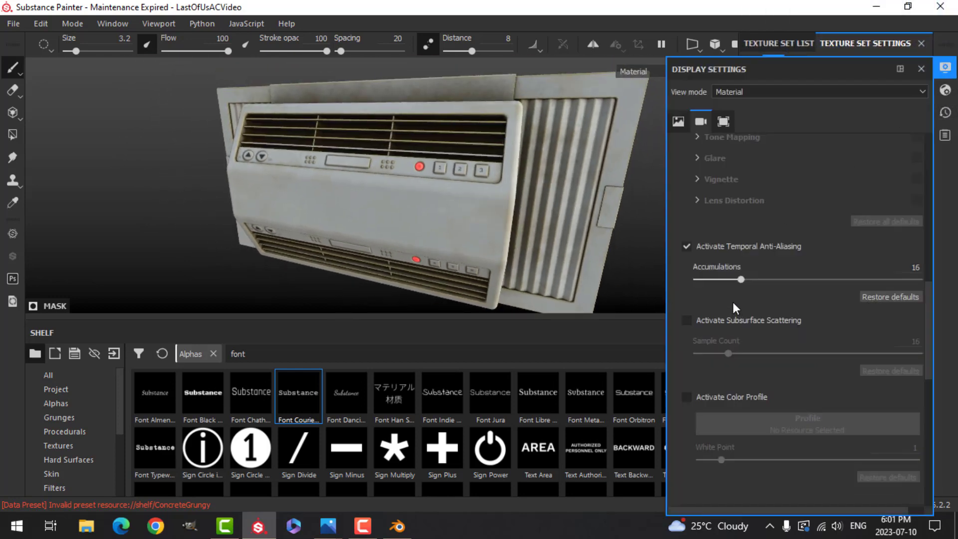
pyautogui.scroll(2, 733, 301)
pyautogui.click(687, 198)
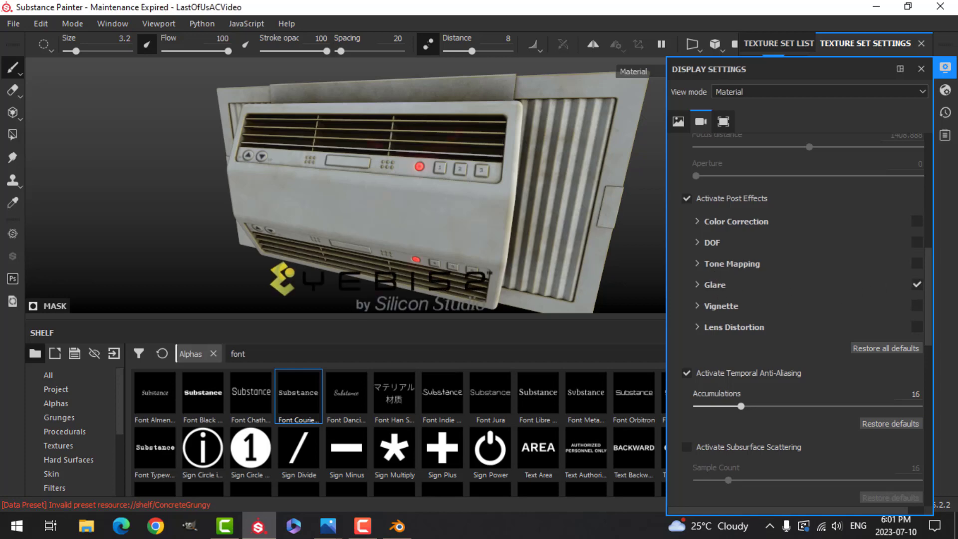
pyautogui.click(697, 286)
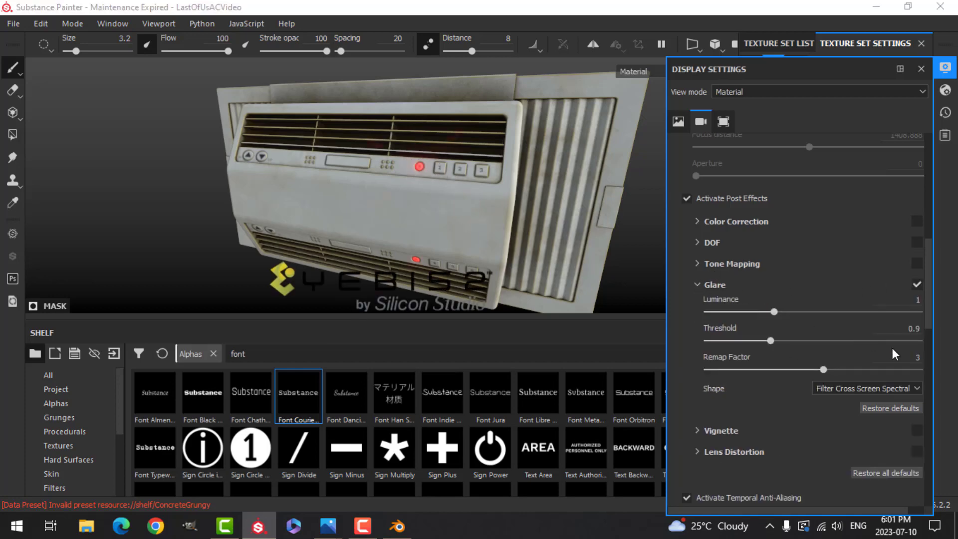
pyautogui.click(876, 392)
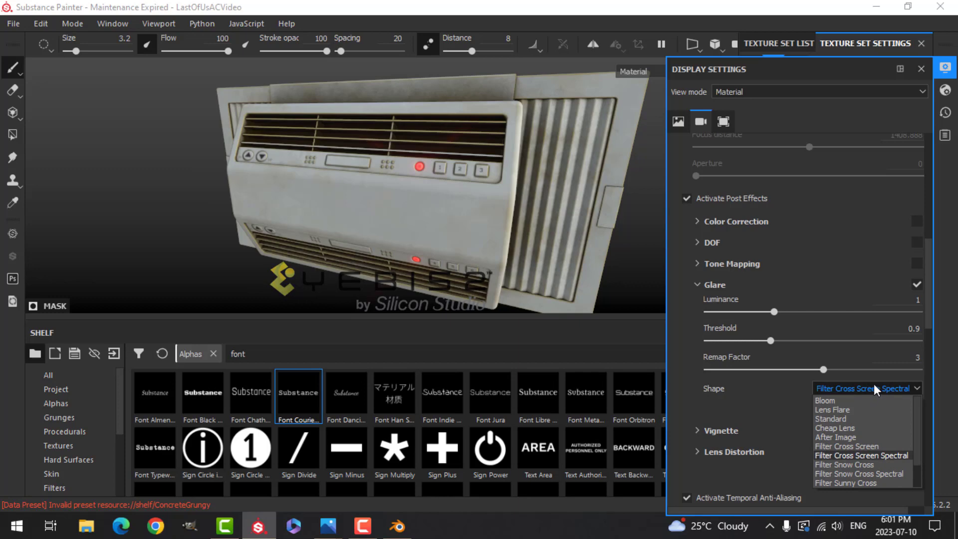
pyautogui.click(826, 399)
# Raise the shader's Emissive Intensity to about 15.6 so the red indicators glow.
pyautogui.click(944, 92)
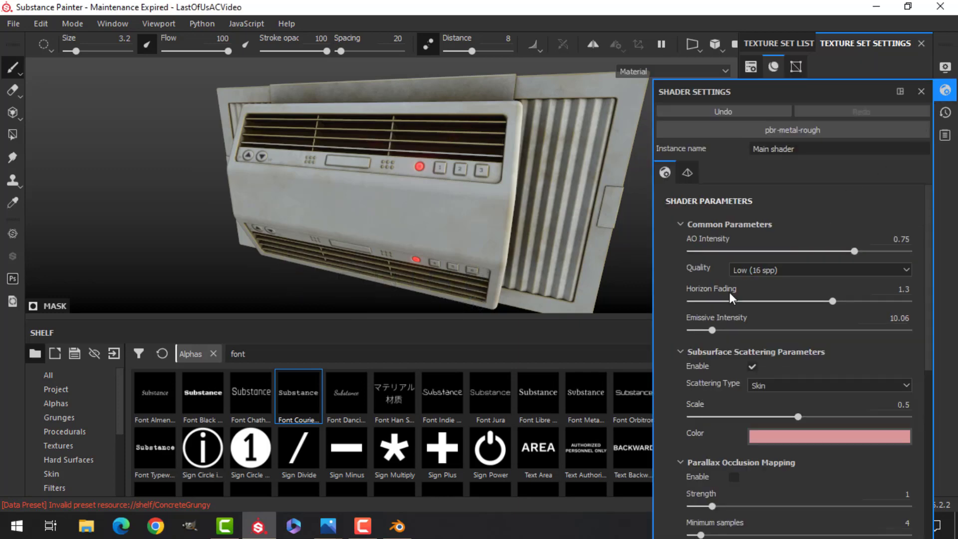
pyautogui.moveTo(713, 329); pyautogui.dragTo(735, 330)
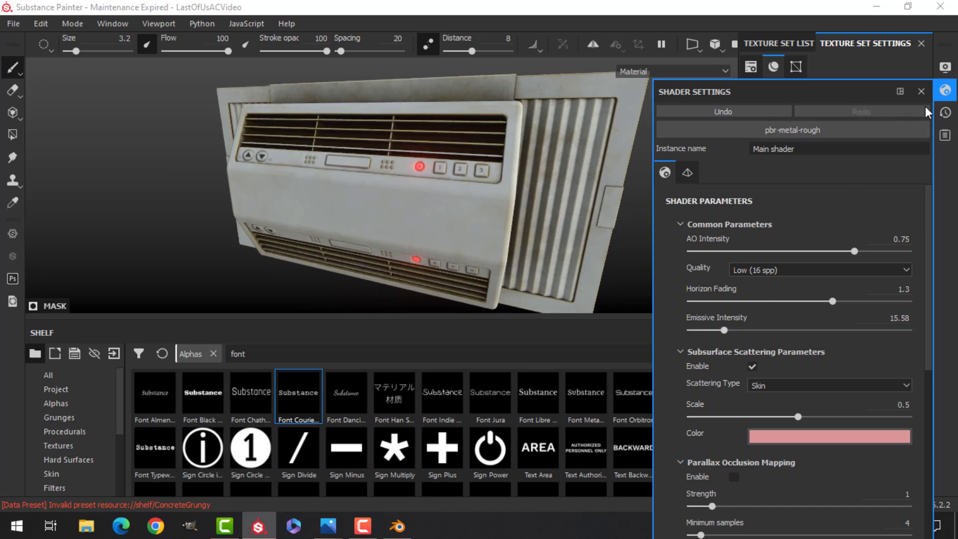
pyautogui.click(945, 92)
pyautogui.keyDown('alt'); pyautogui.moveTo(611, 235); pyautogui.dragTo(568, 244); pyautogui.keyUp('alt')
# Orbit the AC unit from a front-on view around to its left side.
pyautogui.scroll(3, 459, 249)
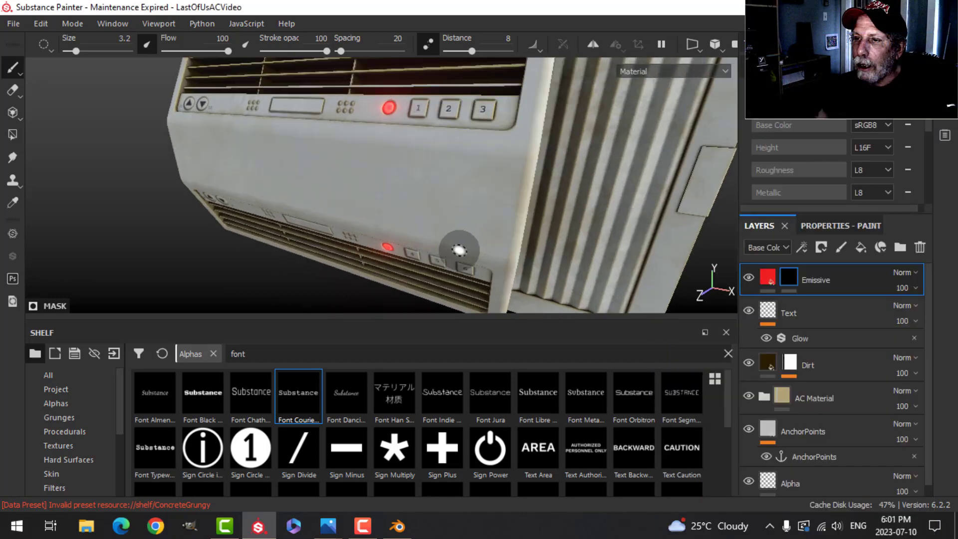
pyautogui.keyDown('alt'); pyautogui.moveTo(459, 249); pyautogui.dragTo(538, 234); pyautogui.keyUp('alt')
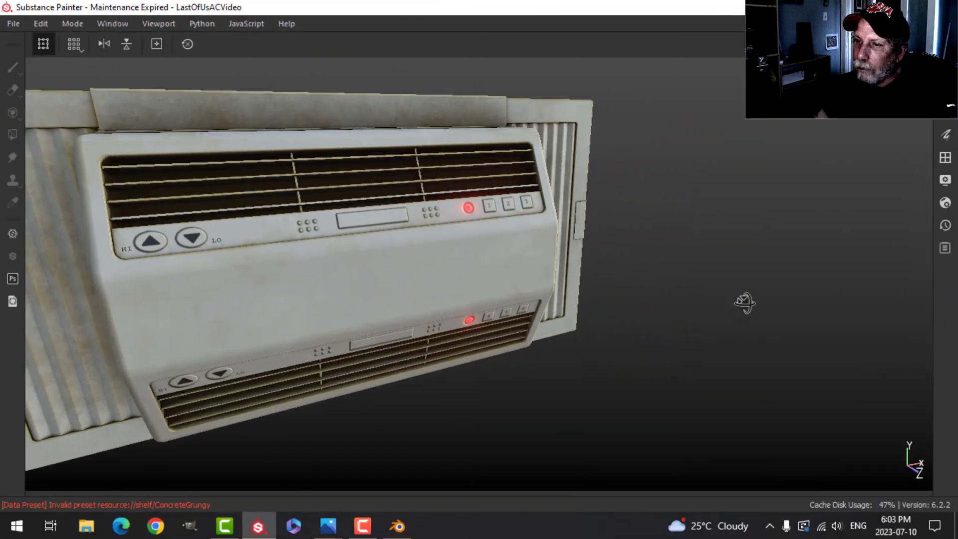
pyautogui.keyDown('alt'); pyautogui.moveTo(745, 303); pyautogui.dragTo(726, 304); pyautogui.keyUp('alt')
pyautogui.scroll(-3, 543, 310)
pyautogui.keyDown('alt'); pyautogui.moveTo(499, 310); pyautogui.dragTo(575, 283, button='middle'); pyautogui.keyUp('alt')
pyautogui.moveTo(464, 282)
pyautogui.keyDown('alt'); pyautogui.mouseDown()
pyautogui.moveTo(534, 271)
pyautogui.moveTo(585, 284)
pyautogui.moveTo(497, 304)
pyautogui.moveTo(477, 271)
pyautogui.mouseUp(); pyautogui.keyUp('alt')
# Swing the view round to the unit's right side, then back toward the front.
pyautogui.scroll(3, 498, 301)
pyautogui.scroll(-3, 518, 279)
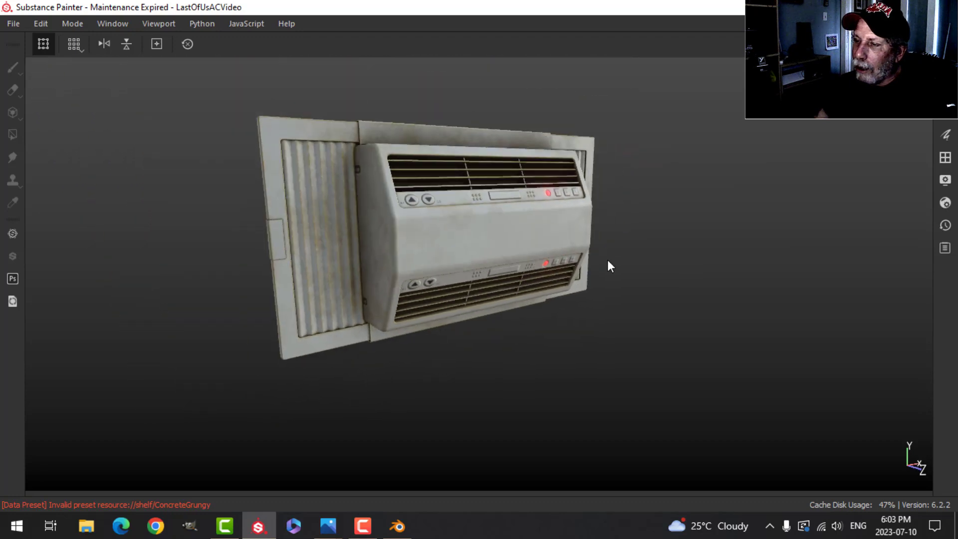
pyautogui.keyDown('alt'); pyautogui.moveTo(608, 265); pyautogui.dragTo(573, 306); pyautogui.keyUp('alt')
pyautogui.keyDown('alt'); pyautogui.moveTo(574, 306); pyautogui.dragTo(618, 300, button='middle'); pyautogui.keyUp('alt')
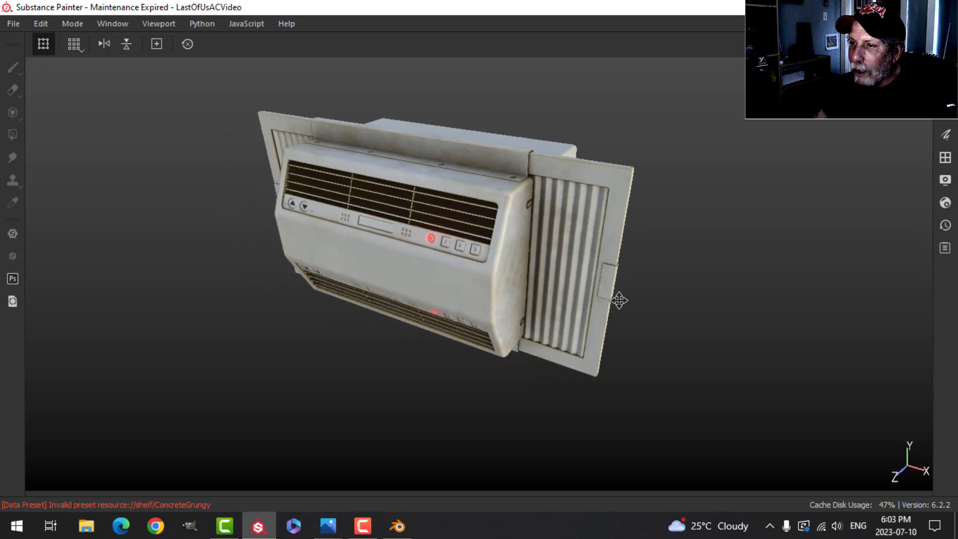
pyautogui.keyDown('alt'); pyautogui.moveTo(618, 299); pyautogui.dragTo(607, 282); pyautogui.keyUp('alt')
pyautogui.keyDown('alt'); pyautogui.moveTo(621, 285); pyautogui.dragTo(609, 288, button='middle'); pyautogui.keyUp('alt')
pyautogui.scroll(1, 600, 289)
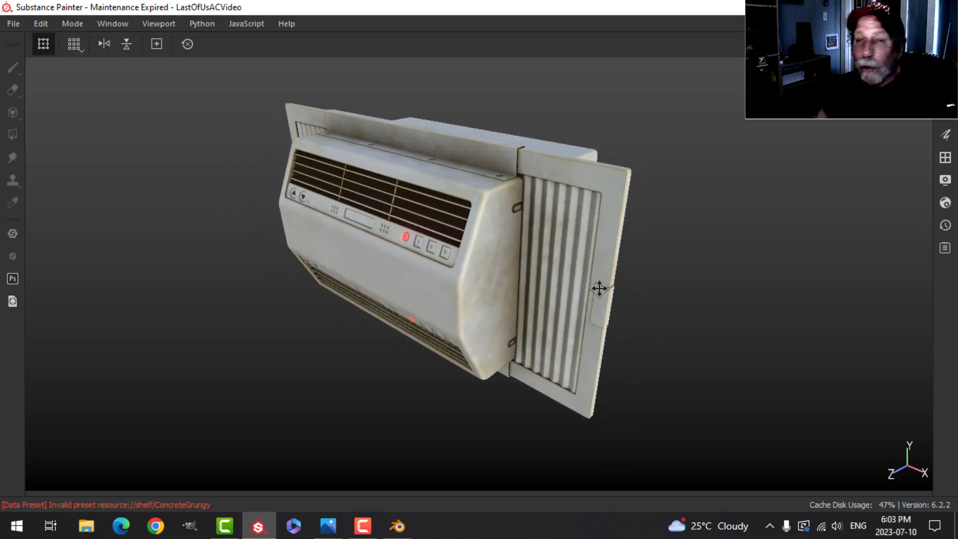
pyautogui.keyDown('alt'); pyautogui.moveTo(599, 288); pyautogui.dragTo(610, 293); pyautogui.keyUp('alt')
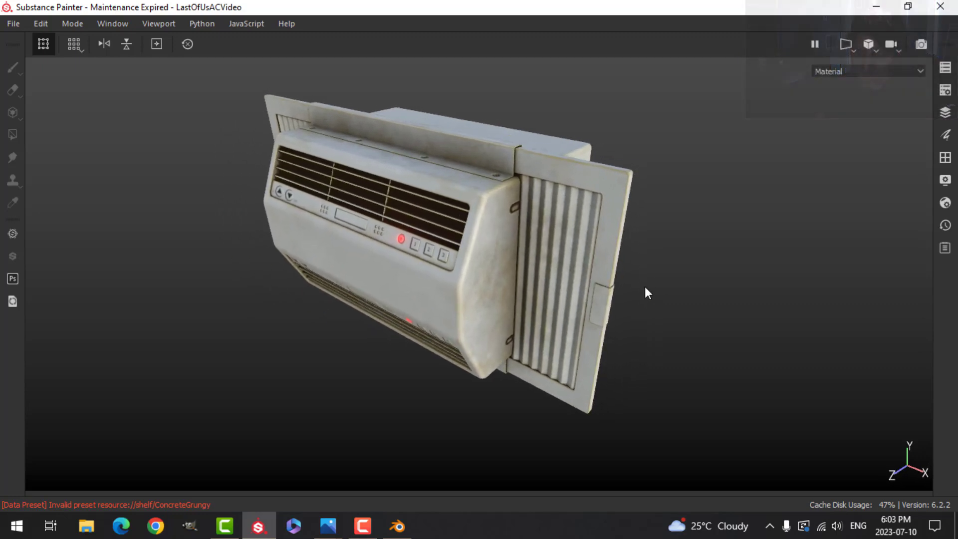